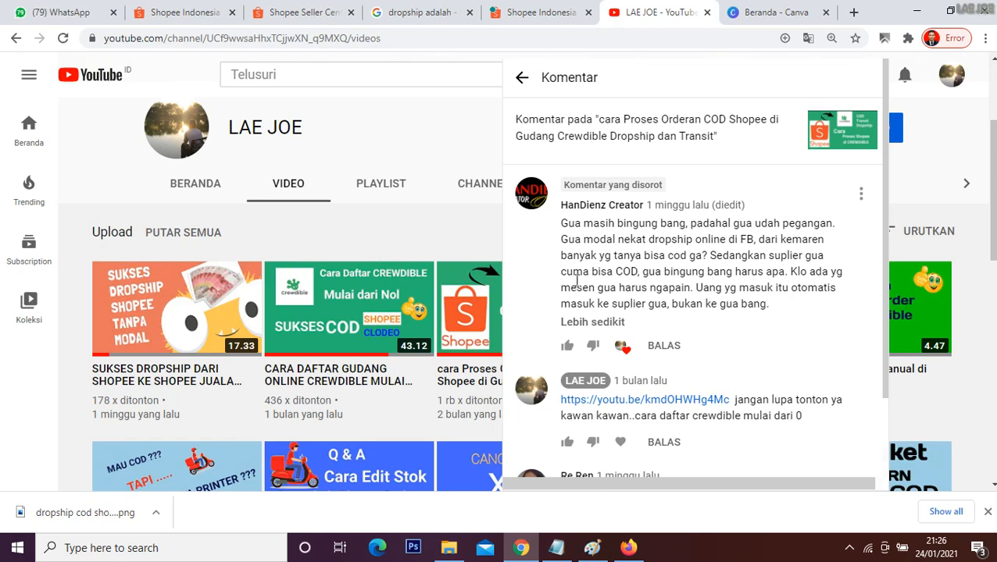
Step: Glance at the dropship notes, dismiss the video comment panel and look through the channel's uploaded videos
left_click(556, 547)
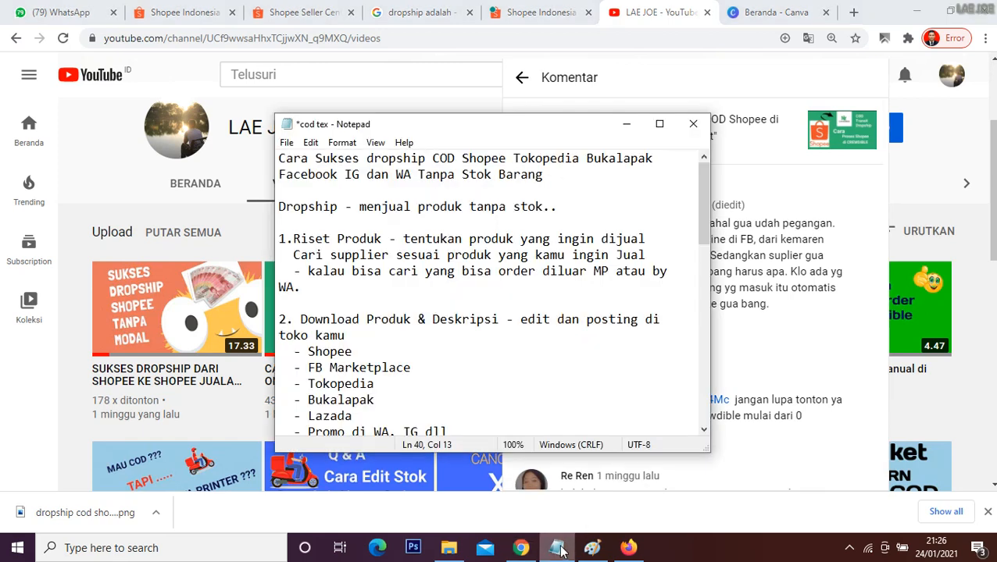
left_click(777, 179)
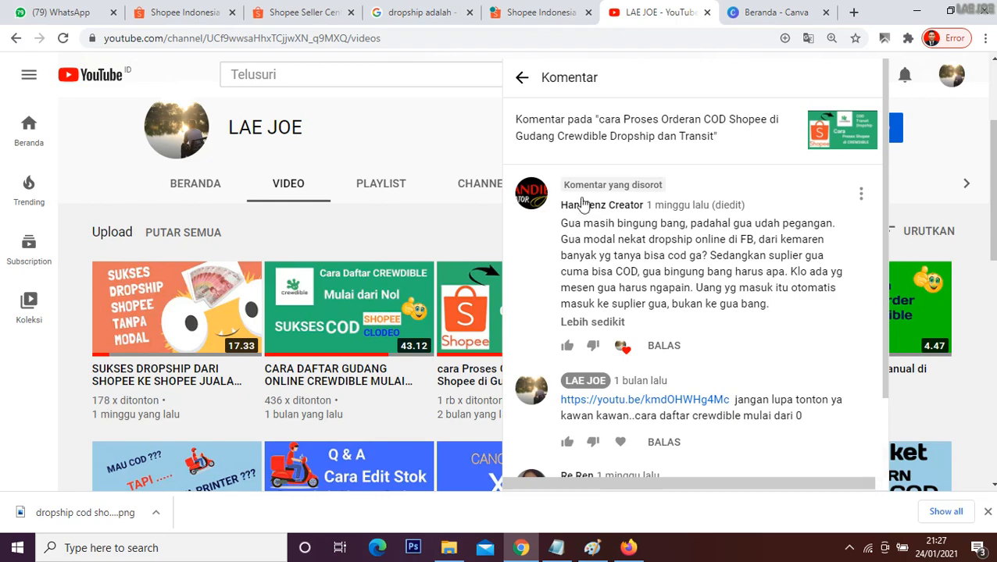
left_click(452, 131)
scroll(574, 274, "down", 8)
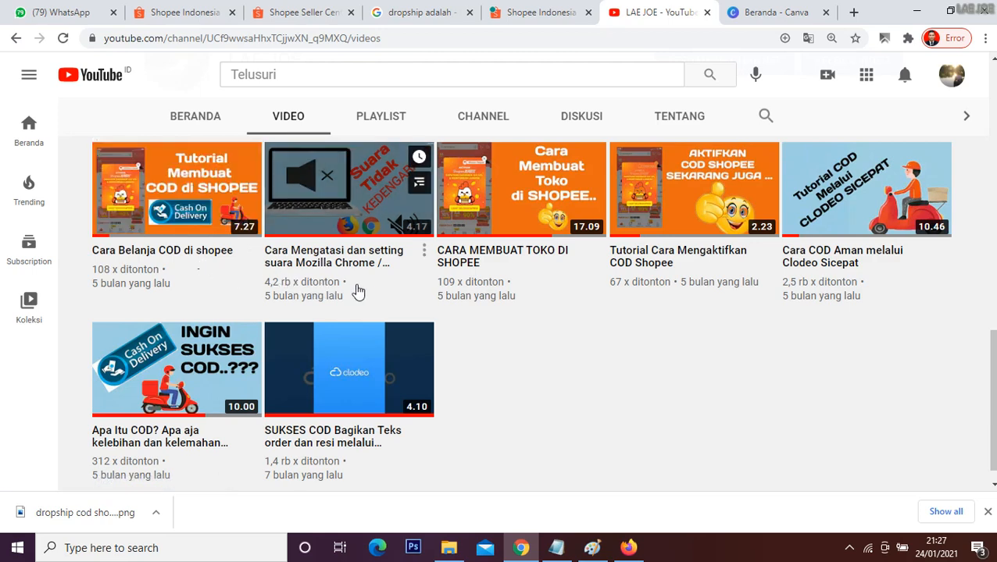
scroll(476, 310, "up", 1)
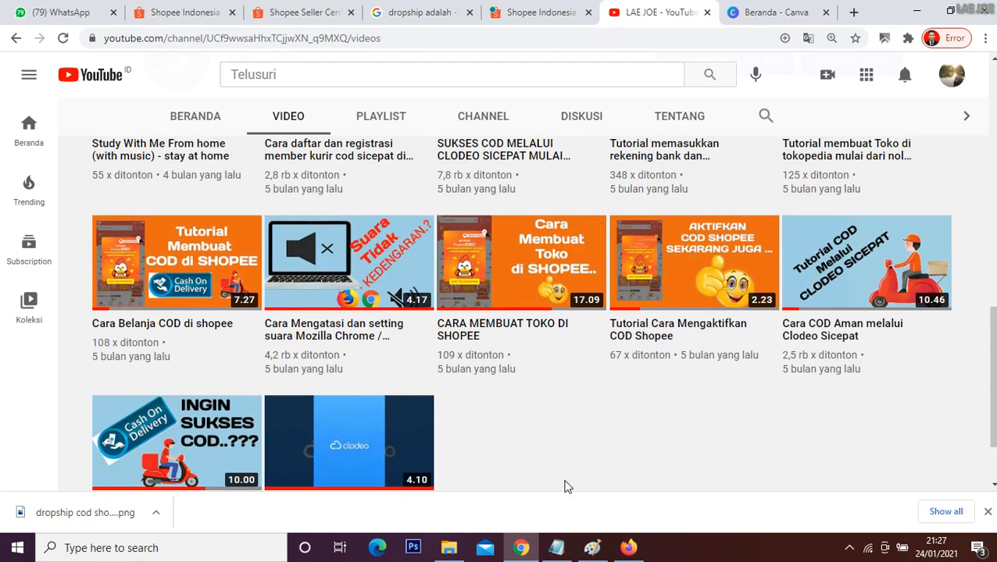
mouse_move(567, 552)
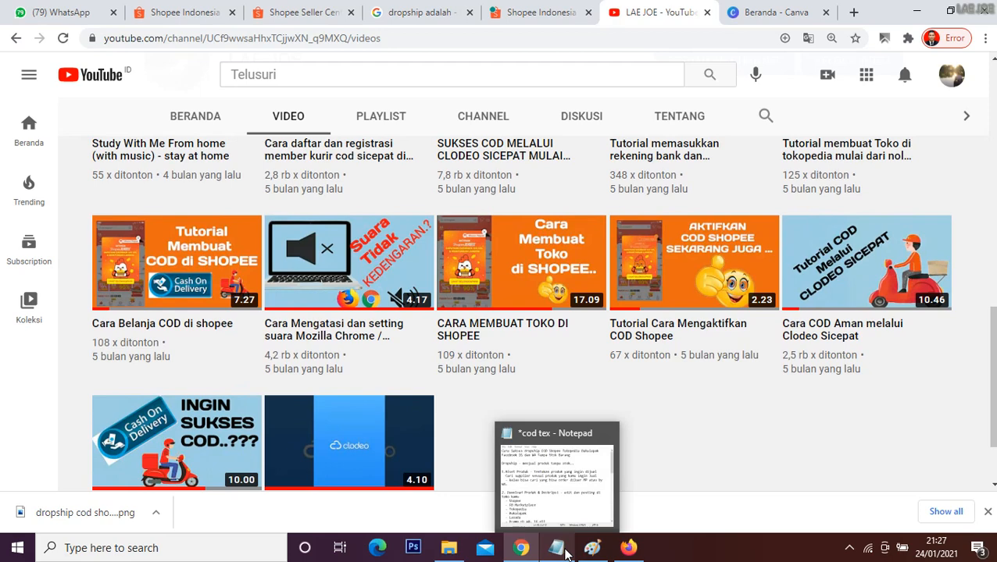
left_click(559, 506)
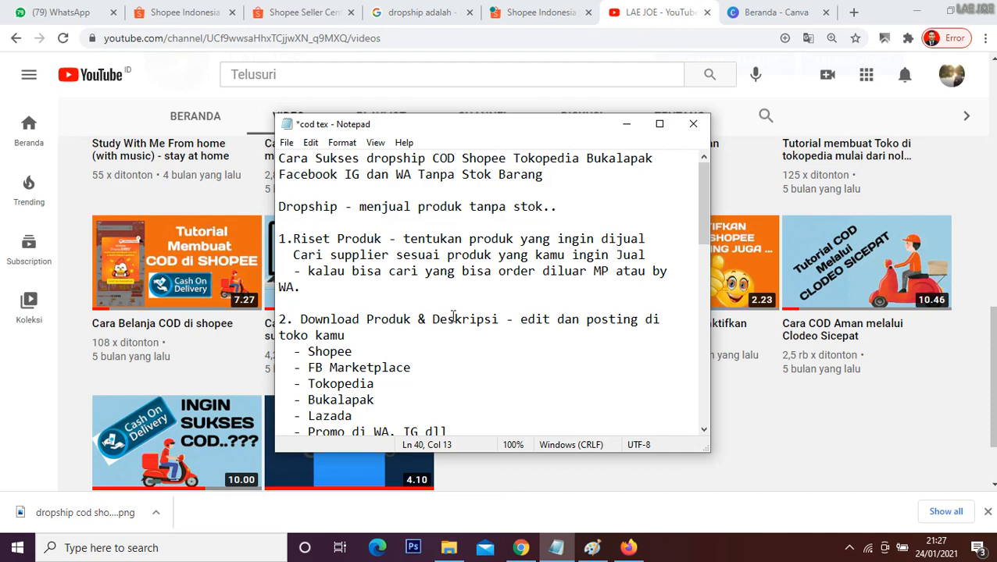
left_click(626, 123)
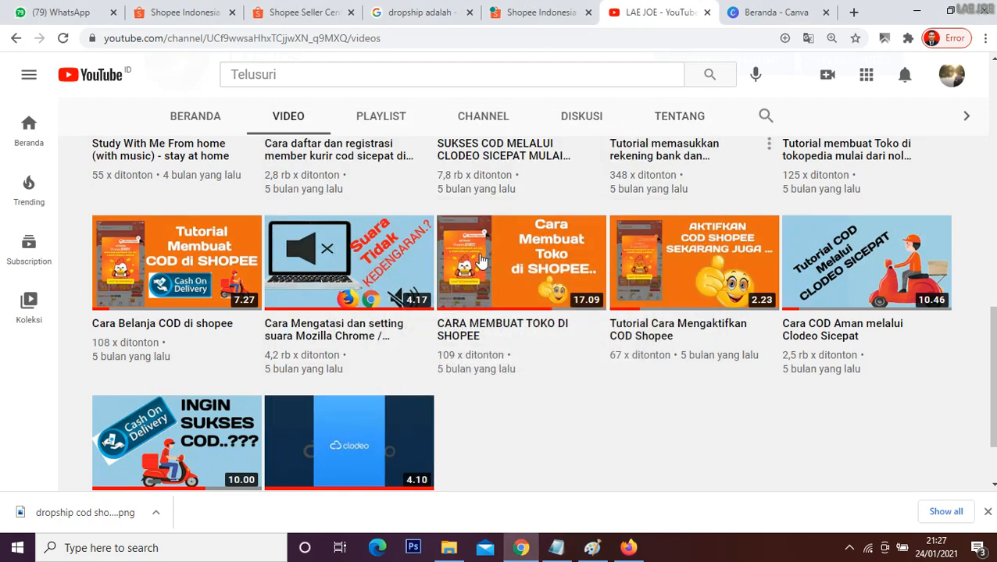
Step: Switch to the cod tex notes in Notepad and highlight the dropship definition and the supplier search line under item 1
mouse_move(546, 374)
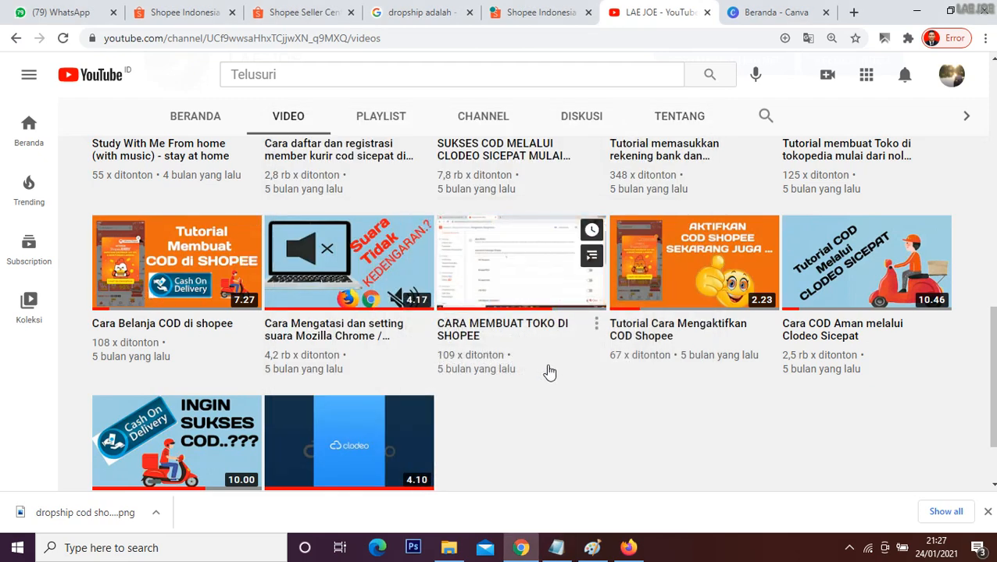
left_click(556, 548)
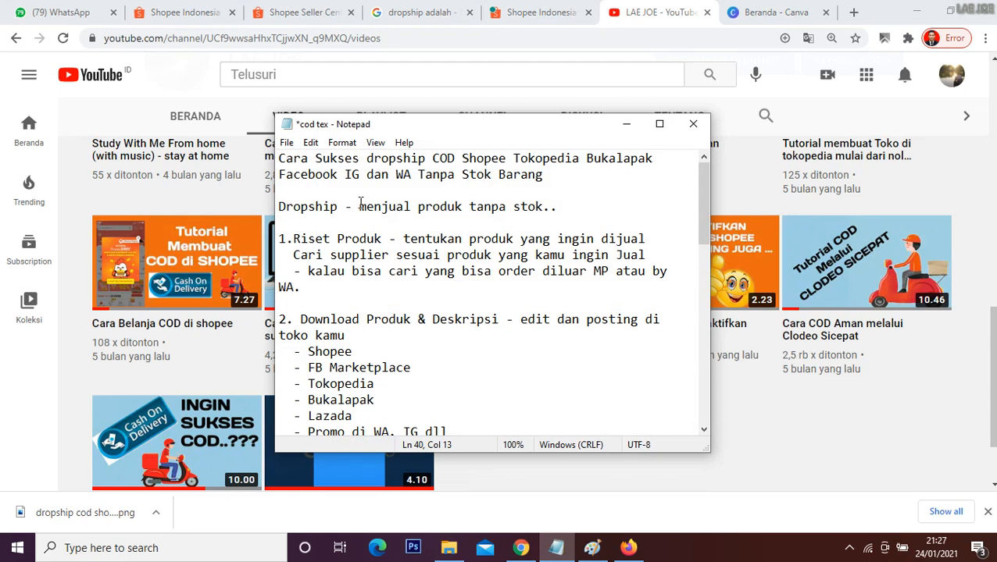
left_click_drag(358, 207, 551, 223)
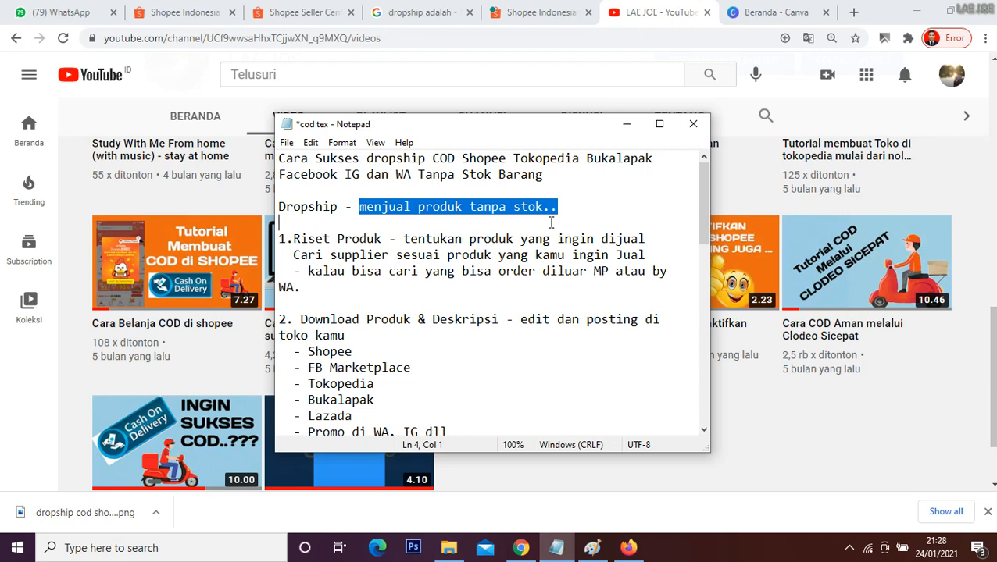
left_click(461, 250)
left_click_drag(300, 254, 649, 256)
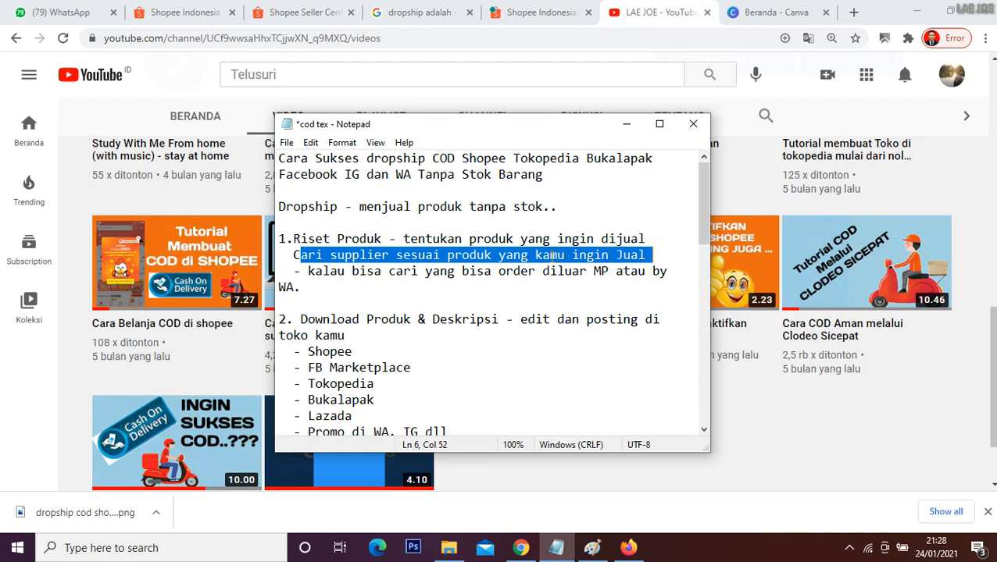
Step: Switch to Paint and draw arrows from Shopee to tokopedia, Lazada, Facebook, IG.WA and Bukalapak, plus one from Bukalapak to Facebook
left_click(592, 548)
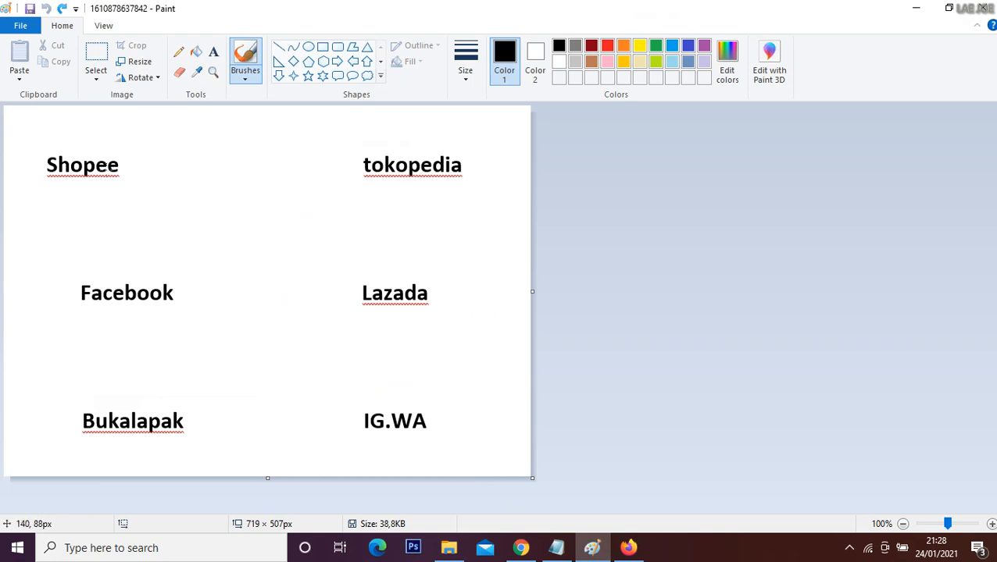
left_click_drag(135, 167, 345, 173)
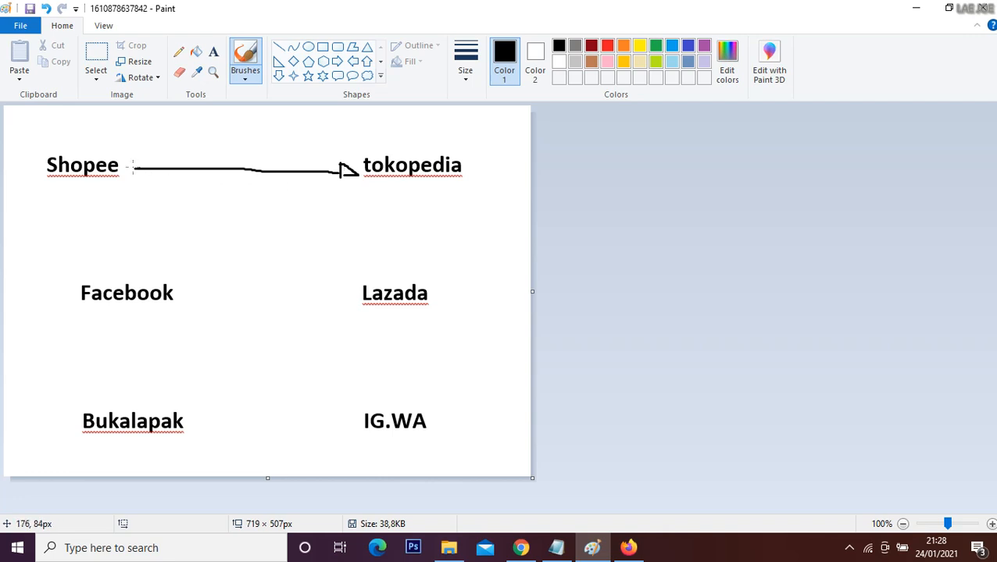
mouse_move(135, 167)
left_mouse_down()
mouse_move(325, 306)
mouse_move(343, 307)
left_mouse_up()
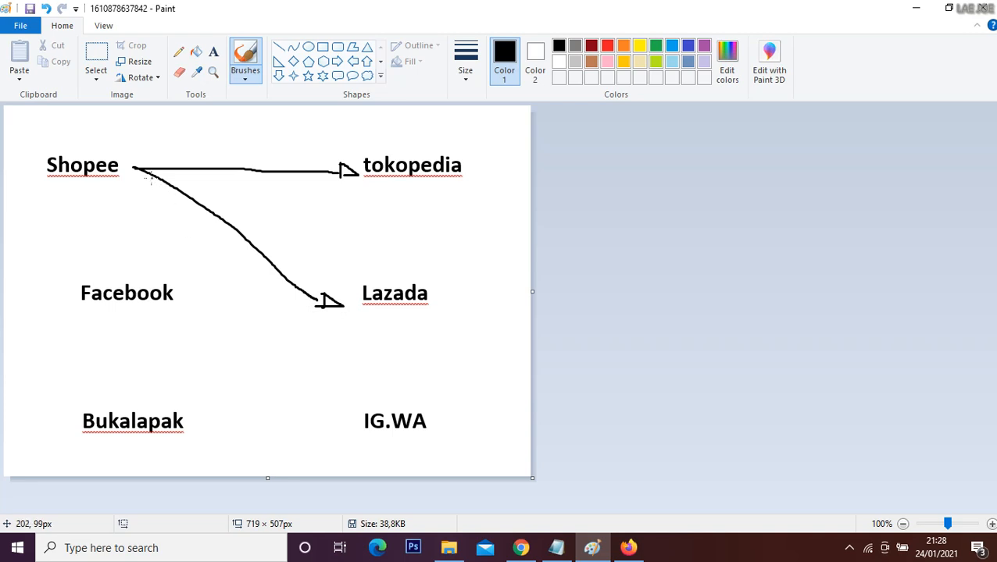
mouse_move(134, 166)
left_mouse_down()
mouse_move(141, 271)
mouse_move(153, 279)
left_mouse_up()
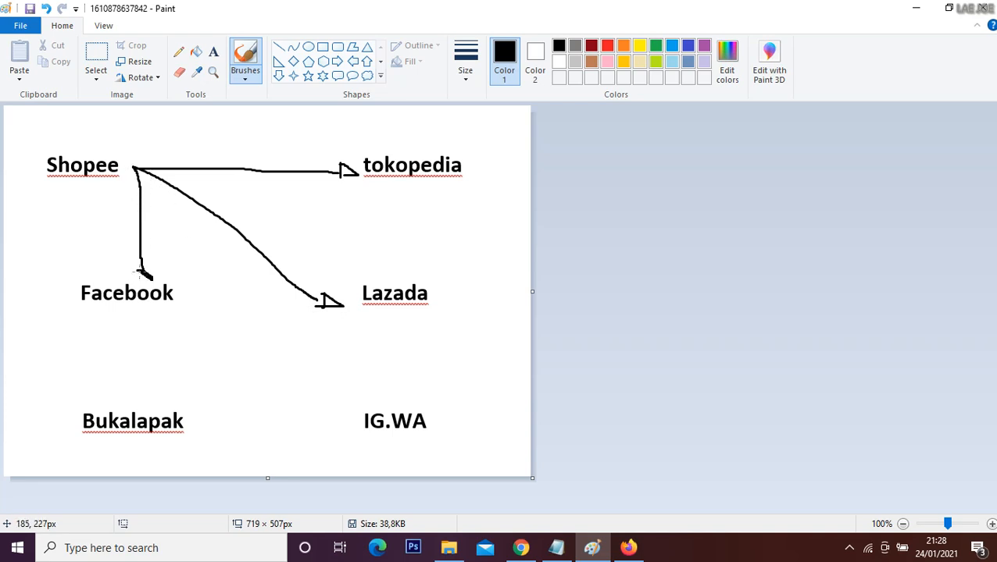
mouse_move(139, 177)
left_mouse_down()
mouse_move(243, 328)
mouse_move(316, 381)
mouse_move(359, 400)
left_mouse_up()
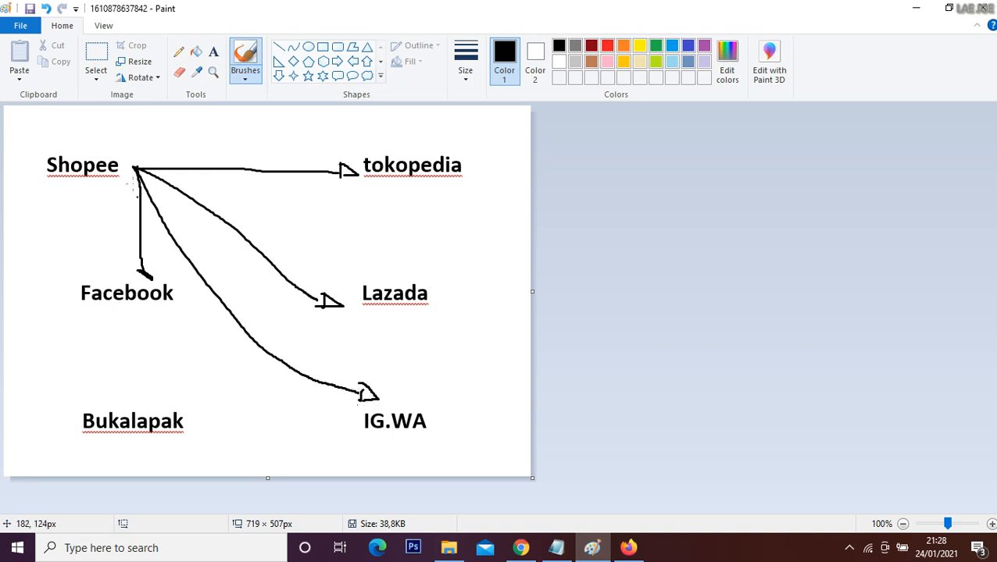
mouse_move(135, 170)
left_mouse_down()
mouse_move(91, 196)
mouse_move(22, 289)
mouse_move(92, 406)
mouse_move(114, 400)
mouse_move(117, 412)
mouse_move(94, 404)
mouse_move(139, 342)
mouse_move(139, 310)
mouse_move(166, 332)
mouse_move(136, 325)
left_mouse_up()
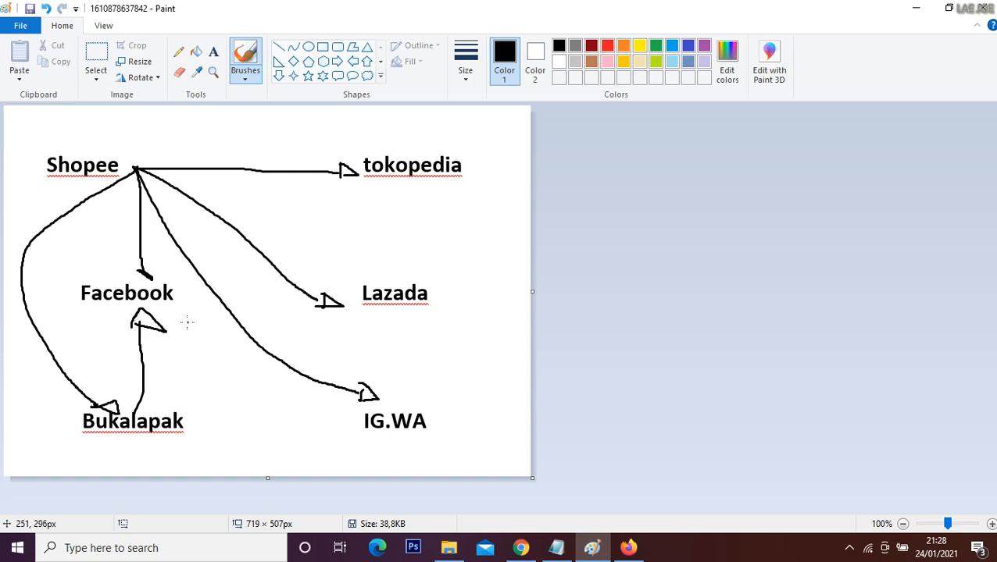
Step: Draw arrows from Lazada to Facebook and IG.WA, and from tokopedia to Lazada and over to Shopee
mouse_move(334, 278)
left_mouse_down()
mouse_move(173, 299)
mouse_move(188, 306)
mouse_move(194, 307)
left_mouse_up()
mouse_move(381, 308)
left_mouse_down()
mouse_move(392, 387)
mouse_move(404, 366)
mouse_move(407, 394)
mouse_move(407, 365)
left_mouse_up()
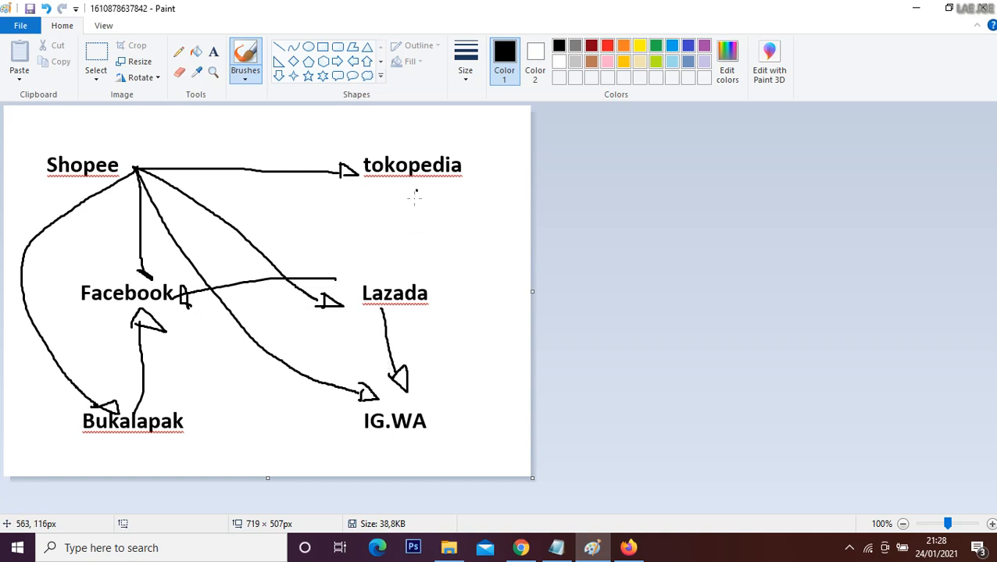
mouse_move(417, 189)
left_mouse_down()
mouse_move(404, 279)
mouse_move(390, 260)
left_mouse_up()
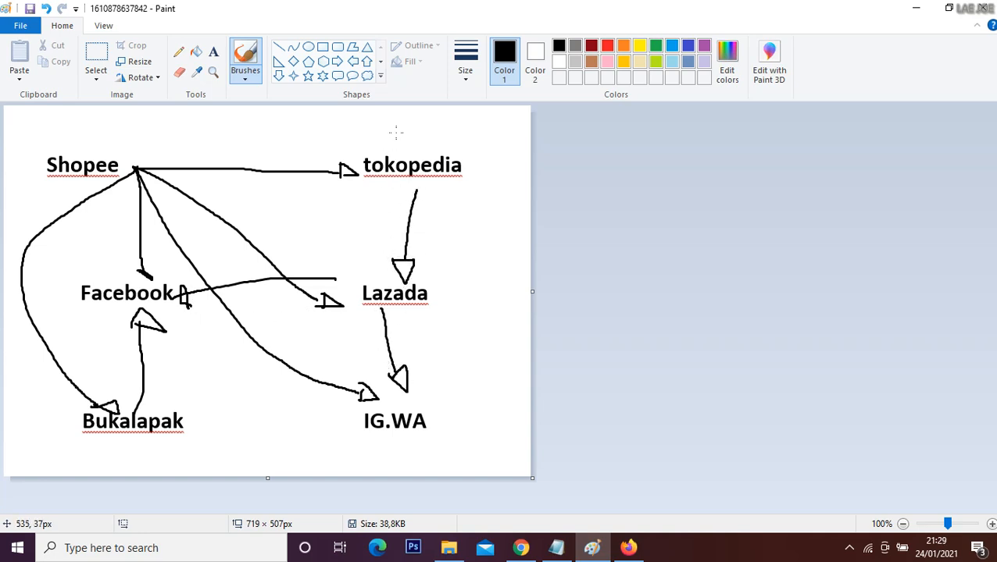
mouse_move(400, 144)
left_mouse_down()
mouse_move(284, 109)
mouse_move(135, 108)
mouse_move(92, 141)
left_mouse_up()
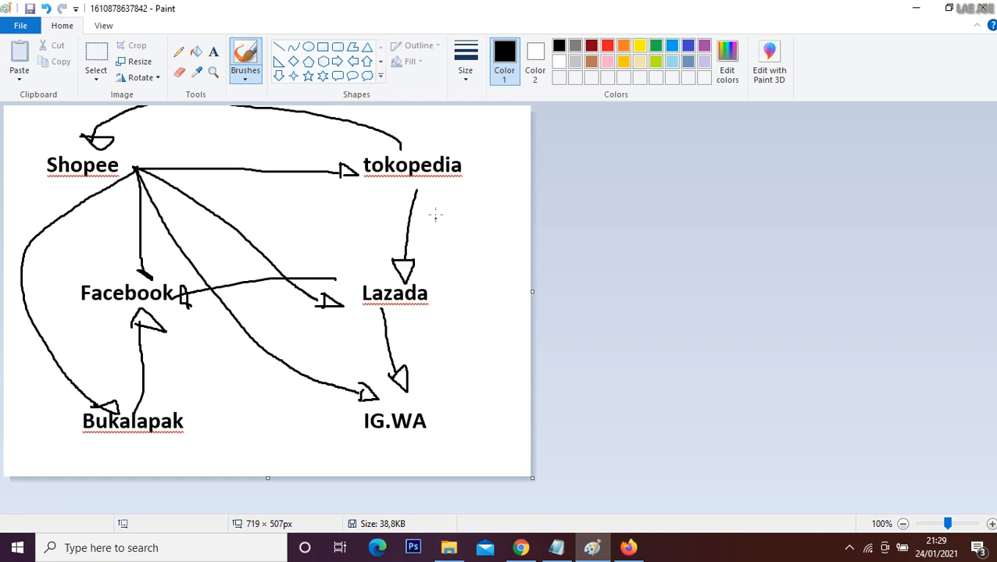
Step: Handwrite the word "Riset" with the brush beside the arrow between tokopedia and Lazada
left_click_drag(436, 201, 436, 229)
mouse_move(435, 202)
left_mouse_down()
mouse_move(483, 244)
mouse_move(464, 238)
mouse_move(488, 232)
mouse_move(521, 256)
left_mouse_up()
left_click_drag(503, 232, 519, 233)
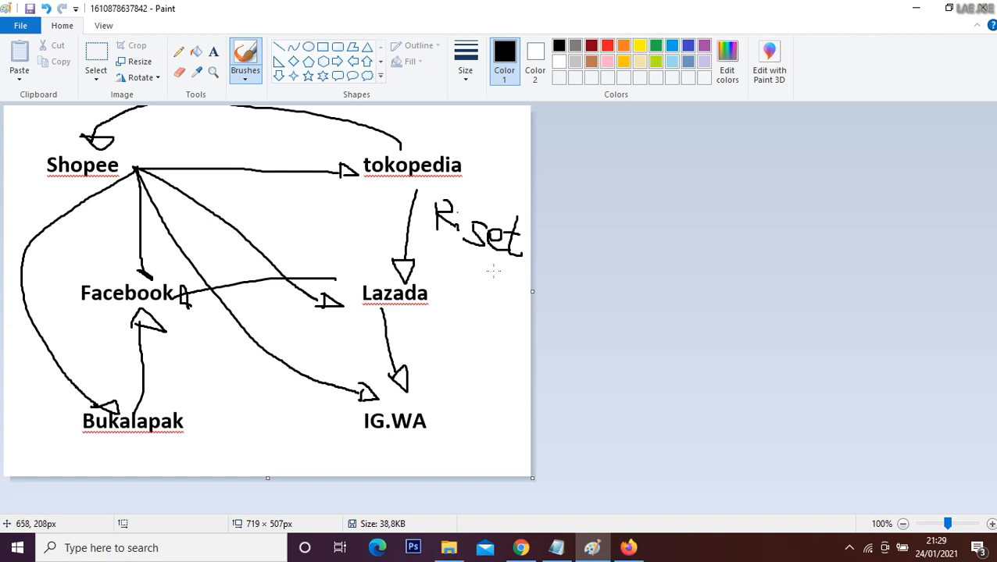
Step: Switch to Shopee in Chrome and search for "cream pria"
left_click(522, 550)
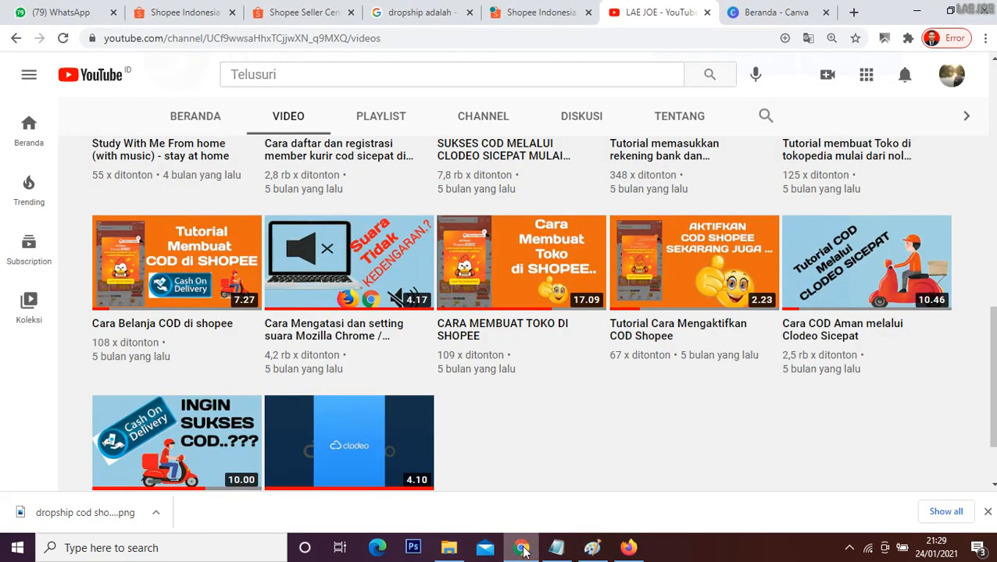
left_click(197, 11)
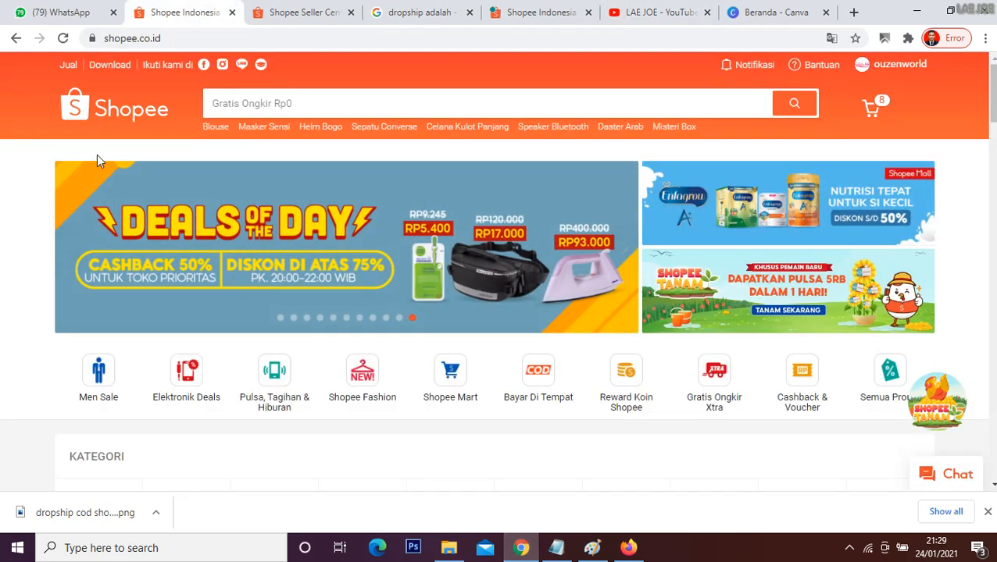
left_click(220, 95)
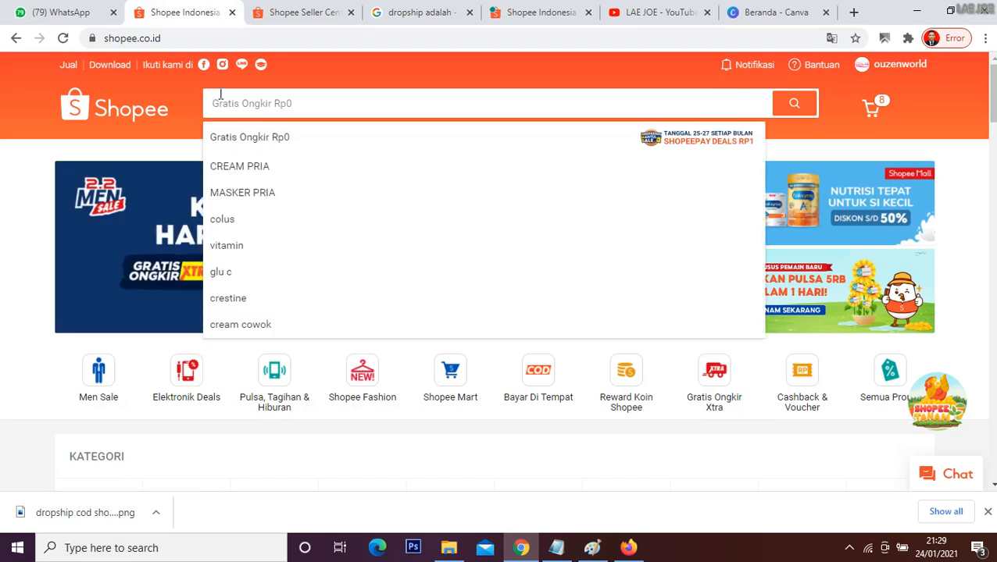
type("cream ")
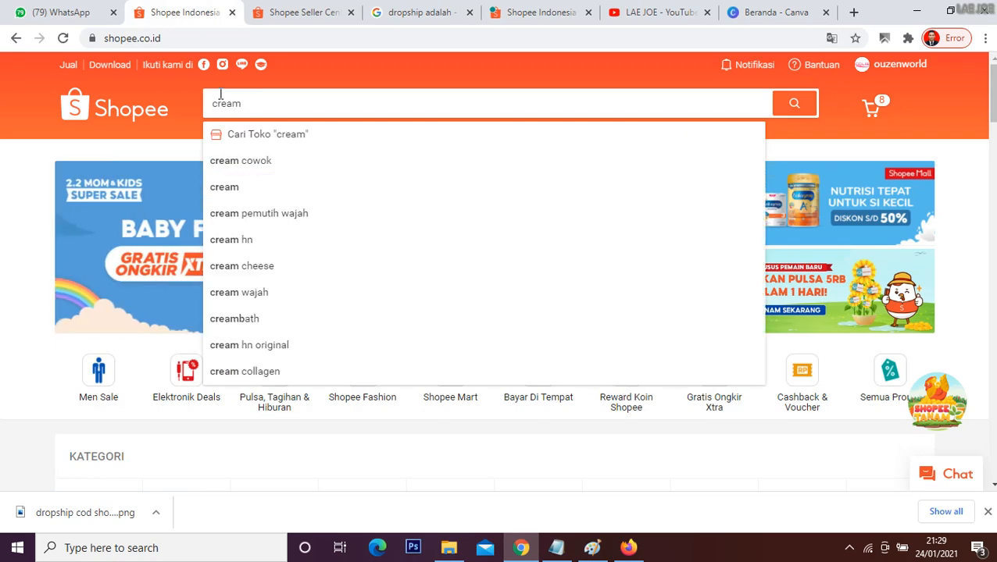
type("pria")
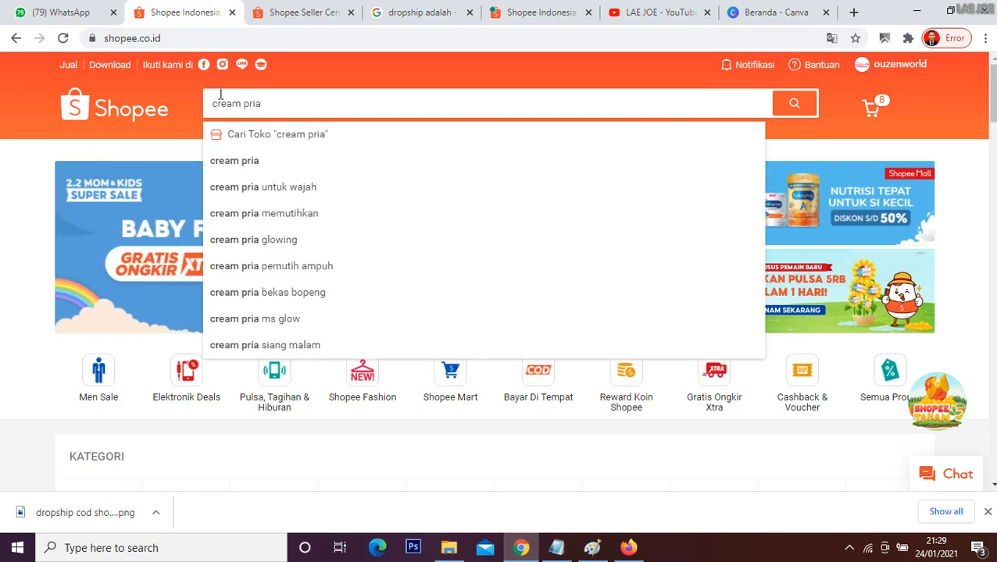
key("Return")
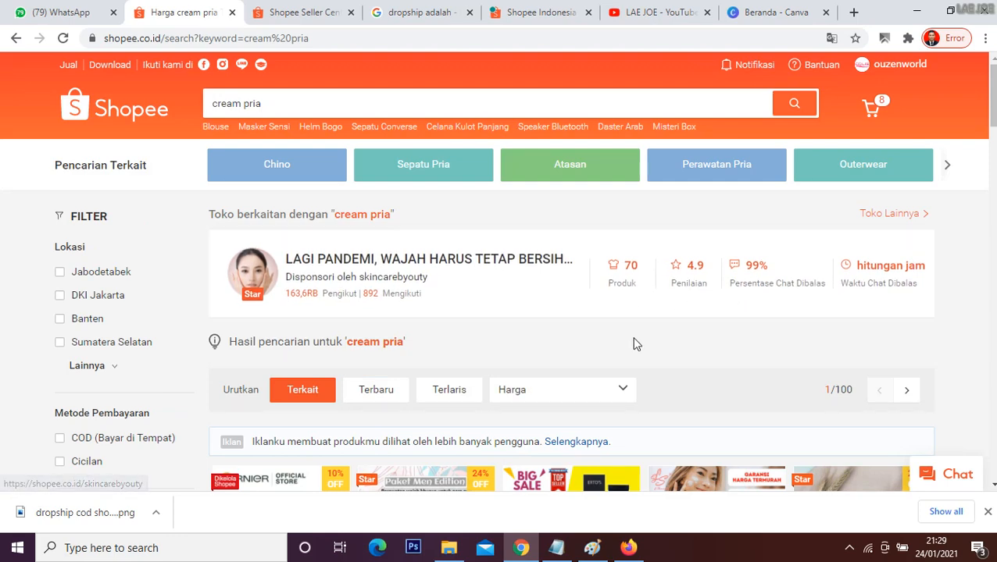
Step: Browse the search results and open the COLUS MEN CREAM product
scroll(633, 344, "down", 10)
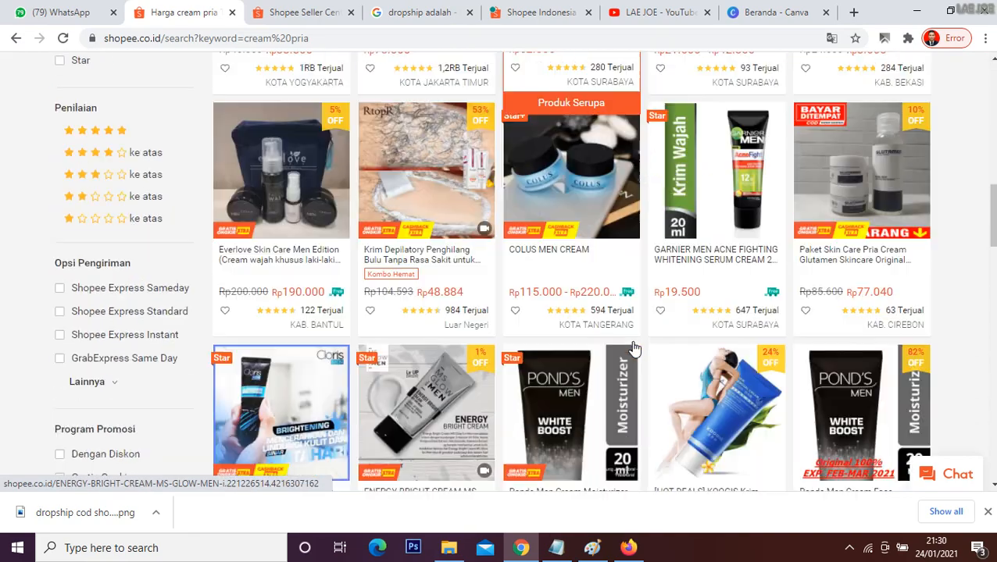
scroll(629, 353, "up", 2)
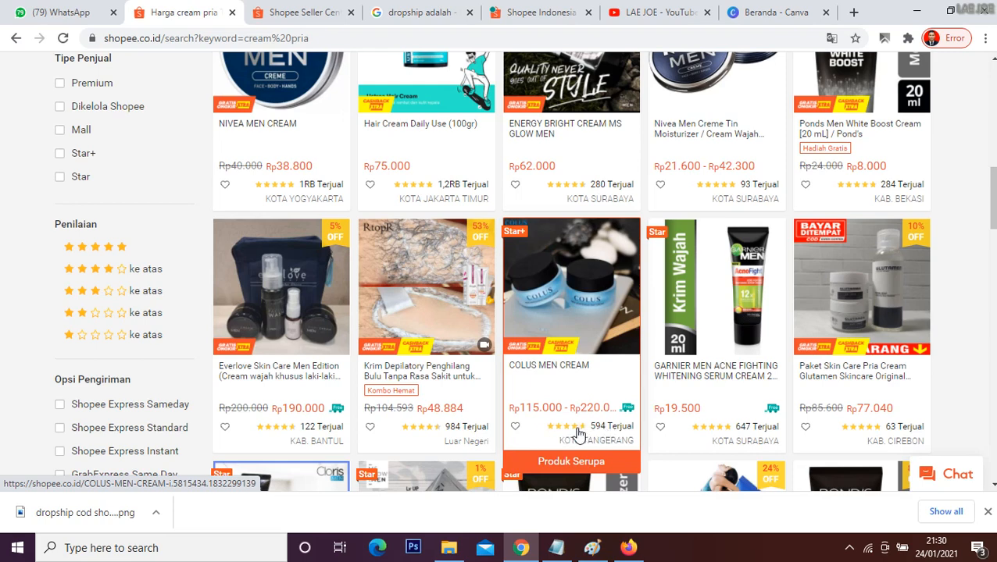
left_click(564, 344)
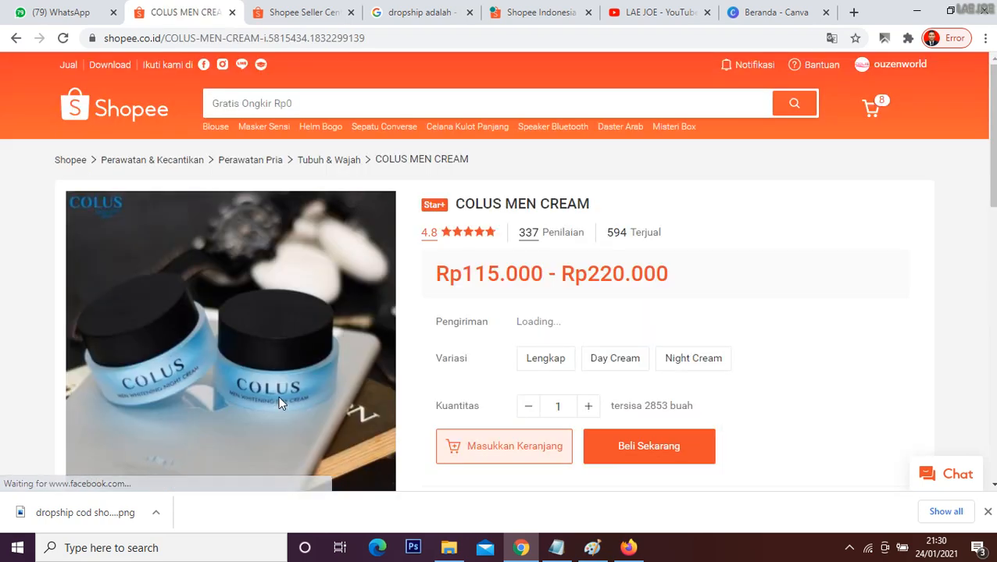
Step: Review the product's rating, number of reviews, description, photos and seller details
left_click_drag(412, 240, 479, 238)
left_click(698, 224)
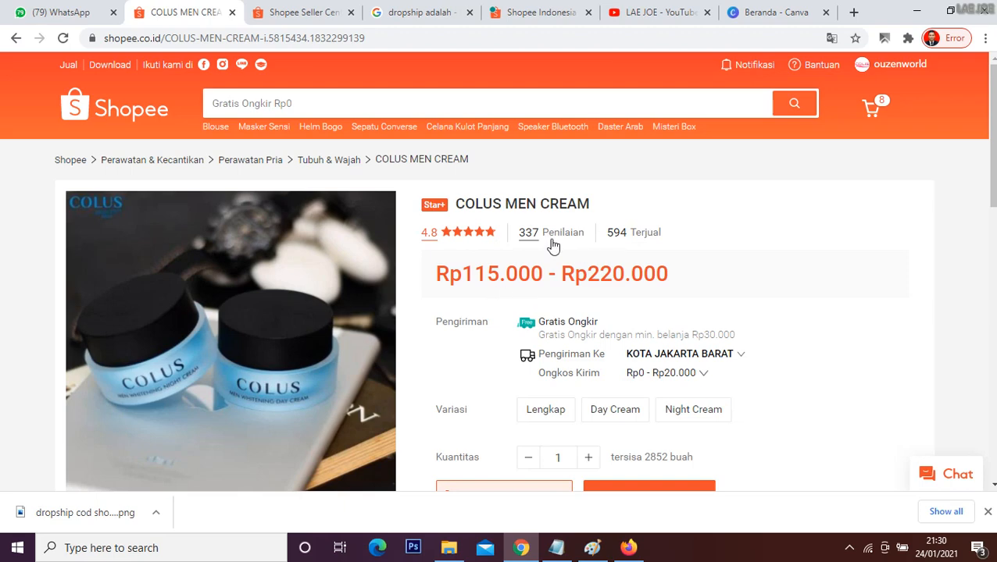
left_click_drag(522, 237, 574, 236)
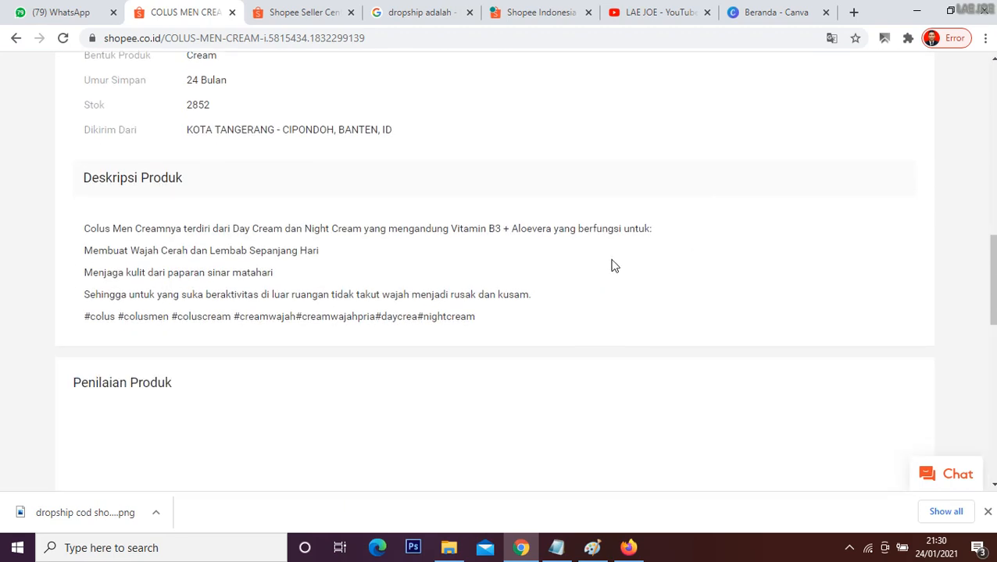
scroll(580, 273, "up", 5)
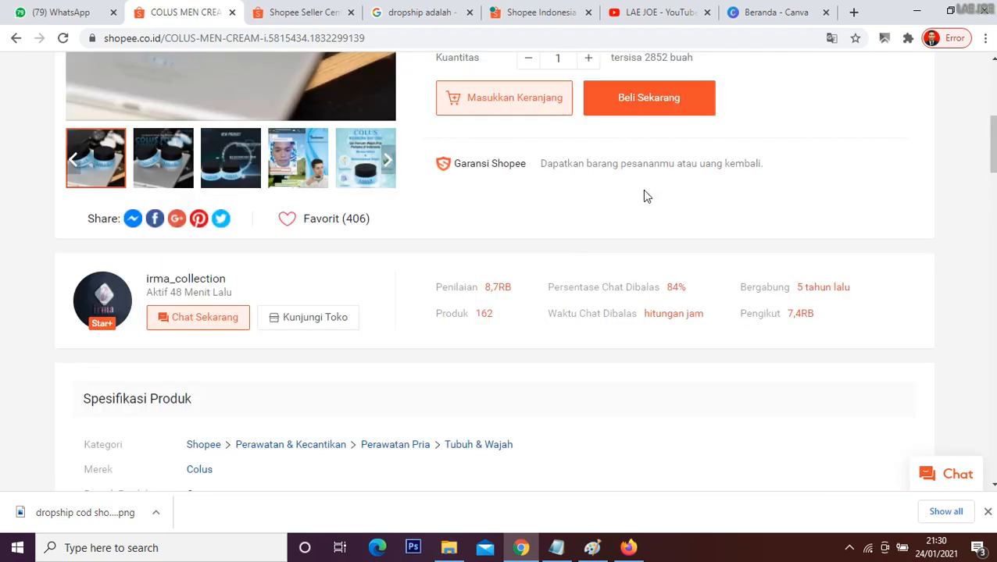
scroll(490, 300, "up", 3)
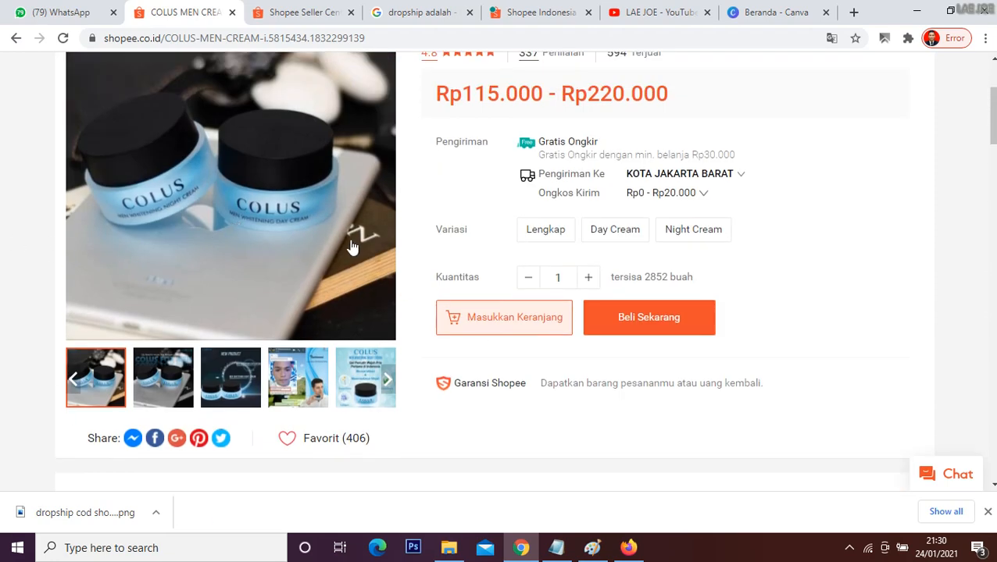
scroll(352, 246, "up", 1)
scroll(353, 247, "down", 4)
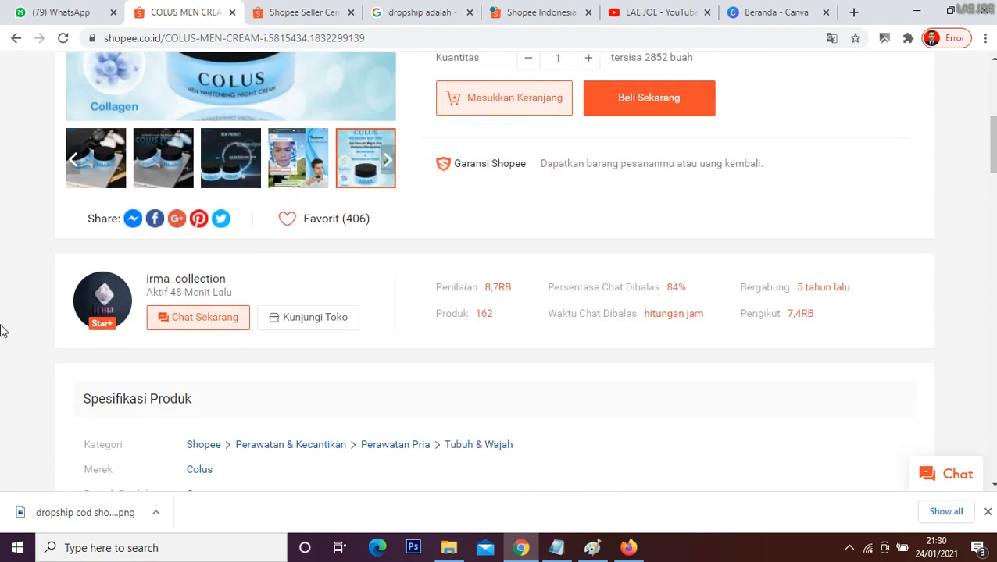
Step: Open a chat with the COLUS MEN CREAM seller, draft "halo ka apakah bisa dropship?? boleh order di luar MP/shopee? bagi", and minimize the chat
left_click(212, 320)
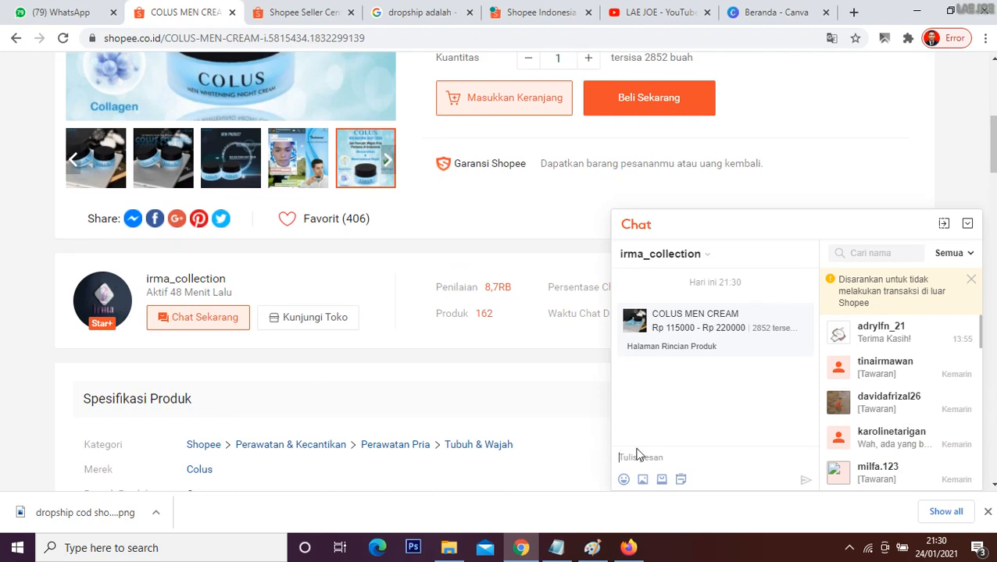
type("halo apakah bisa c")
key("BackSpace")
key("BackSpace")
key("BackSpace")
key("BackSpace")
type("dropship??")
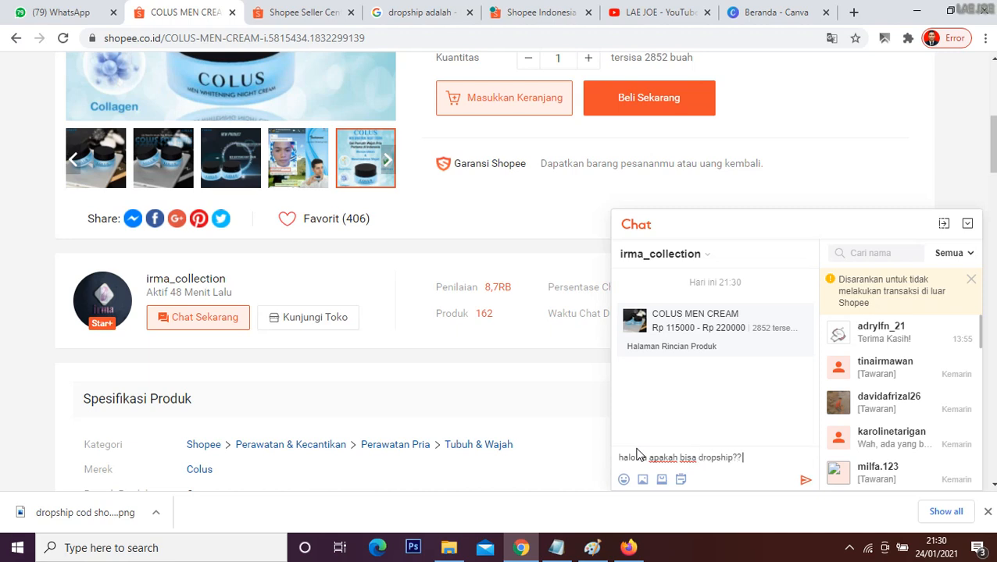
type(" boleh order di luar ")
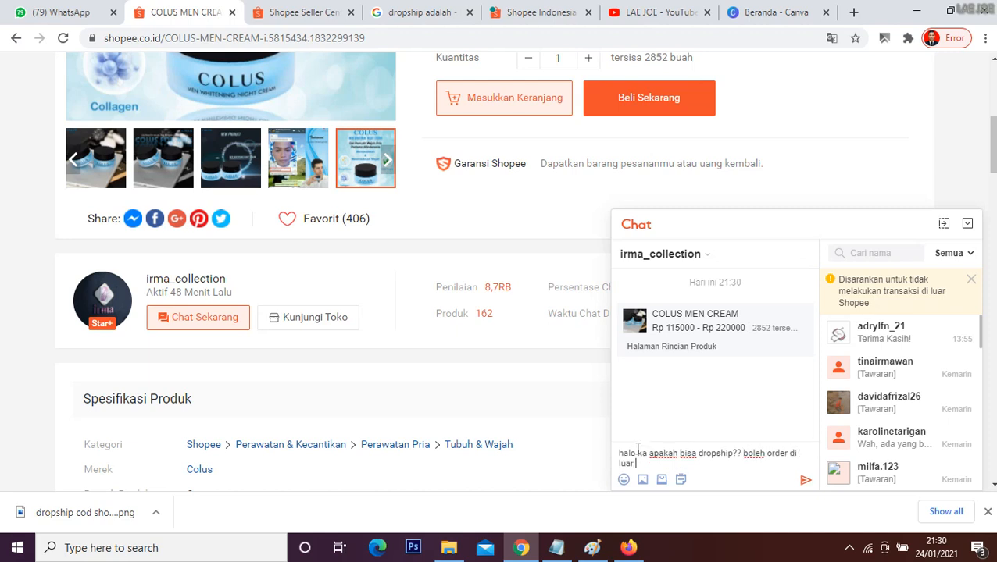
type("MP")
type("/shopee? bagi")
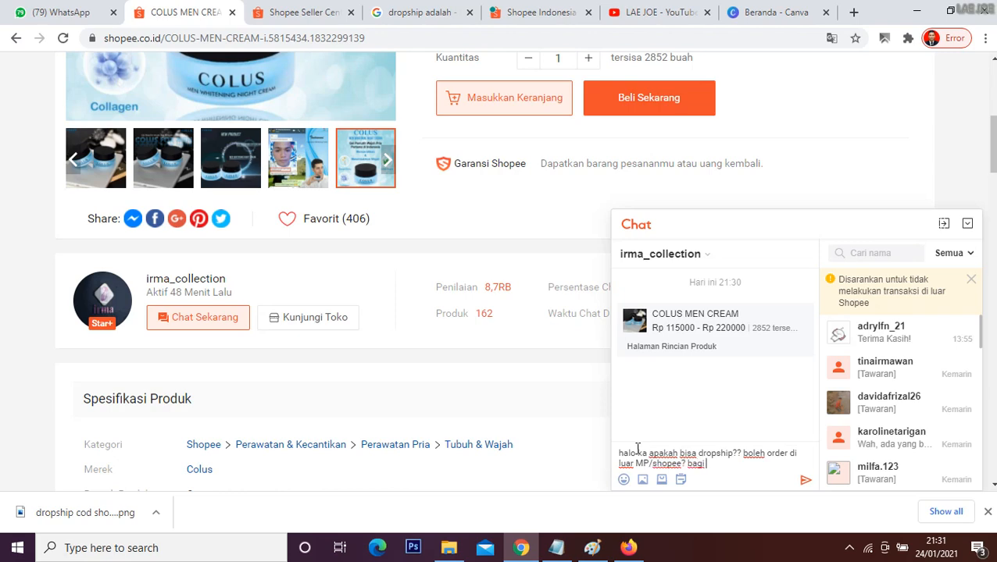
scroll(422, 291, "up", 4)
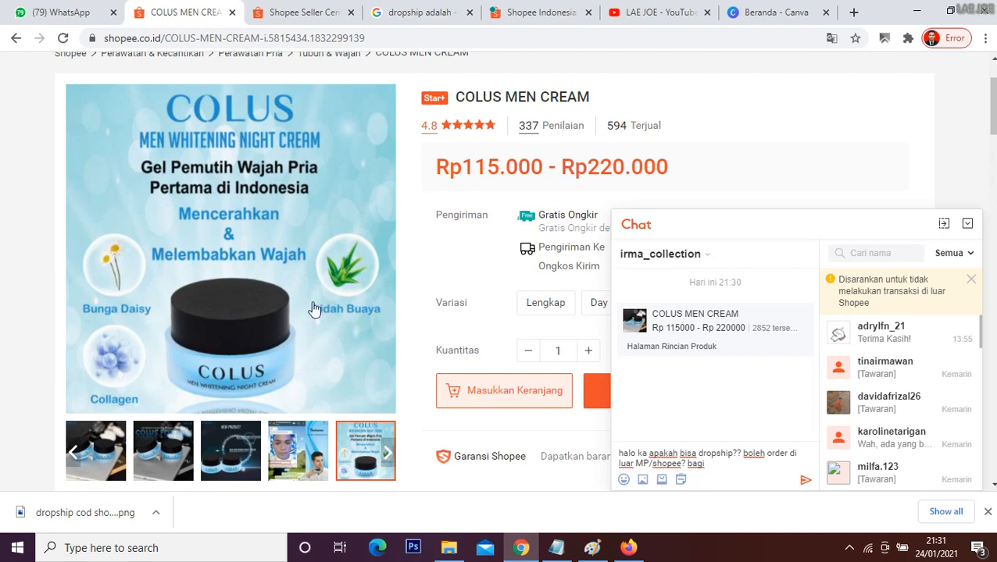
left_click(967, 224)
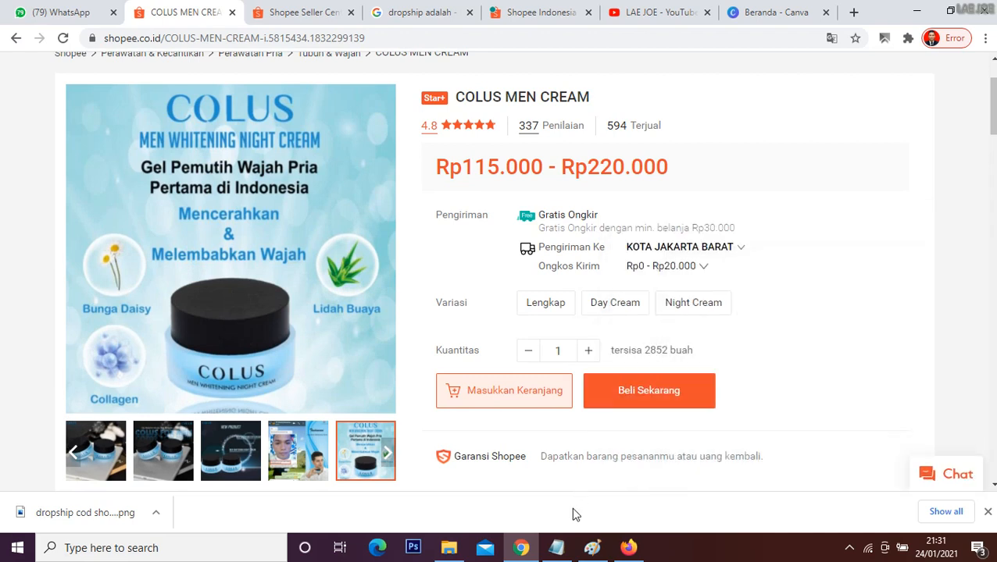
Step: Switch to the cod tex notes in Notepad and highlight the lines on choosing a product and finding a matching supplier
left_click(556, 547)
left_click(382, 258)
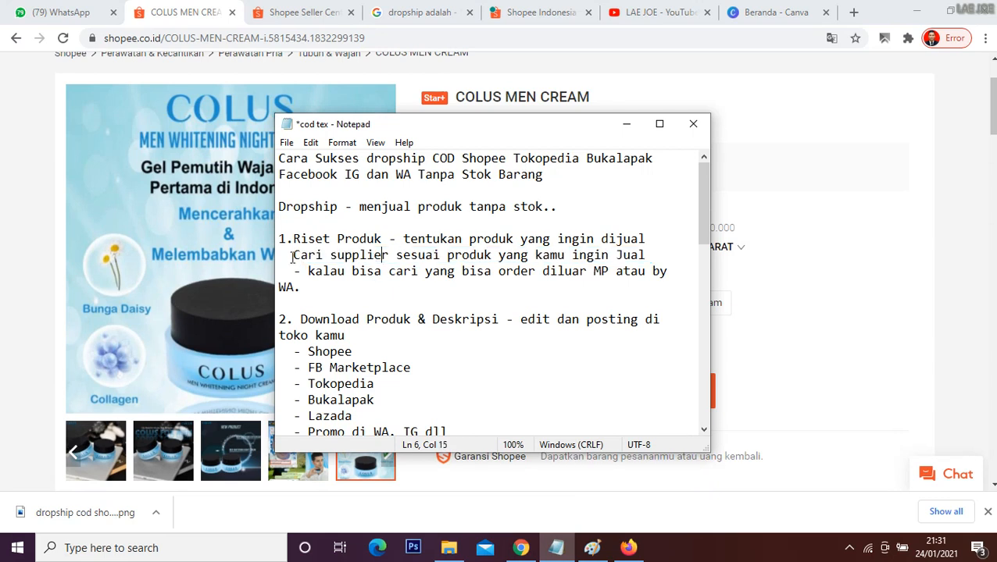
left_click_drag(289, 258, 626, 275)
left_click_drag(403, 239, 645, 260)
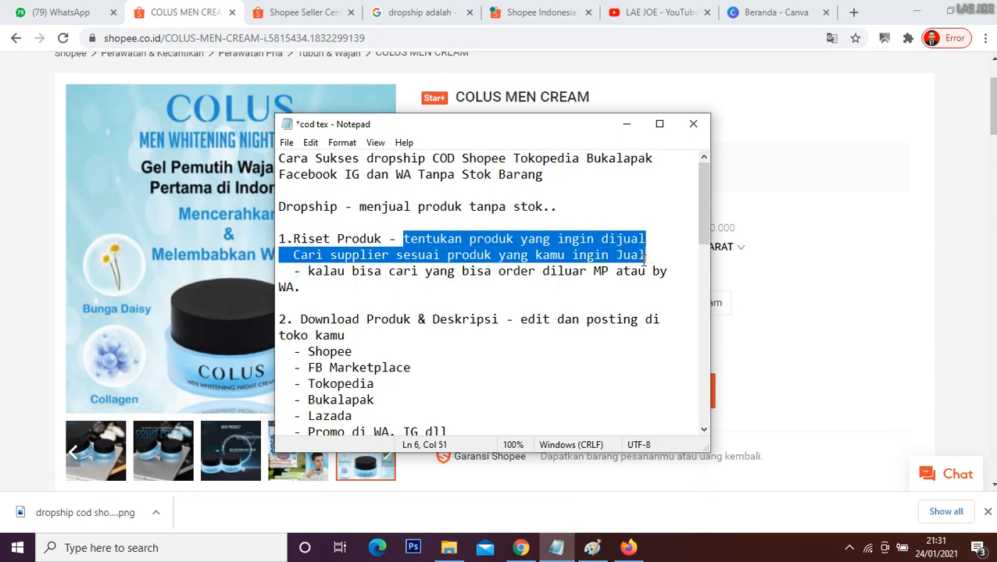
left_click(584, 270)
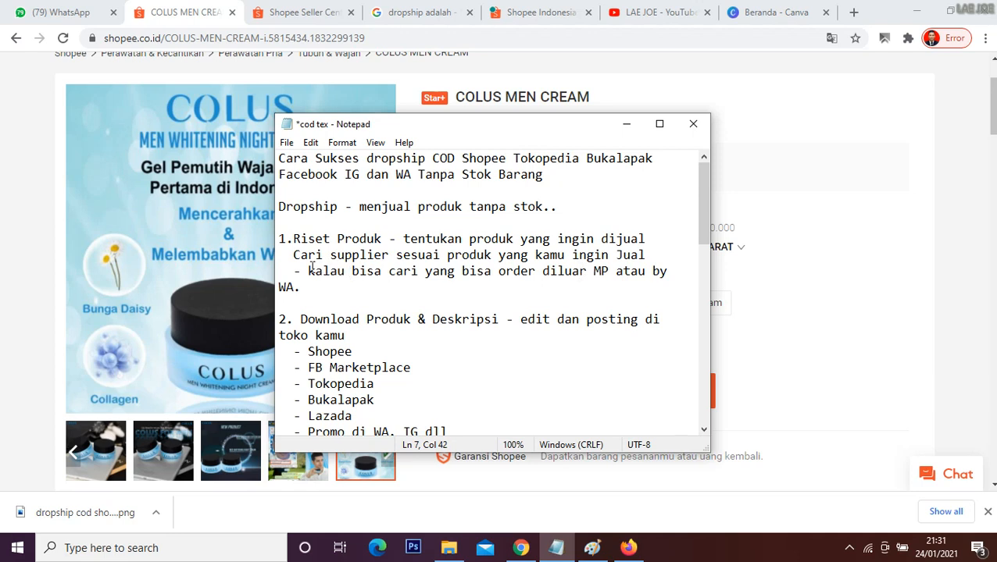
Step: Highlight the note about finding a supplier that accepts orders outside the marketplace or by WA, and return to the Shopee product page
left_click_drag(308, 270, 669, 271)
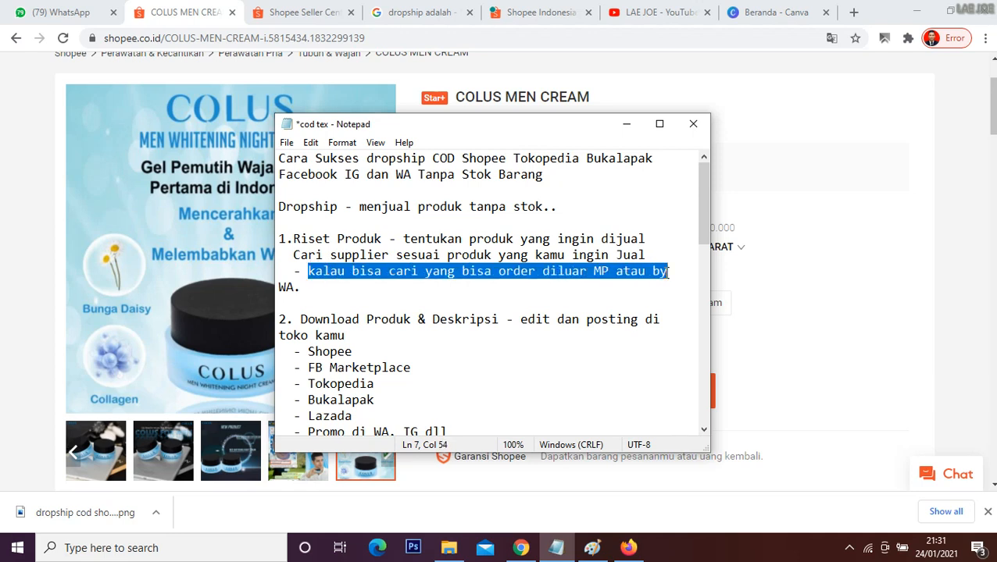
left_click(596, 282)
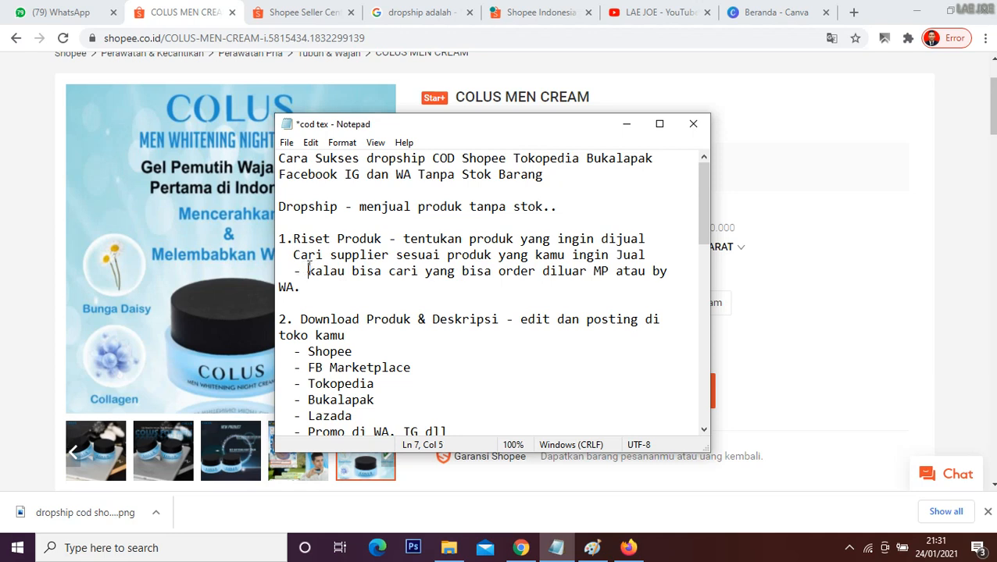
left_click_drag(309, 270, 318, 286)
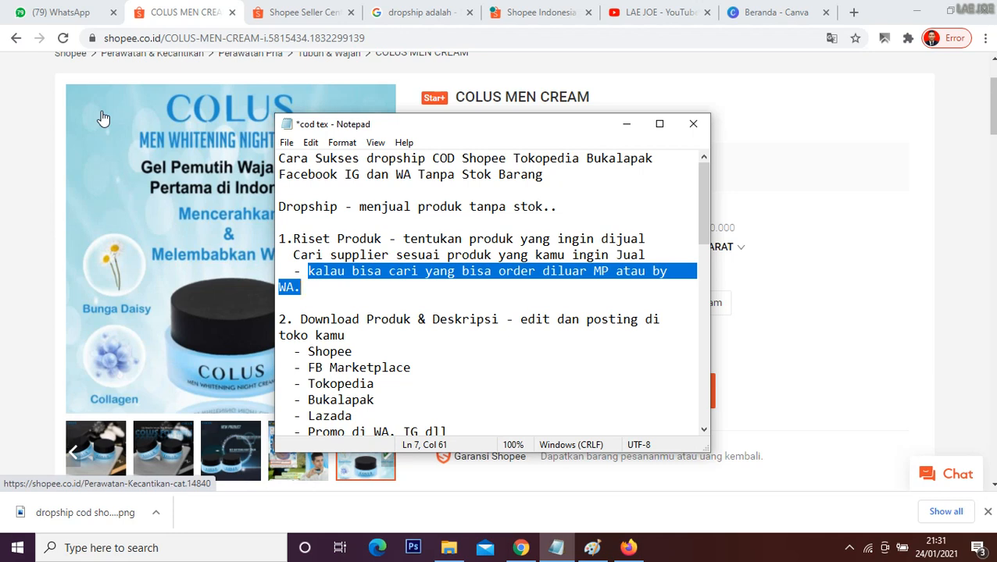
left_click(402, 289)
left_click_drag(307, 272, 326, 284)
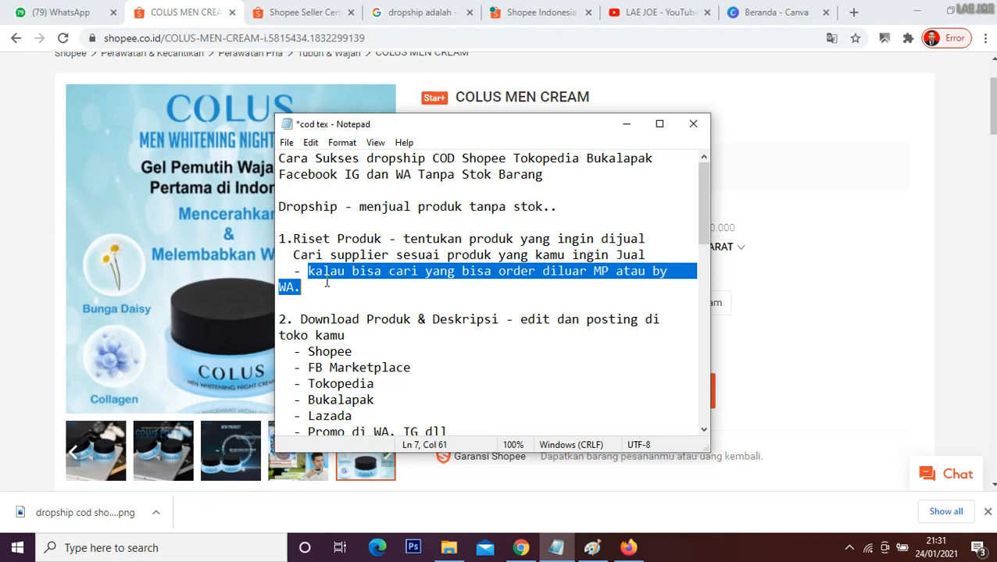
left_click(326, 282)
left_click_drag(293, 271, 321, 291)
left_click(321, 291)
left_click(5, 178)
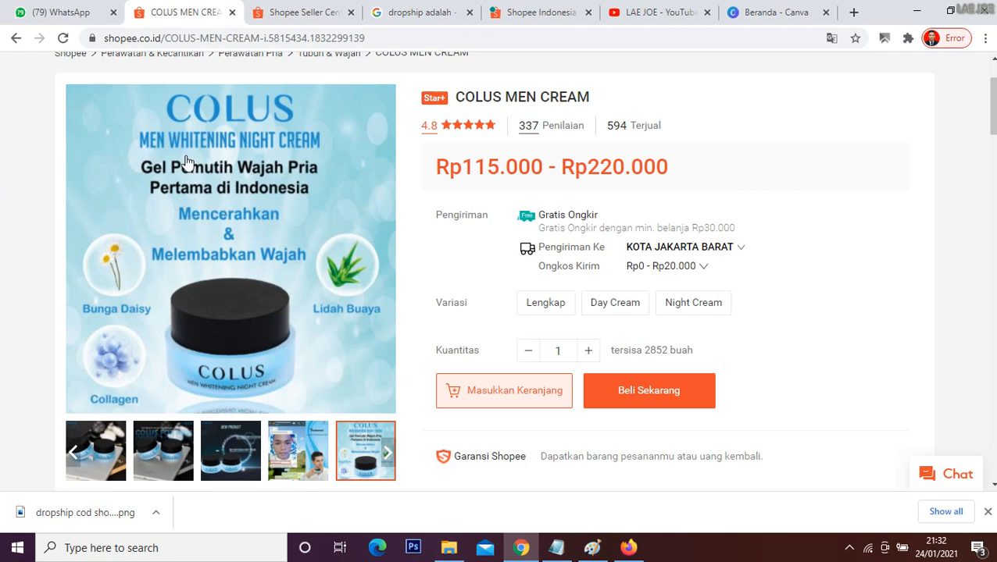
Step: Save the COLUS MEN CREAM product page to the Downloads folder as a complete webpage
scroll(152, 223, "up", 2)
scroll(148, 221, "down", 5)
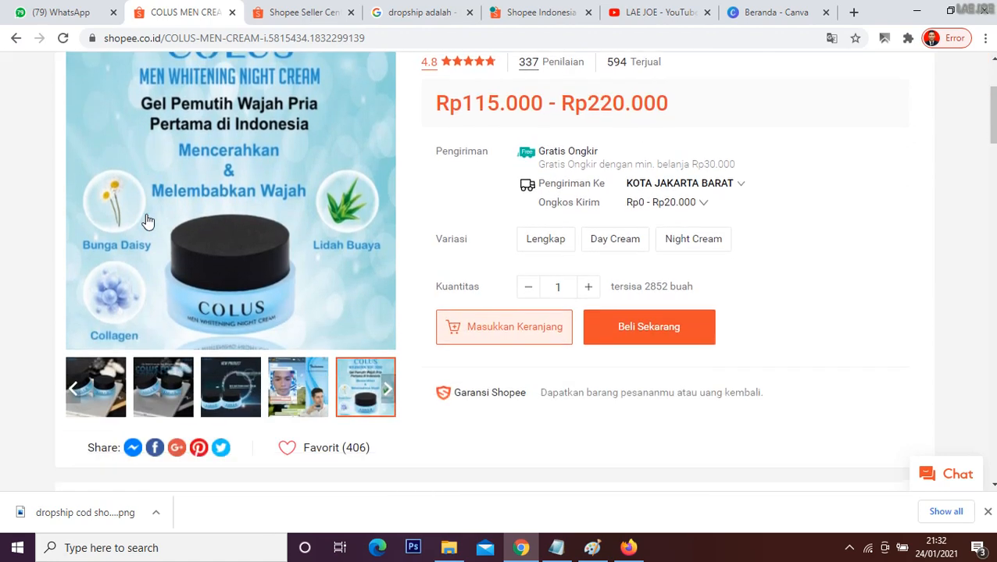
scroll(300, 218, "up", 4)
right_click(249, 200)
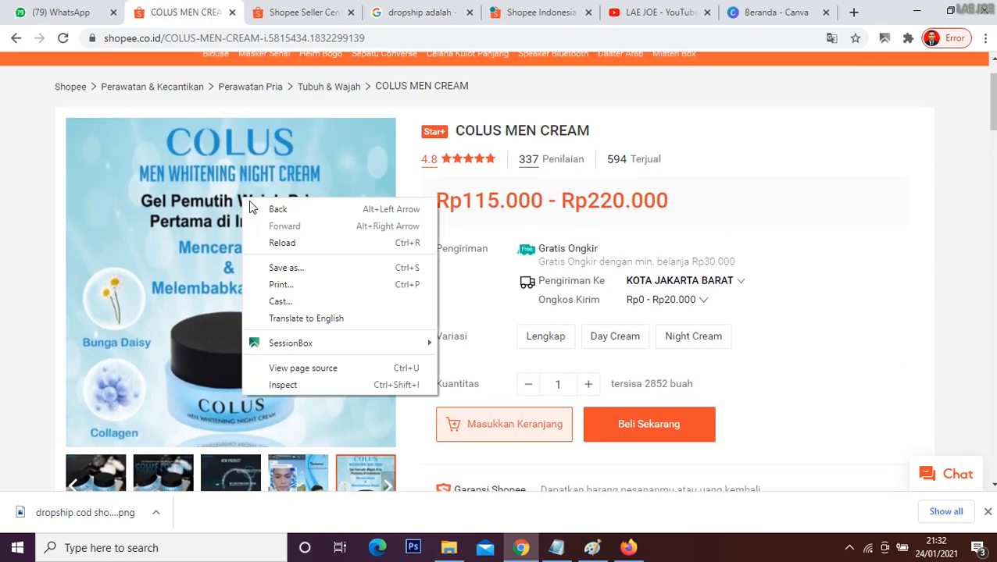
left_click(297, 268)
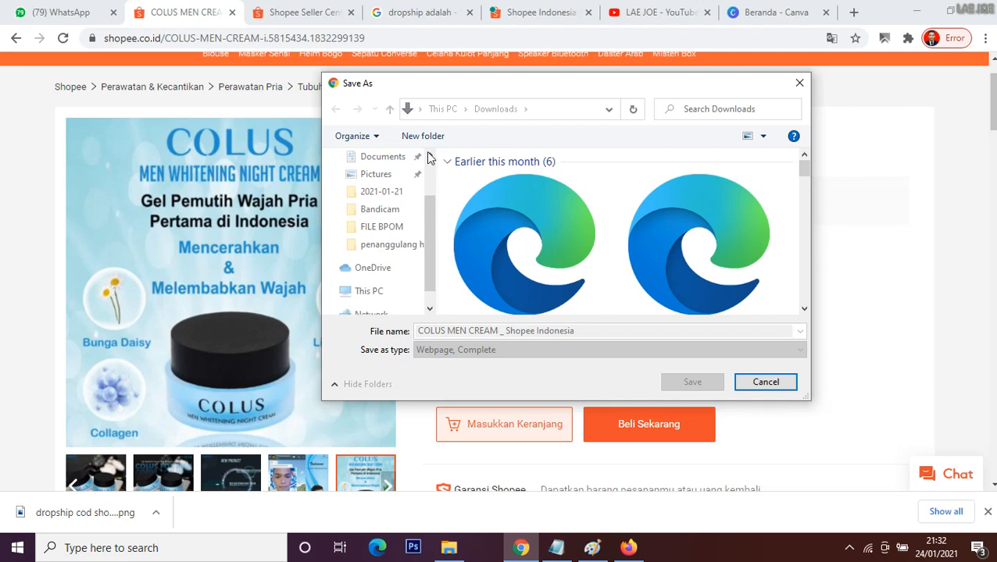
scroll(428, 158, "up", 2)
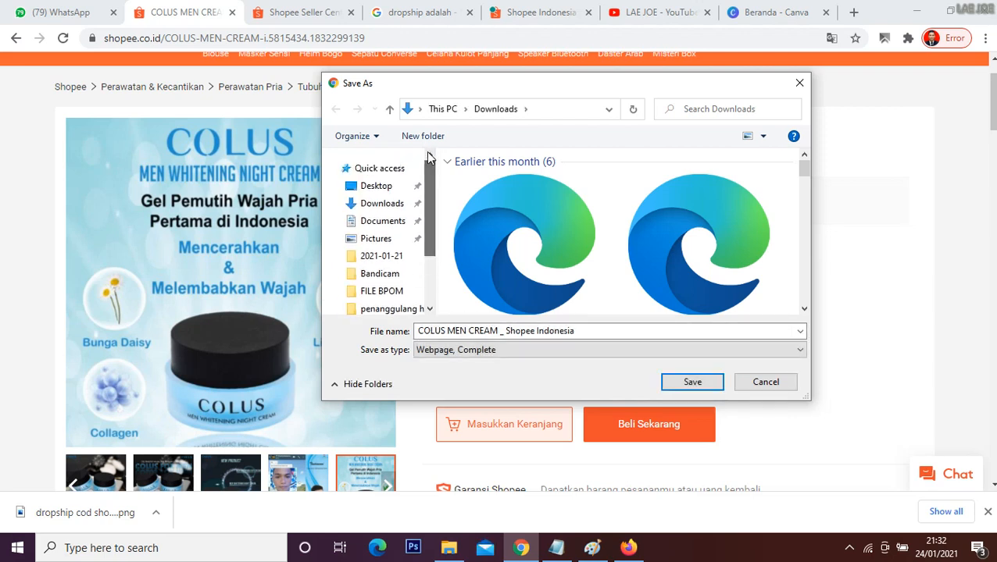
left_click(383, 203)
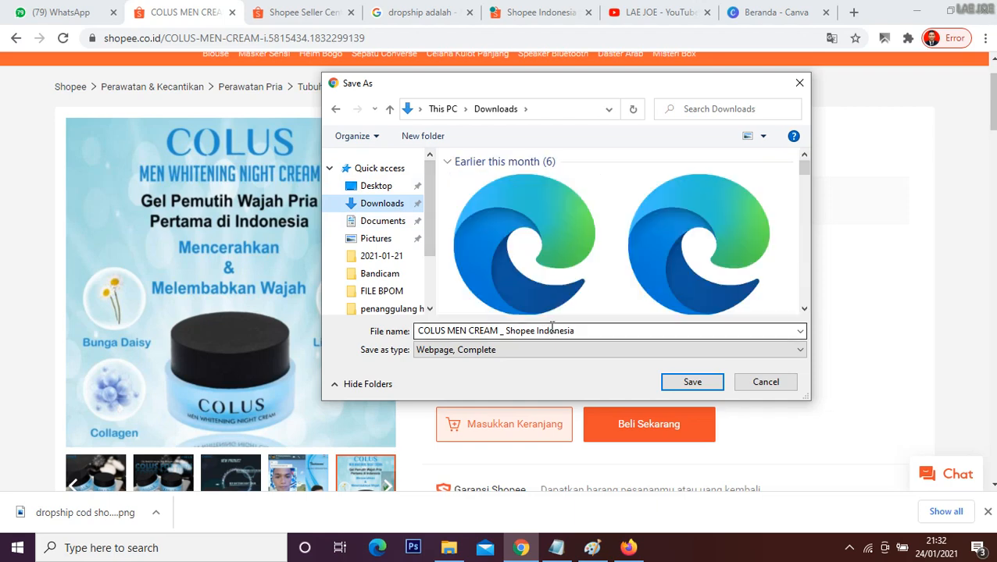
left_click(699, 386)
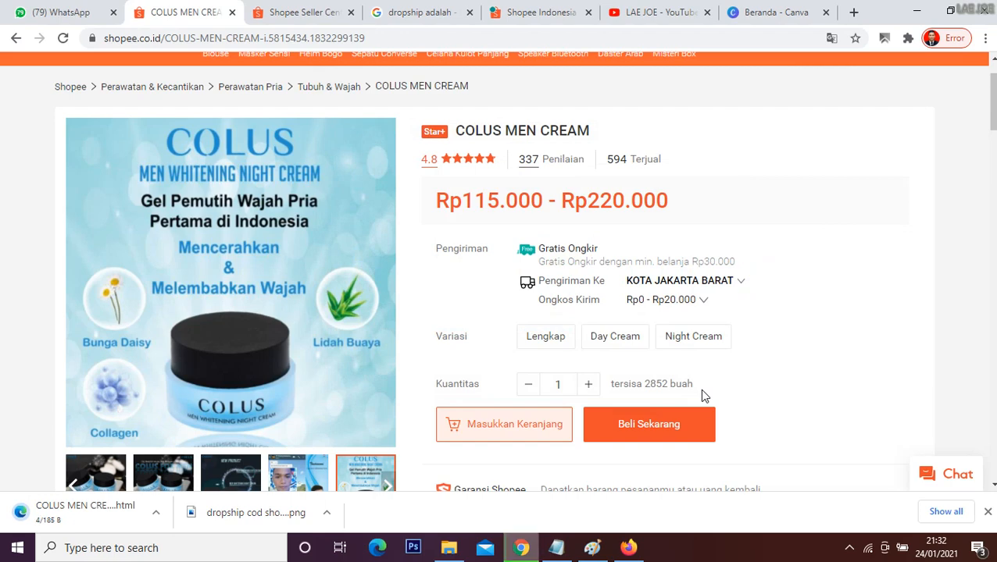
Step: Review the product description of COLUS MEN CREAM and highlight its text
scroll(514, 262, "down", 5)
scroll(512, 259, "down", 5)
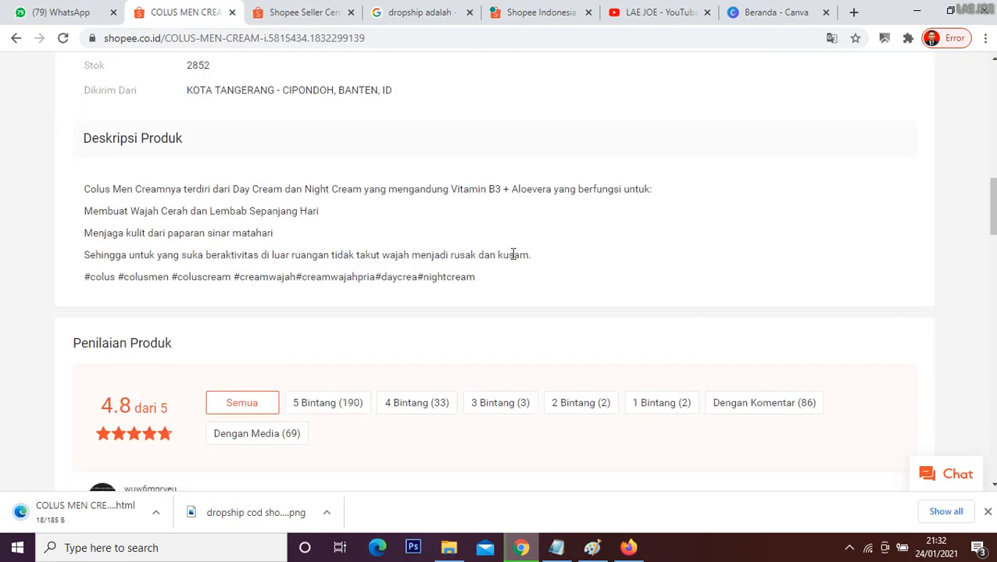
scroll(512, 257, "up", 1)
left_click_drag(81, 264, 532, 332)
scroll(759, 326, "up", 7)
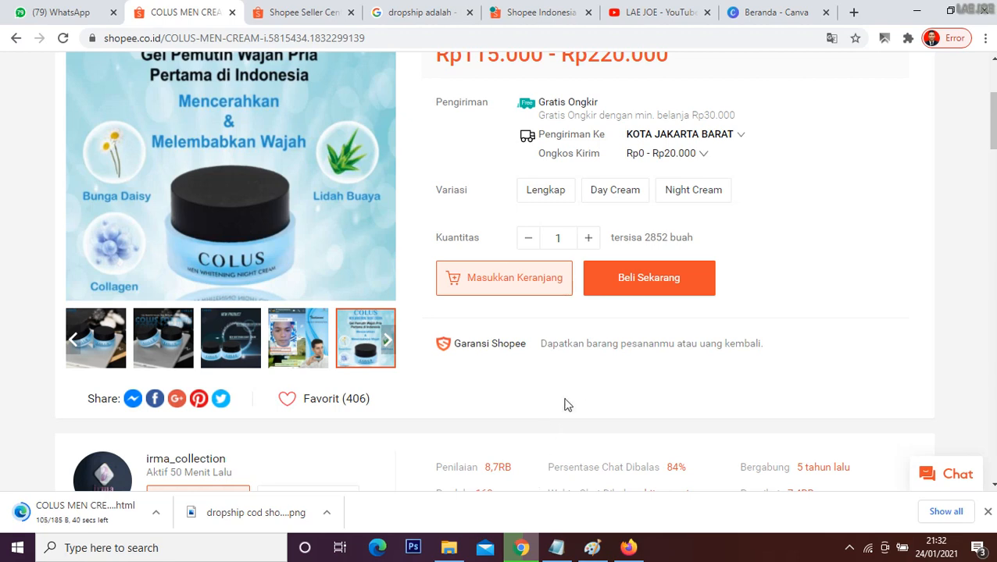
scroll(574, 389, "down", 1)
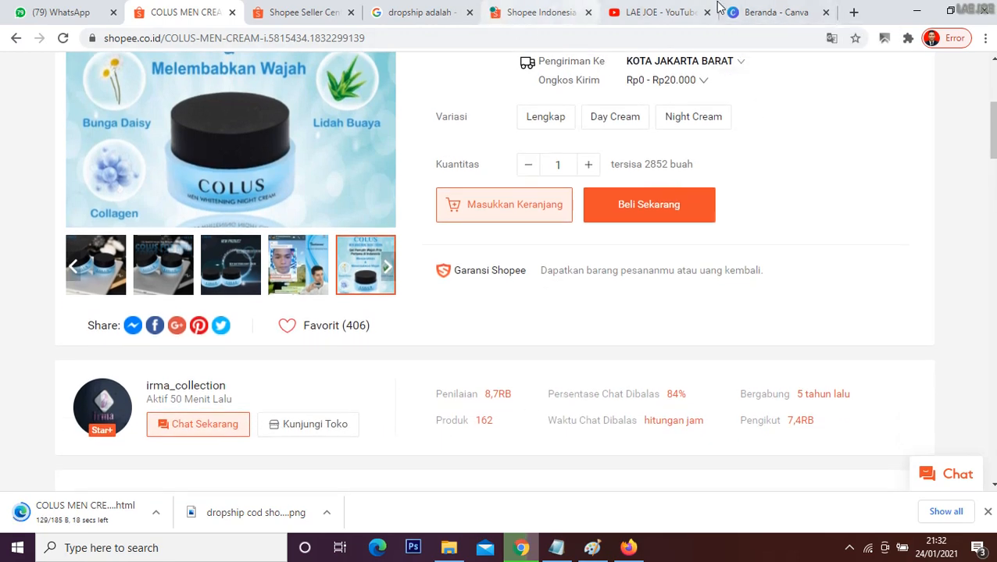
Step: Go to the Canva home page, also load canva.com in an extra browser tab, and return to the original page
left_click(771, 11)
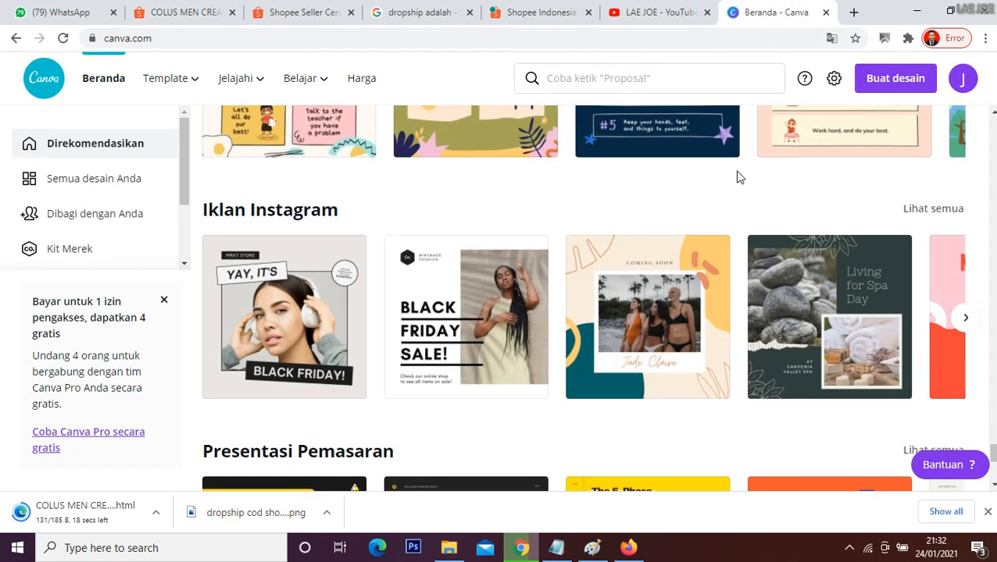
left_click(853, 11)
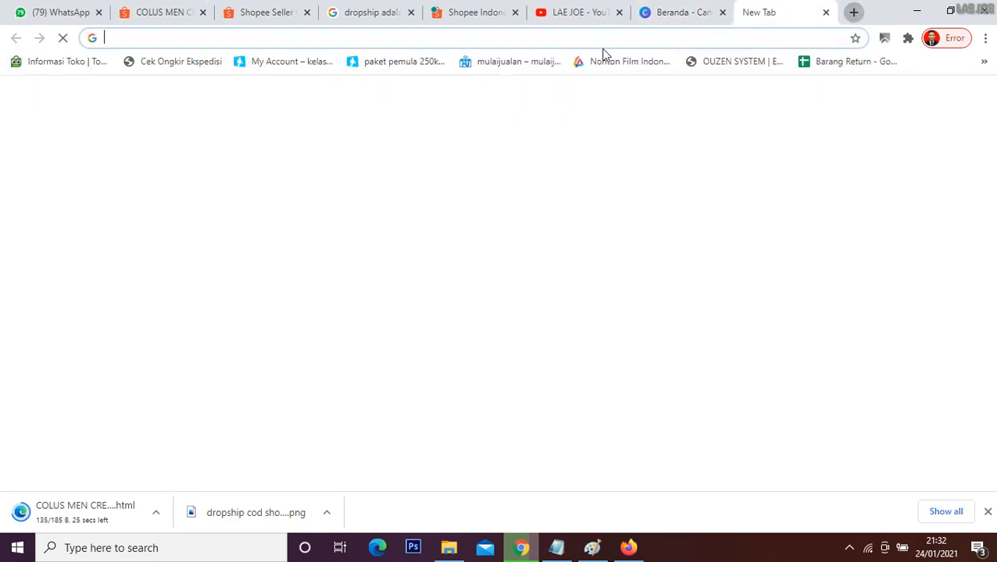
type("ca")
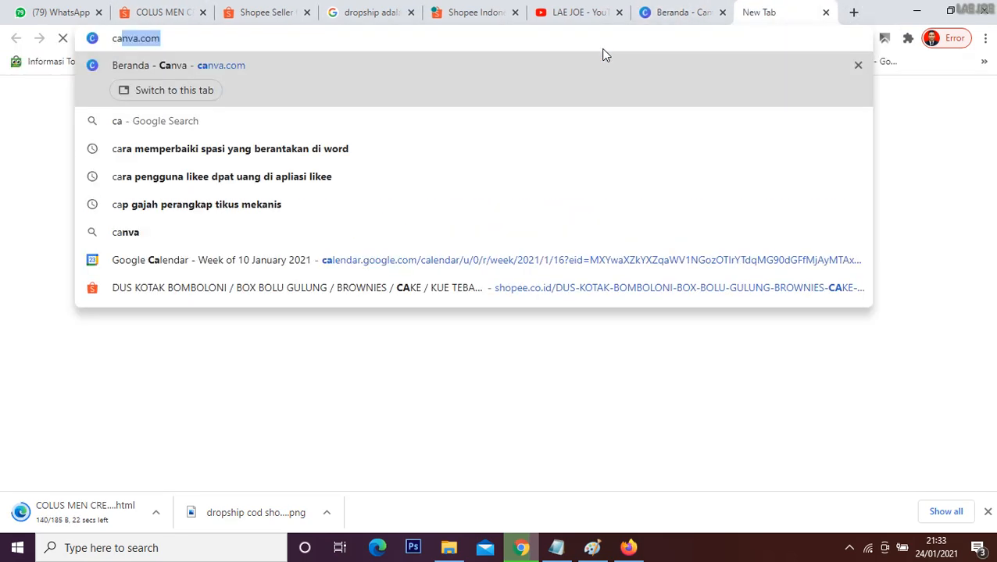
type("nva")
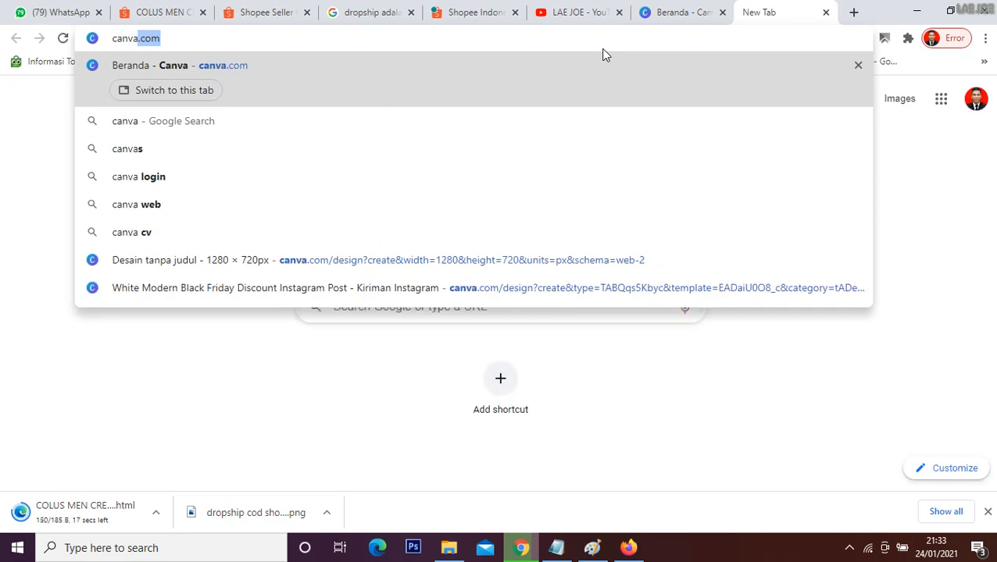
key("Return")
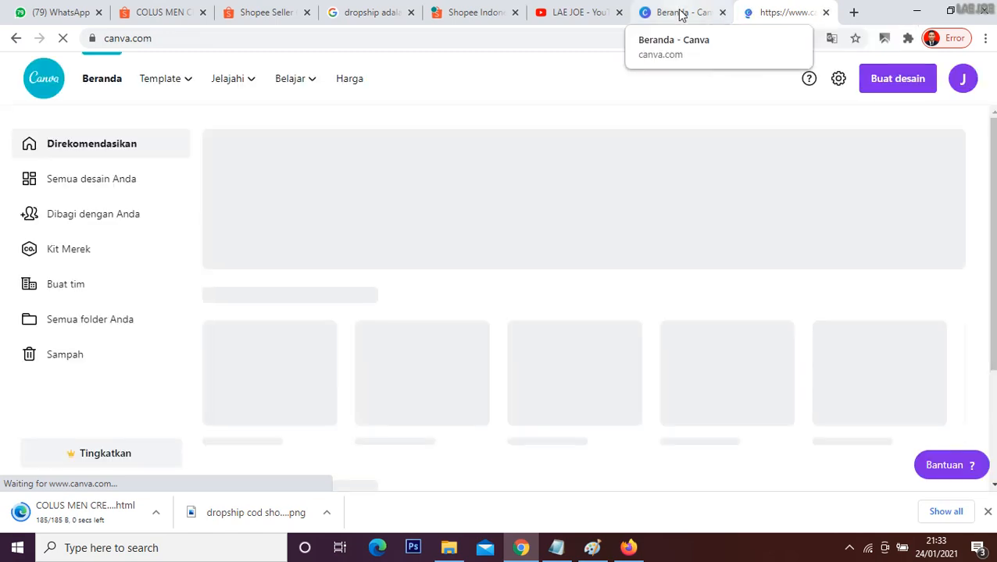
left_click(682, 14)
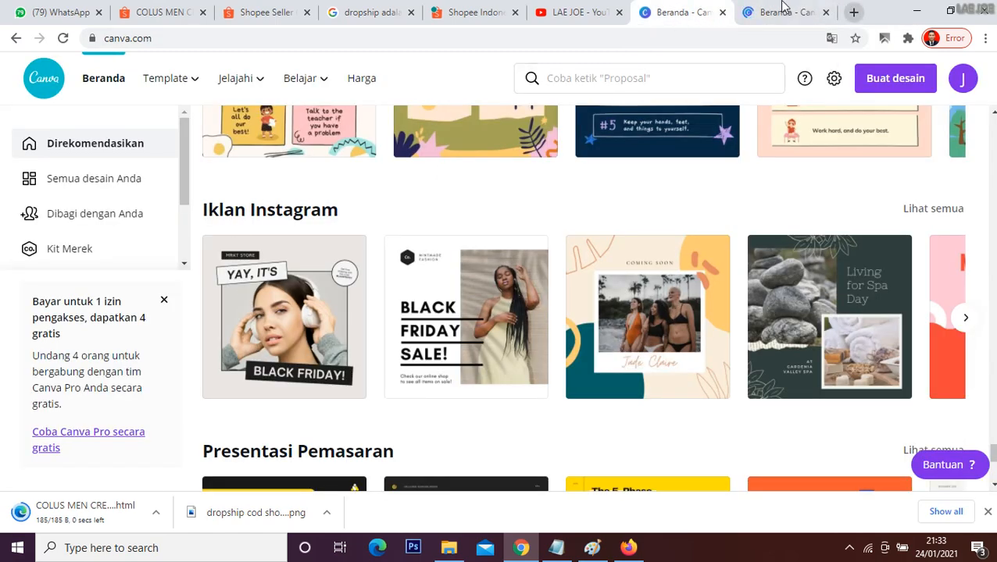
left_click(784, 11)
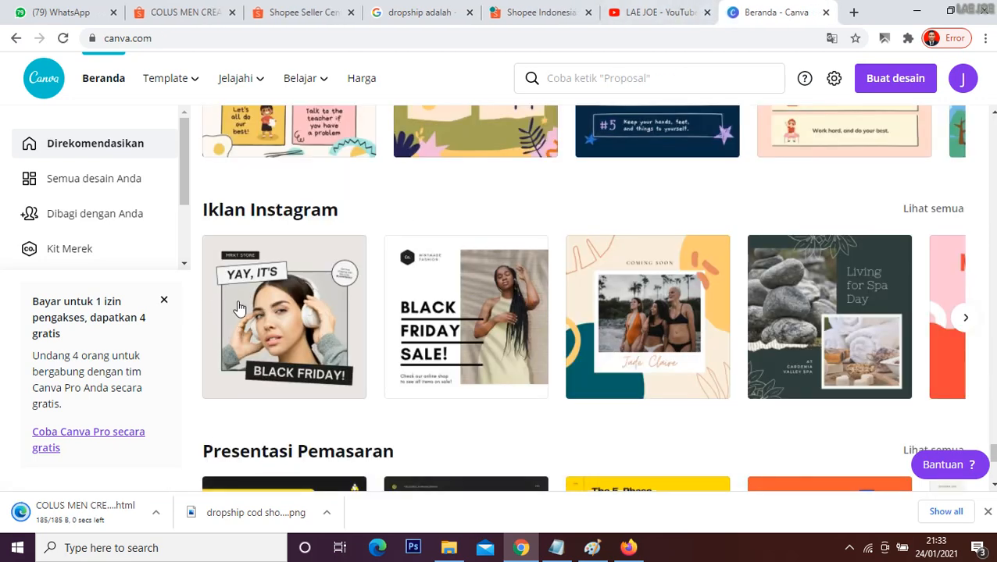
Step: Open the white Black Friday template from the Instagram ads and start uploading an image from the device
left_click(279, 310)
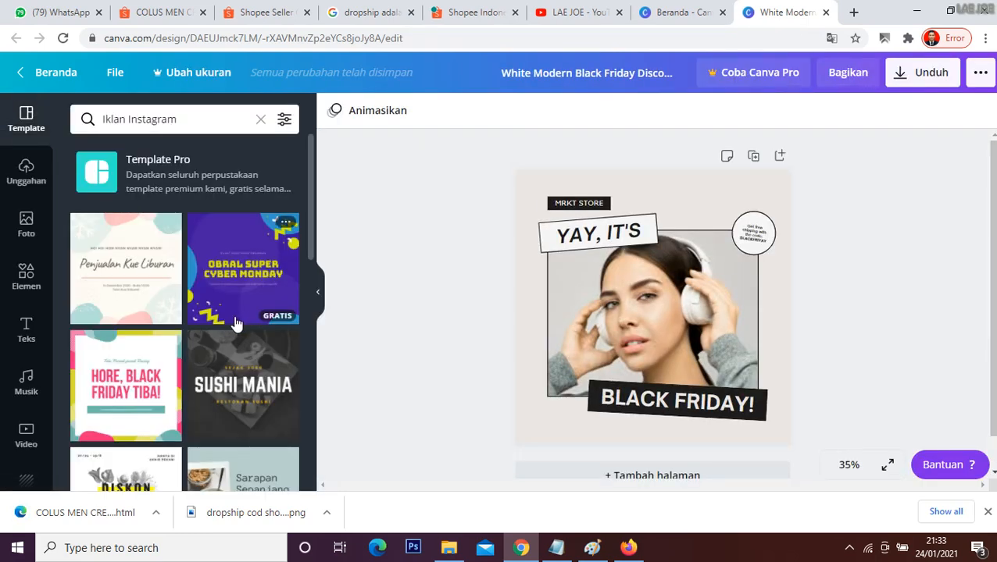
left_click(26, 181)
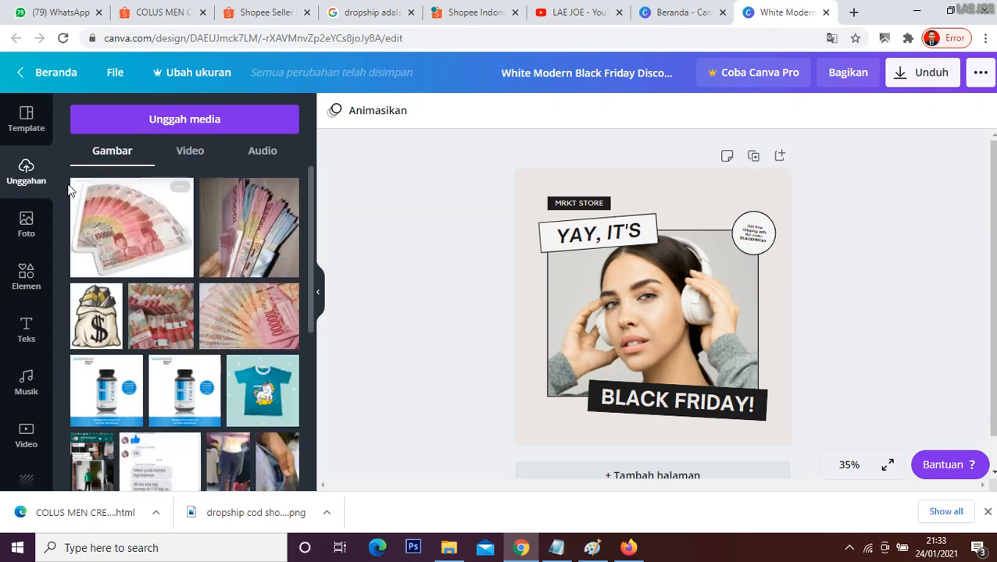
left_click(149, 125)
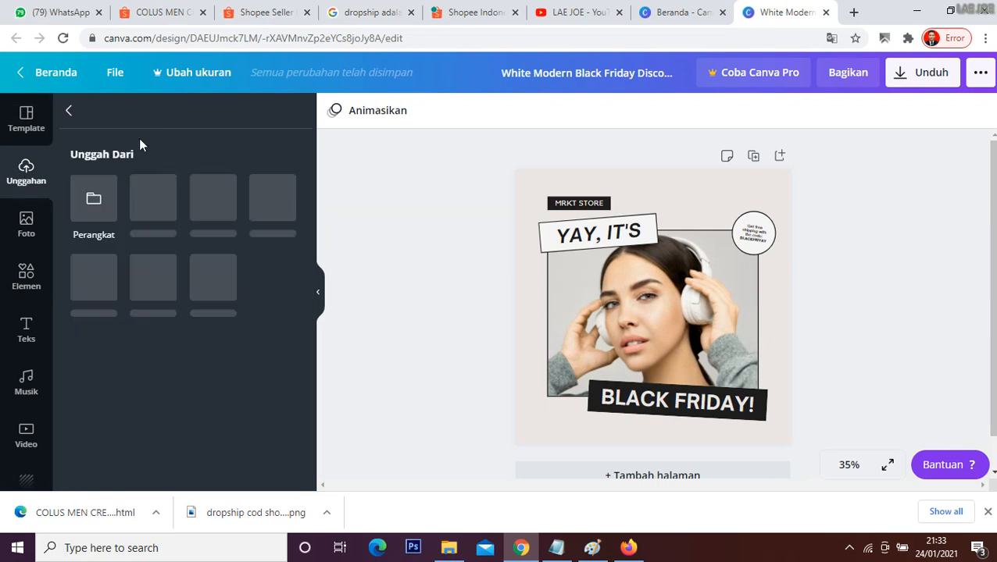
left_click(93, 205)
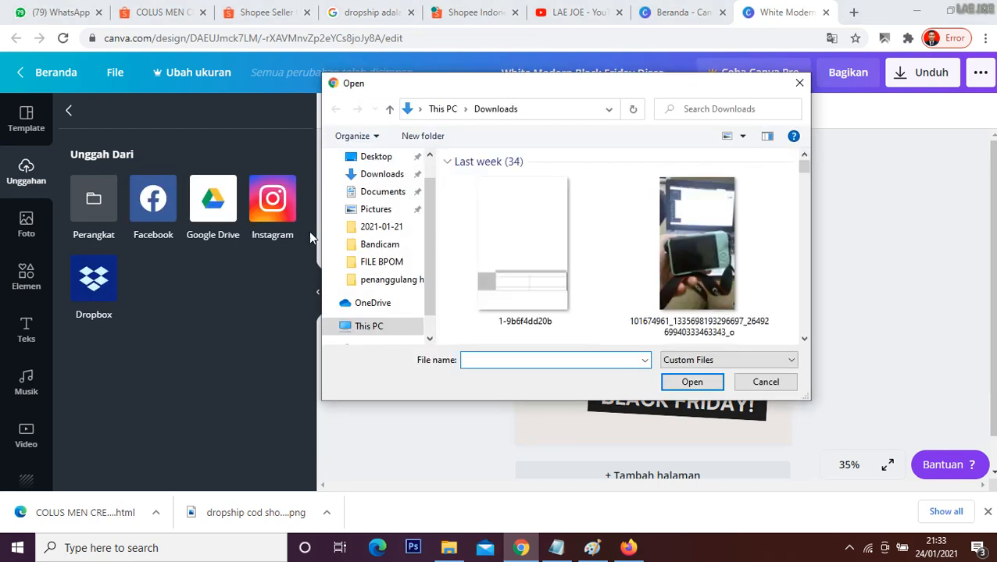
Step: Upload the COLUS CREAM image from the Downloads folder and place it in the template's photo frame
left_click(530, 256)
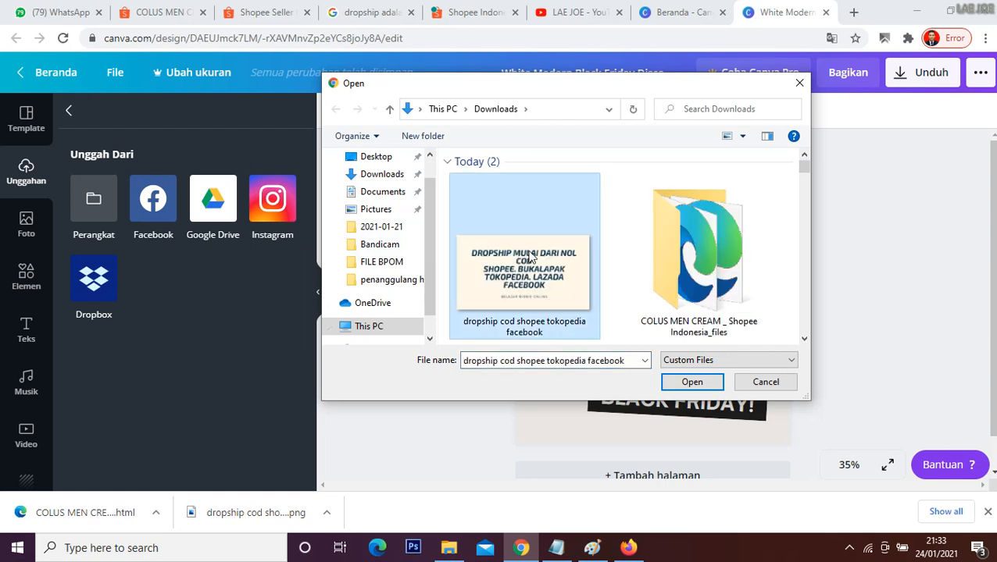
key("Right")
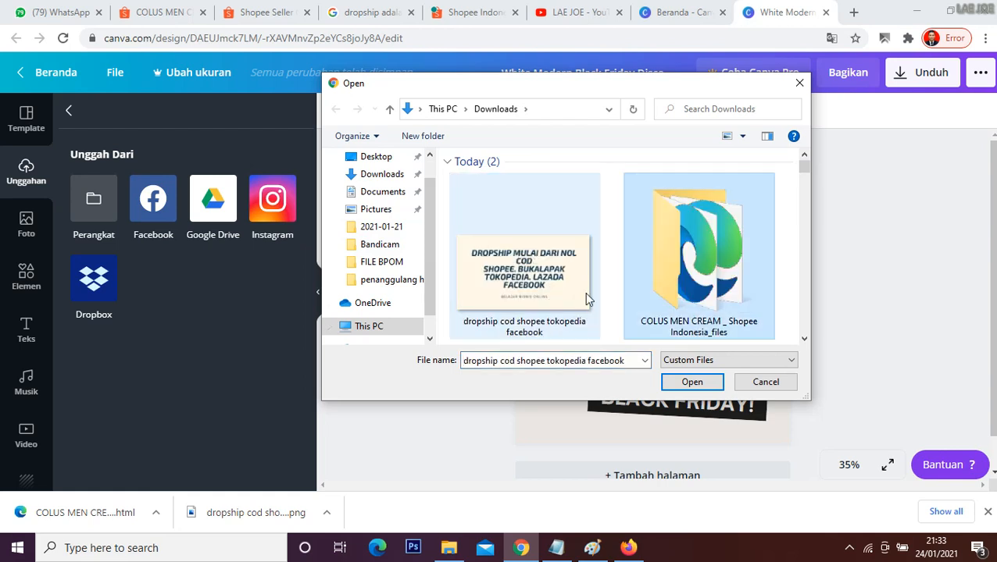
scroll(664, 256, "down", 3)
left_click(580, 242)
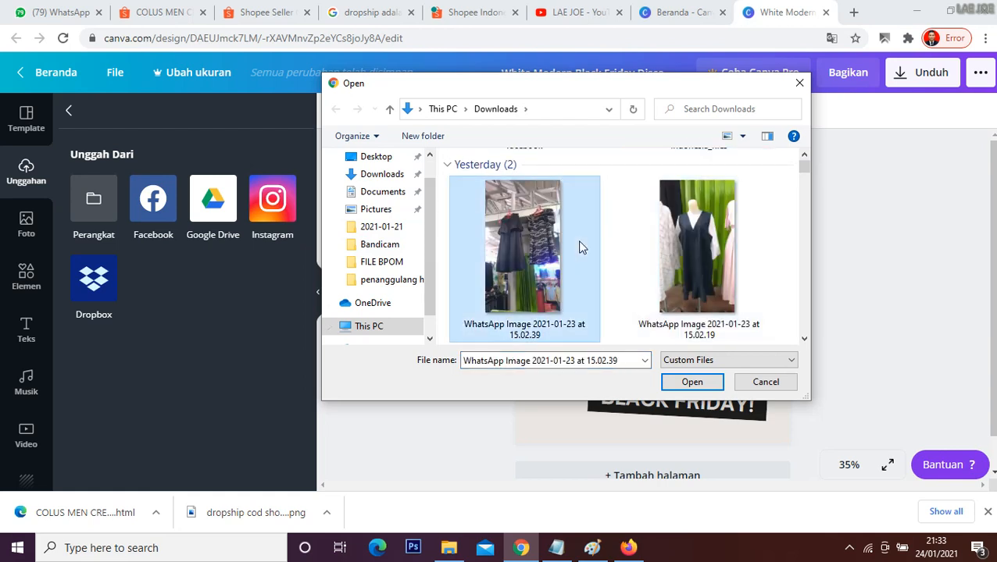
key("c")
key("o")
scroll(580, 241, "down", 1)
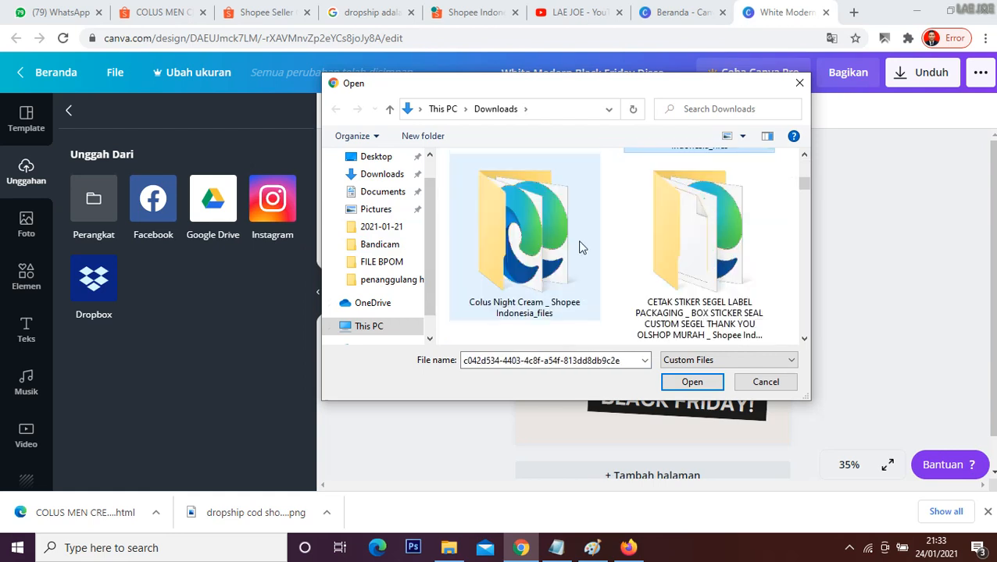
scroll(580, 241, "up", 1)
left_click(552, 238)
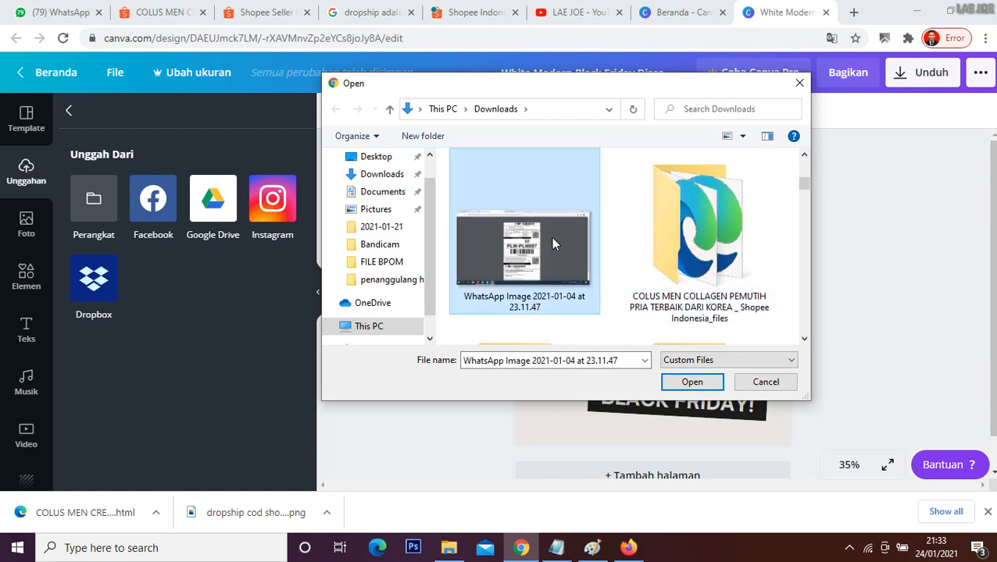
key("c")
key("r")
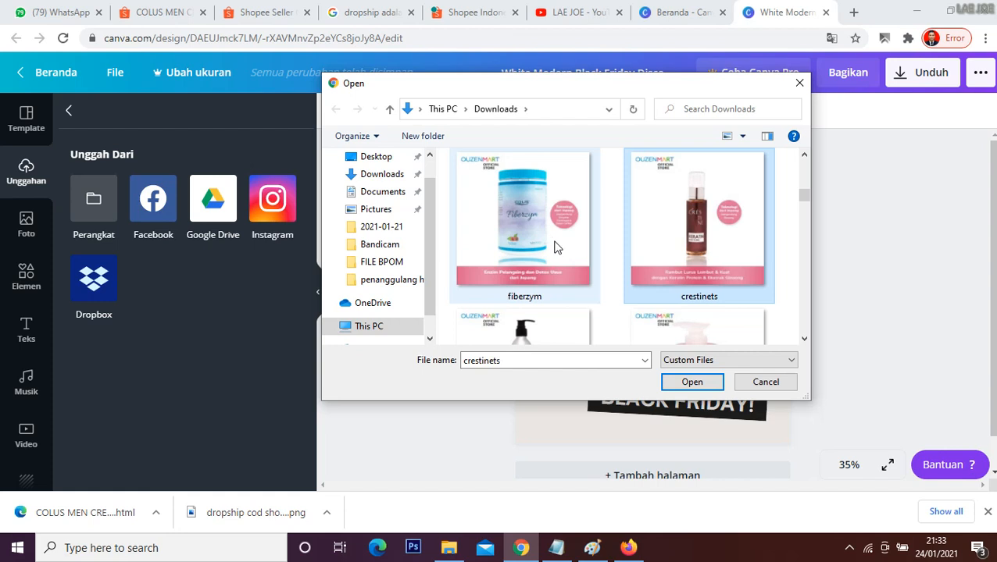
scroll(555, 247, "down", 5)
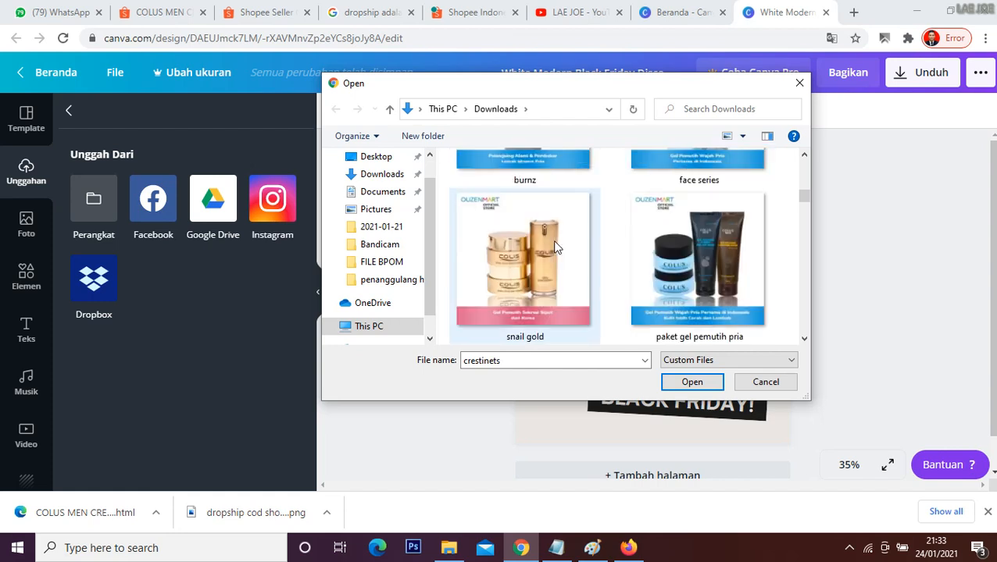
scroll(555, 247, "down", 1)
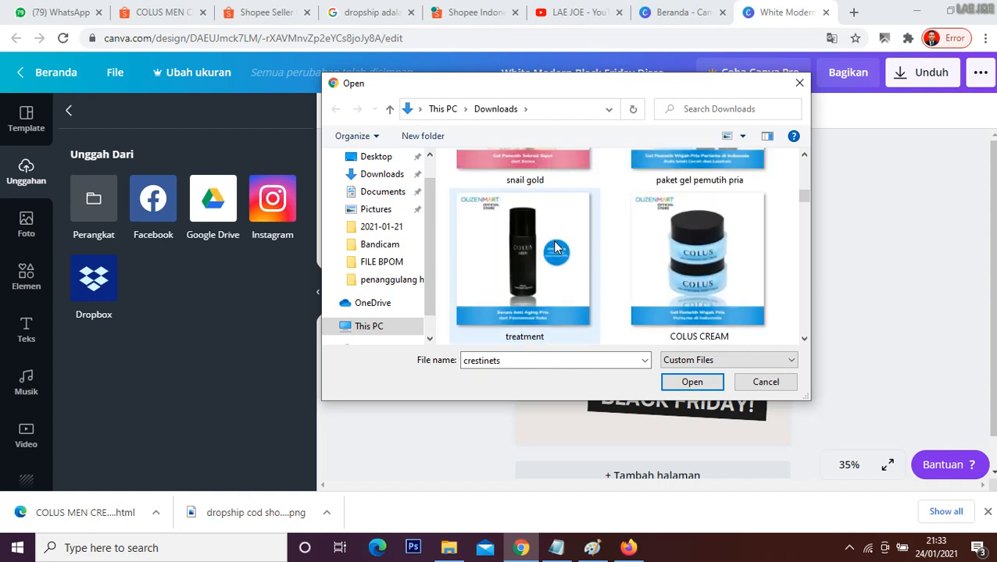
left_click(684, 265)
left_click(691, 382)
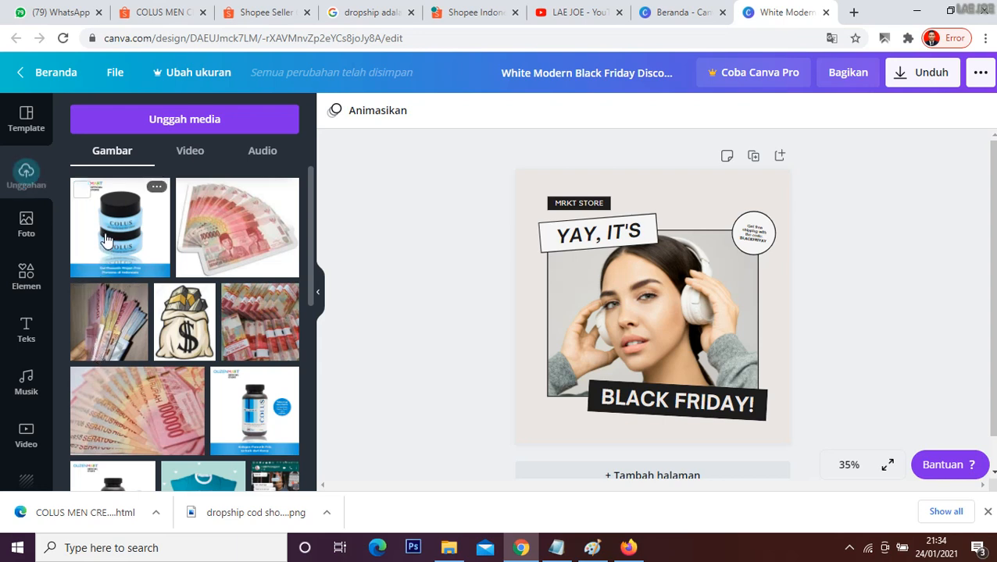
left_click_drag(109, 240, 645, 311)
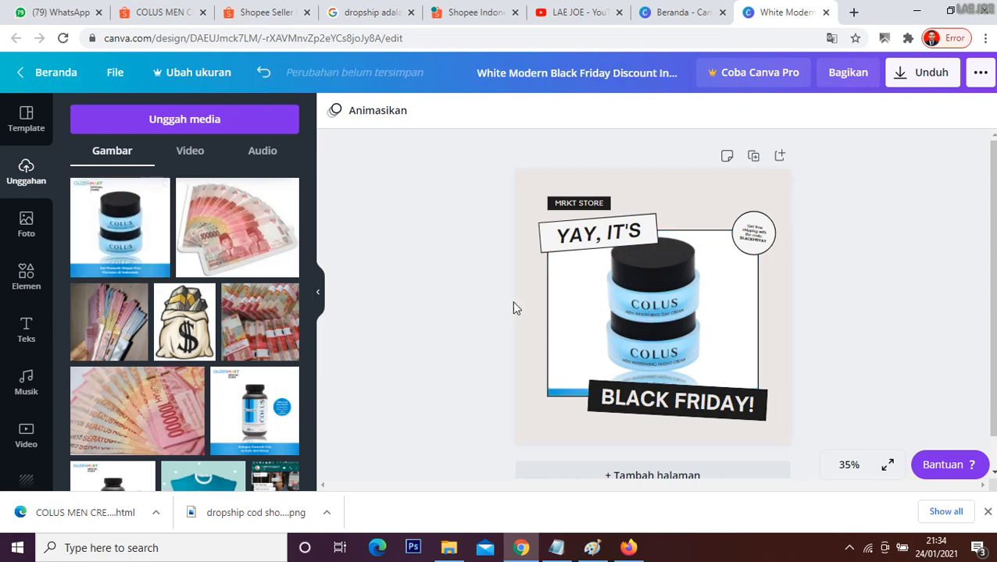
Step: Replace the "BLACK FRIDAY!" banner text with "CREAM WAJAH PRIA MASA KINI"
left_click(733, 404)
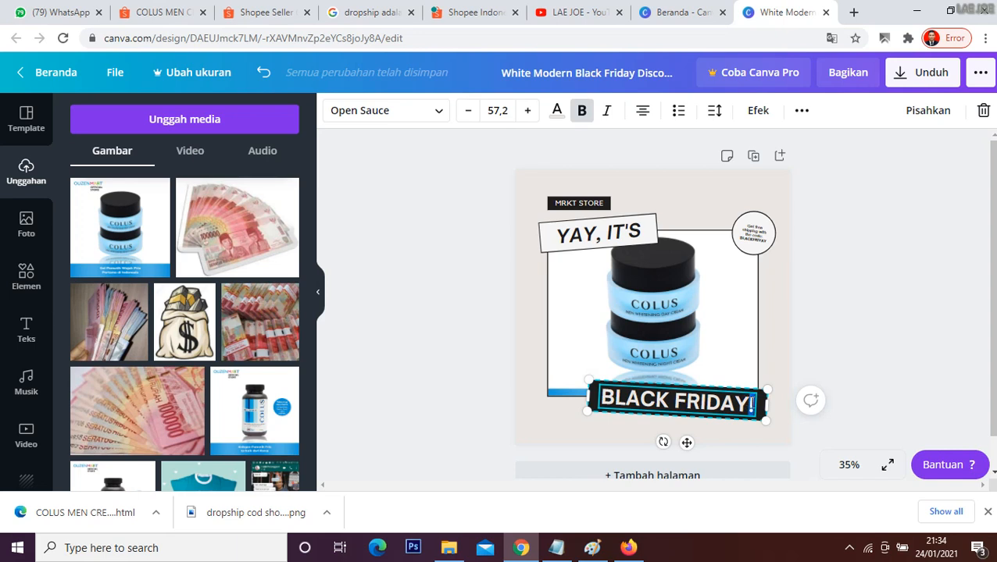
key("BackSpace")
key("BackSpace")
key("BackSpace")
key("BackSpace")
key("BackSpace")
key("BackSpace")
key("BackSpace")
key("BackSpace")
key("BackSpace")
key("BackSpace")
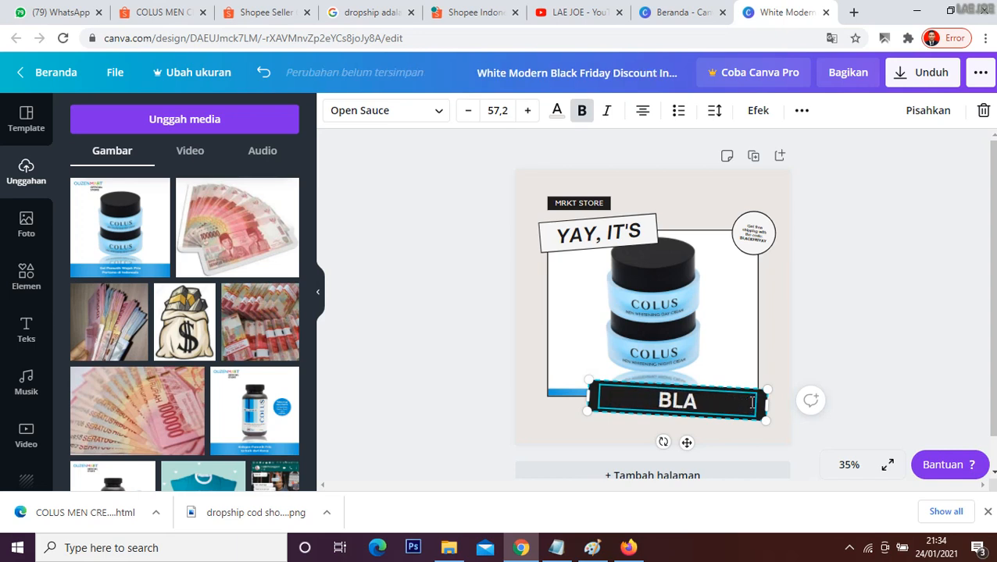
key("BackSpace")
key("BackSpace")
key("BackSpace")
type("CREAM")
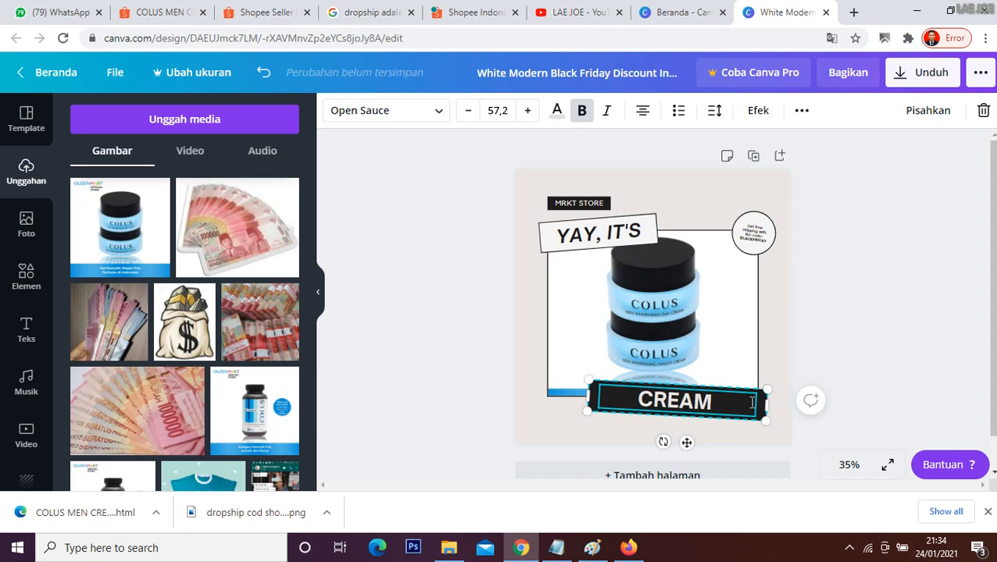
type(" WAJAH PR")
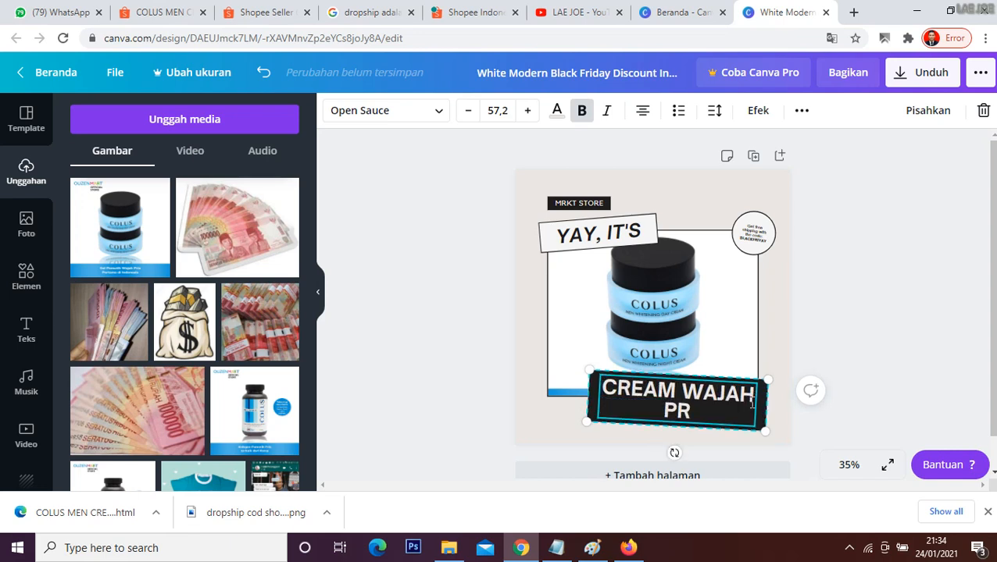
type("IA MASA KINI")
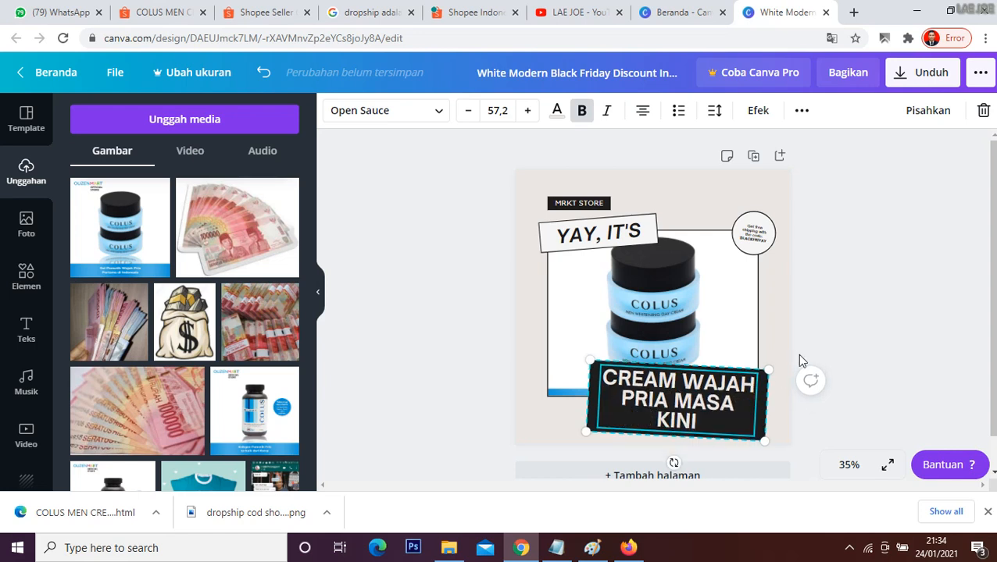
left_click(840, 312)
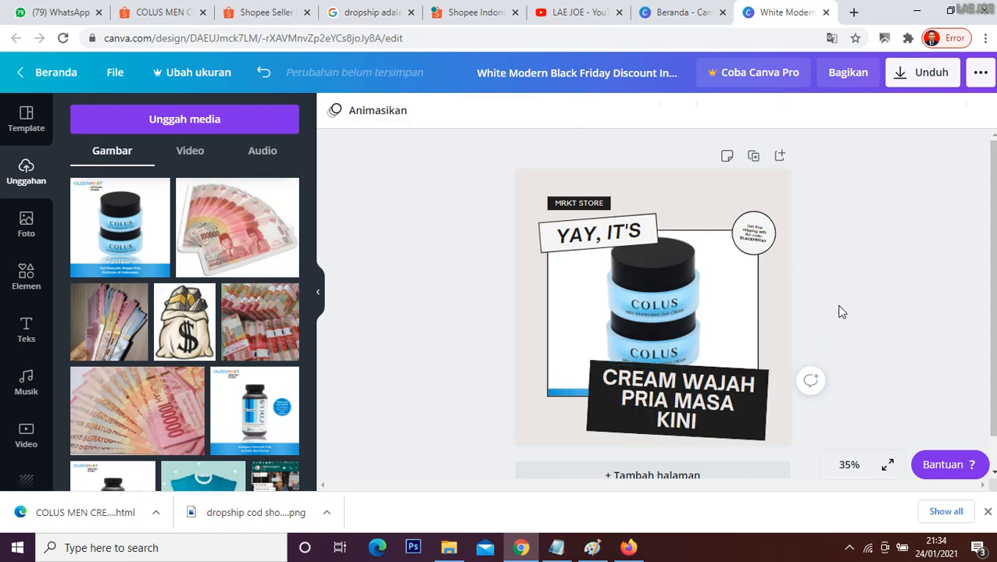
Step: Nudge the product photo slightly upward and move the black text banner a little down and to the right, uncovering more of the jars
left_click(684, 370)
left_click(685, 366)
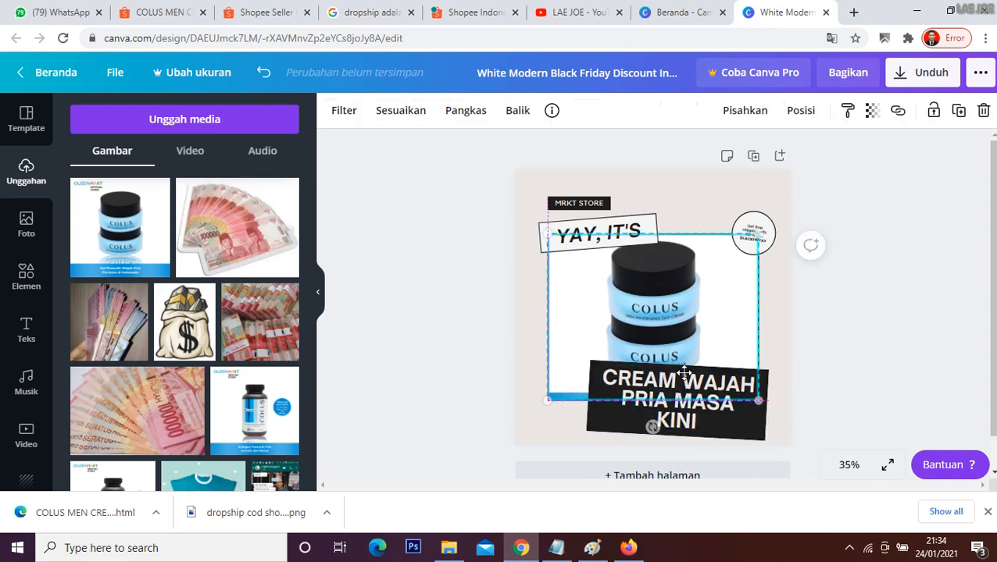
left_click_drag(684, 367, 685, 365)
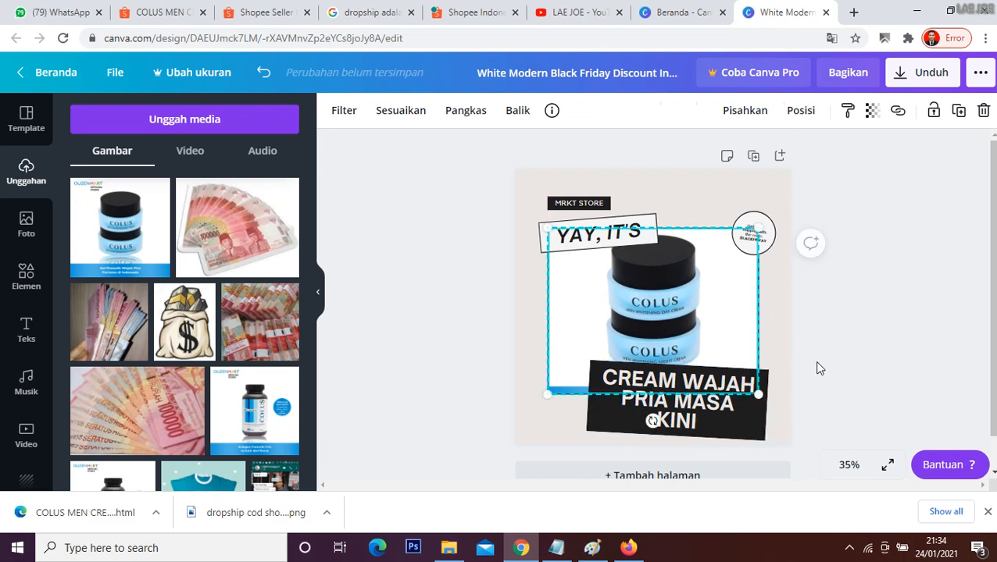
mouse_move(728, 422)
left_mouse_down()
mouse_move(736, 435)
mouse_move(742, 428)
left_mouse_up()
left_click(839, 443)
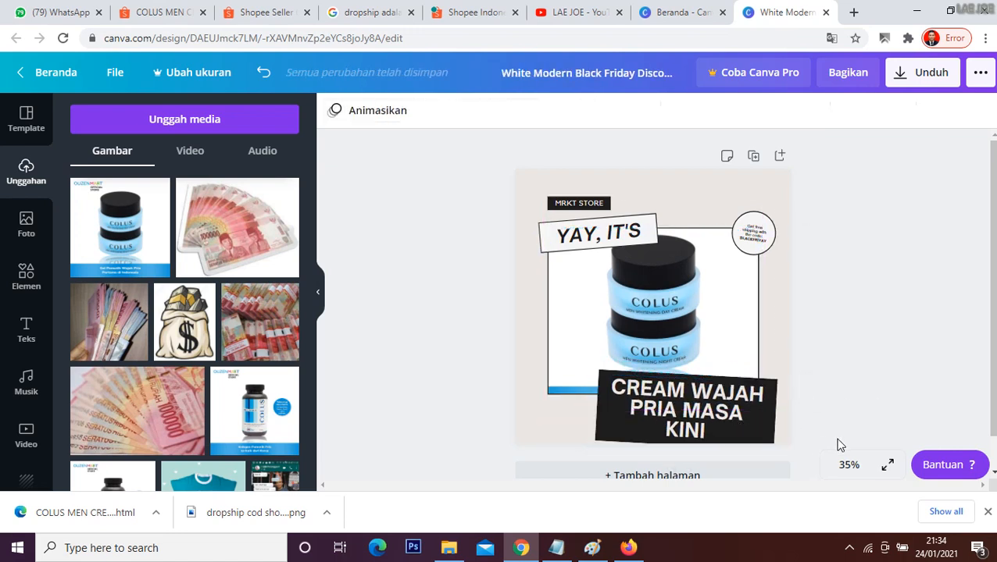
left_click(766, 237)
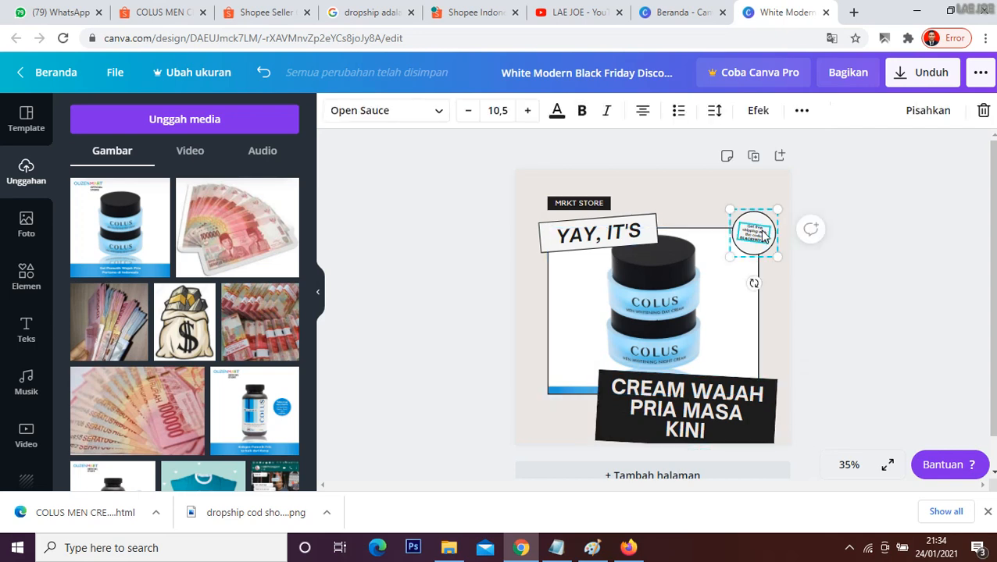
key("Delete")
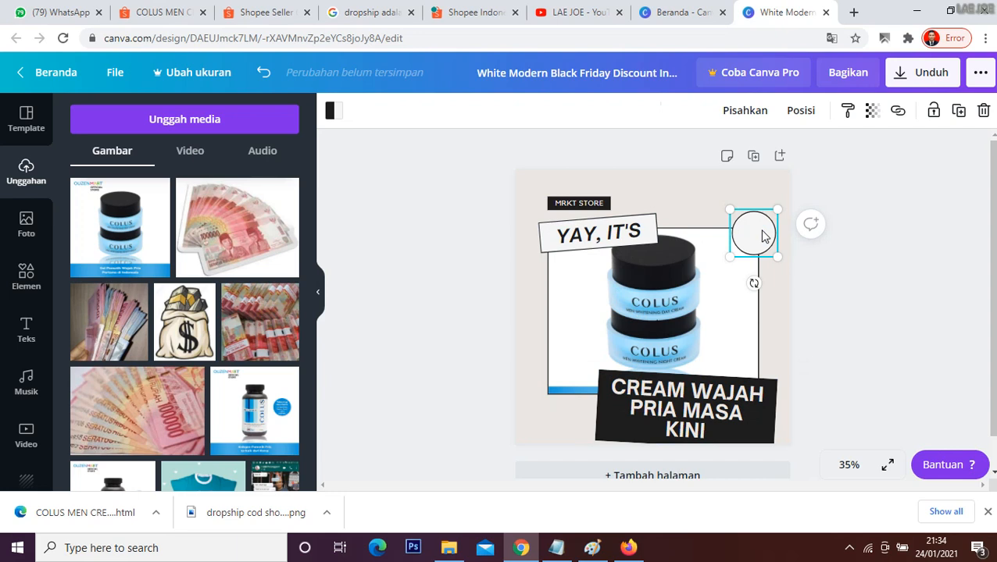
key("ctrl+z")
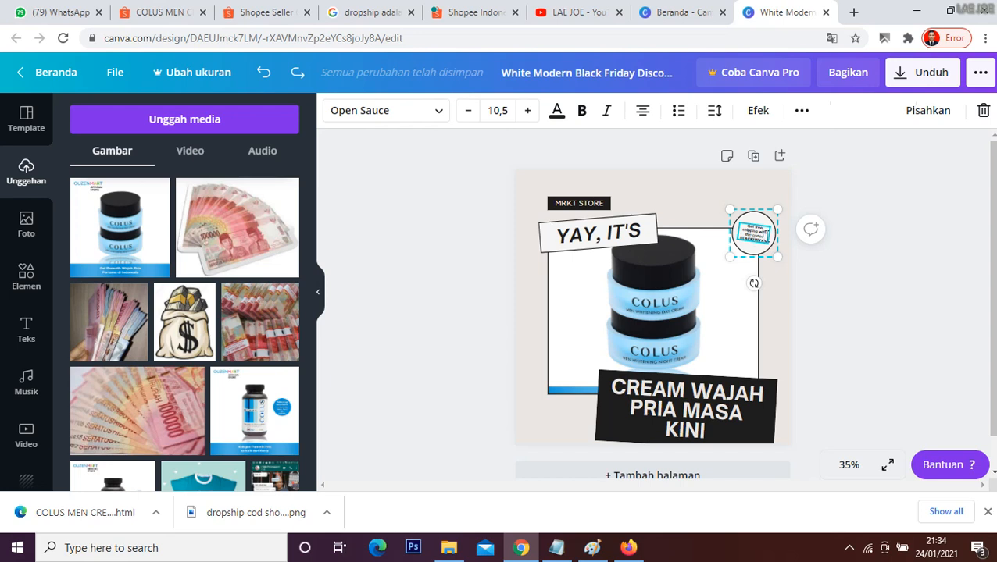
Step: Replace the free-shipping text inside the round badge with "best seller"
left_click_drag(771, 235, 744, 226)
key("BackSpace")
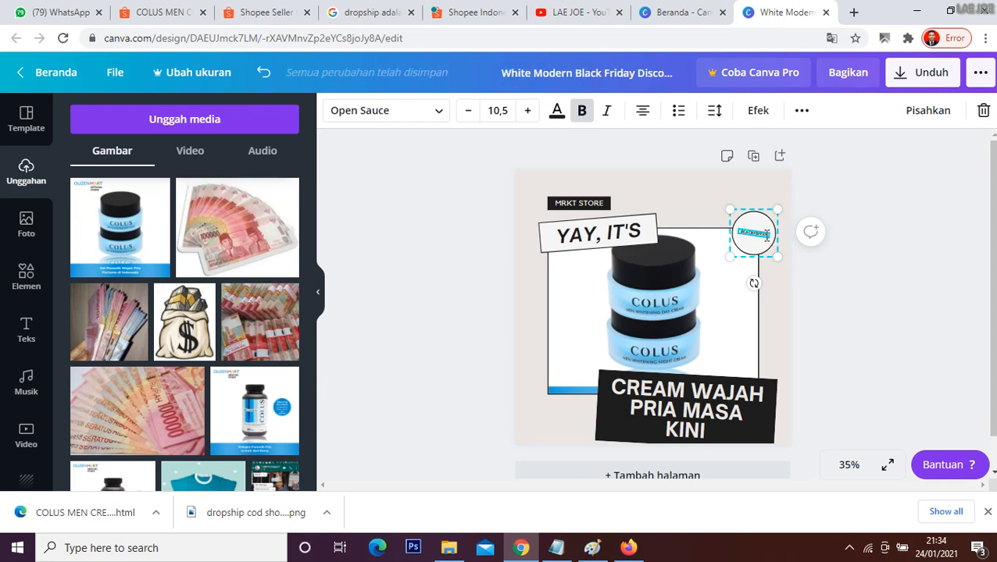
key("BackSpace")
key("BackSpace")
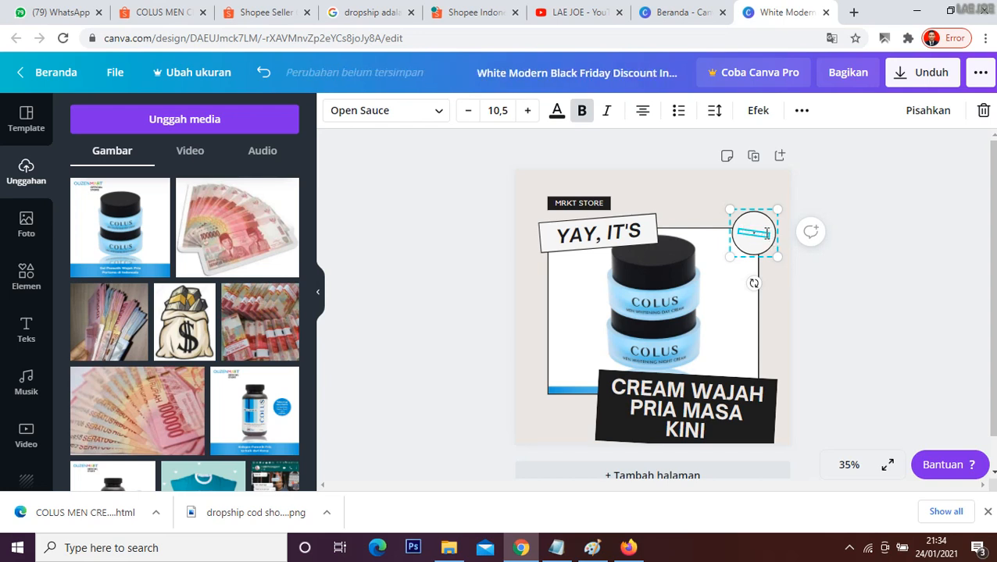
key("BackSpace")
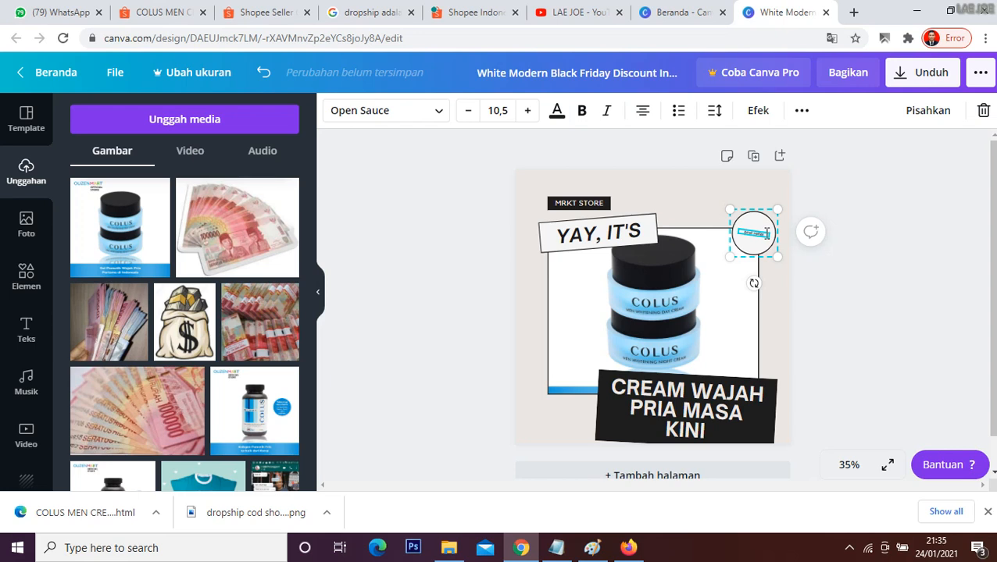
left_click(815, 257)
Step: Replace the tilted "YAY, IT'S" label above the product photo with "ORIGINAL"
left_click(575, 232)
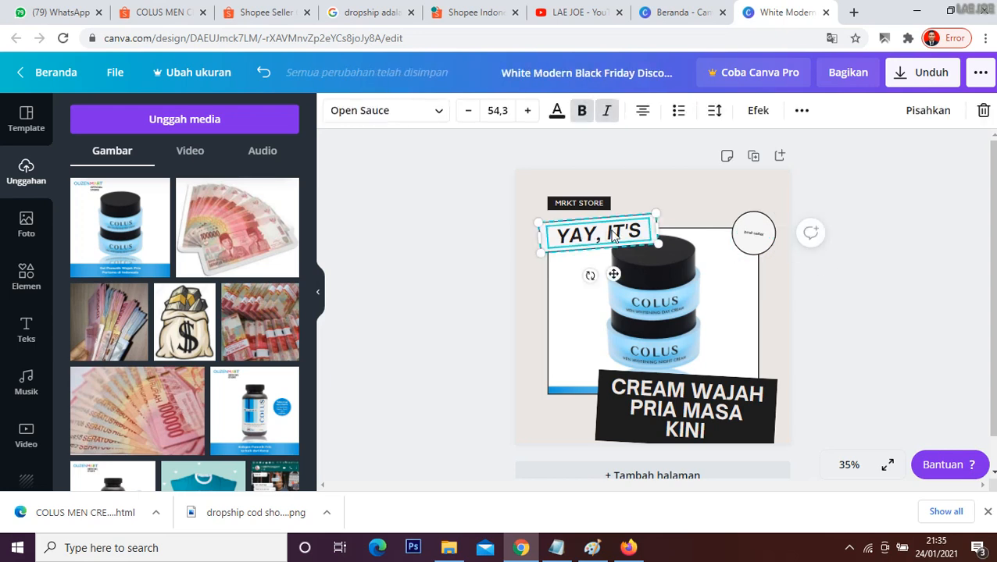
double_click(641, 228)
key("BackSpace")
key("BackSpace")
key("BackSpace")
key("BackSpace")
key("BackSpace")
key("BackSpace")
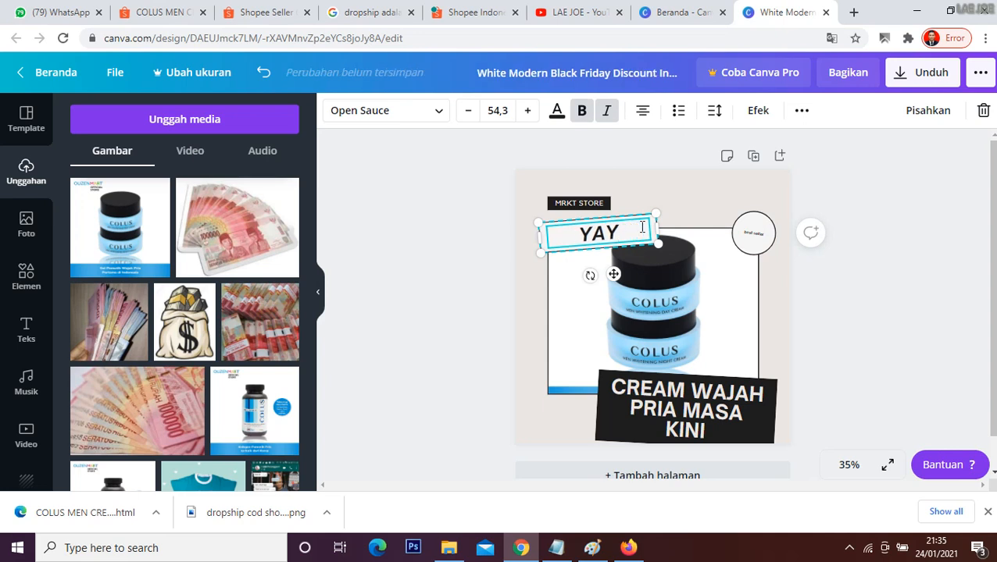
type("ORIGINAL")
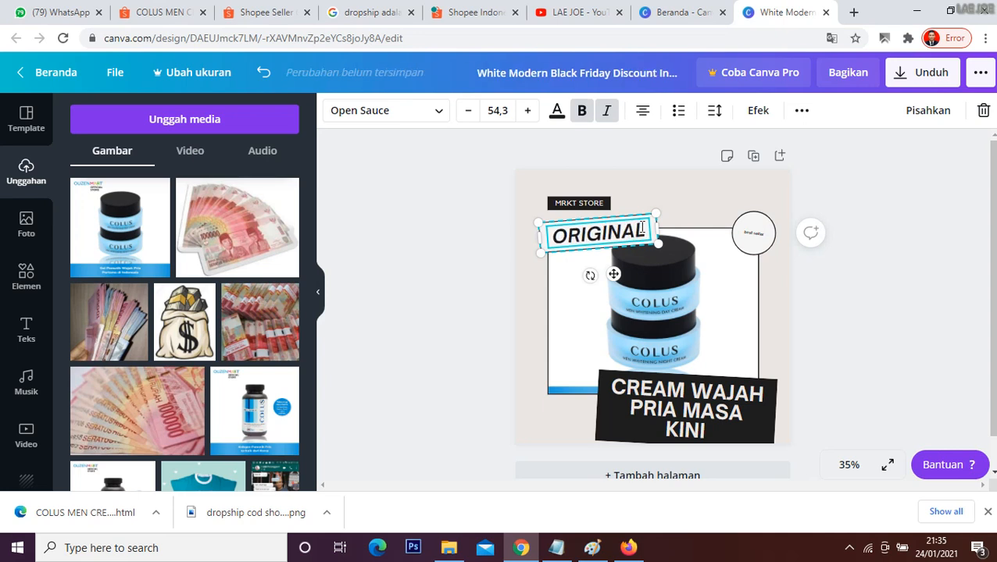
left_click(719, 321)
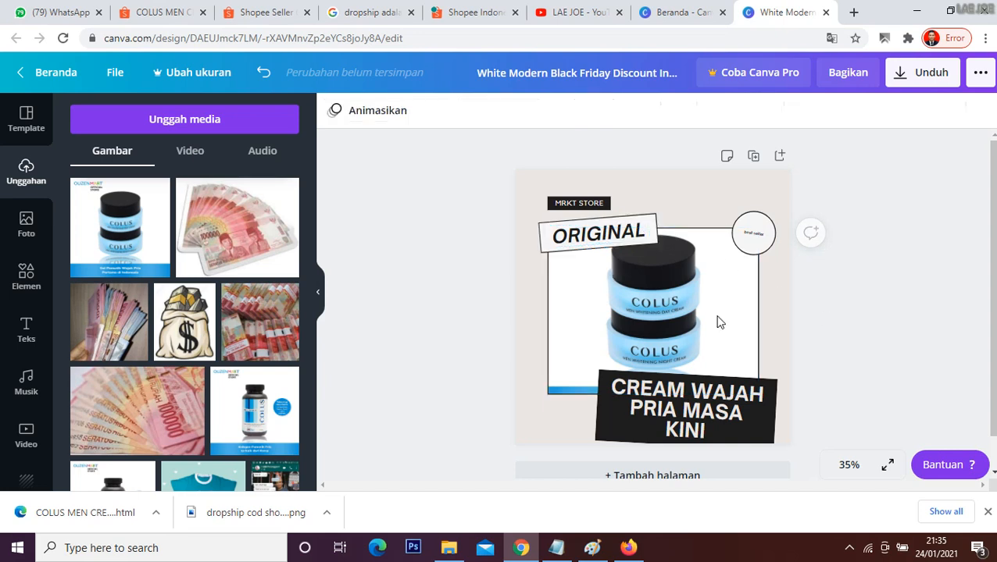
Step: Change the small "MRKT STORE" label to "JOE STORE"
left_click(569, 205)
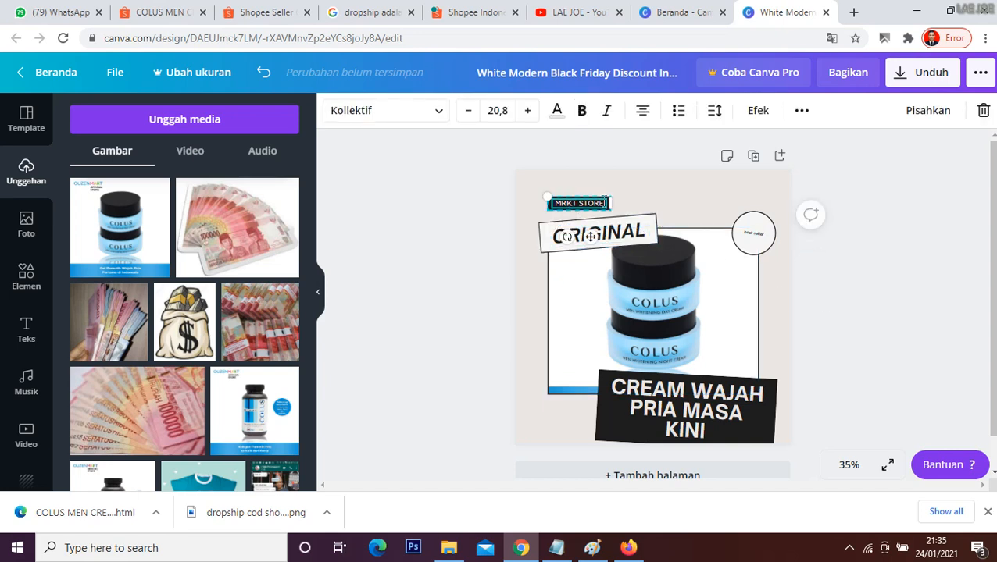
key("BackSpace")
key("BackSpace")
key("BackSpace")
key("BackSpace")
key("BackSpace")
key("BackSpace")
key("BackSpace")
key("BackSpace")
key("BackSpace")
key("BackSpace")
type("JOE STORE")
left_click(464, 207)
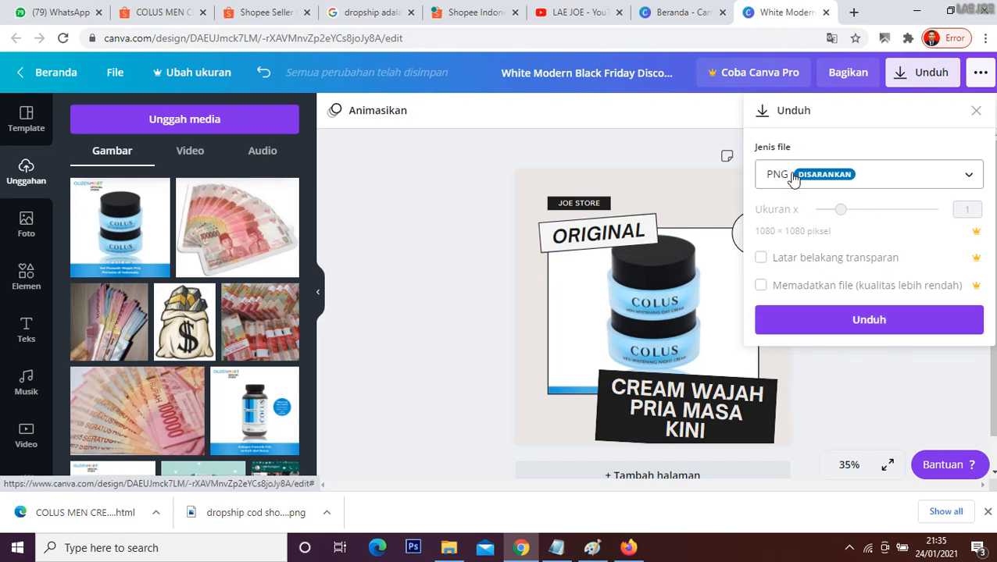
Step: Download the finished ad design as a PNG file
left_click(821, 320)
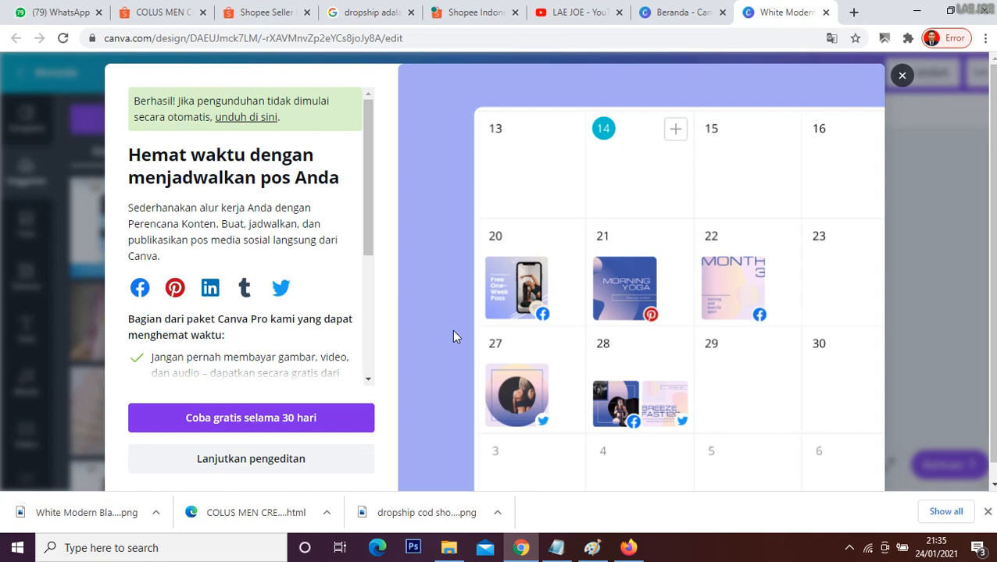
Step: Switch to the Paint diagram and circle tokopedia, Facebook, Lazada, Bukalapak and IG.WA with freehand brush strokes
left_click(592, 548)
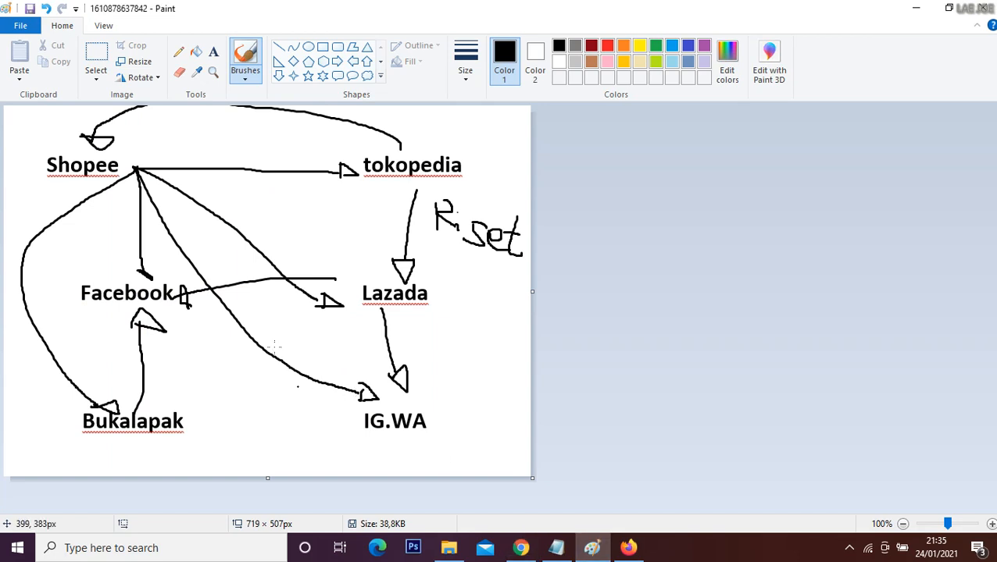
mouse_move(309, 166)
left_mouse_down()
mouse_move(326, 133)
mouse_move(485, 157)
mouse_move(386, 209)
mouse_move(319, 134)
left_mouse_up()
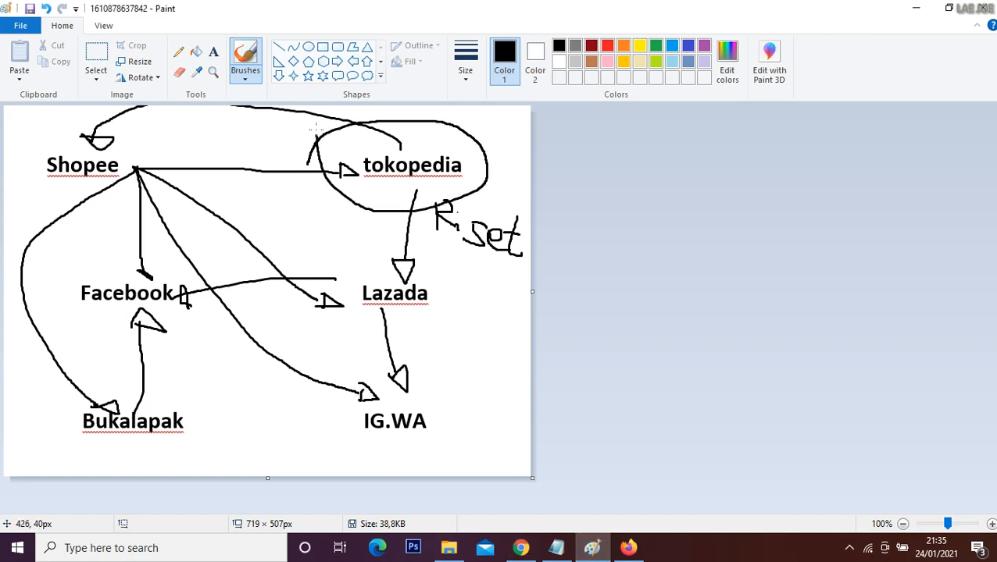
mouse_move(65, 264)
left_mouse_down()
mouse_move(133, 239)
mouse_move(172, 336)
mouse_move(92, 315)
mouse_move(78, 259)
left_mouse_up()
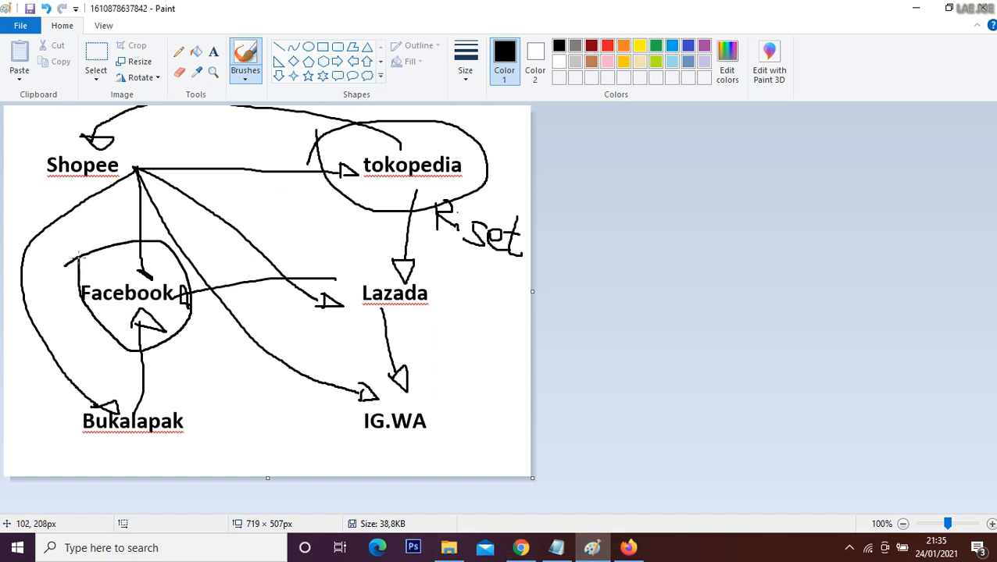
mouse_move(335, 279)
left_mouse_down()
mouse_move(424, 216)
mouse_move(379, 343)
mouse_move(335, 269)
left_mouse_up()
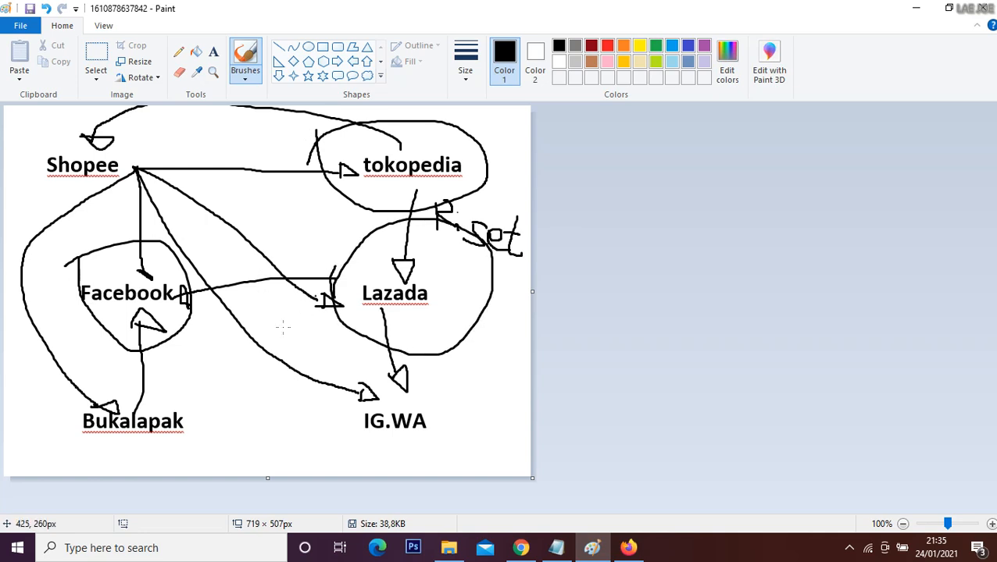
left_click_drag(66, 414, 202, 422)
mouse_move(195, 457)
left_mouse_down()
mouse_move(86, 437)
mouse_move(68, 407)
left_mouse_up()
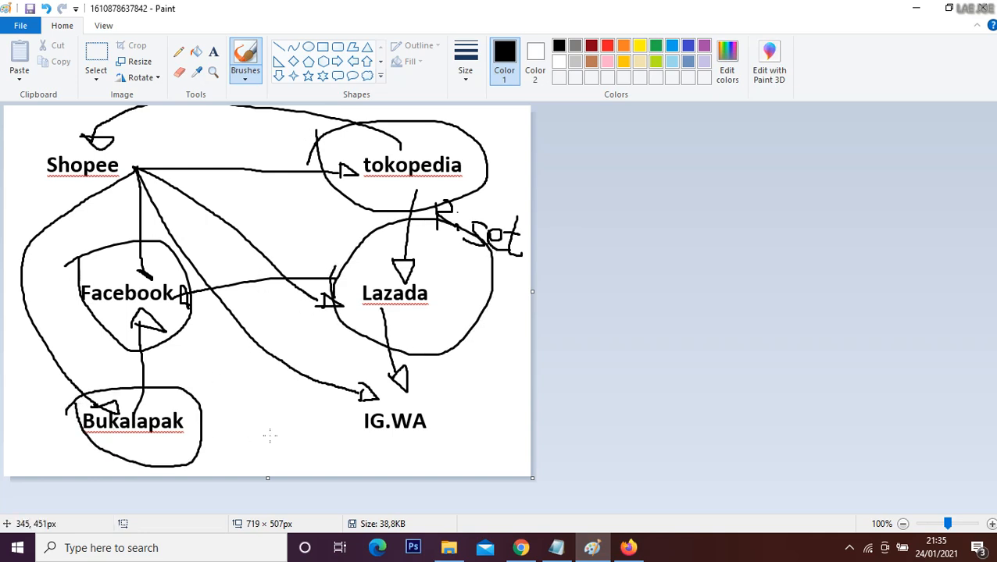
mouse_move(309, 426)
left_mouse_down()
mouse_move(469, 387)
mouse_move(429, 469)
mouse_move(322, 420)
left_mouse_up()
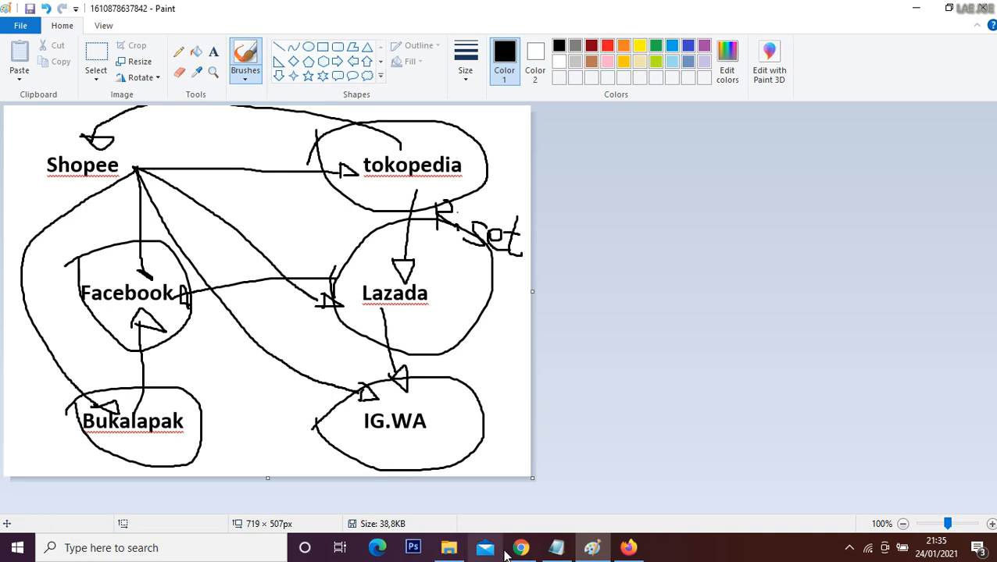
Step: Return to Chrome and bring up the Shopee home page
mouse_move(509, 551)
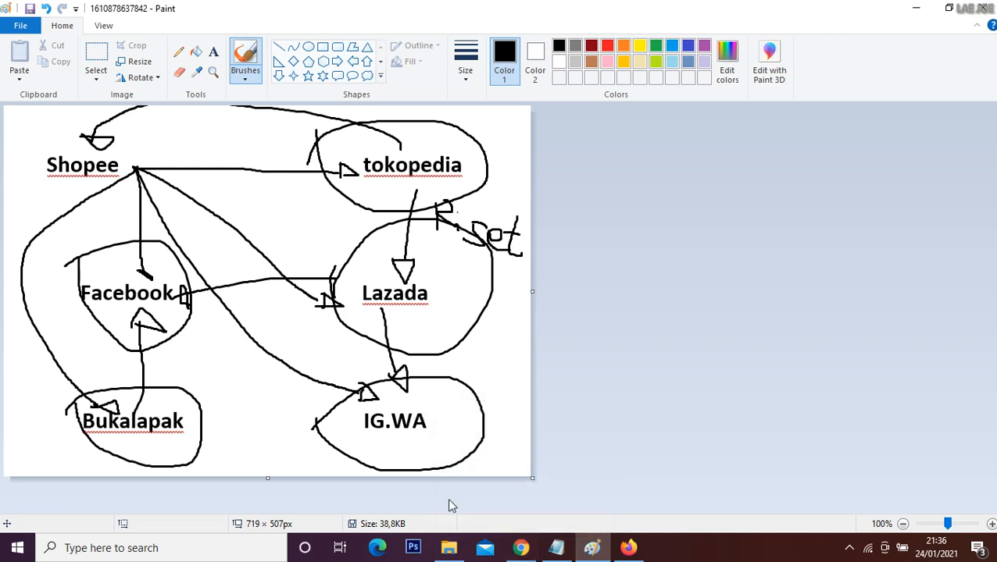
left_click(519, 551)
left_click(478, 11)
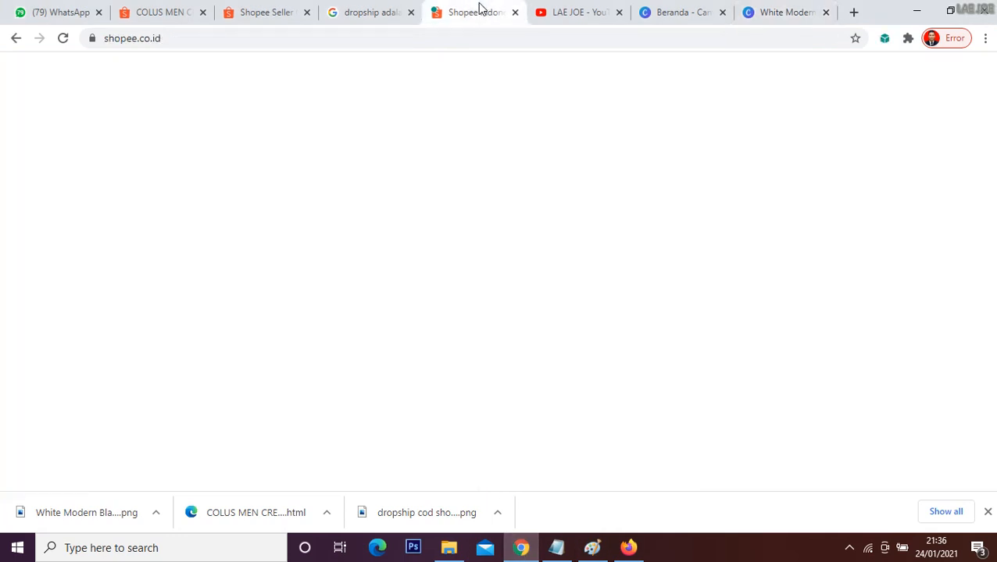
left_click(624, 116)
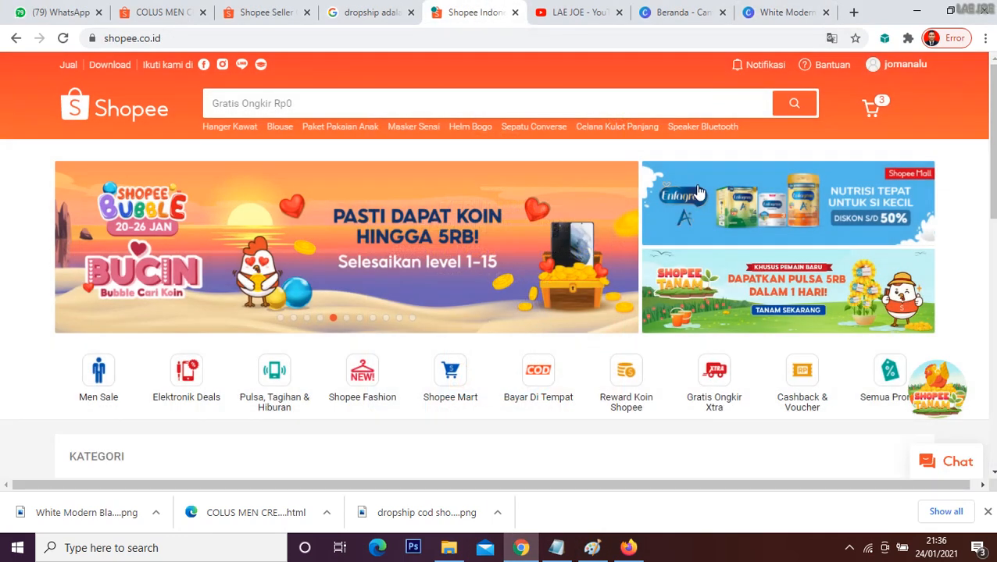
Step: Switch to the Notepad outline and highlight point 2 on downloading the product and description, editing and posting
left_click(556, 547)
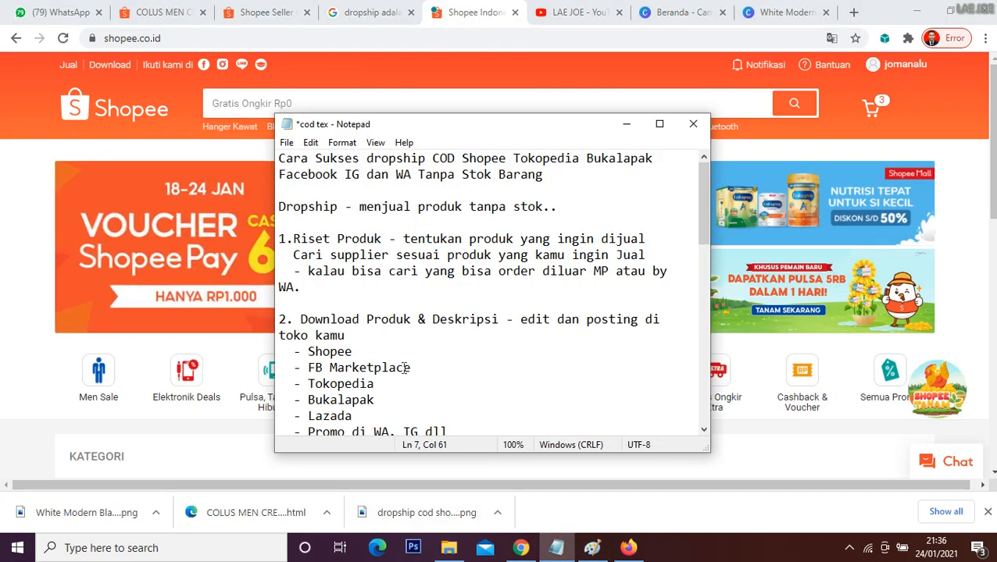
scroll(440, 338, "down", 1)
left_click_drag(293, 272, 664, 286)
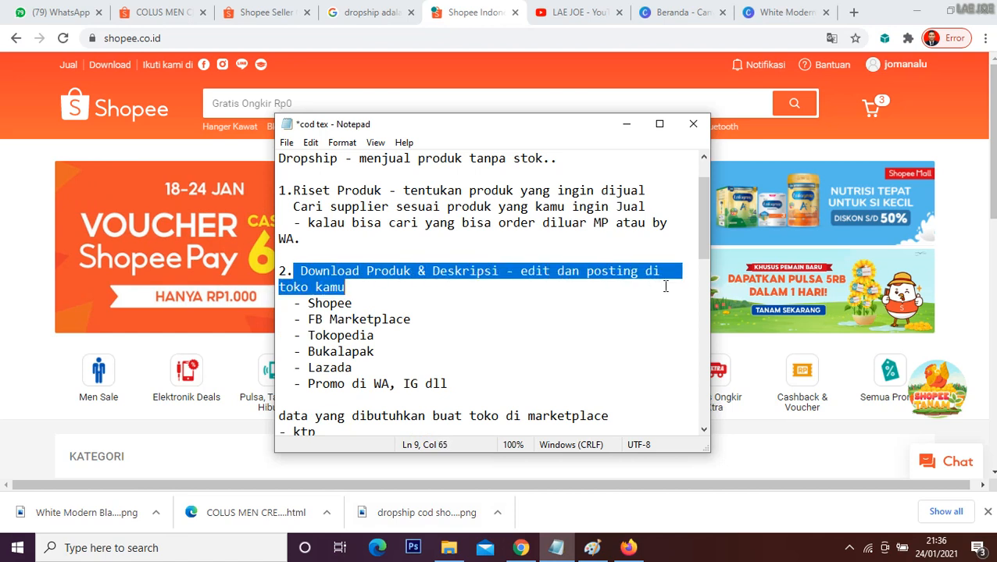
left_click(551, 271)
left_click_drag(534, 271, 572, 279)
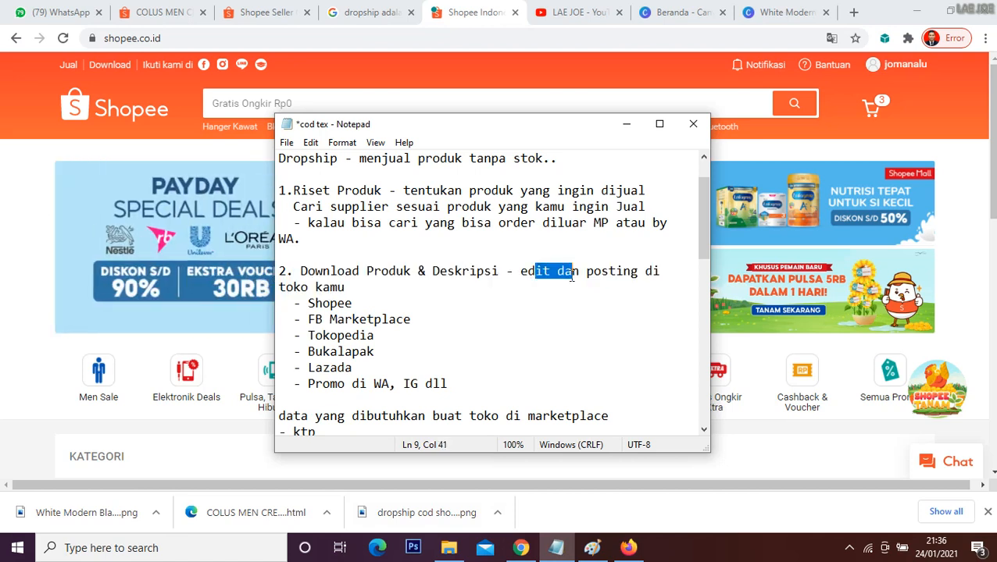
left_click(611, 279)
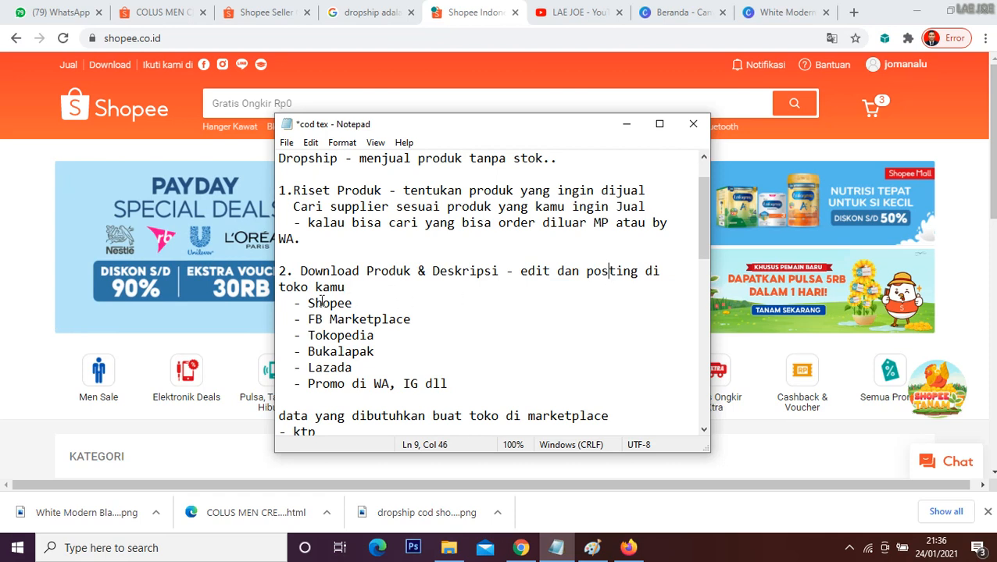
Step: Highlight the list of selling channels from Shopee through Lazada, including the line on promoting in WA and IG
left_click_drag(308, 303, 456, 384)
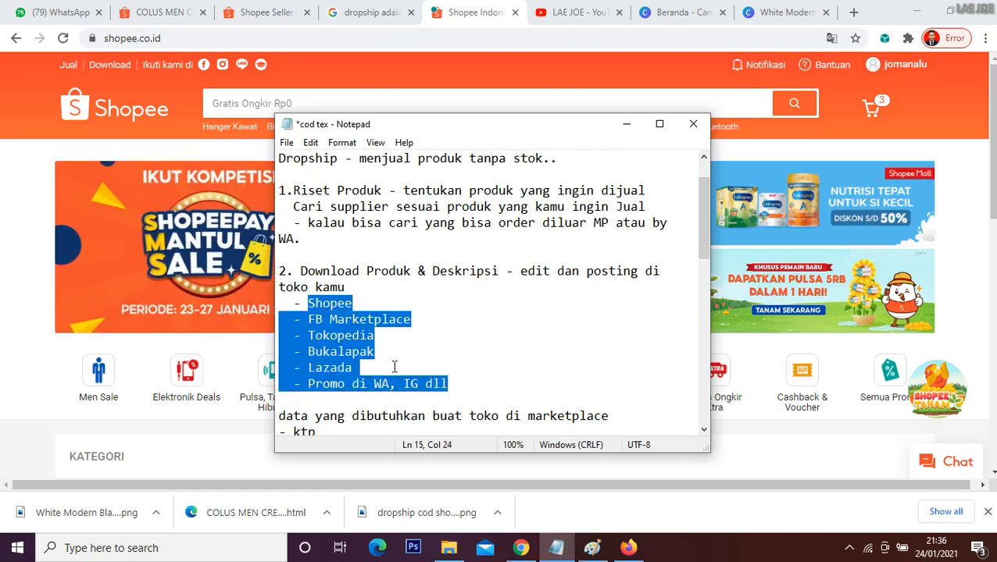
left_click(353, 352)
left_click(337, 367)
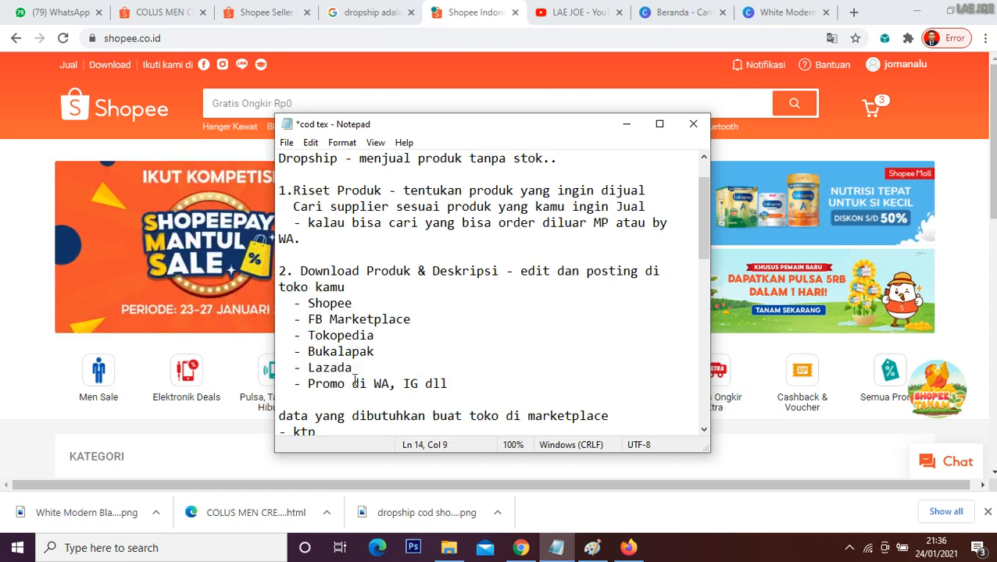
left_click(353, 382)
scroll(361, 343, "down", 1)
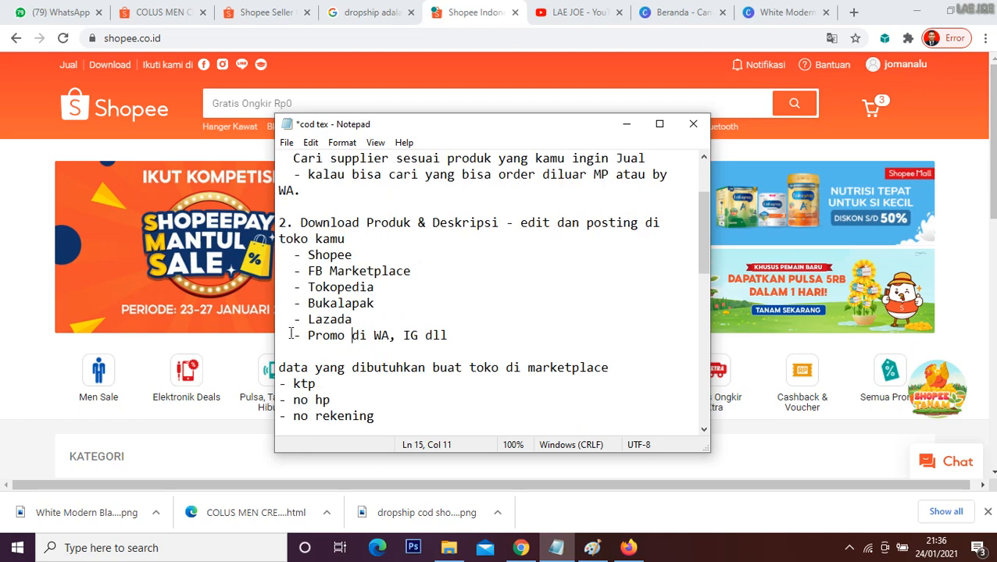
left_click_drag(290, 336, 461, 336)
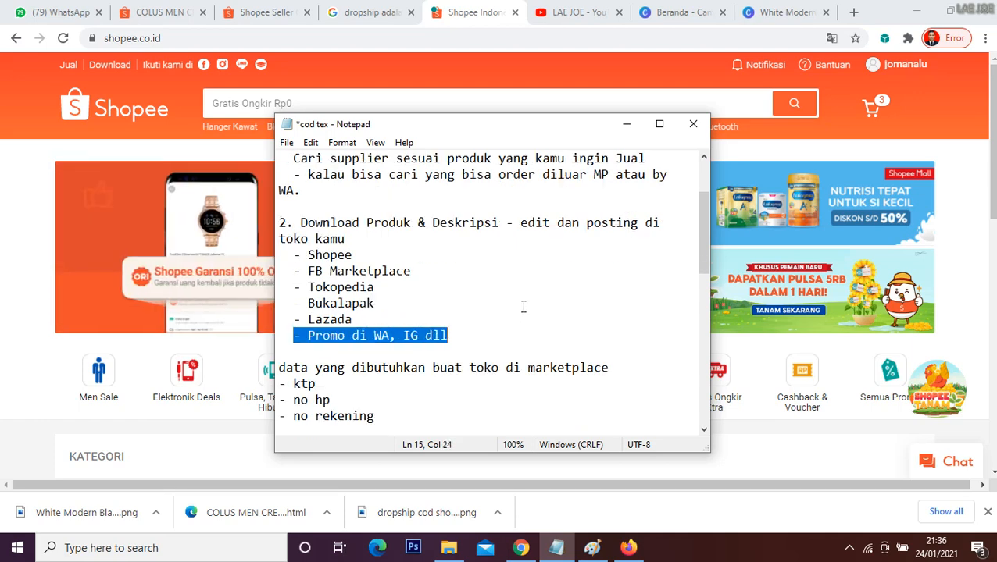
scroll(523, 307, "down", 2)
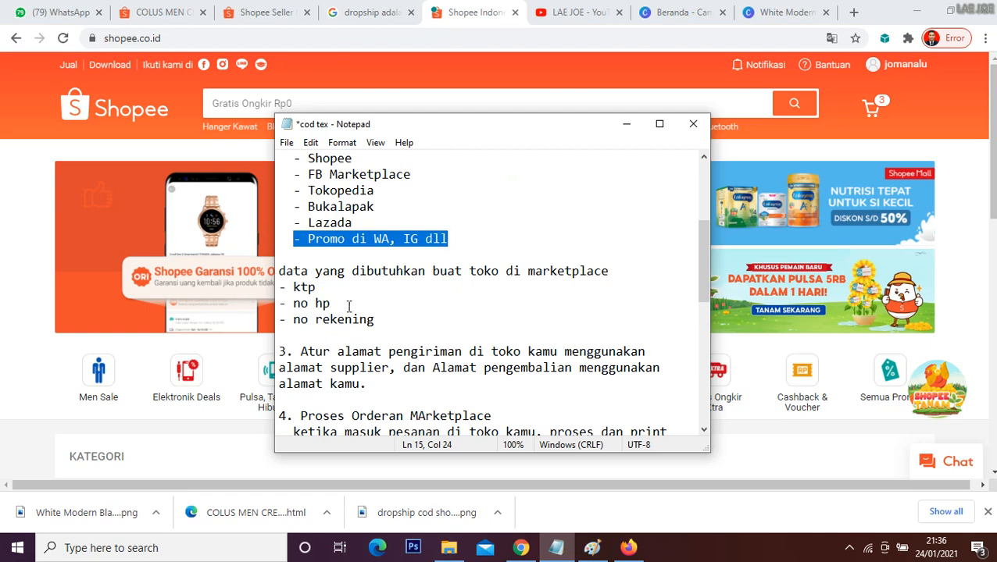
Step: Review the channel list again and highlight the data needed for a marketplace store: ktp, no hp and no rekening
left_click_drag(283, 271, 393, 318)
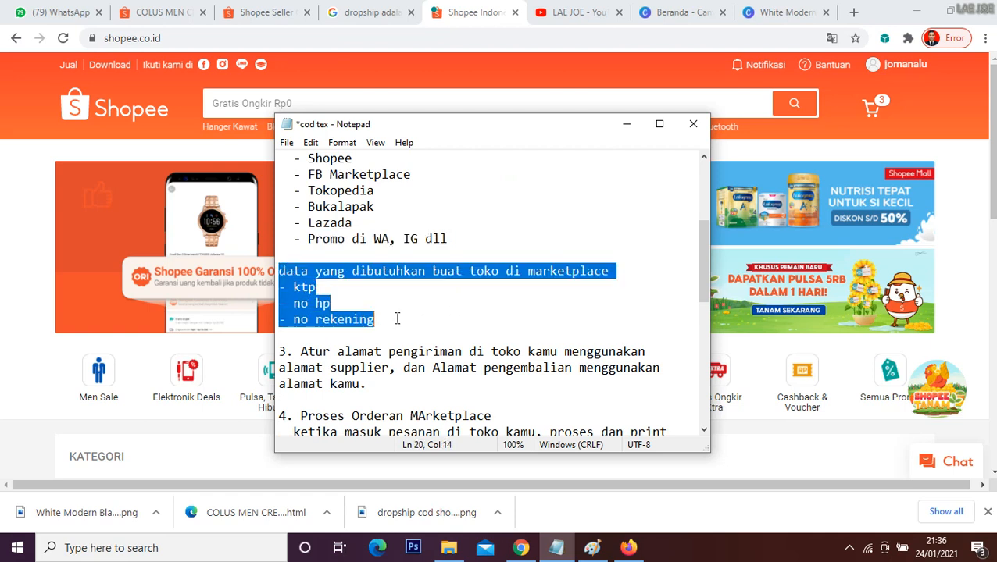
scroll(432, 224, "up", 1)
left_click(283, 174)
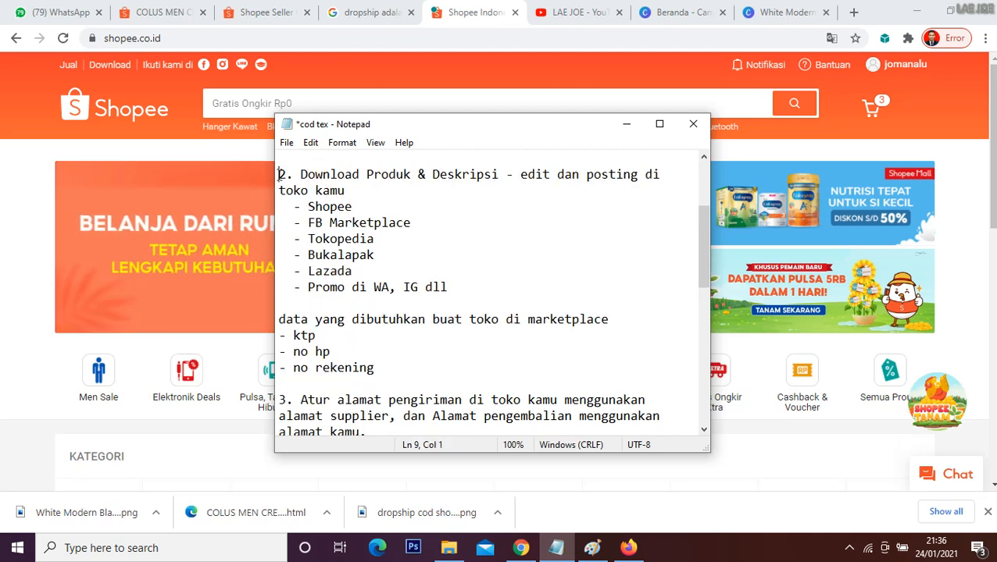
left_click_drag(294, 206, 375, 255)
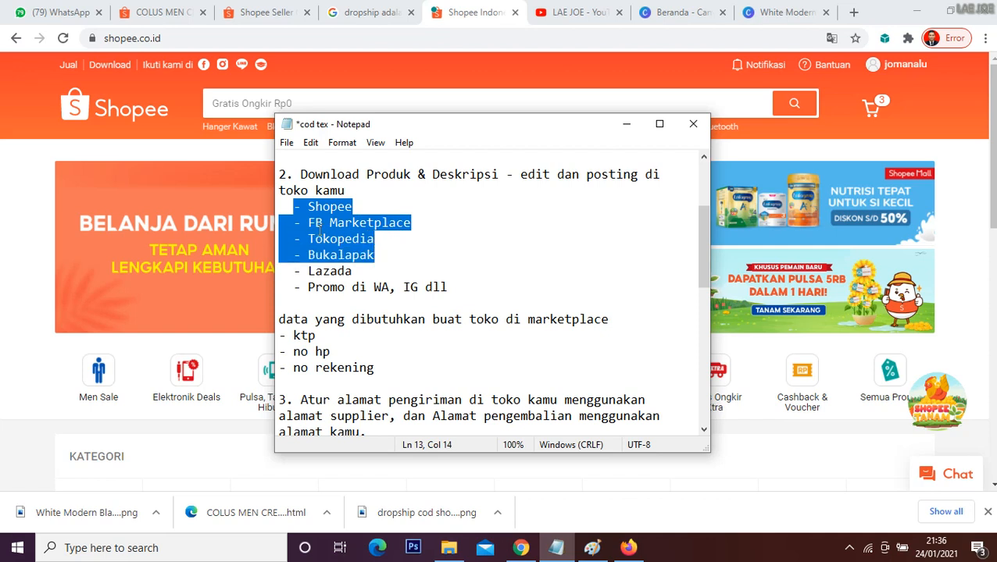
left_click_drag(316, 225, 348, 240)
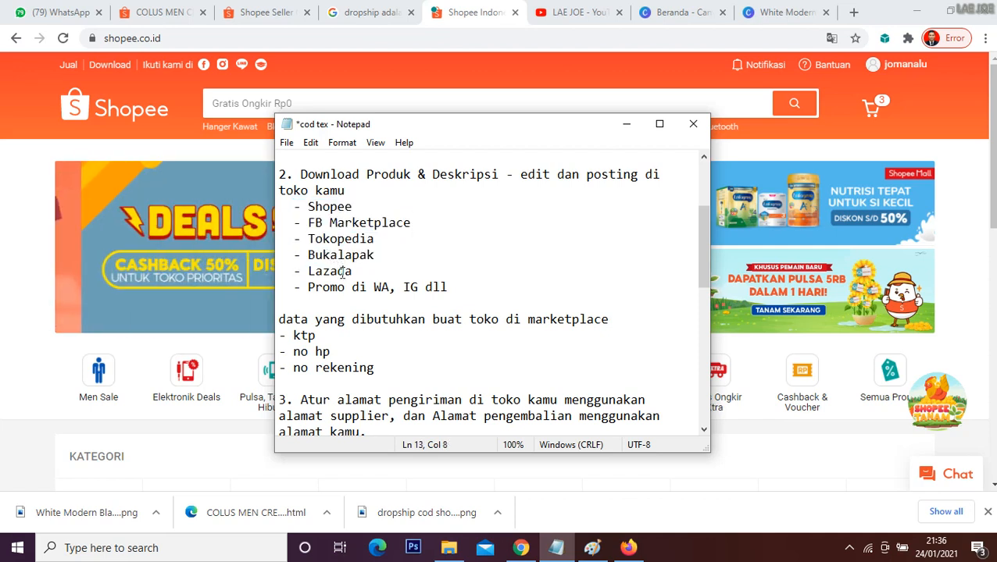
left_click(338, 270)
scroll(427, 290, "down", 1)
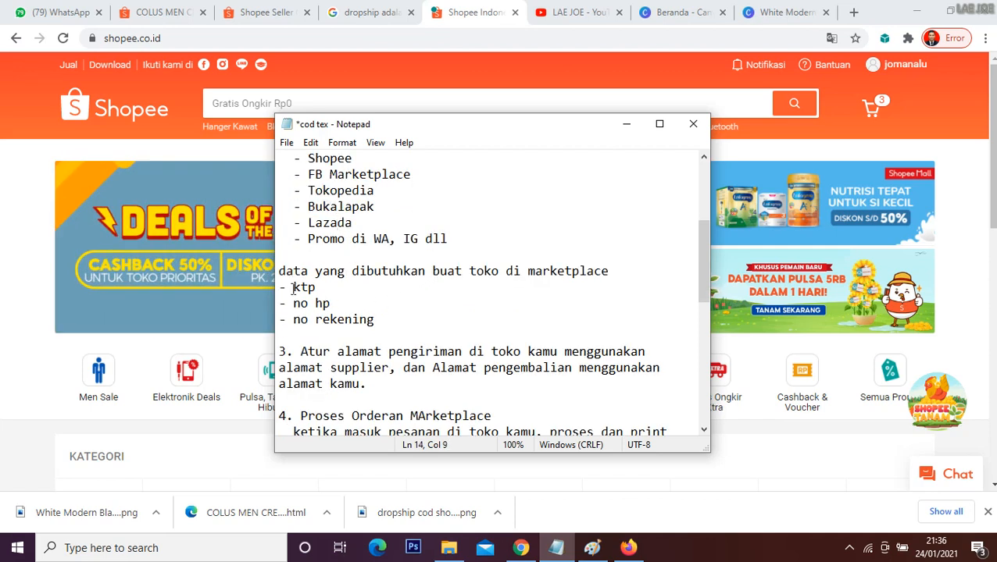
left_click_drag(293, 288, 359, 303)
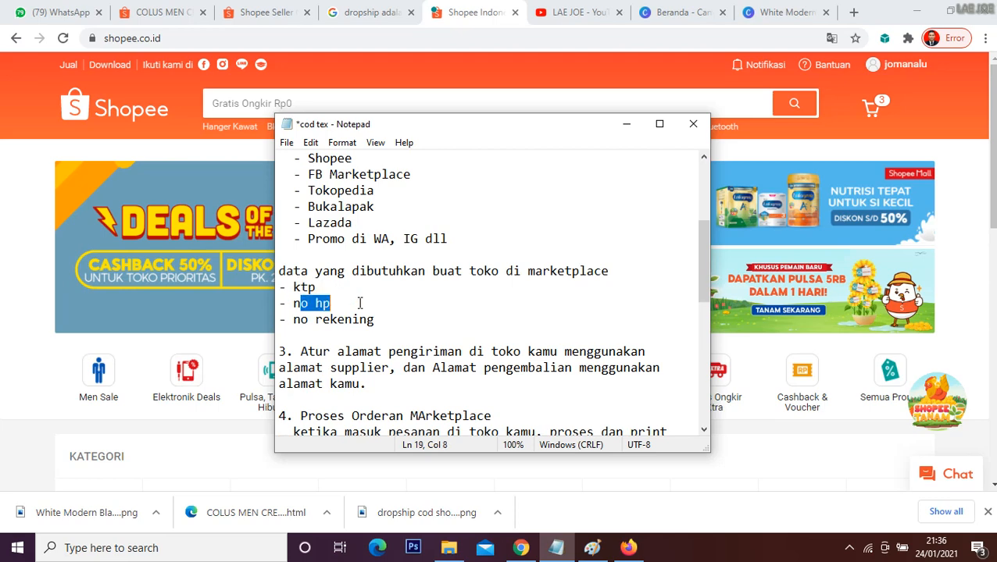
left_click_drag(294, 319, 379, 320)
Step: Switch to the YouTube channel's video list and look over the tutorials on creating Tokopedia and Shopee stores
left_click(551, 15)
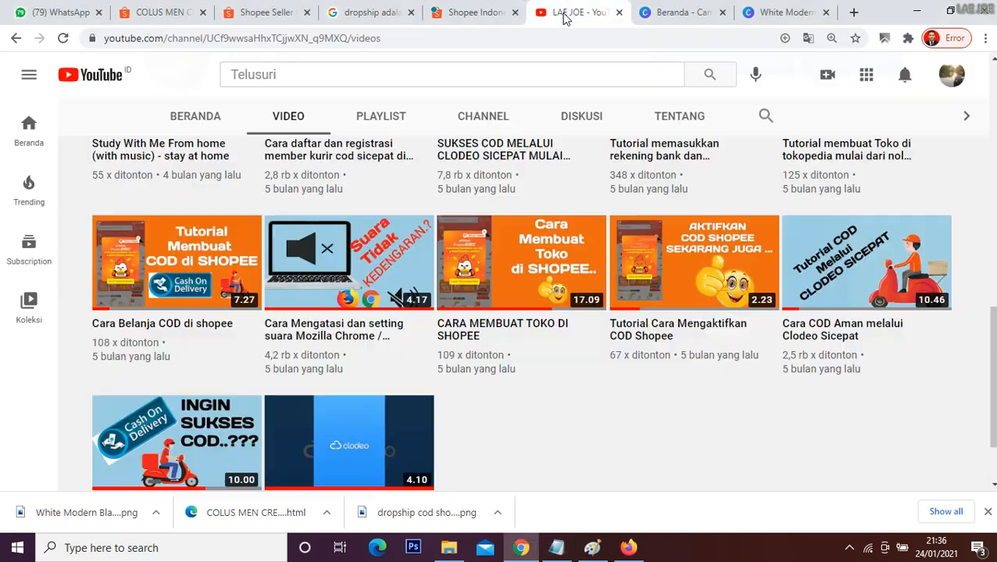
scroll(557, 329, "up", 2)
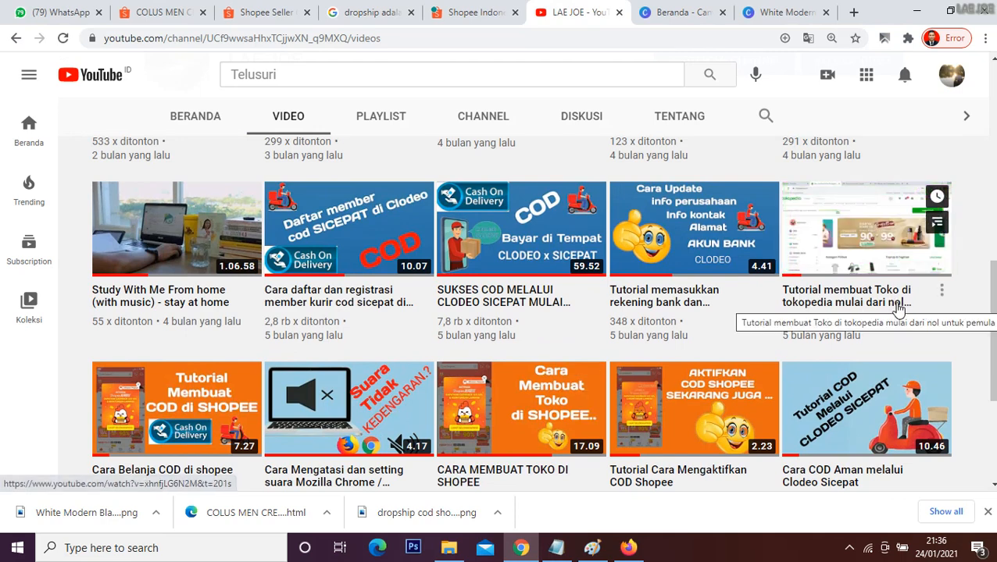
scroll(419, 332, "down", 1)
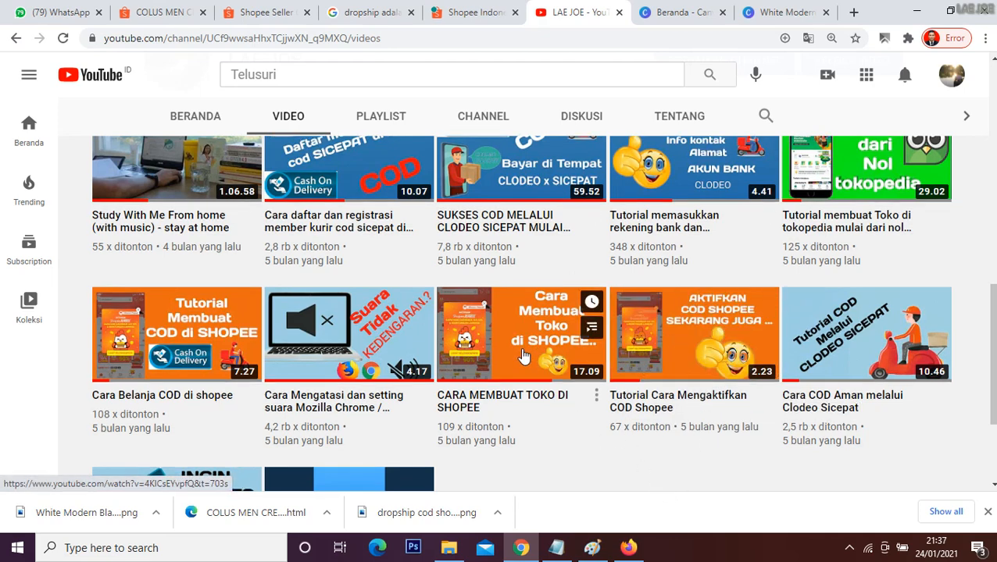
scroll(519, 357, "up", 1)
scroll(519, 357, "up", 1)
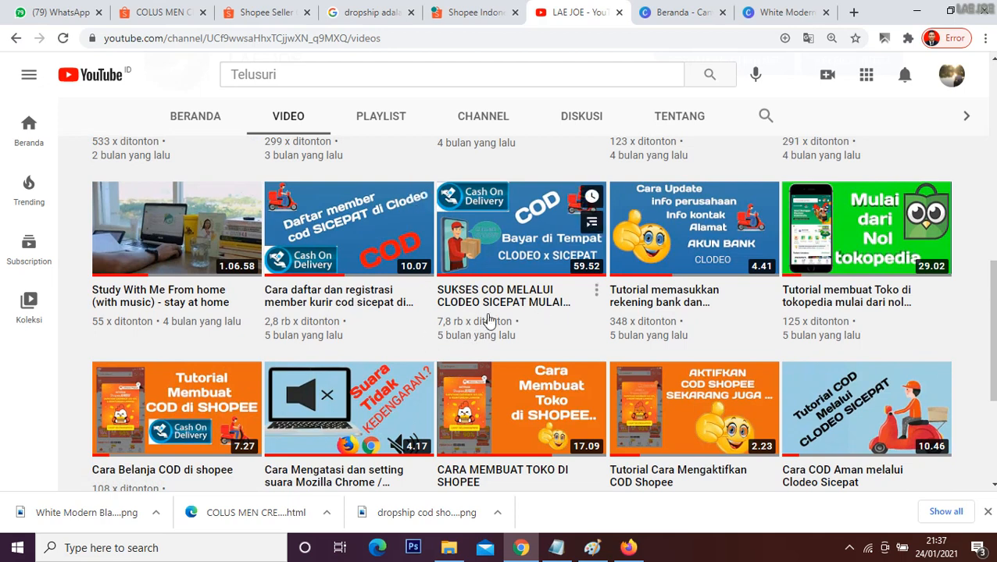
Step: Go back to the Shopee page, reopen the Notepad outline and highlight the required store data section
key("ctrl+shift+Tab")
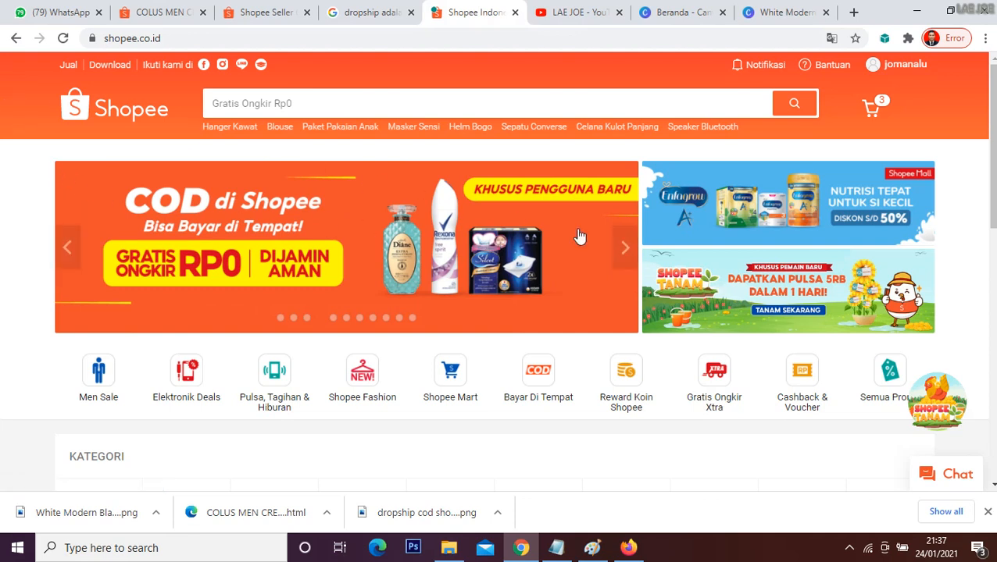
mouse_move(902, 65)
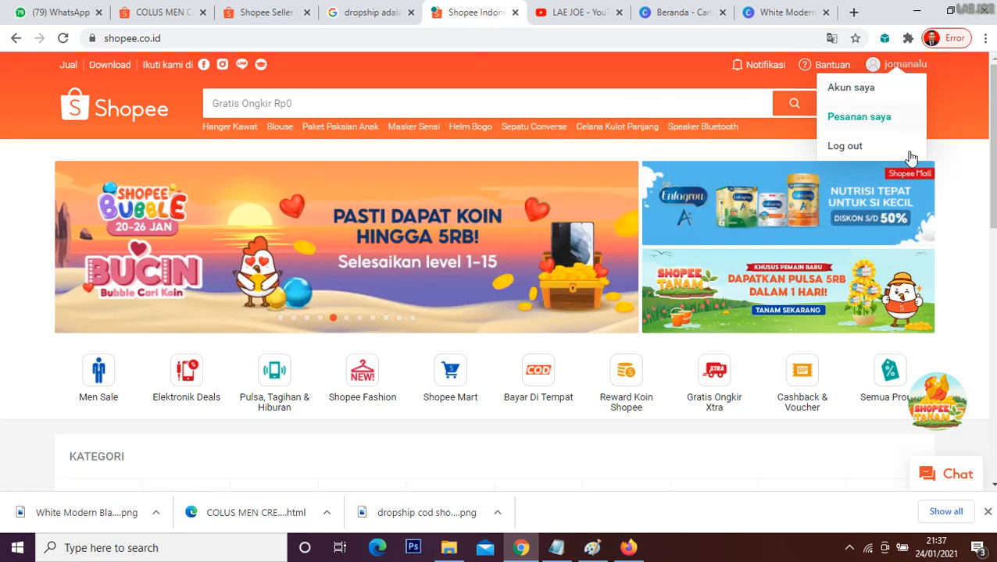
left_click(556, 548)
left_click(361, 302)
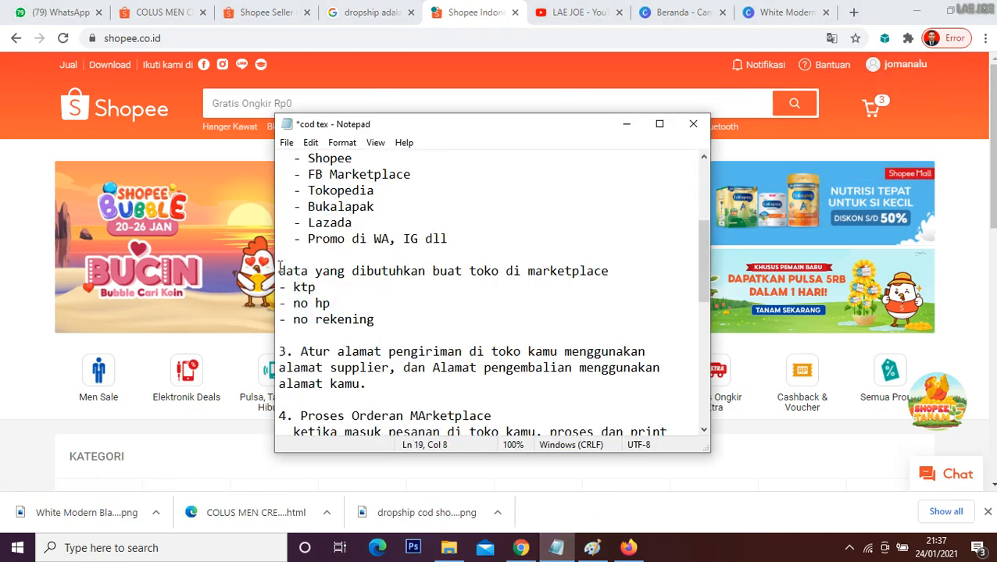
left_click_drag(279, 269, 363, 307)
Step: Return to the Shopee page, open the Seller Centre and start adding a new product
left_click(4, 153)
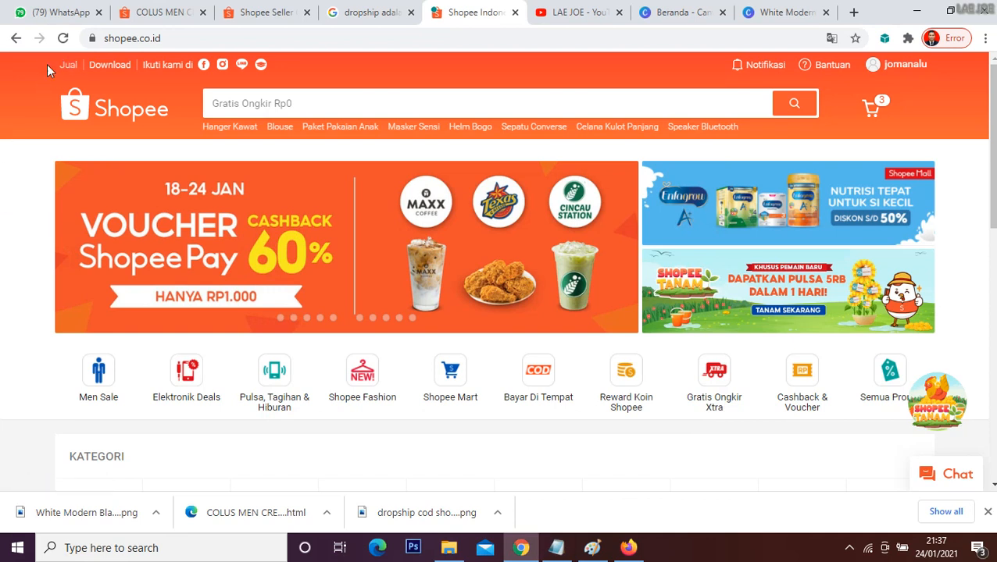
left_click(68, 65)
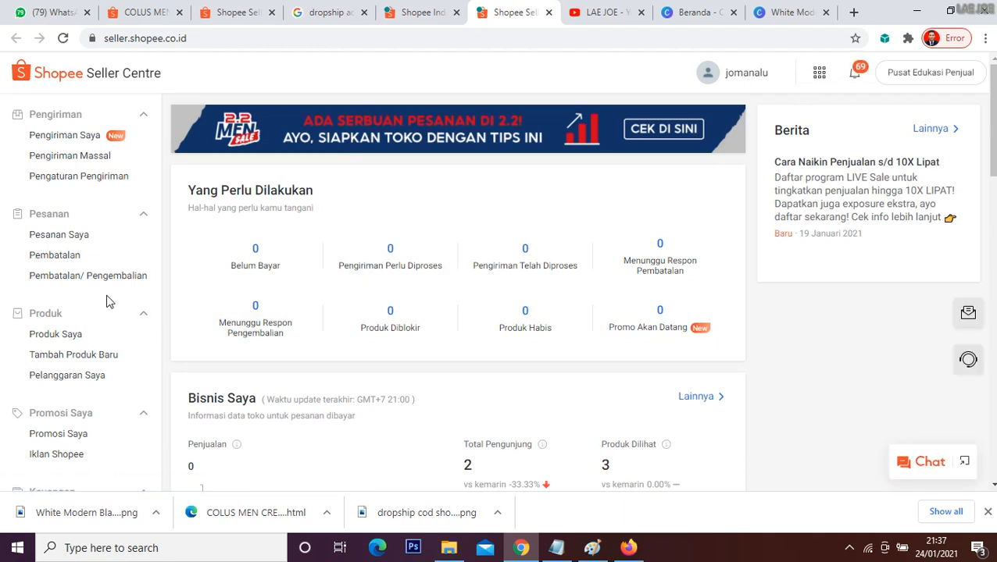
left_click(69, 338)
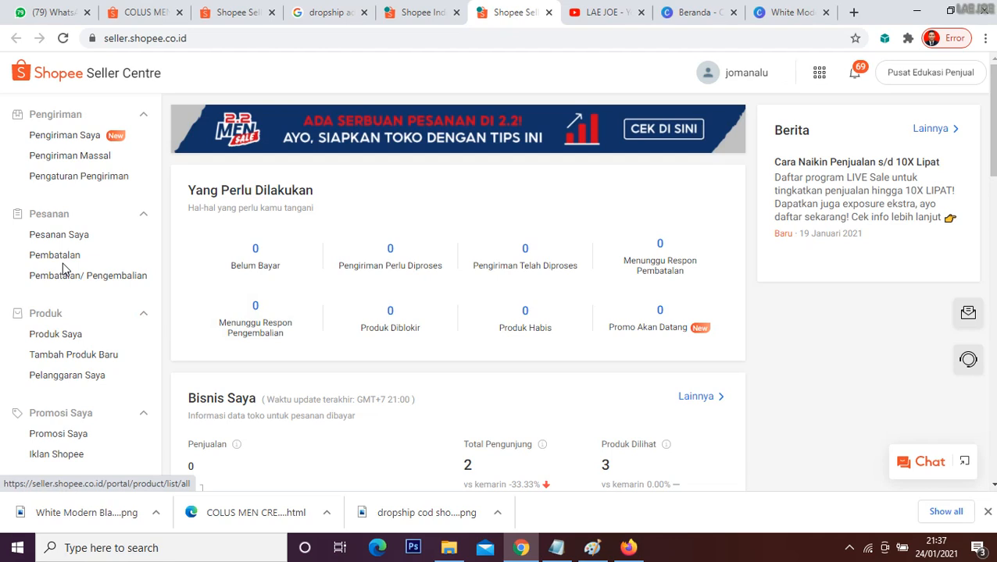
left_click(96, 356)
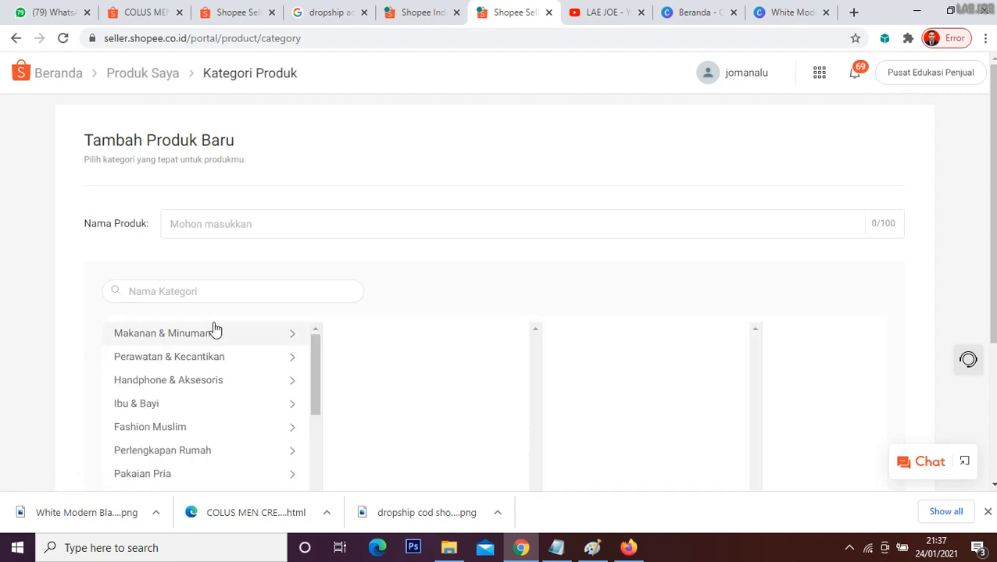
Step: Name the new product "colus cream wajah pria masa kini"
left_click(198, 217)
type("c")
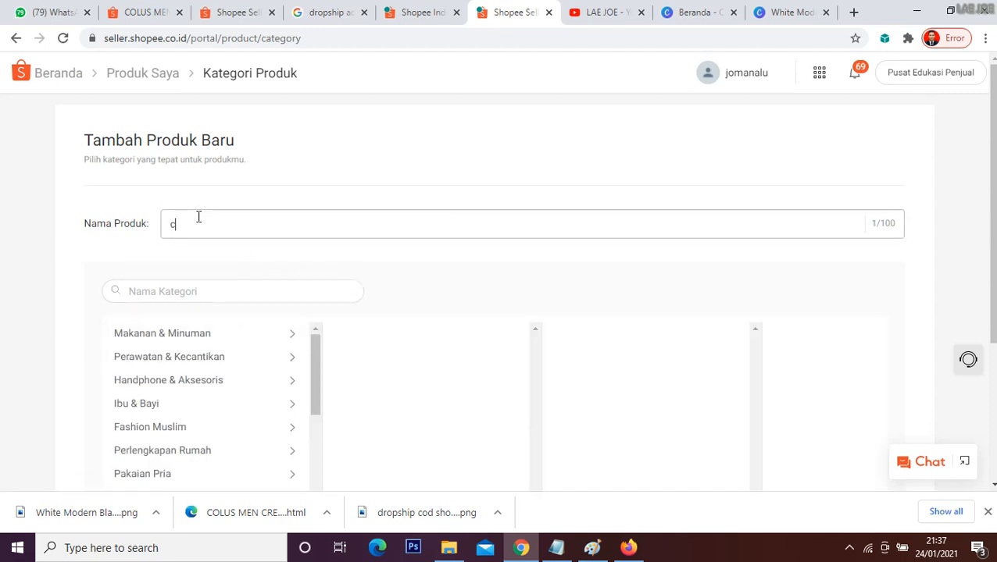
type("olus cream wajah p")
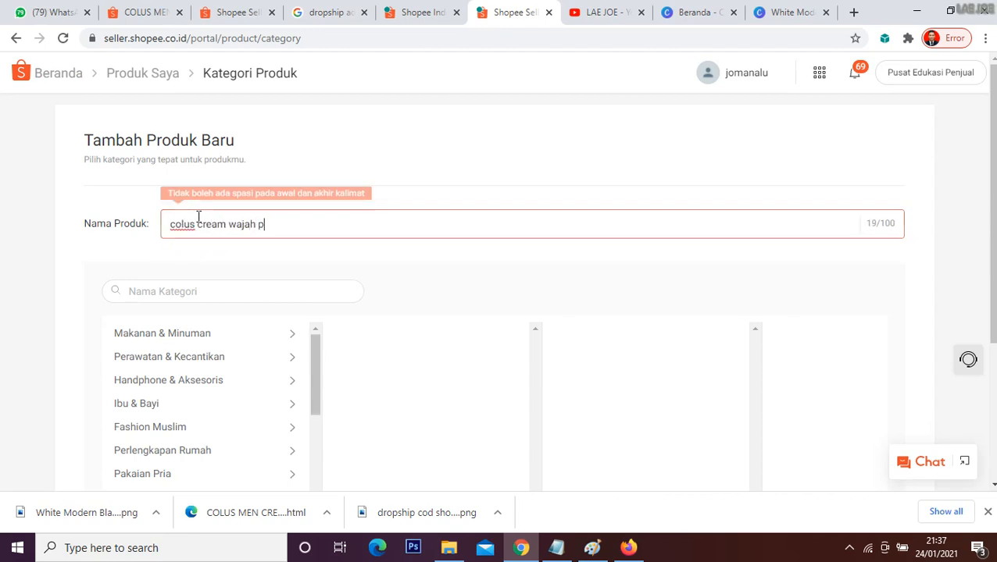
type("ria masa kini")
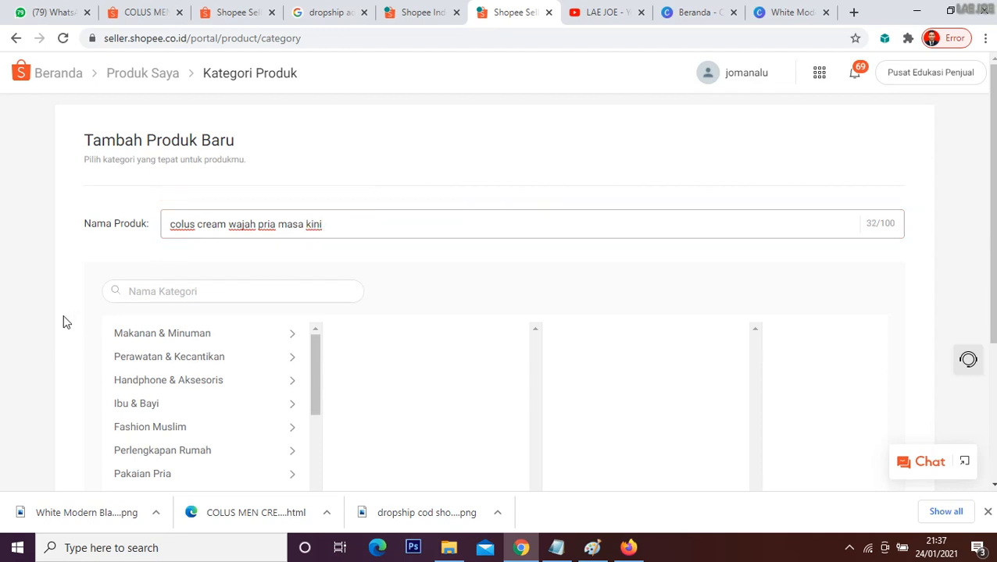
Step: Set the product category to Perawatan & Kecantikan > Perawatan Pria > Perawatan Pria Lainnya and continue to the product details form
scroll(65, 324, "down", 1)
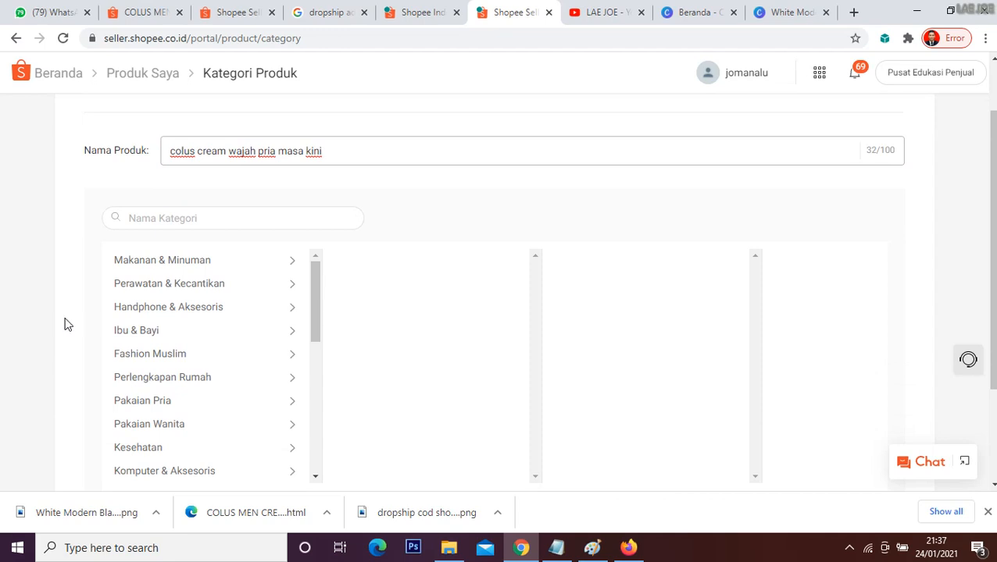
left_click(217, 286)
scroll(458, 332, "down", 1)
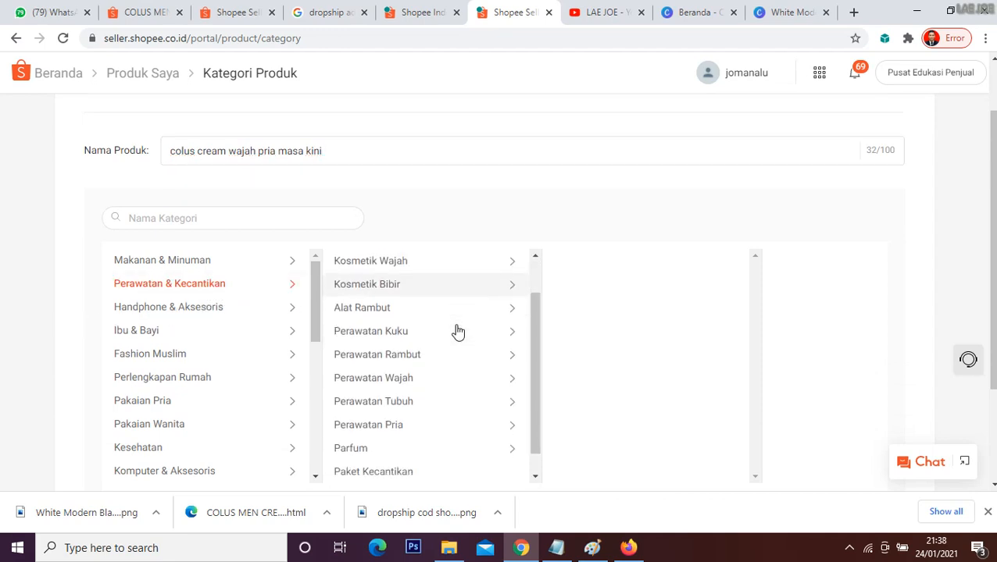
scroll(458, 332, "down", 2)
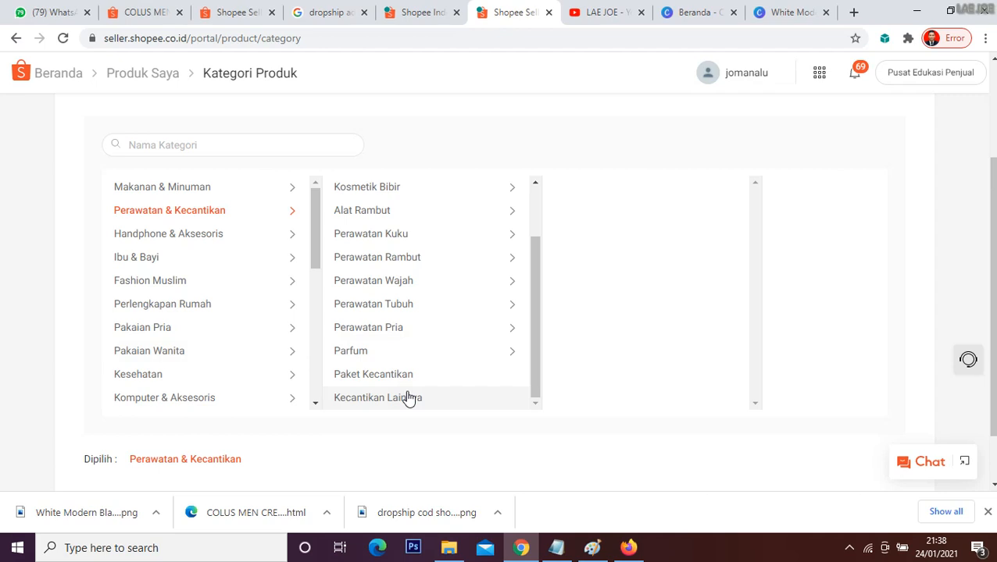
left_click(409, 331)
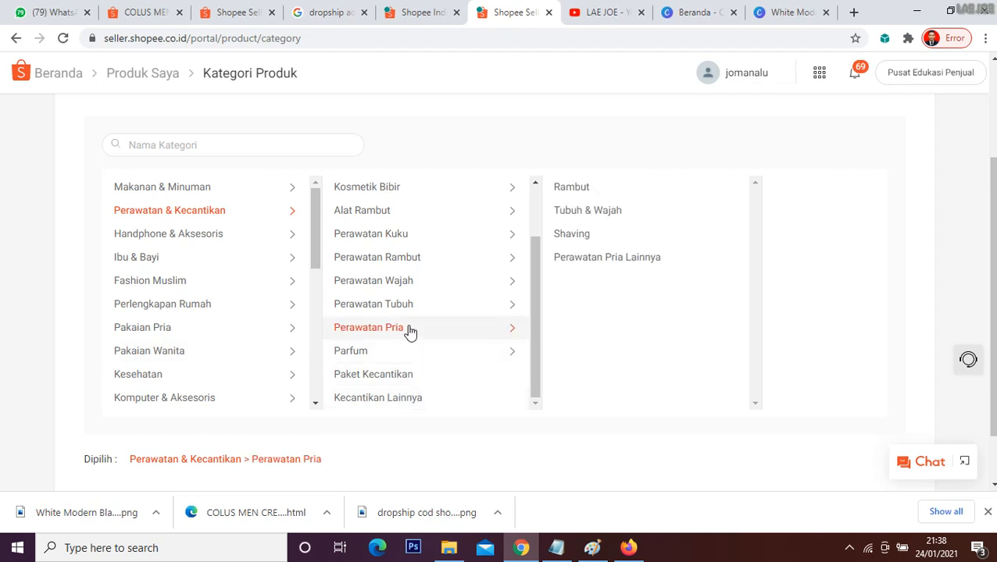
left_click(582, 268)
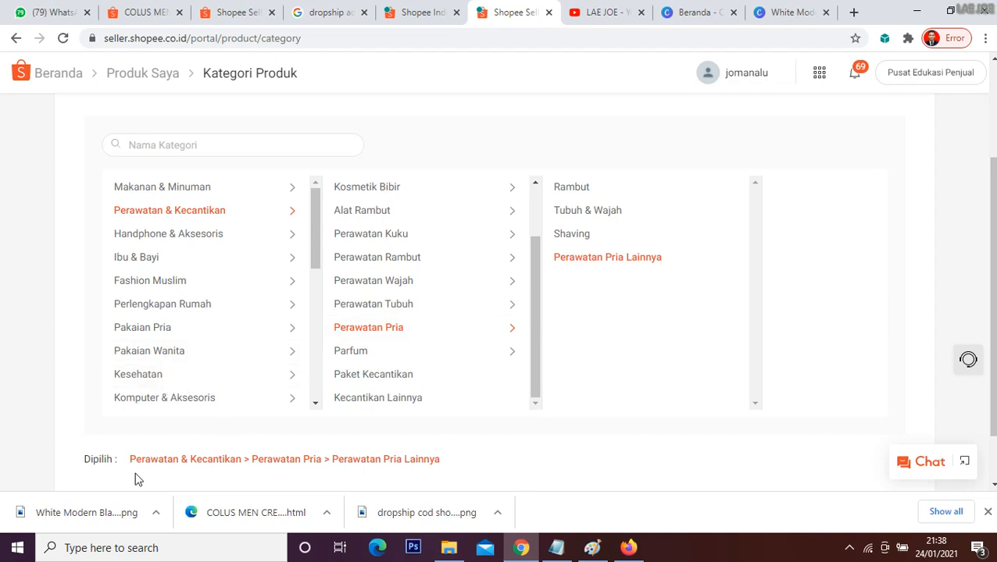
triple_click(168, 468)
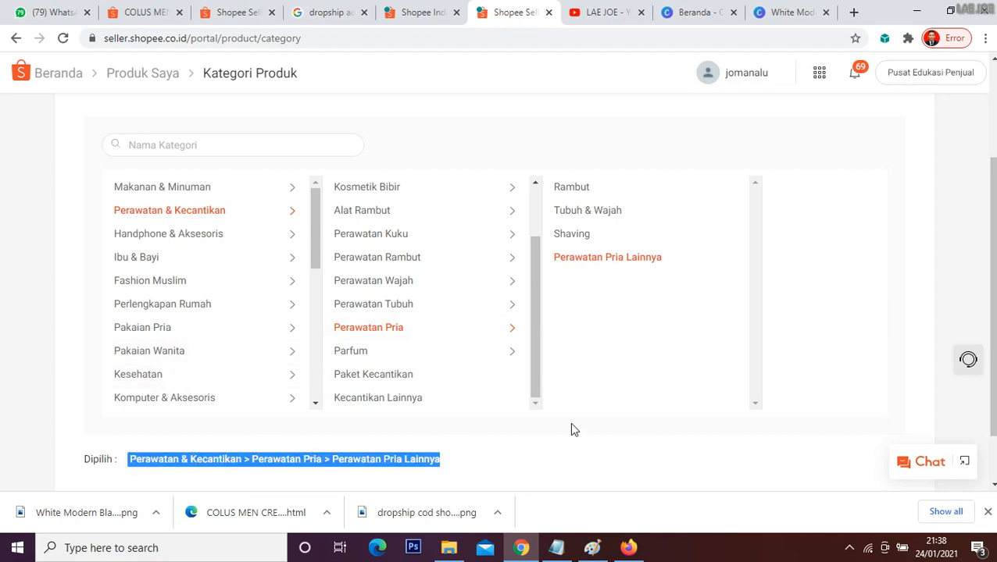
scroll(622, 404, "up", 2)
scroll(501, 407, "down", 3)
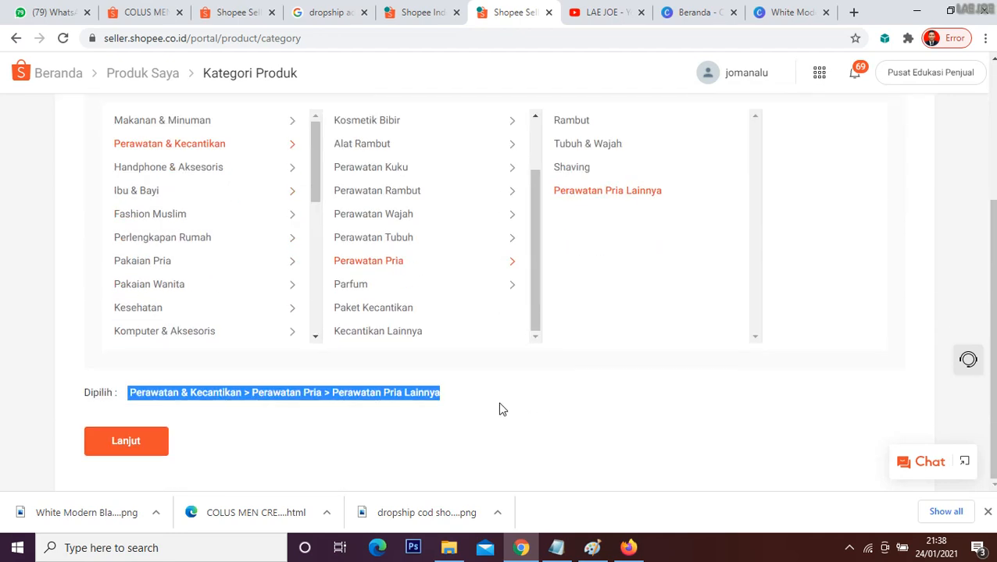
left_click(110, 452)
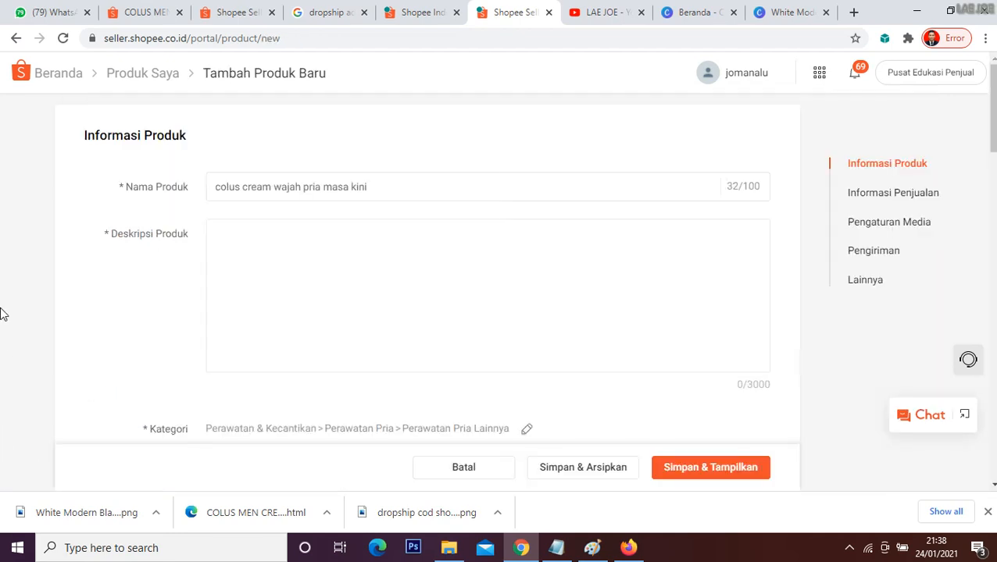
Step: Copy the description without its hashtags from the supplier's COLUS MEN CREAM page and paste it as the new product's description
left_click(255, 255)
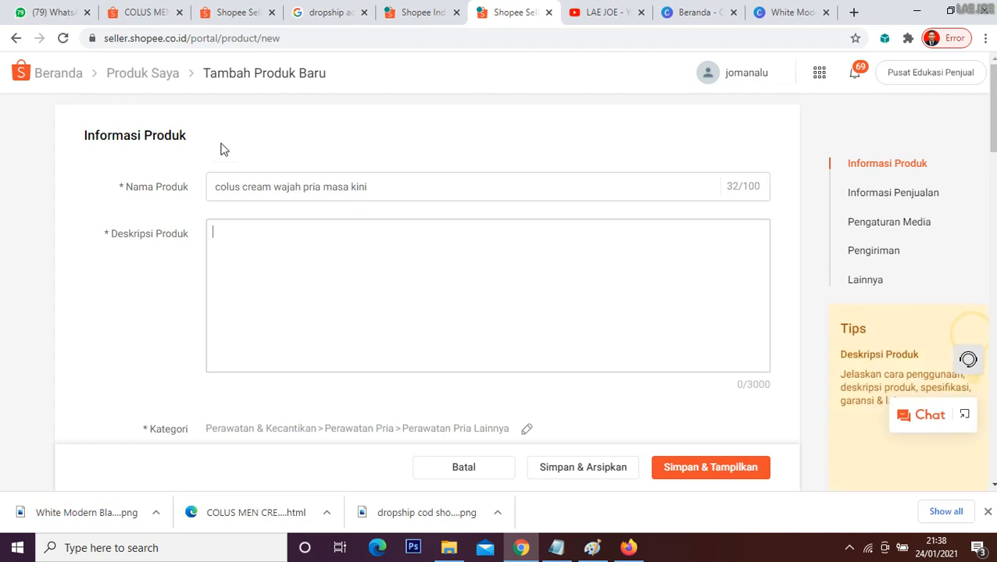
left_click(222, 13)
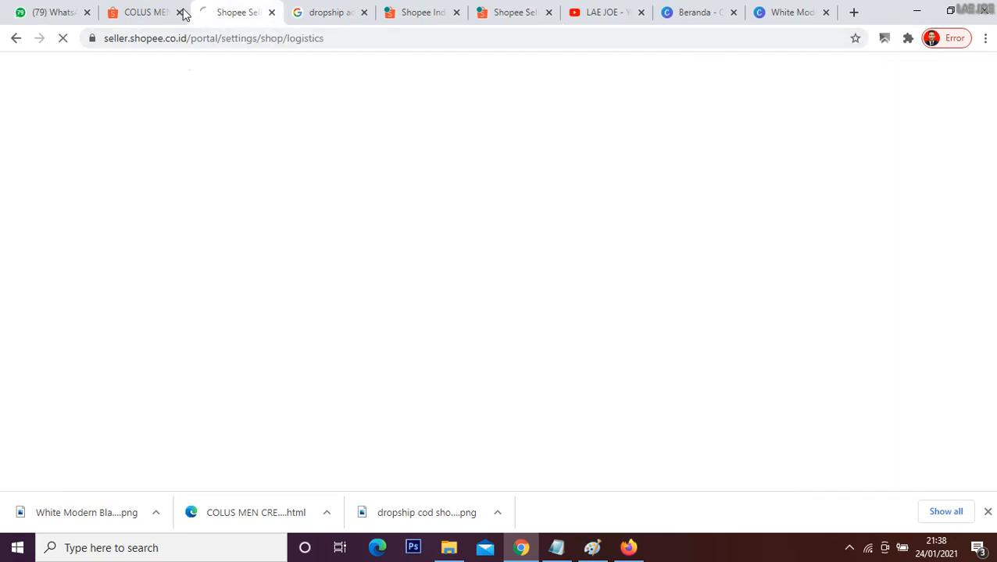
left_click(152, 11)
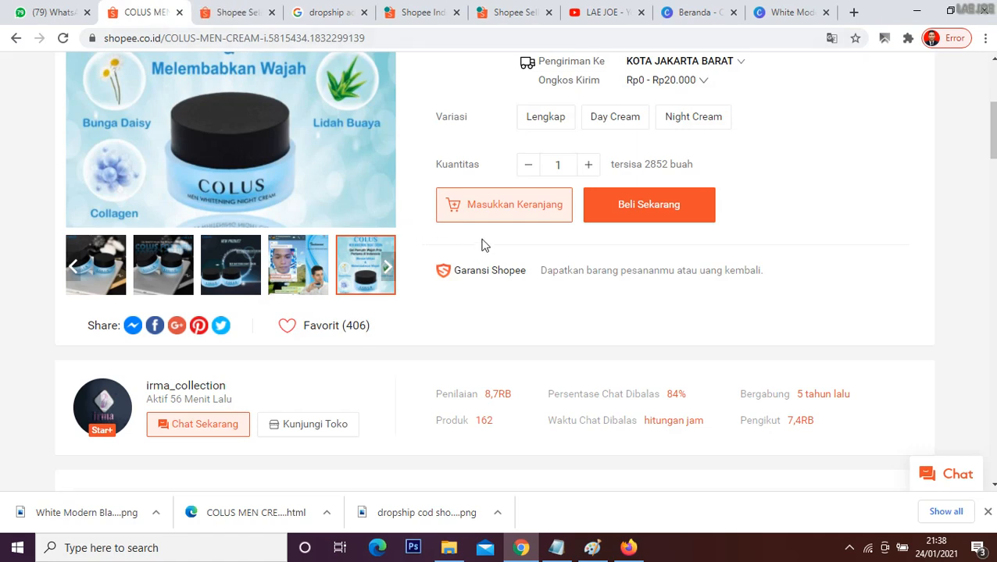
scroll(3, 179, "down", 3)
scroll(125, 217, "down", 4)
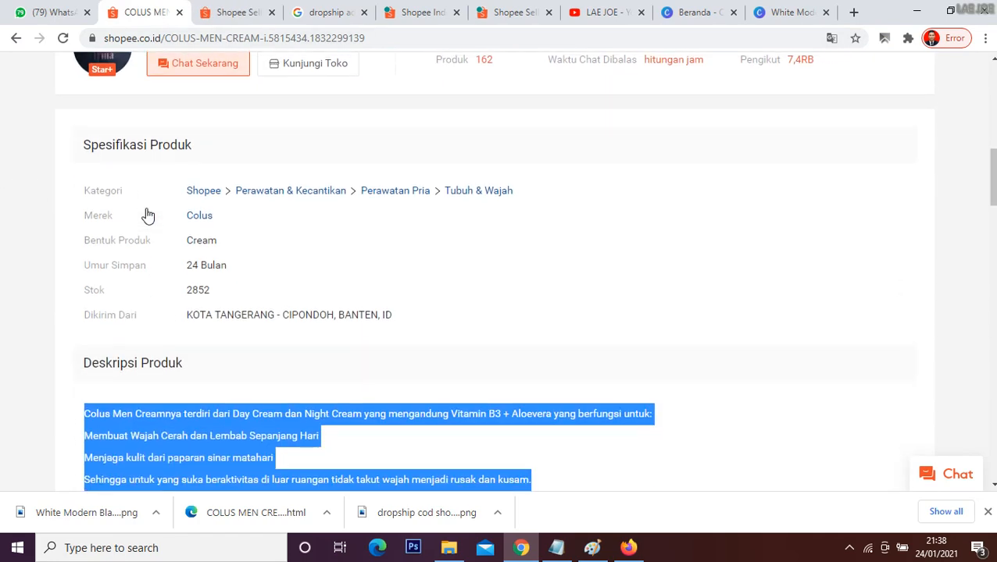
left_click(89, 257)
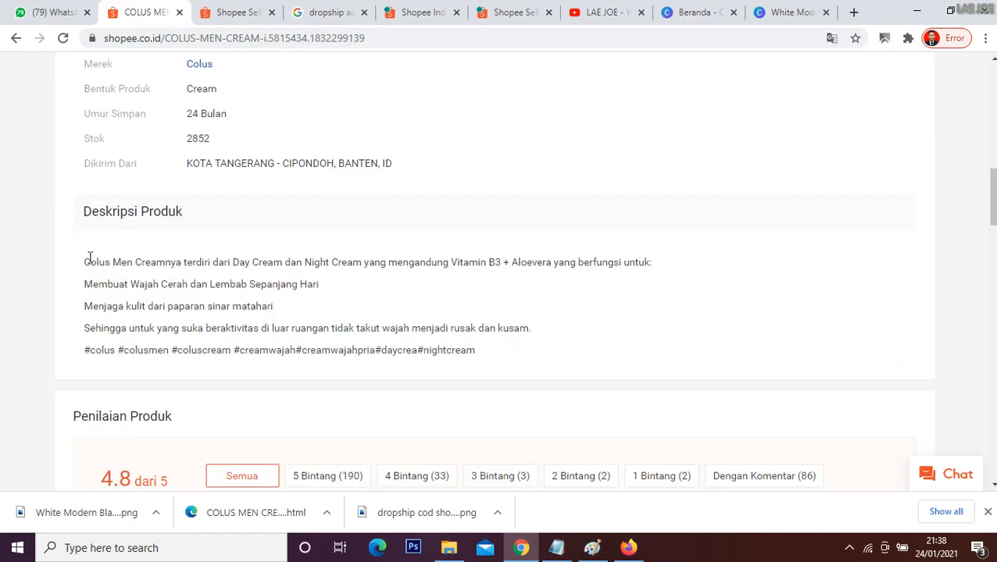
left_click_drag(86, 257, 543, 333)
key("ctrl+c")
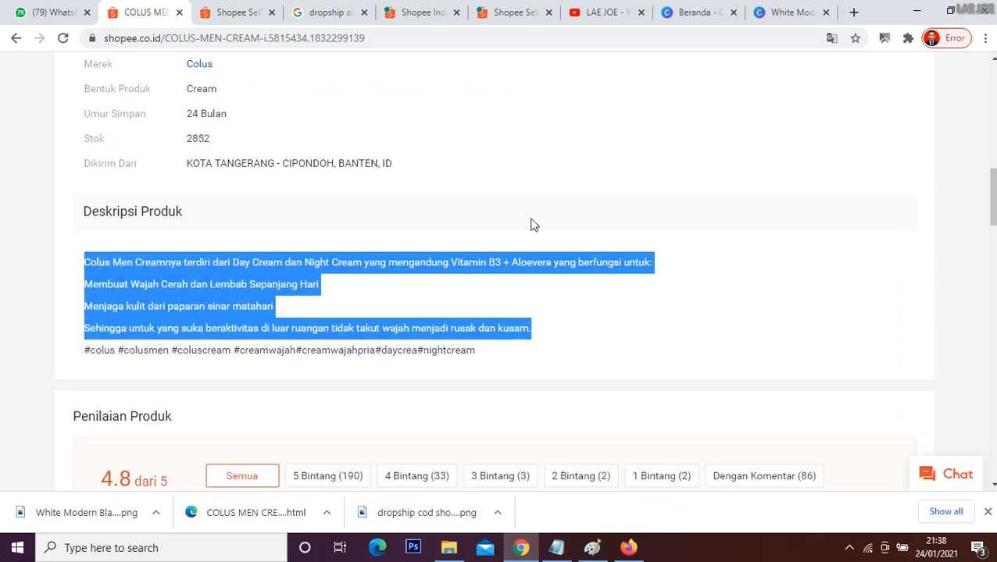
left_click(500, 13)
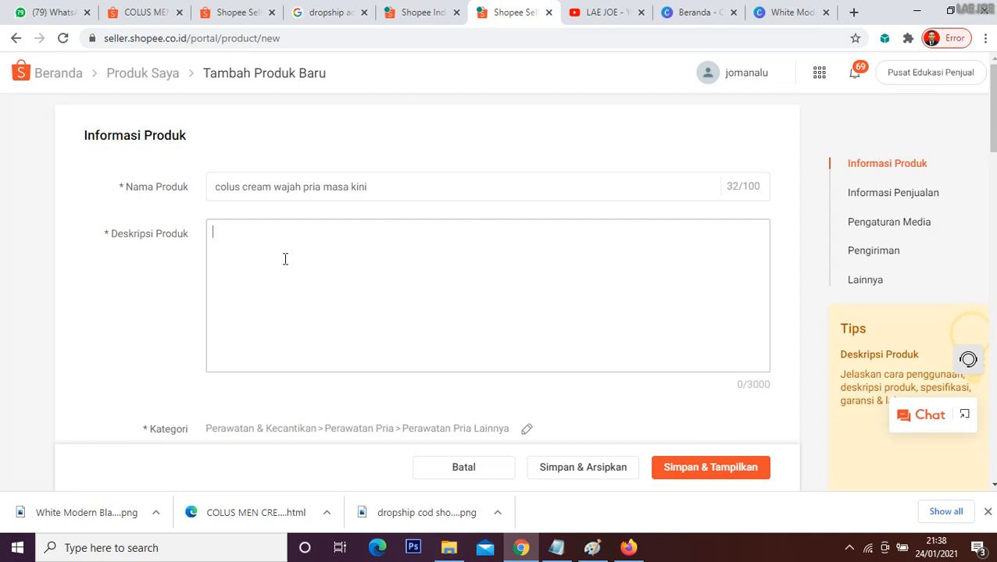
key("ctrl+v")
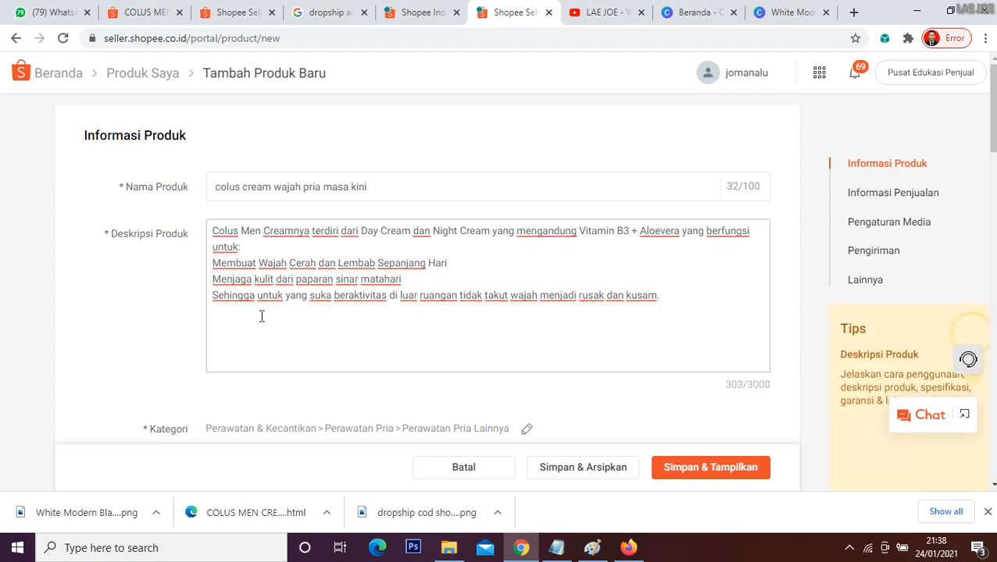
Step: Set the product's brand (Merek) to Tidak Ada Merek
scroll(157, 312, "down", 3)
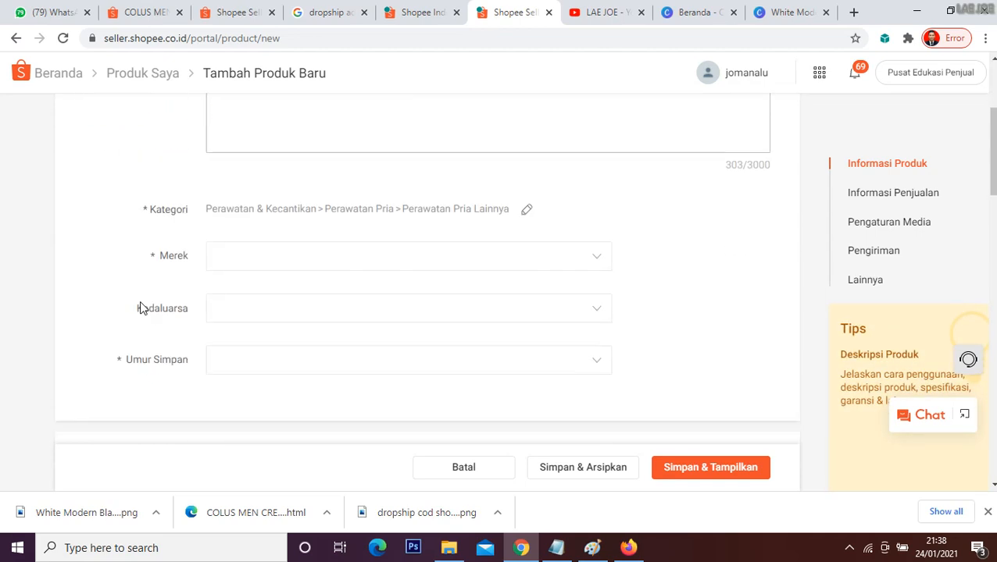
left_click(578, 263)
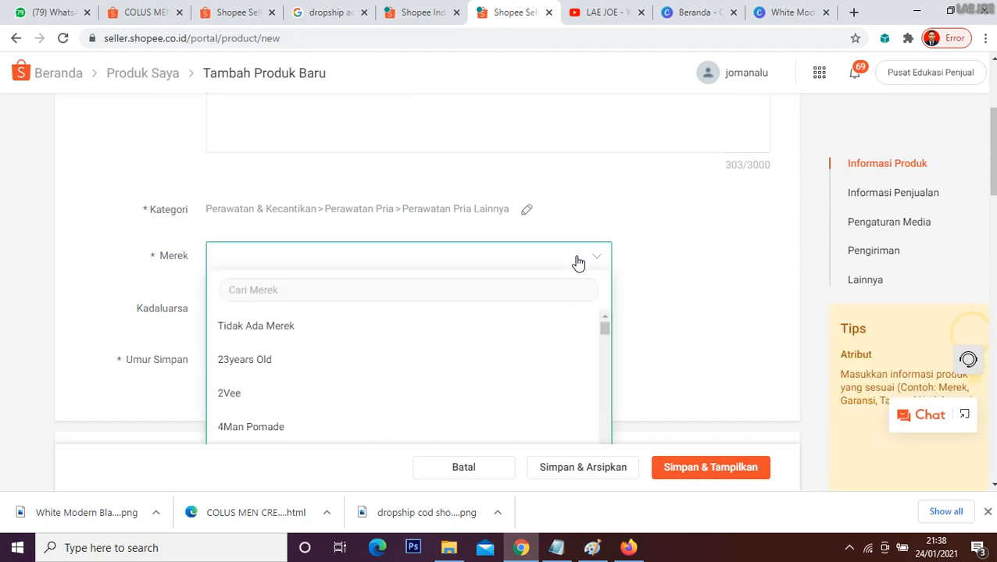
left_click(438, 334)
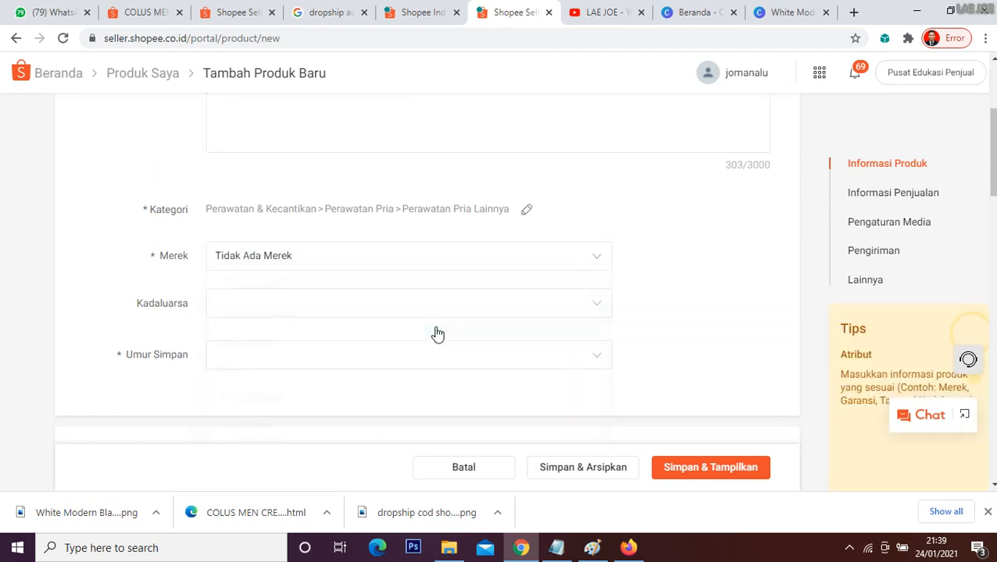
Step: Set the product's expiry date (Kadaluarsa) to Desember 2022
left_click(418, 311)
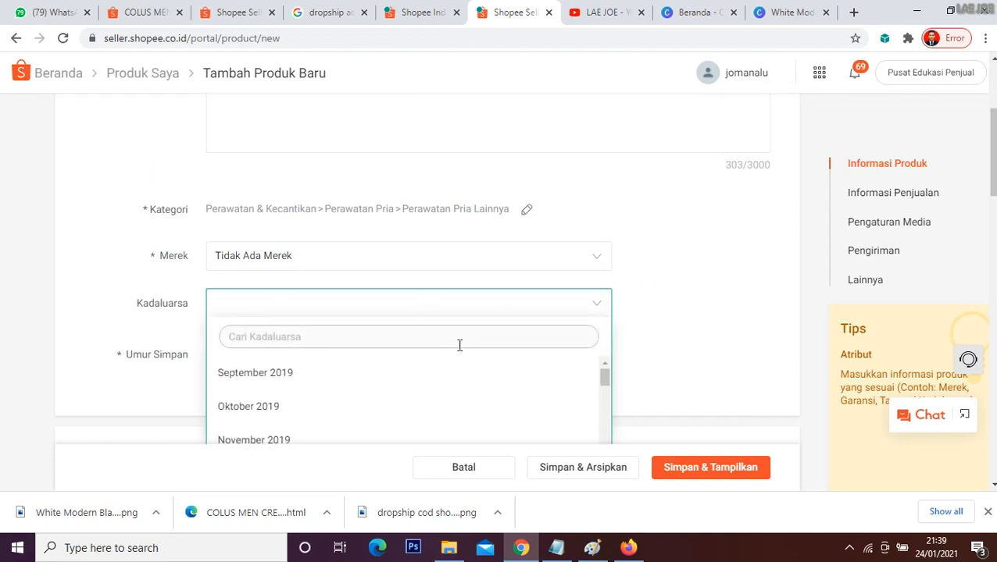
scroll(457, 351, "down", 5)
scroll(456, 358, "down", 10)
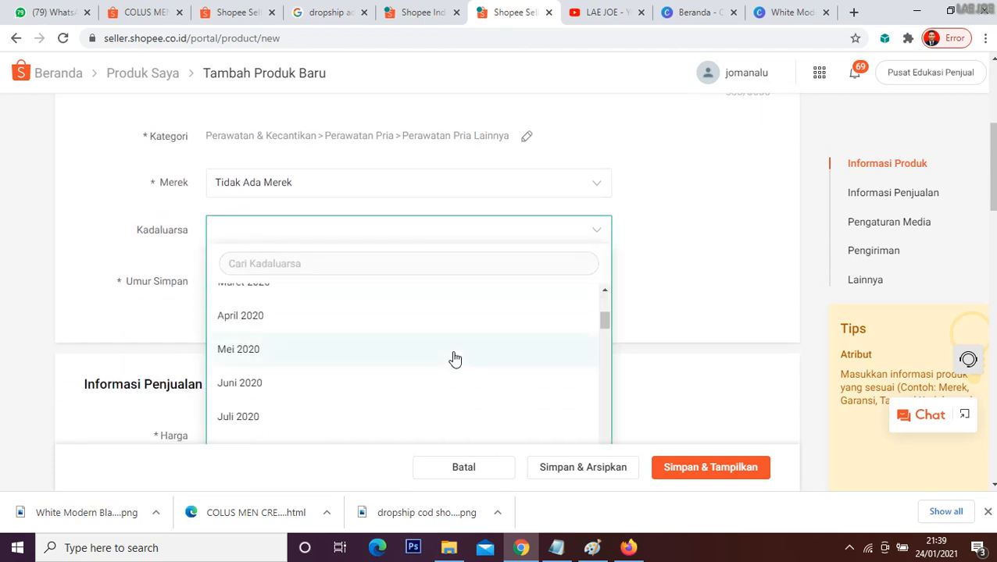
scroll(450, 361, "down", 13)
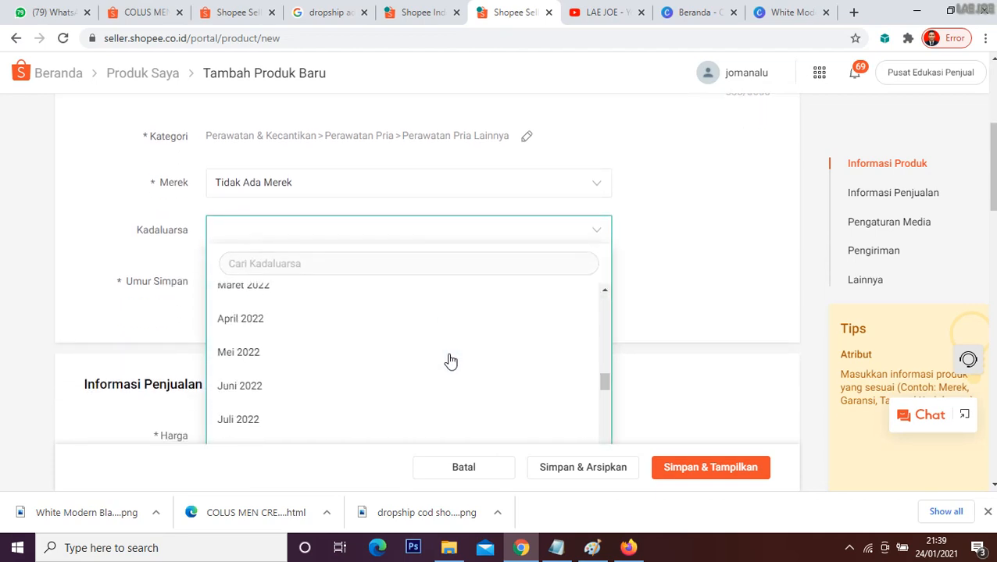
scroll(372, 352, "up", 3)
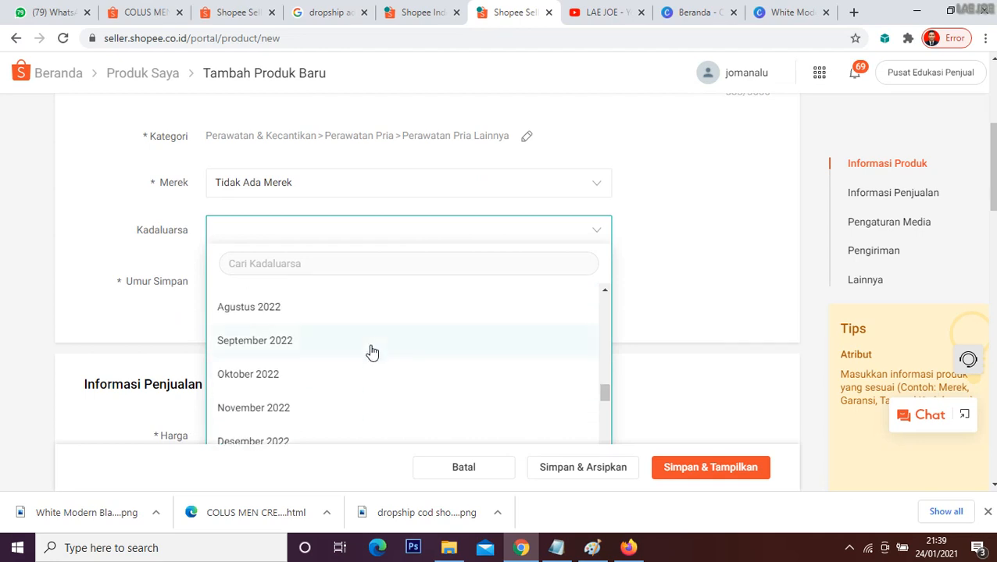
scroll(372, 352, "down", 2)
left_click(268, 371)
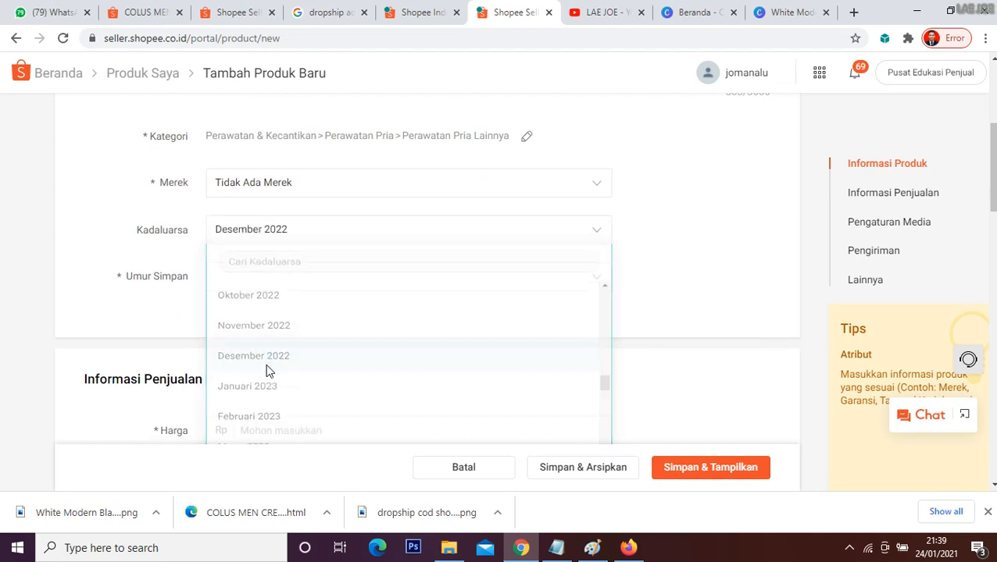
Step: Set the product's shelf life (Umur Simpan) to 14 Bulan
left_click(461, 287)
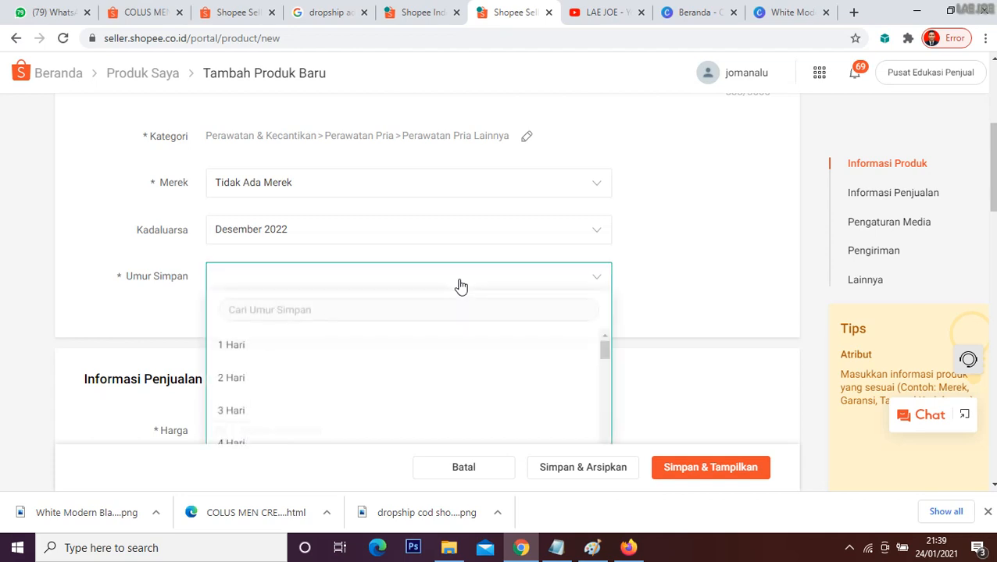
scroll(423, 366, "down", 10)
scroll(423, 369, "down", 10)
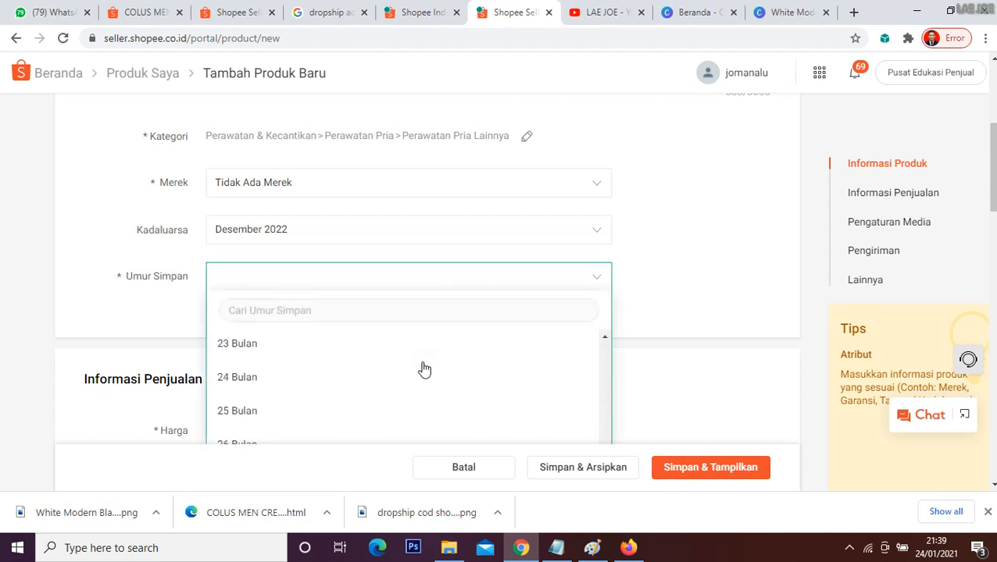
scroll(325, 379, "up", 3)
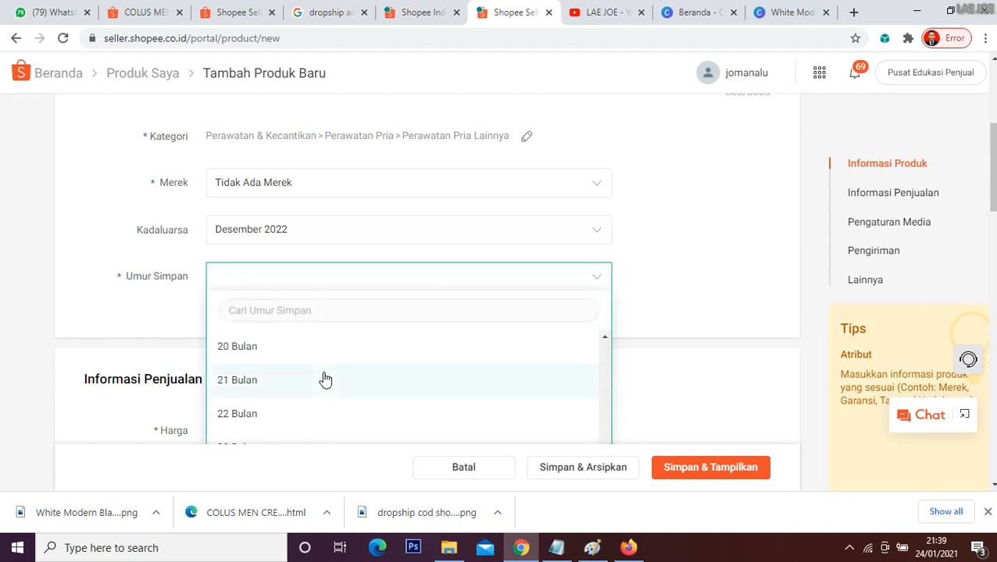
scroll(348, 374, "up", 3)
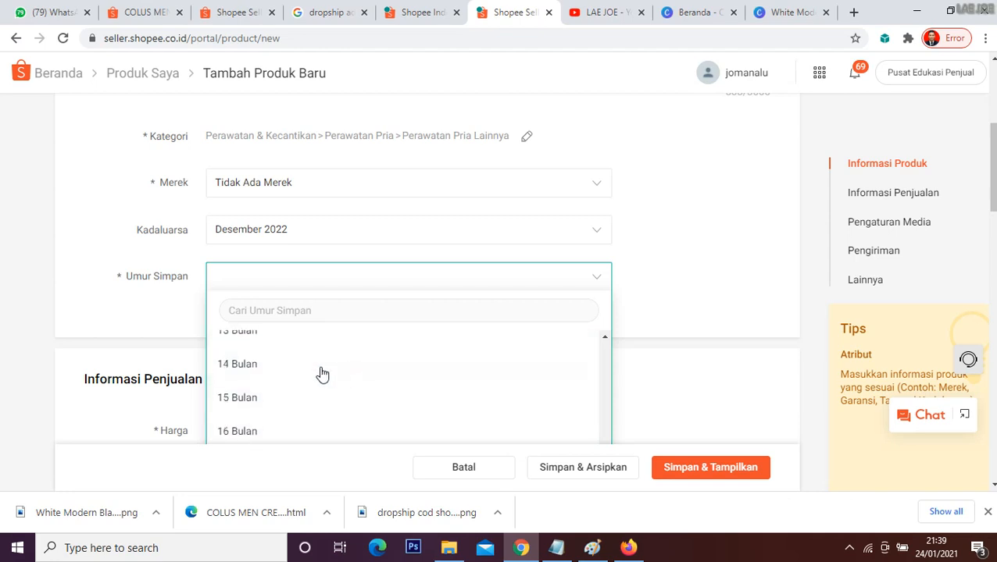
left_click(277, 371)
Step: Check the supplier's price on the COLUS MEN CREAM page and set the new product's price (Harga) to Rp 249000
scroll(484, 324, "down", 3)
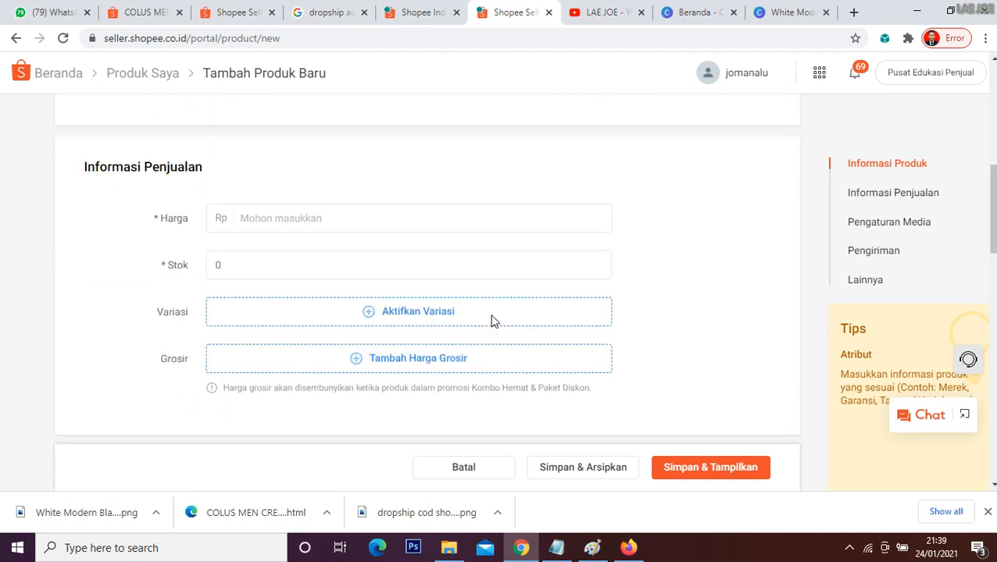
left_click(318, 203)
left_click(143, 10)
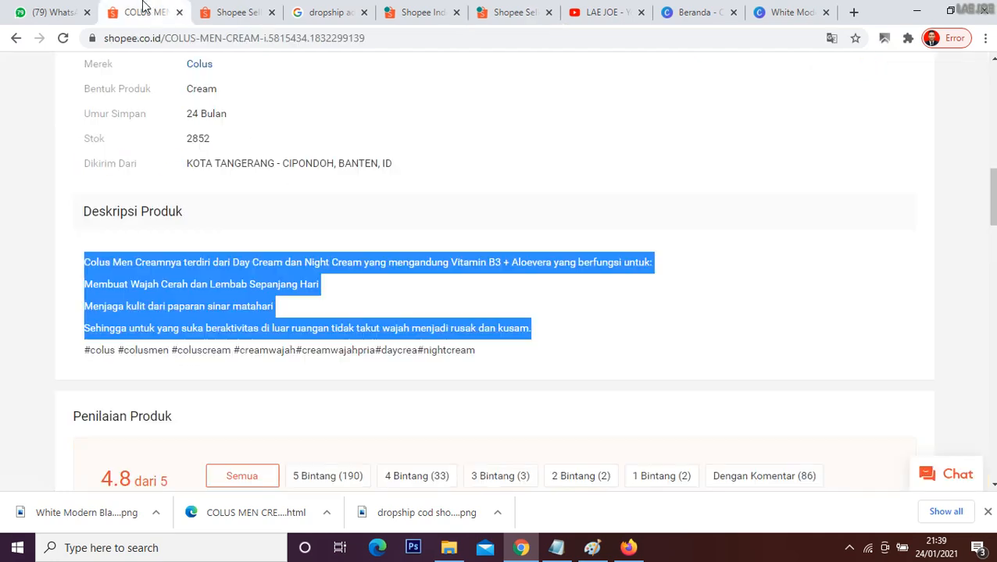
scroll(449, 297, "up", 15)
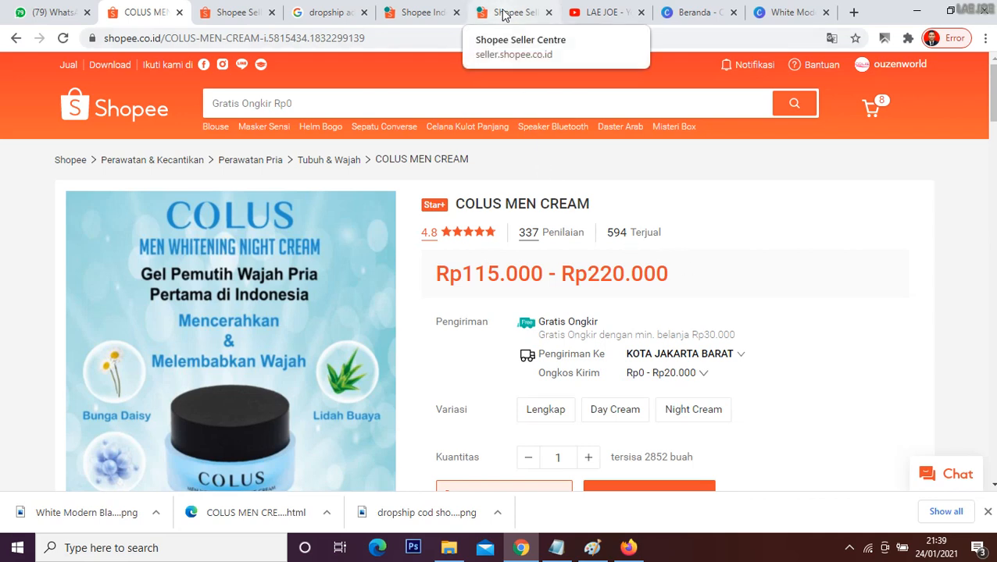
left_click(414, 11)
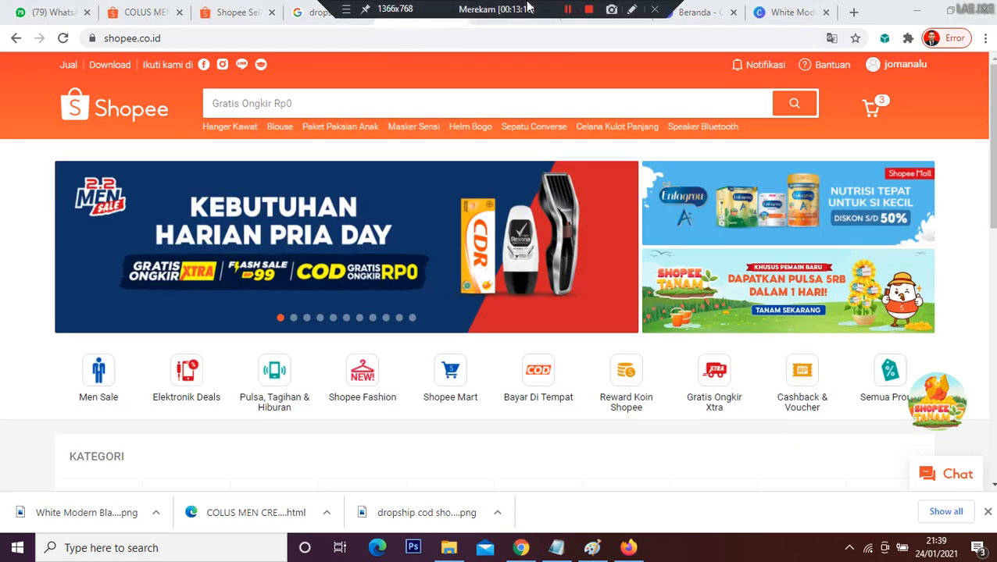
left_click(512, 12)
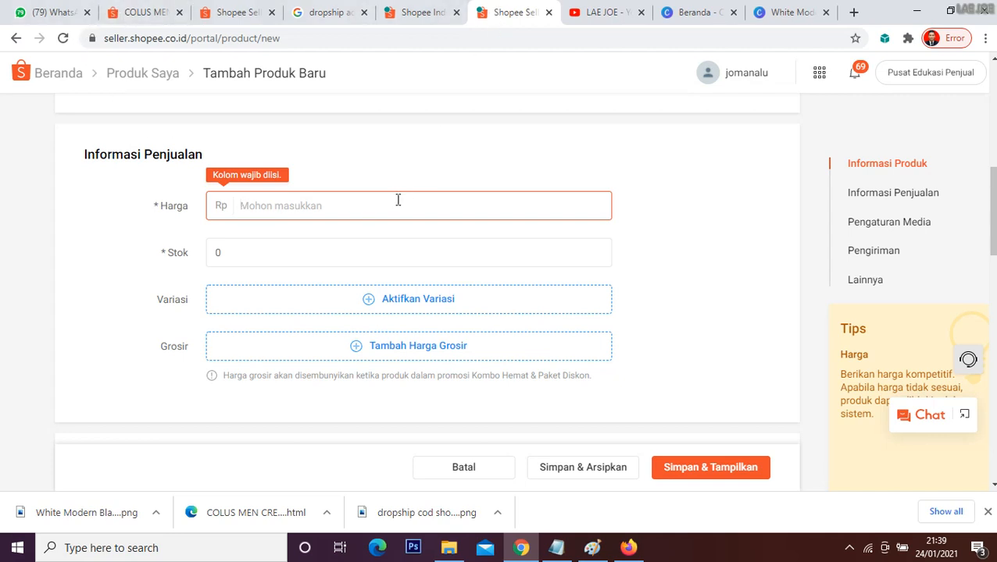
type("2500")
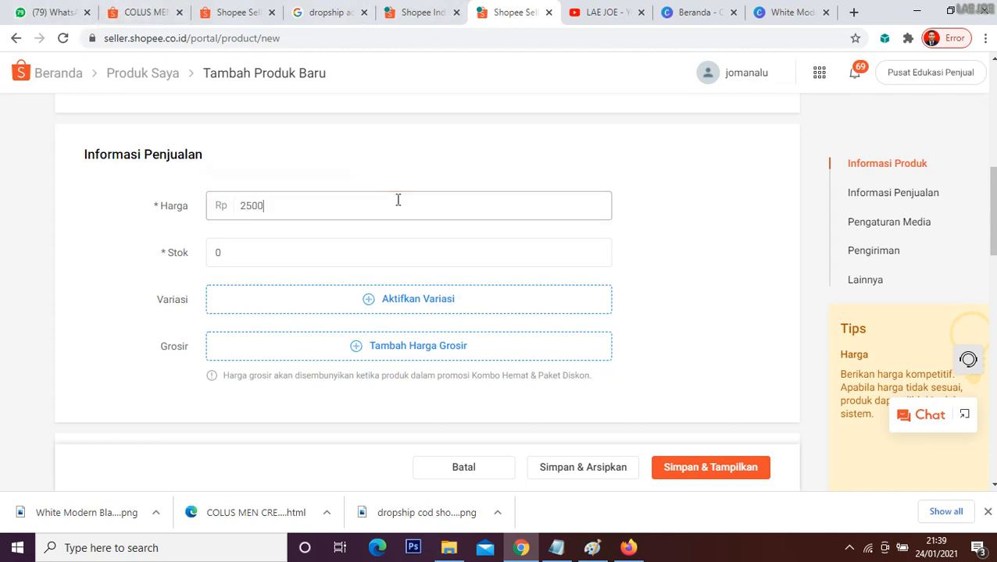
type("0")
key("BackSpace")
key("BackSpace")
key("BackSpace")
key("BackSpace")
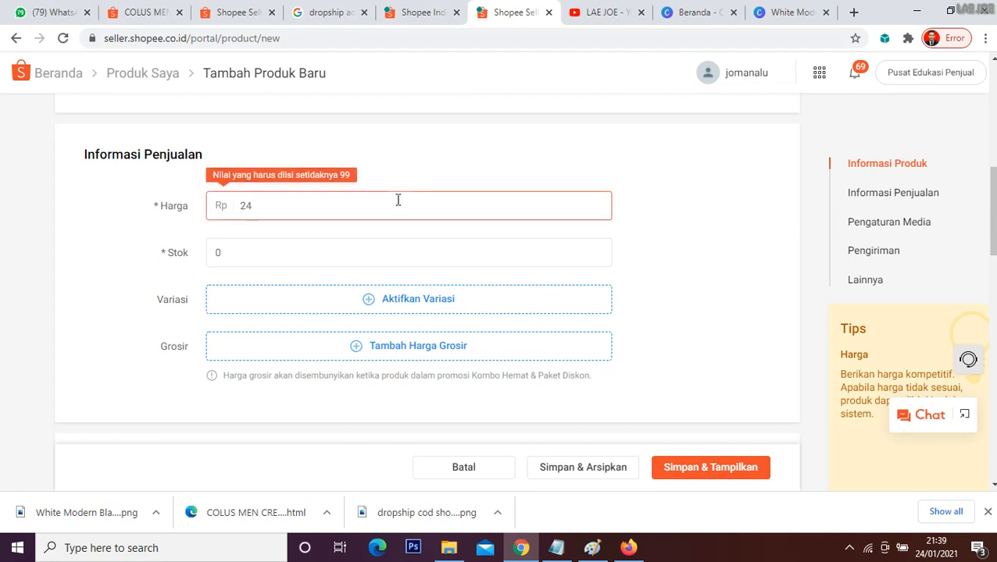
type("49000")
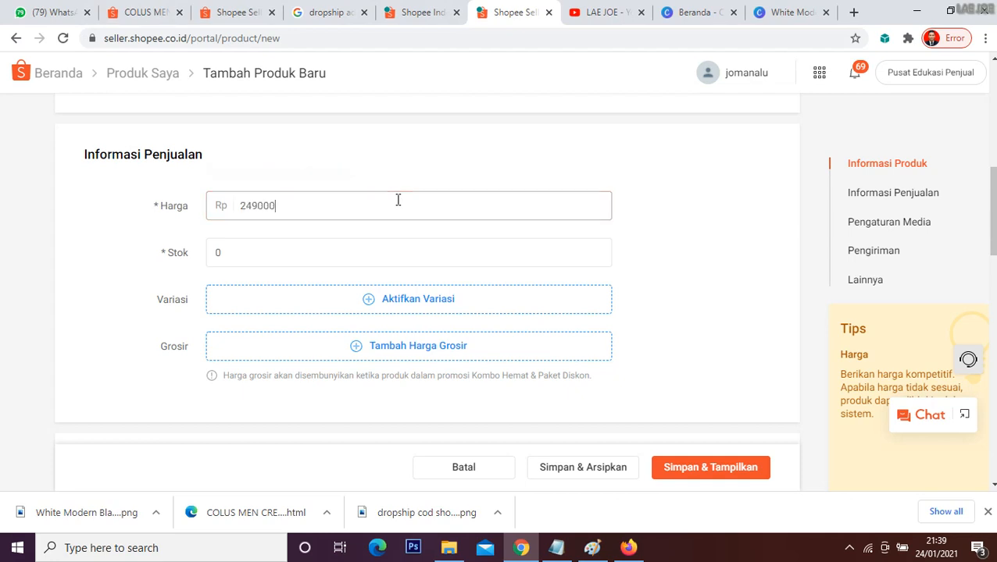
Step: Consult the supplier's COLUS MEN CREAM page and set the new product's stock (Stok) to 162
left_click(377, 248)
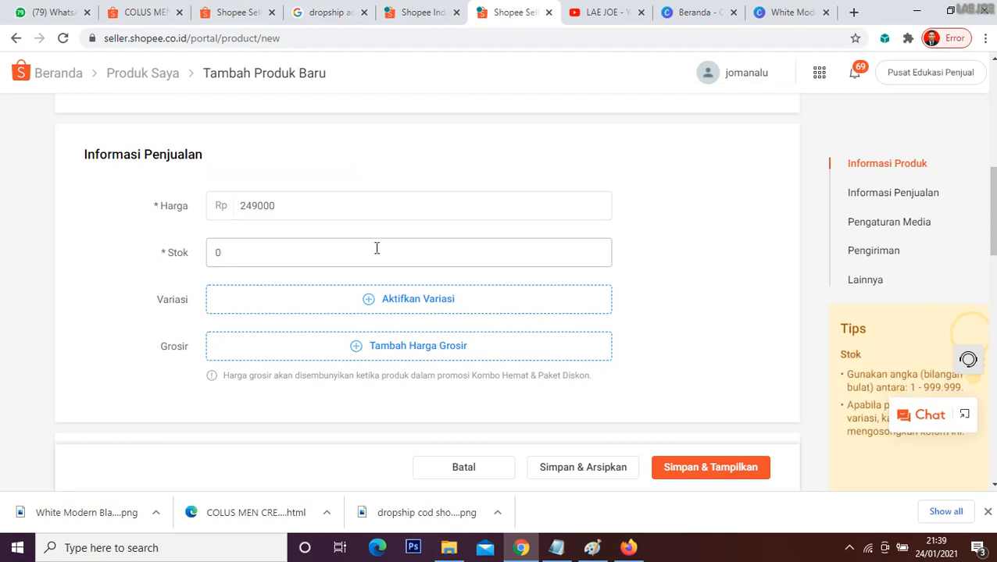
left_click(141, 11)
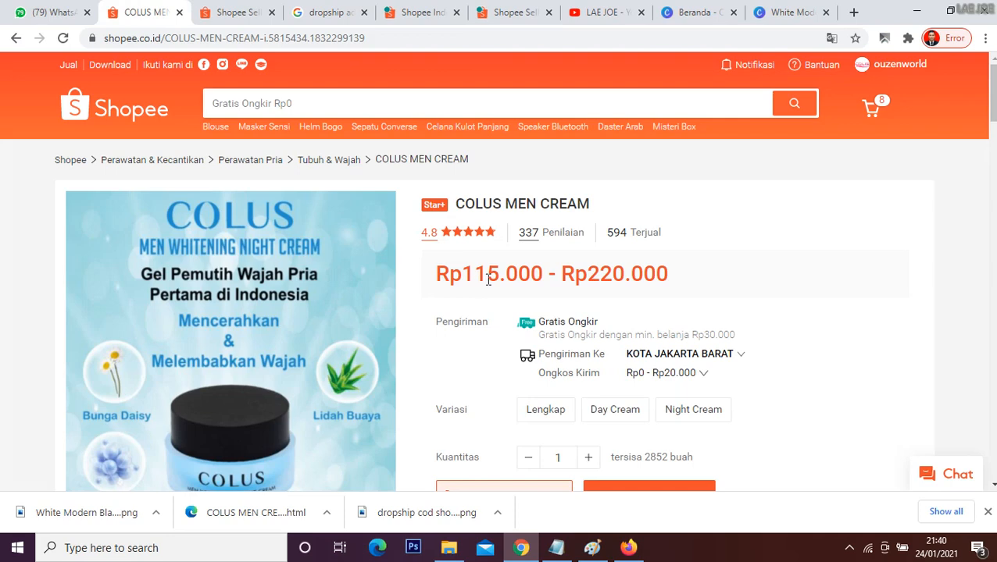
scroll(488, 279, "down", 4)
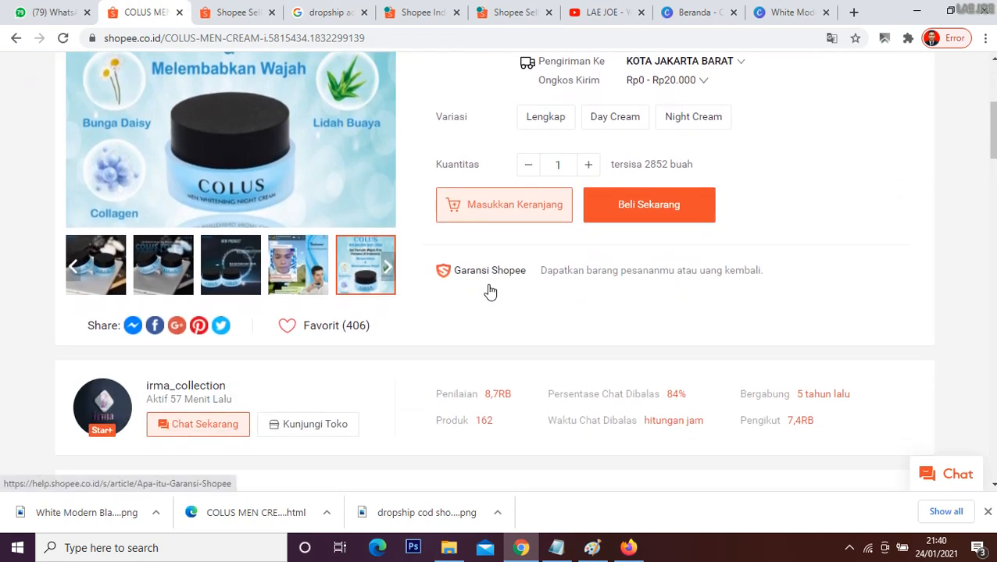
left_click(420, 9)
left_click(511, 9)
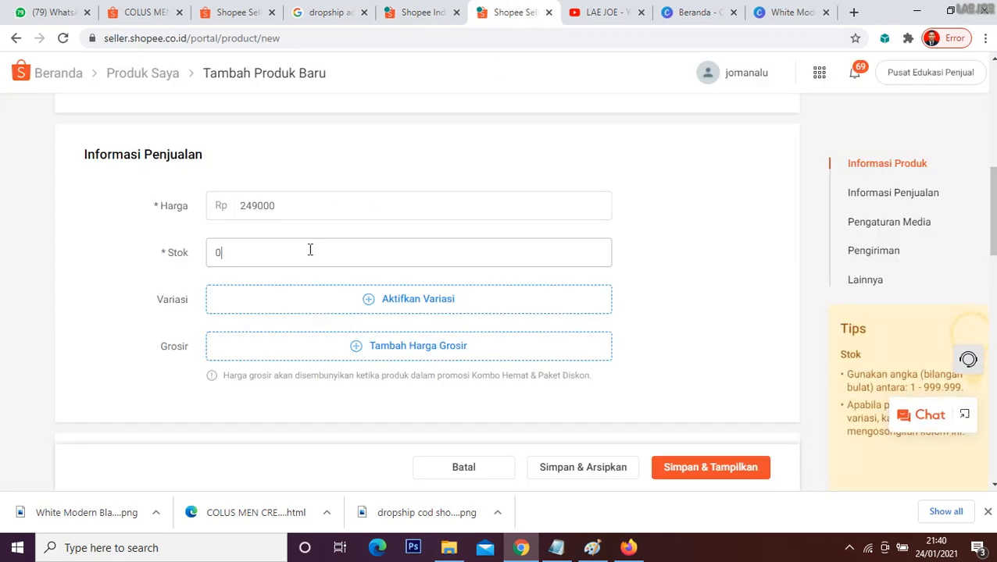
key("BackSpace")
type("162")
Step: Upload the "White Modern Black Friday Discount Instagram Post" image from Downloads as the product's main photo (Foto Utama)
scroll(334, 289, "down", 2)
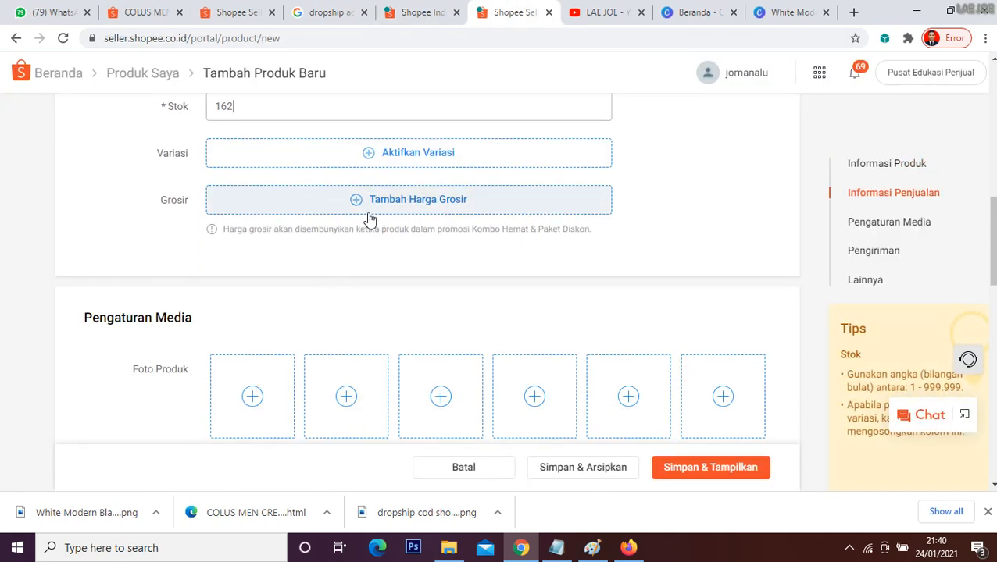
scroll(508, 281, "down", 2)
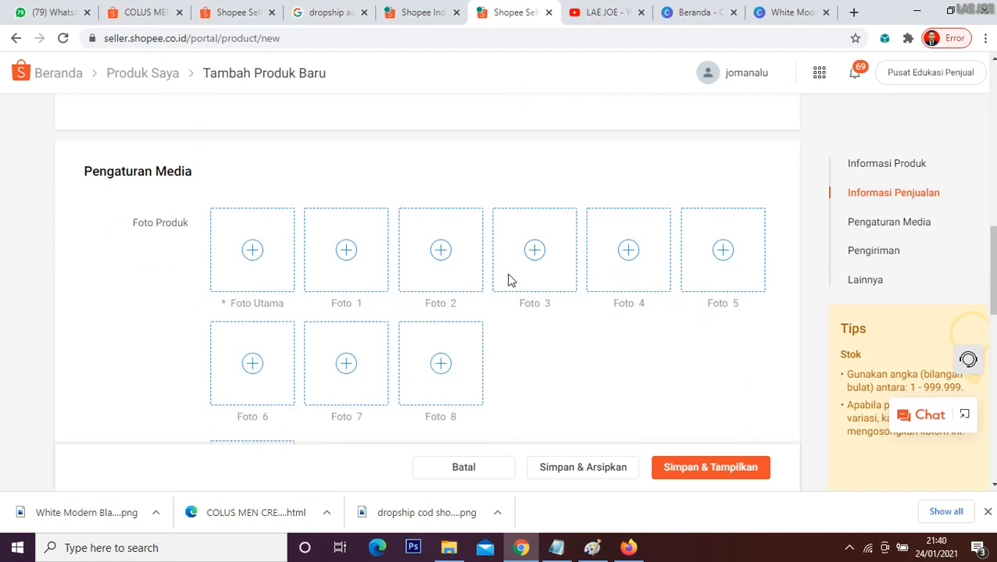
left_click(273, 268)
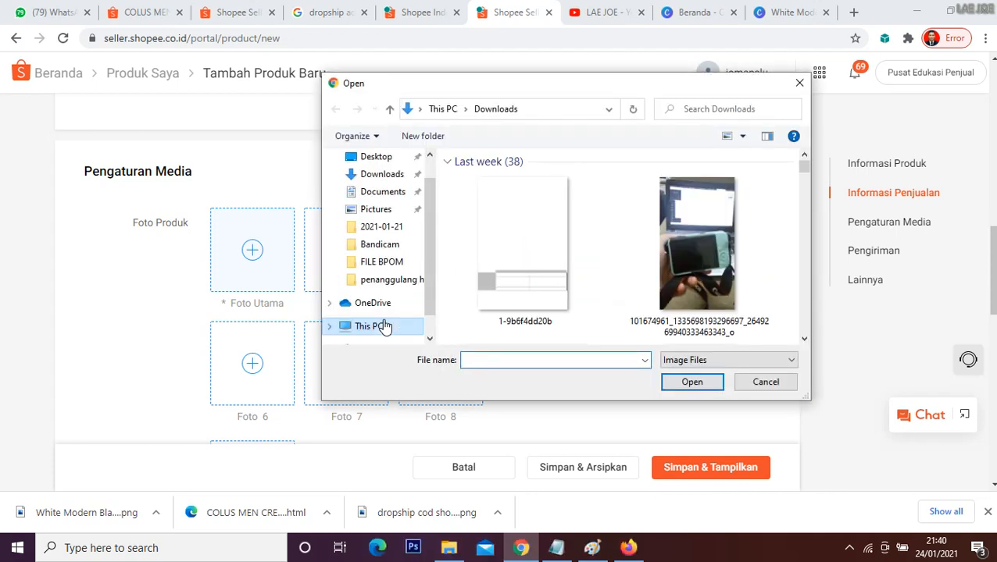
left_click(507, 250)
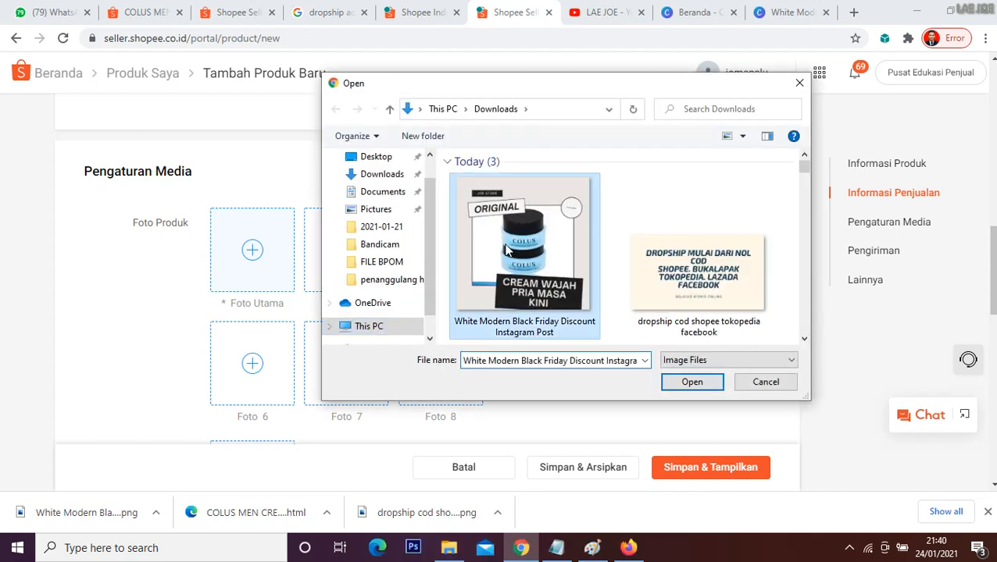
left_click(692, 382)
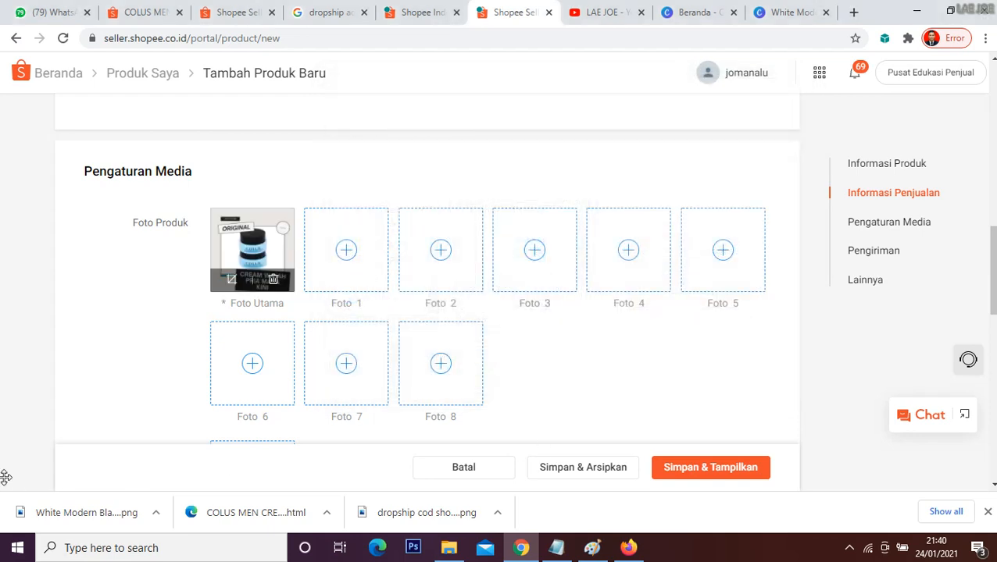
Step: Look over the supplier's product photos on the COLUS MEN CREAM page, then return to the new product form
left_click(132, 16)
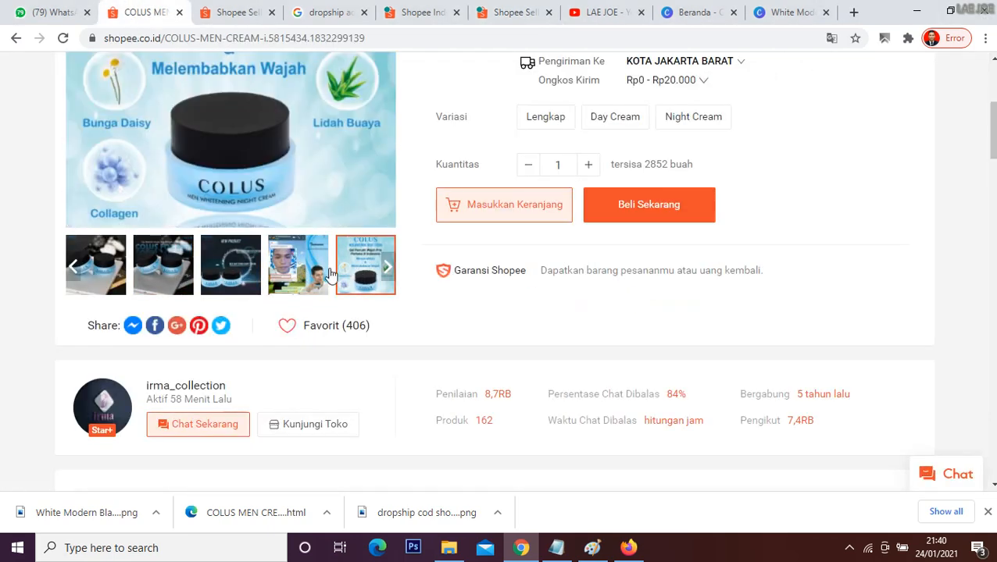
scroll(259, 252, "up", 1)
scroll(259, 252, "up", 3)
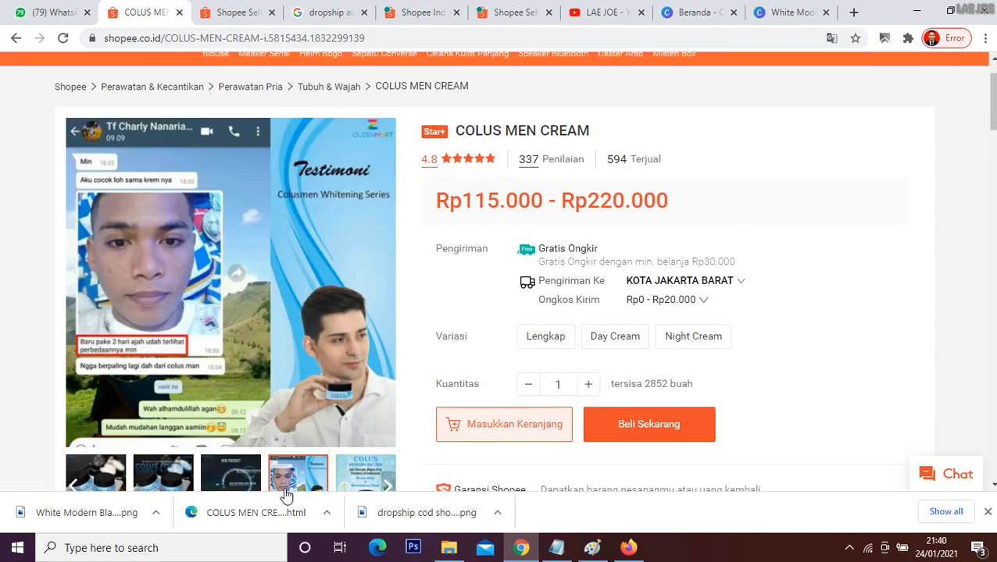
left_click(415, 14)
left_click(478, 8)
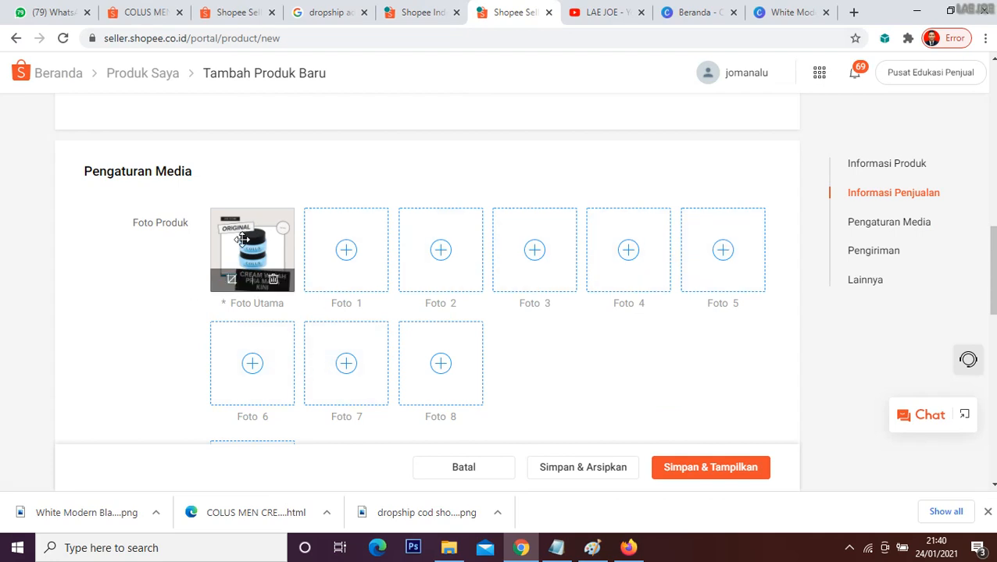
Step: Check the supplier's product page for weight details, set the shipping weight (Berat) to 100 gr, and review the courier options
scroll(42, 277, "down", 3)
scroll(156, 281, "down", 2)
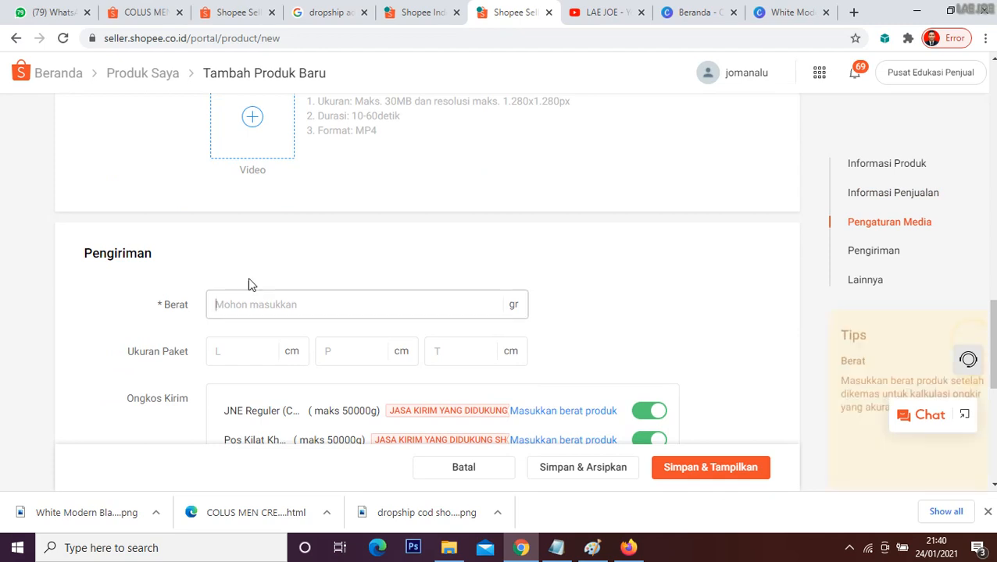
left_click(150, 9)
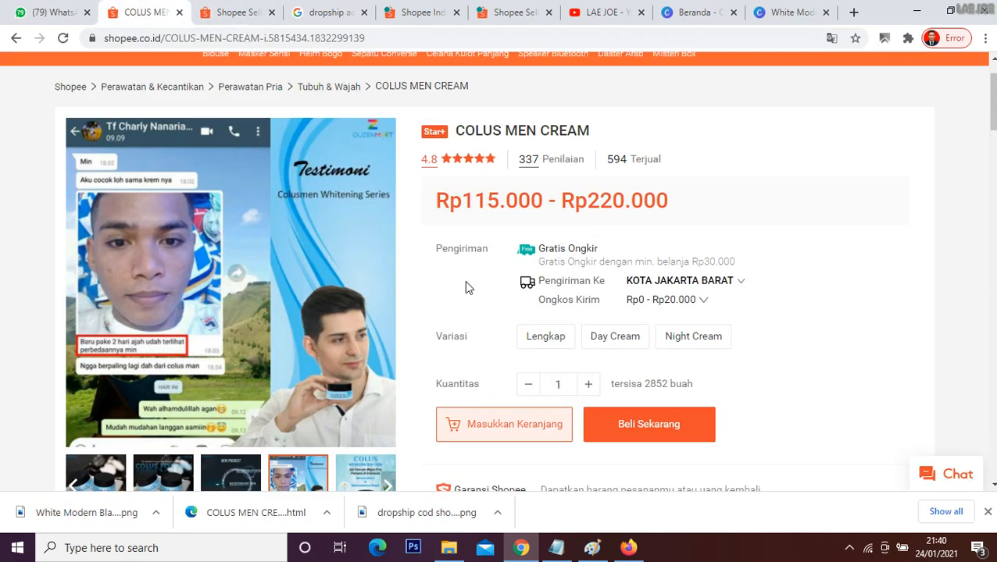
scroll(566, 344, "down", 1)
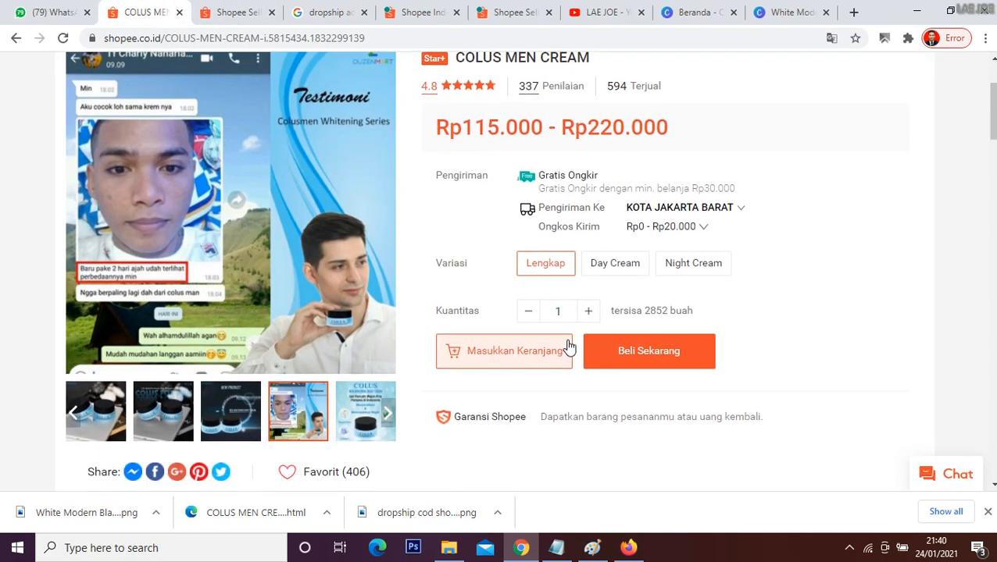
scroll(814, 296, "down", 1)
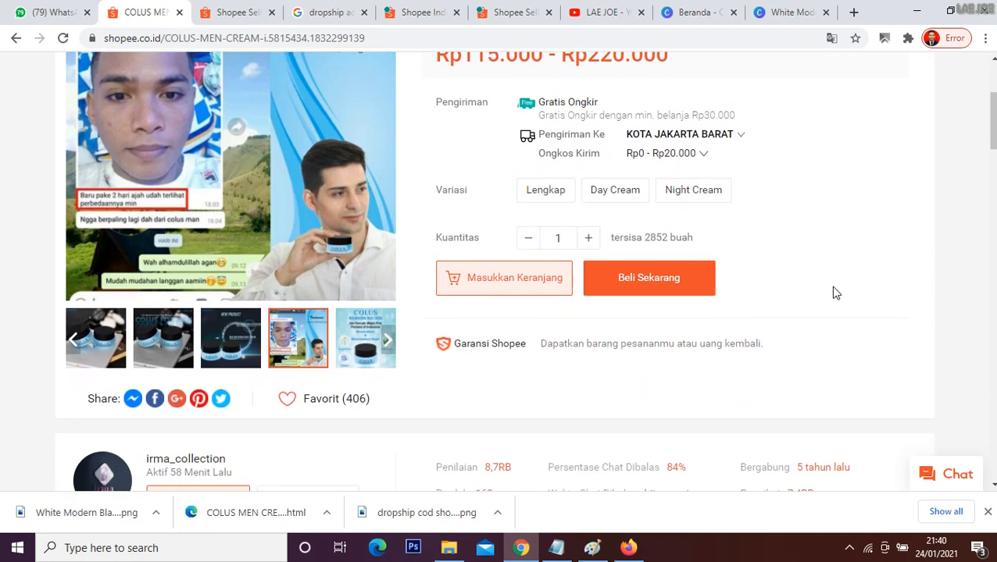
scroll(836, 293, "down", 2)
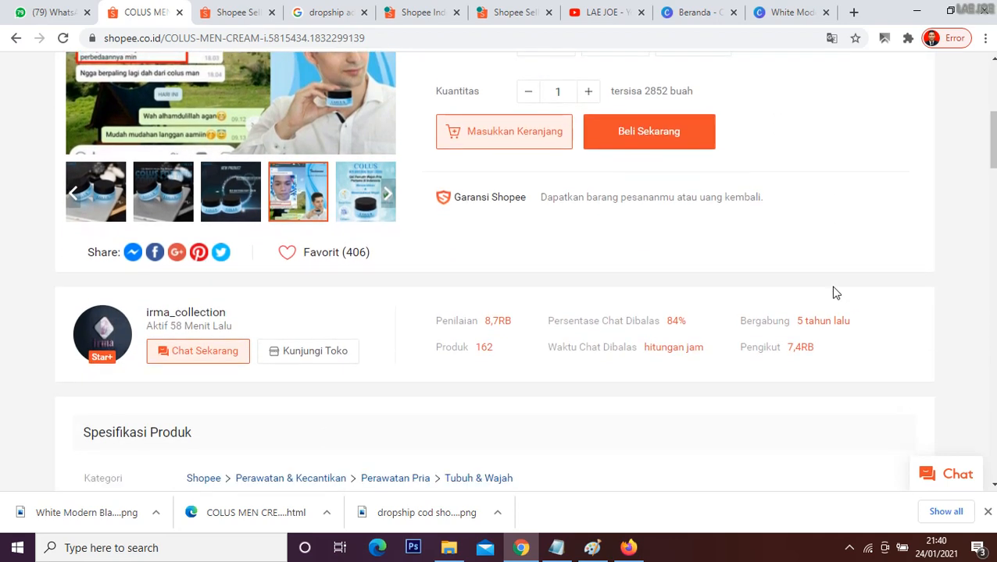
scroll(836, 292, "down", 1)
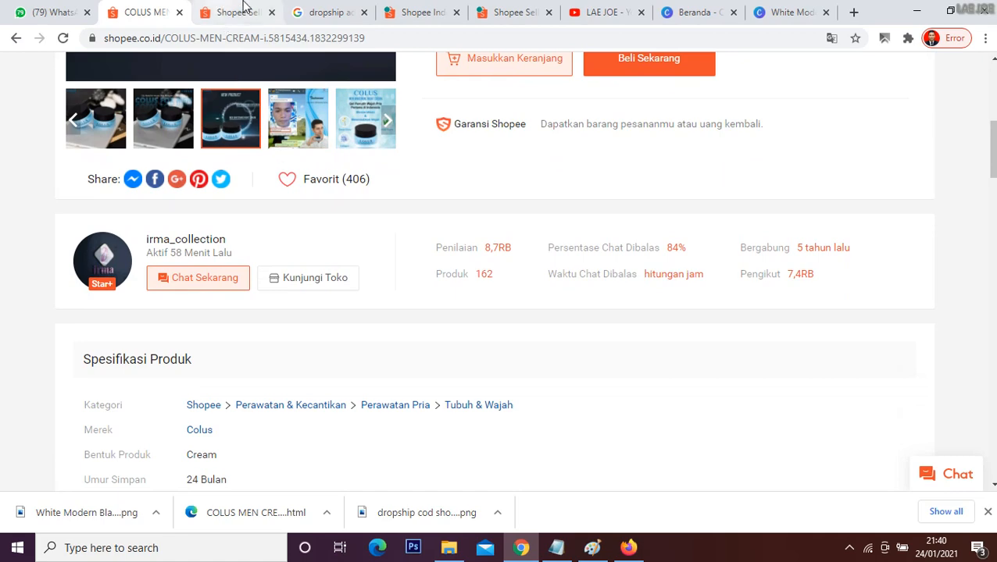
left_click(426, 13)
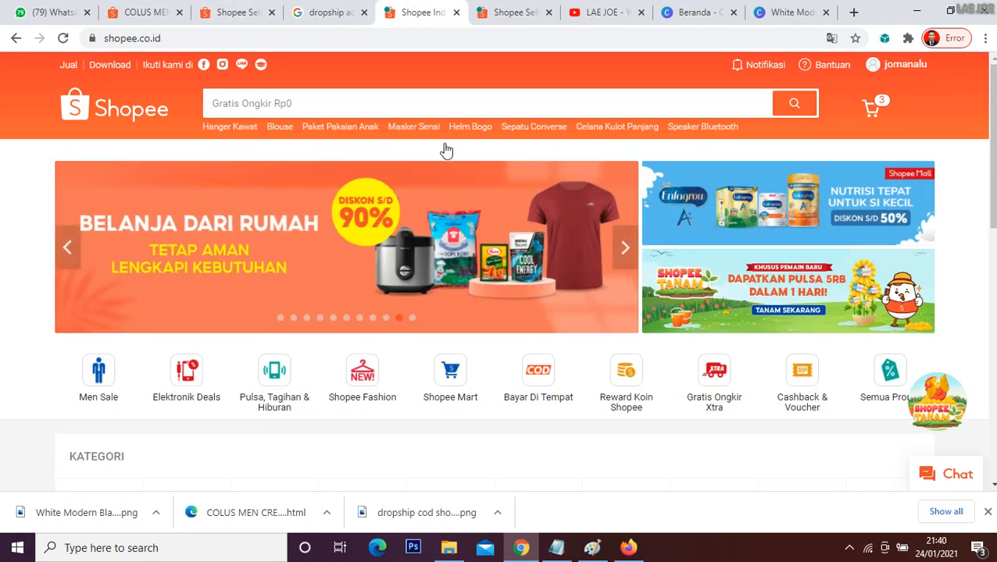
left_click(515, 12)
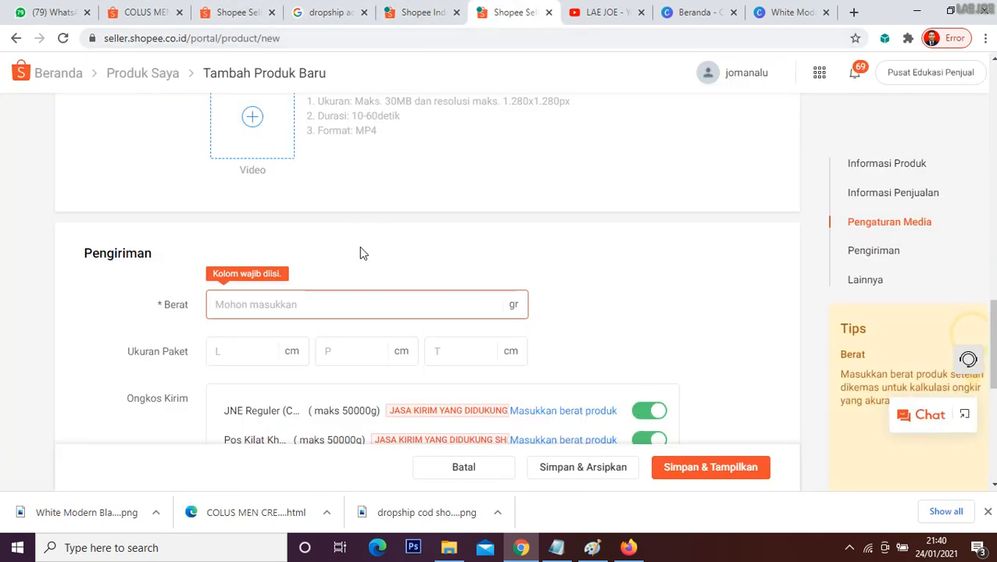
type("100")
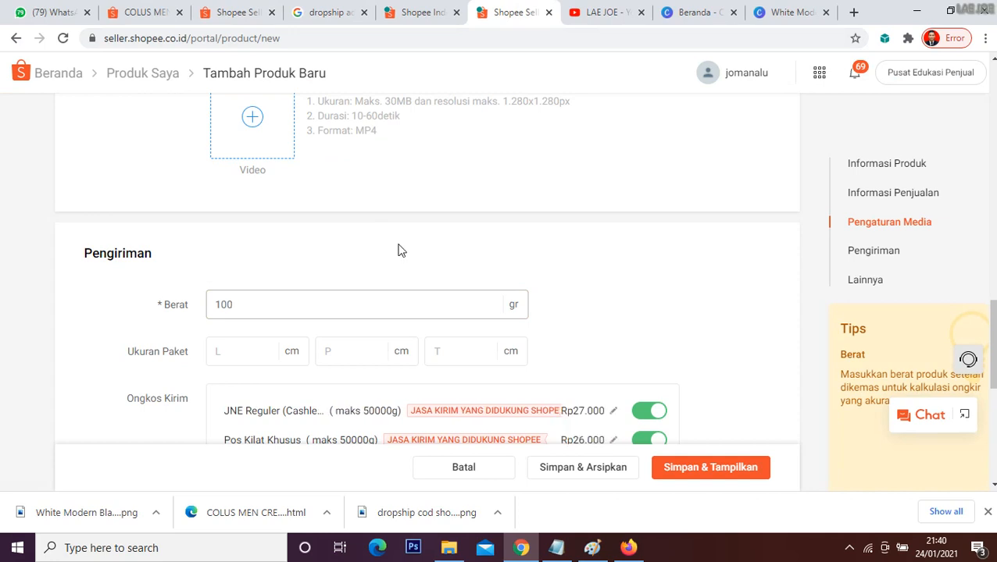
scroll(399, 250, "down", 2)
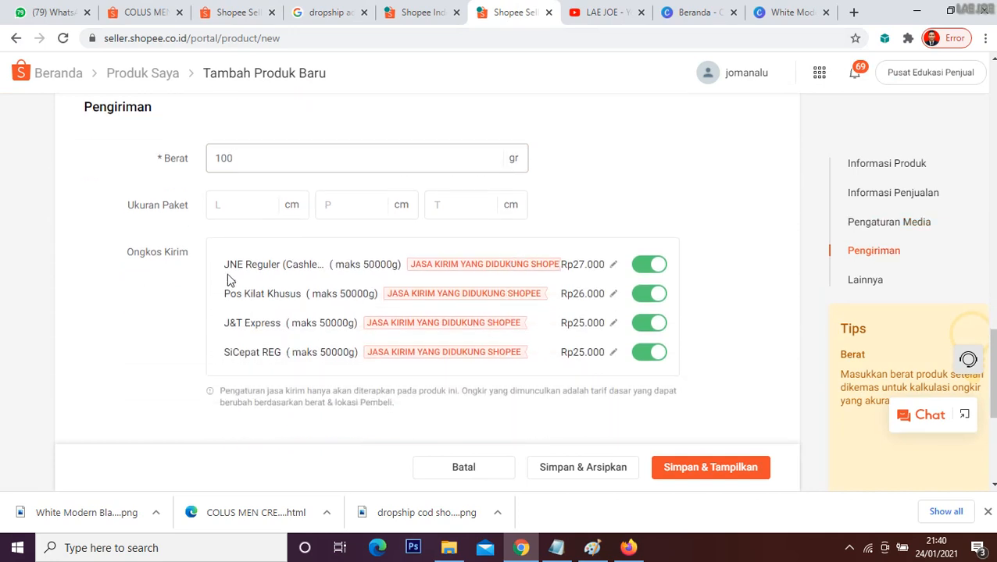
scroll(319, 304, "down", 1)
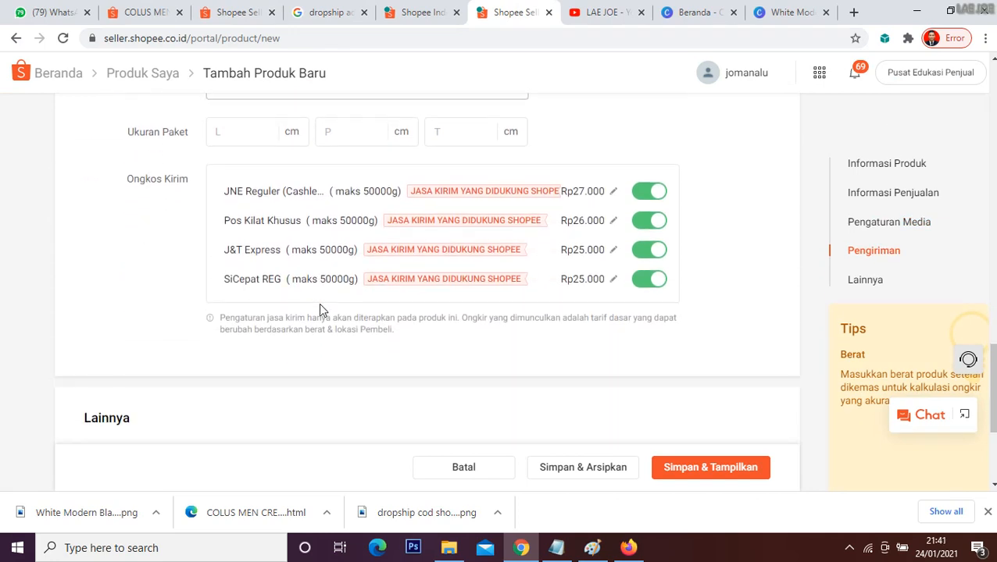
Step: Review the JNE Reguler, Pos Kilat Khusus, J&T Express and SiCepat REG courier options under Ongkos Kirim
triple_click(229, 244)
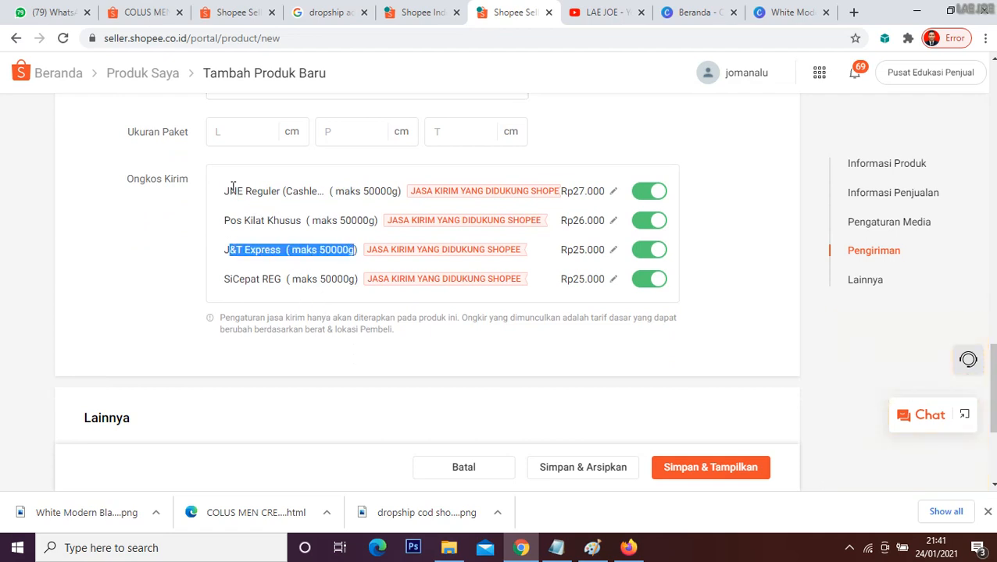
left_click_drag(229, 190, 282, 191)
left_click_drag(223, 216, 315, 221)
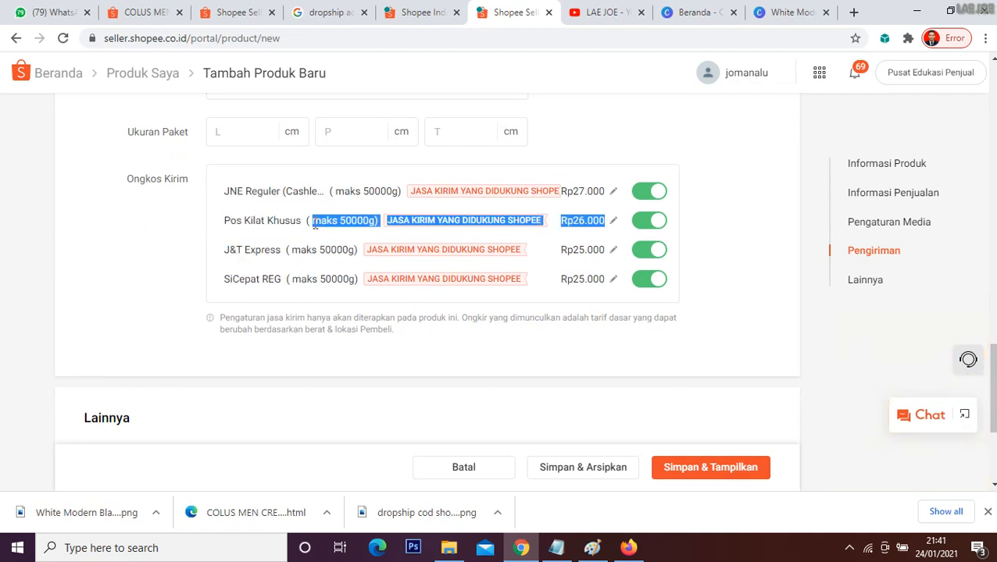
left_click_drag(232, 279, 255, 278)
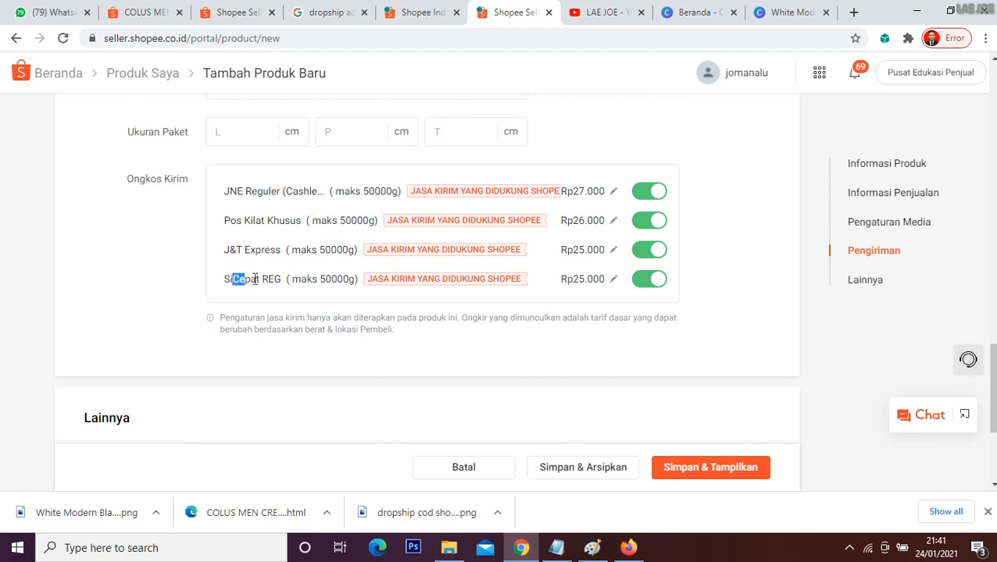
Step: Recheck the supplier's COLUS MEN CREAM page and its product photos, then return to the new product form
left_click(130, 6)
scroll(302, 353, "down", 4)
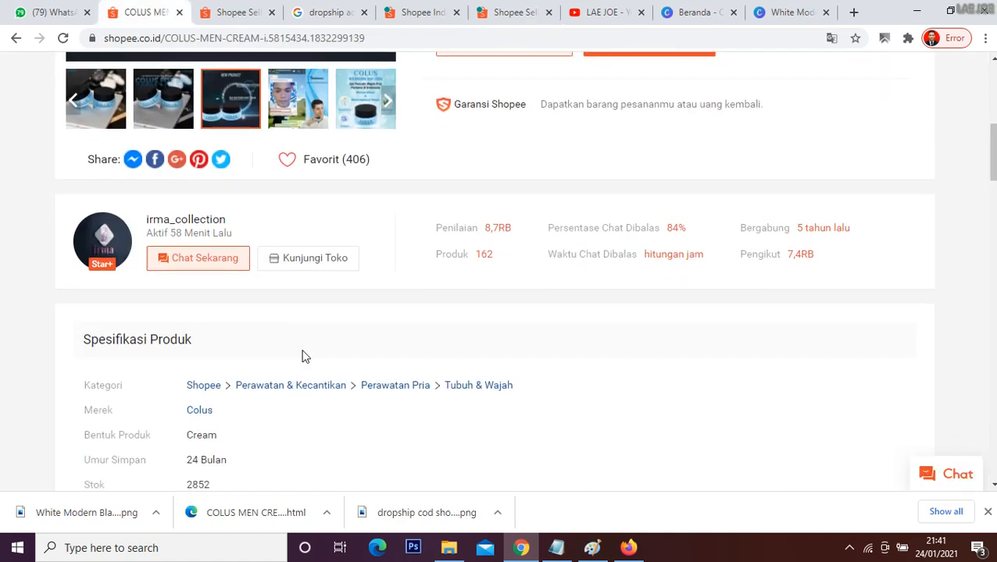
scroll(302, 353, "up", 6)
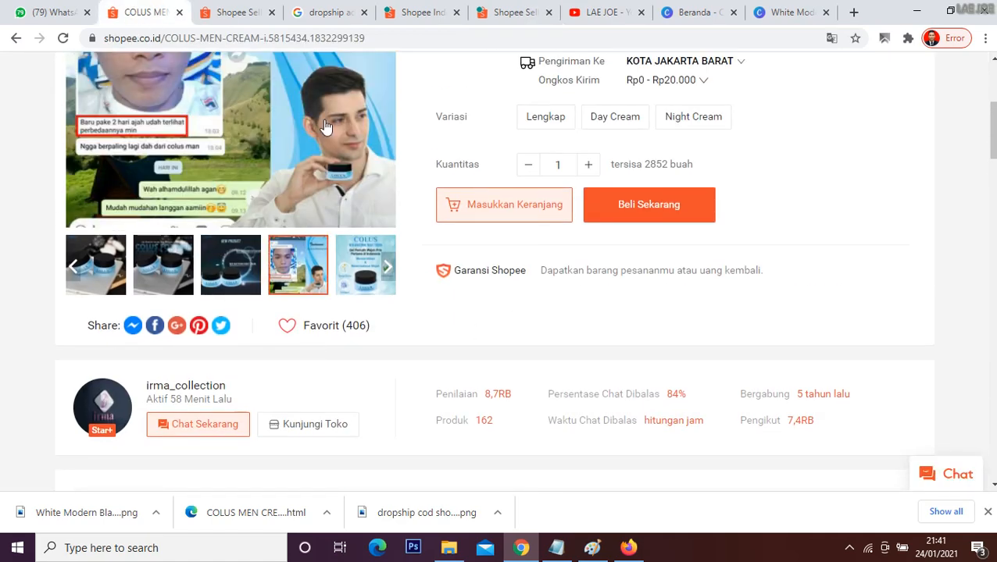
left_click(367, 243)
left_click(509, 12)
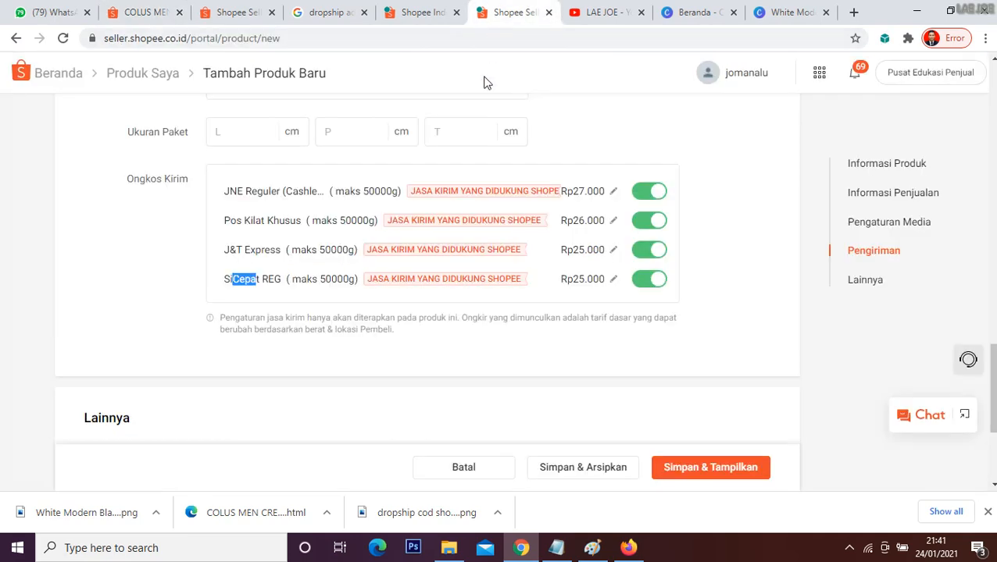
Step: Review the completed form from the other settings up to the description, then save and publish the Colus cream product in the Shopee store
scroll(371, 220, "down", 3)
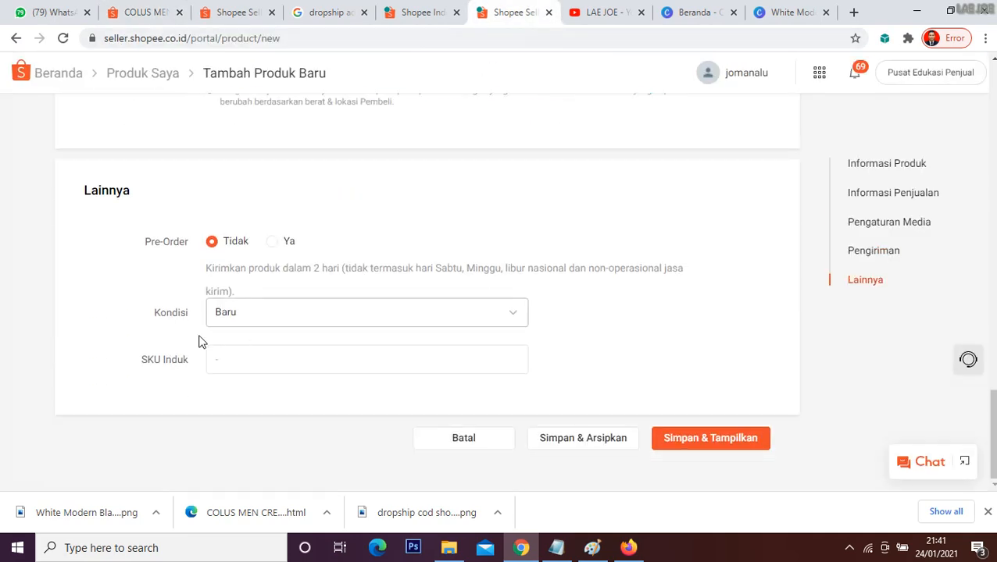
scroll(471, 262, "up", 10)
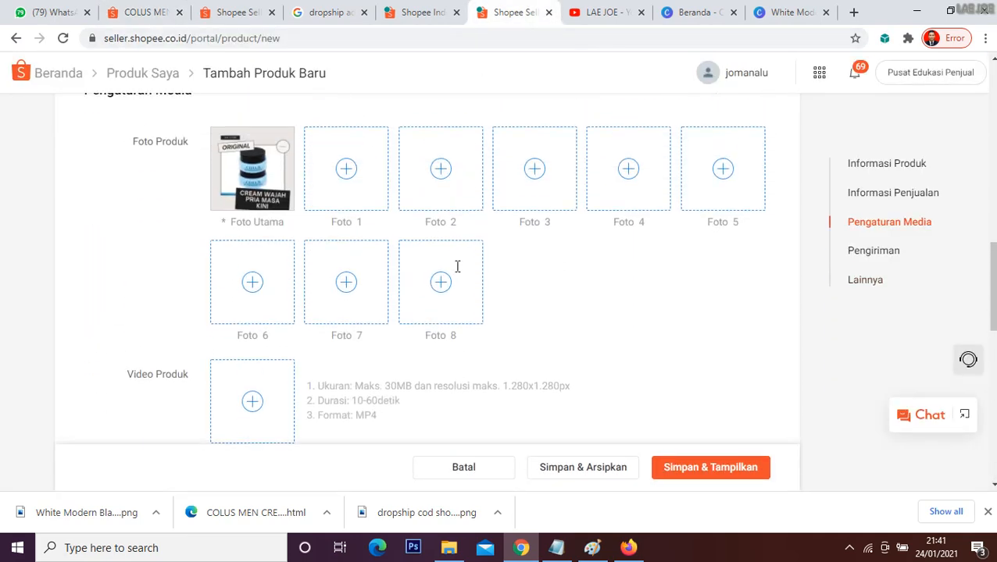
scroll(477, 266, "up", 10)
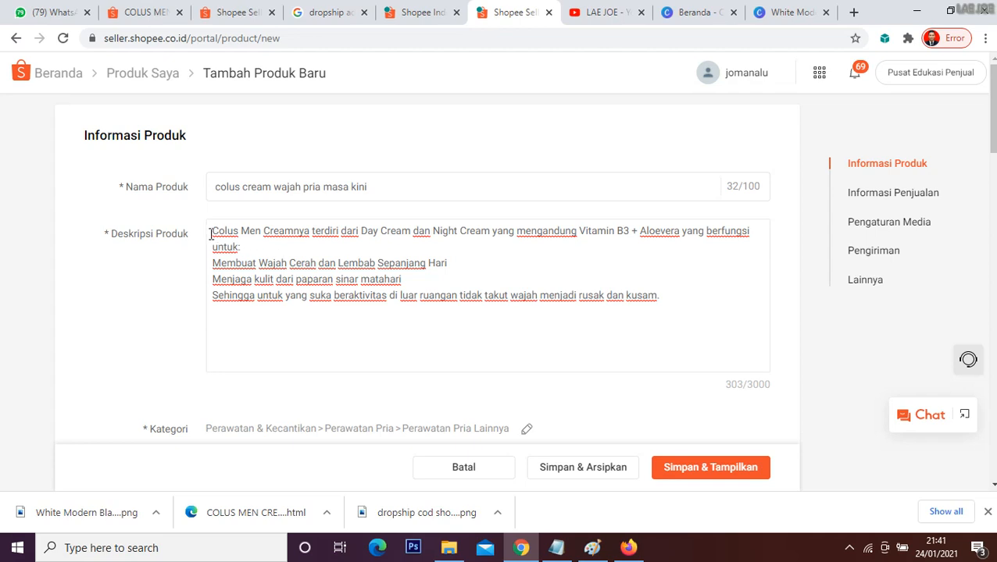
left_click(604, 323)
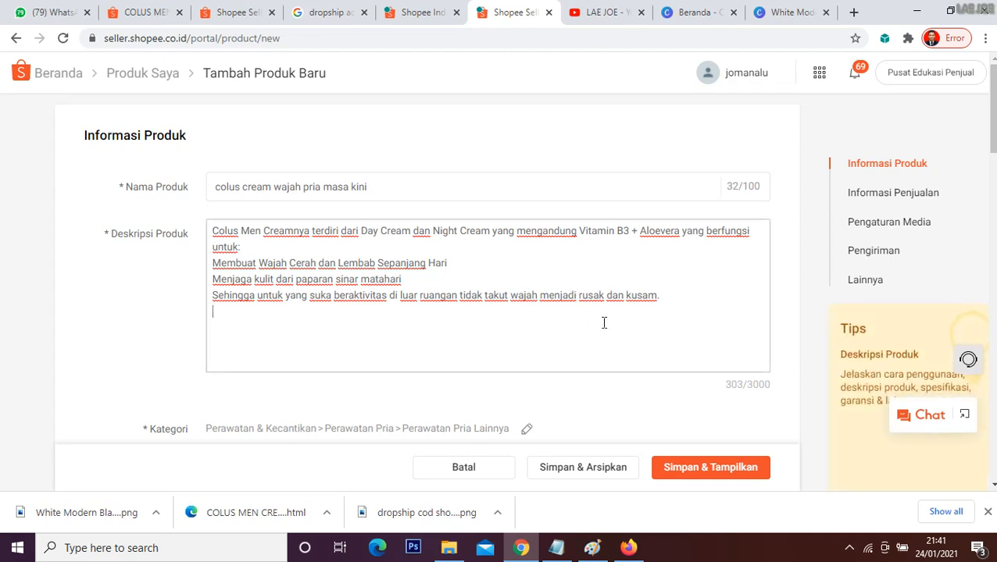
left_click(702, 473)
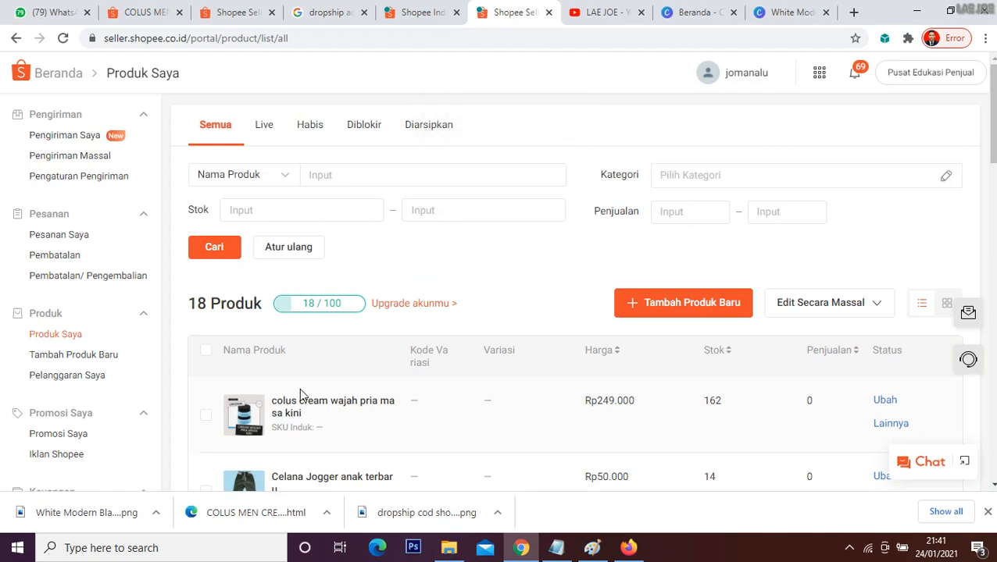
Step: Open Tokopedia in a new browser tab, go to the KedaiUnik store's seller dashboard, and skip its introduction tour
left_click(853, 11)
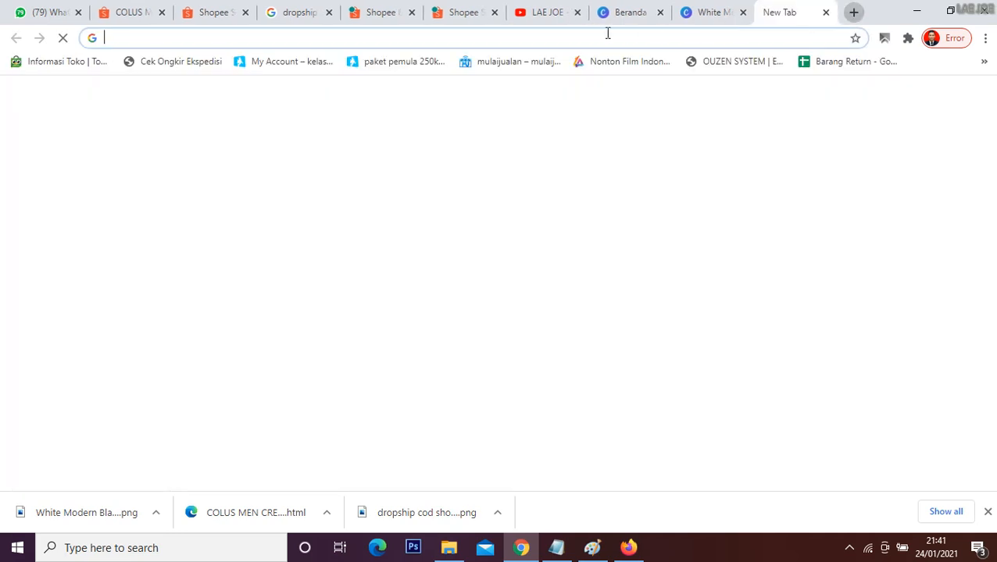
type("toko")
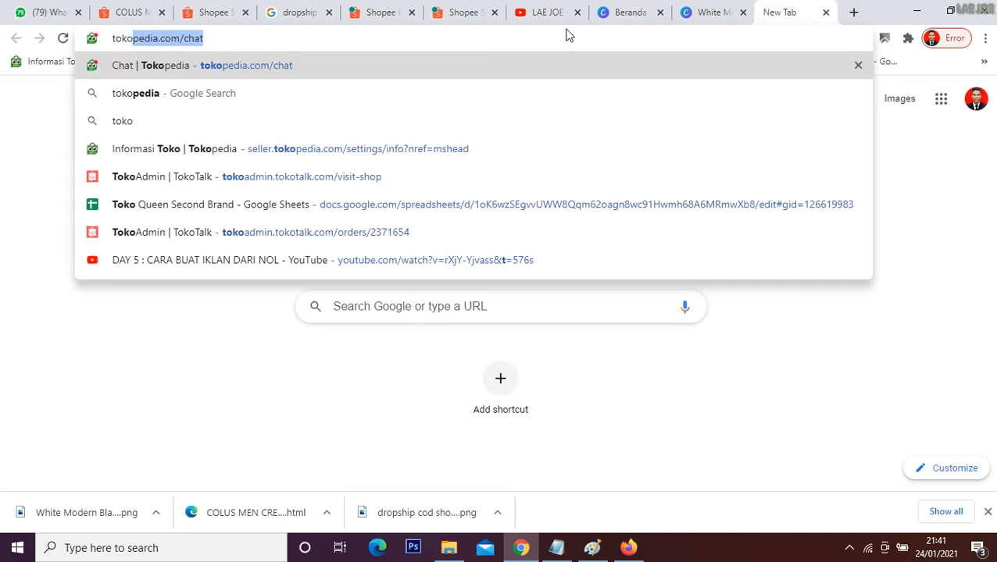
key("Return")
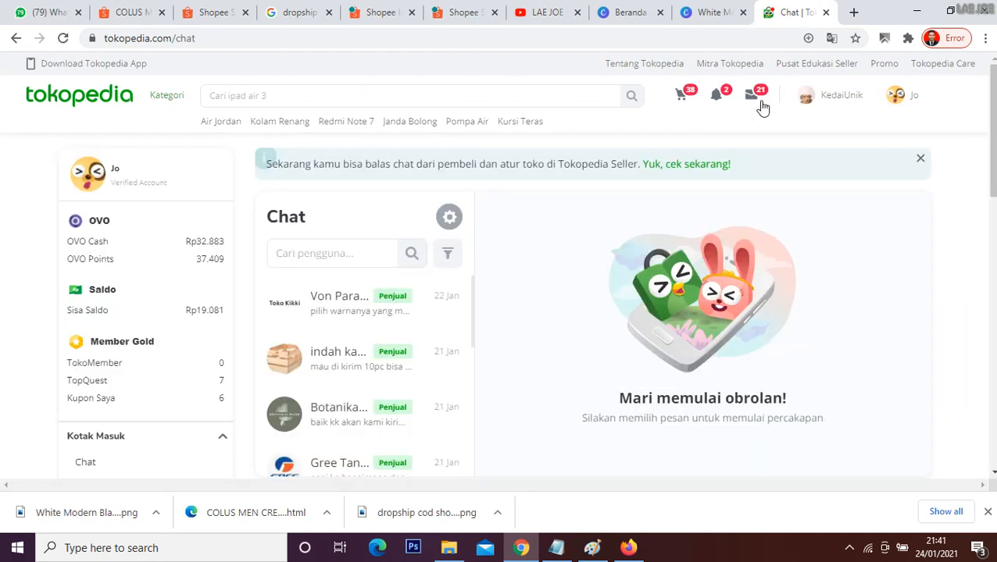
mouse_move(846, 105)
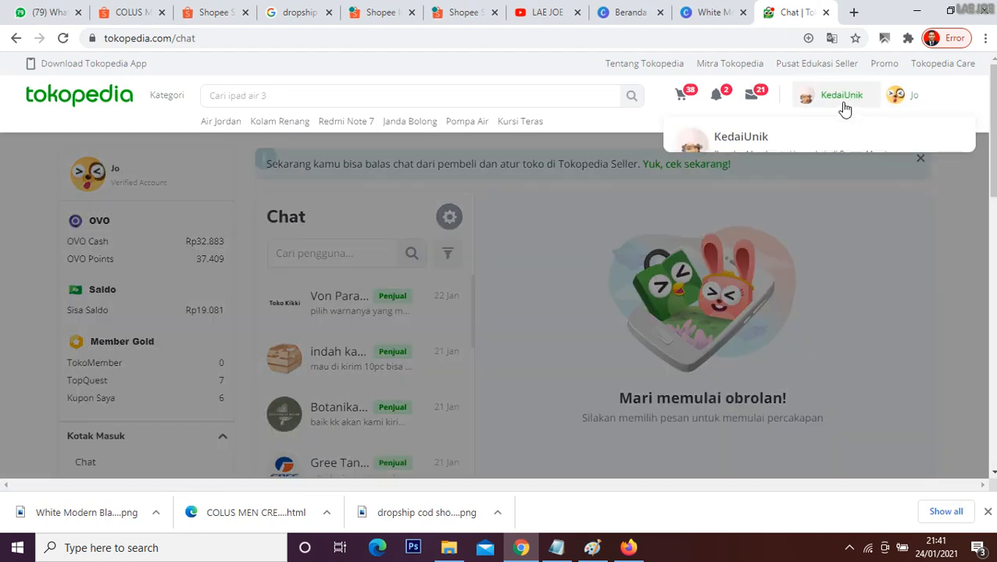
left_click(817, 253)
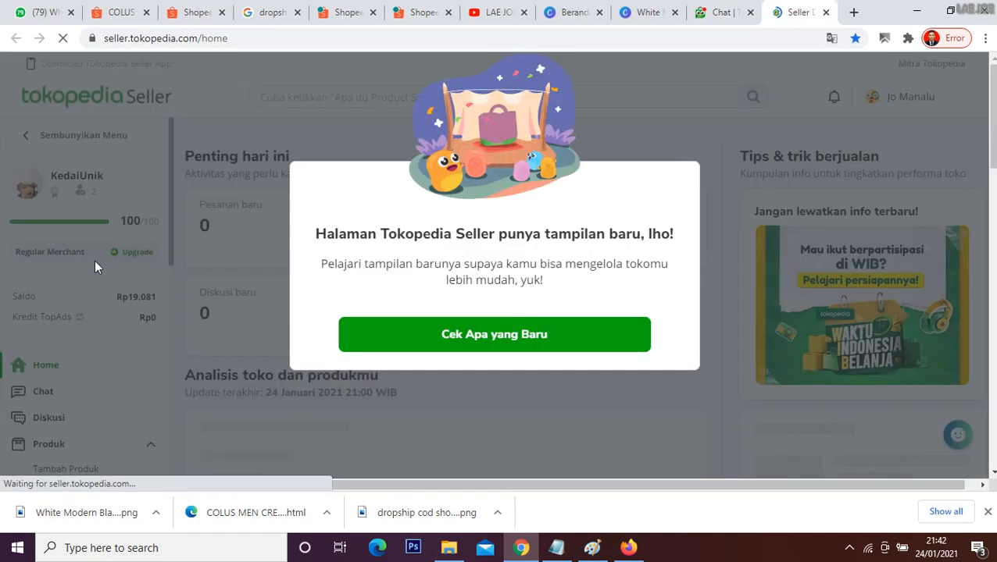
left_click(438, 339)
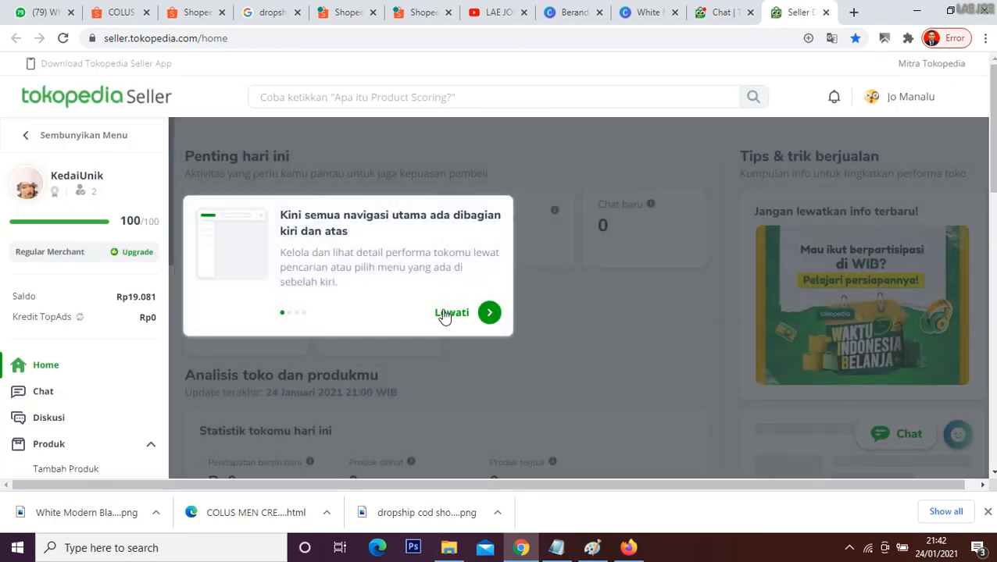
left_click(444, 316)
Step: Look over the Tokopedia Seller navigation options and the YouTube channel's shop tutorial videos, then return to the seller dashboard
scroll(108, 269, "down", 2)
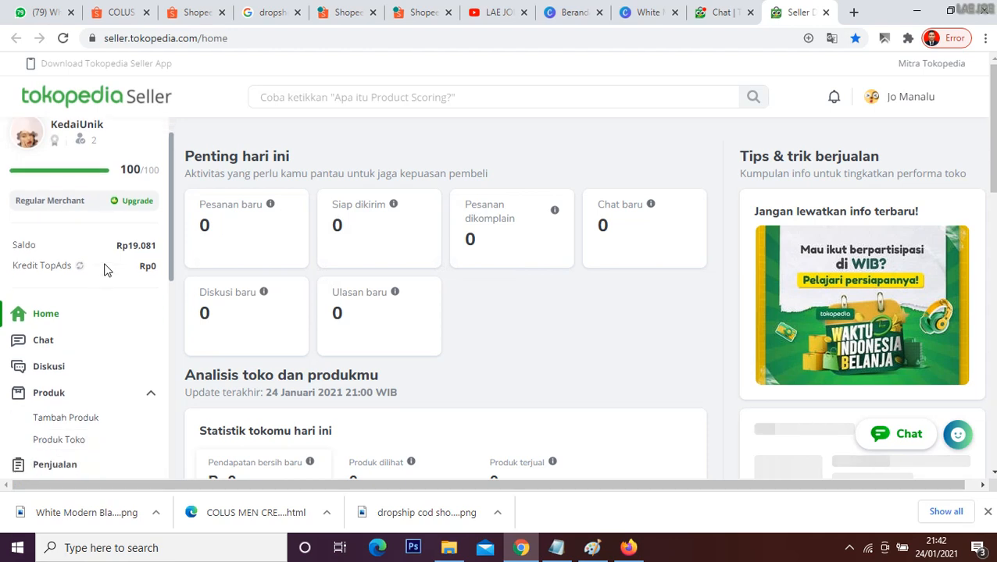
scroll(102, 285, "down", 2)
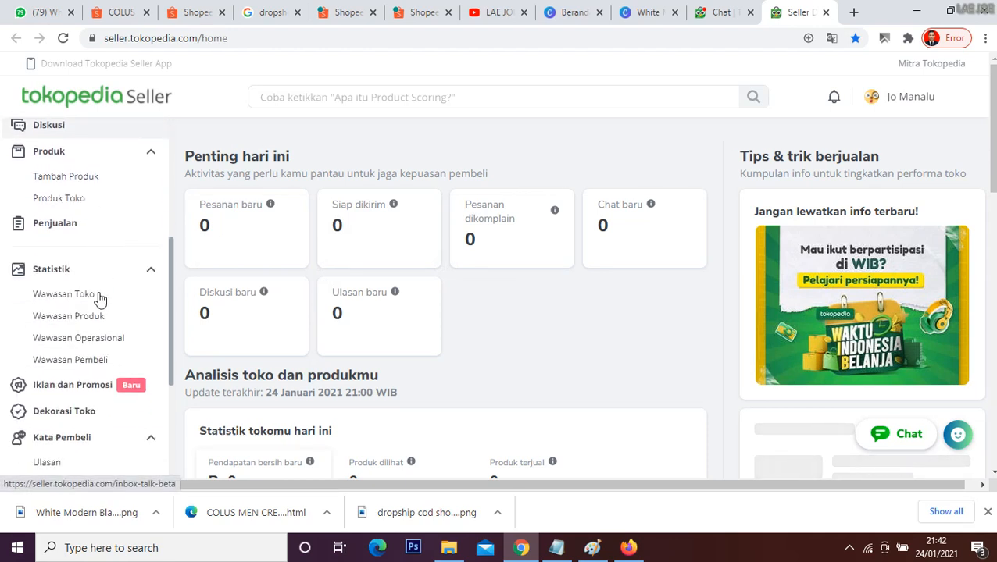
scroll(142, 317, "up", 1)
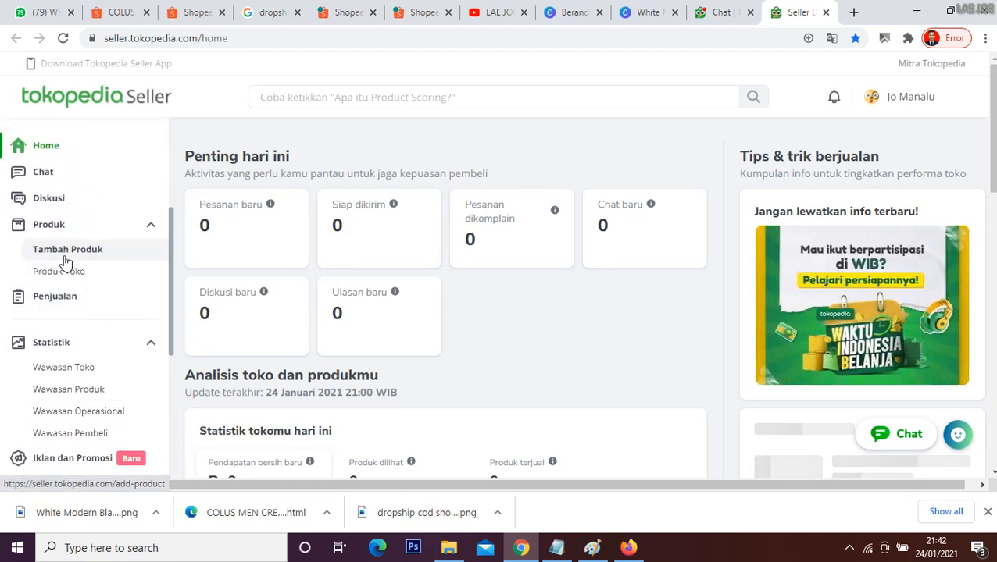
scroll(86, 250, "up", 3)
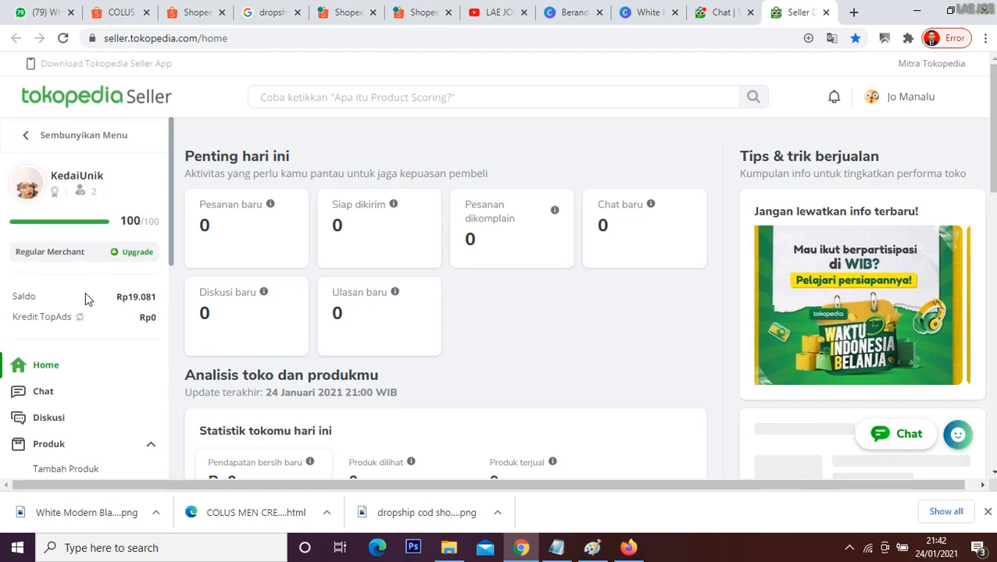
scroll(85, 292, "down", 2)
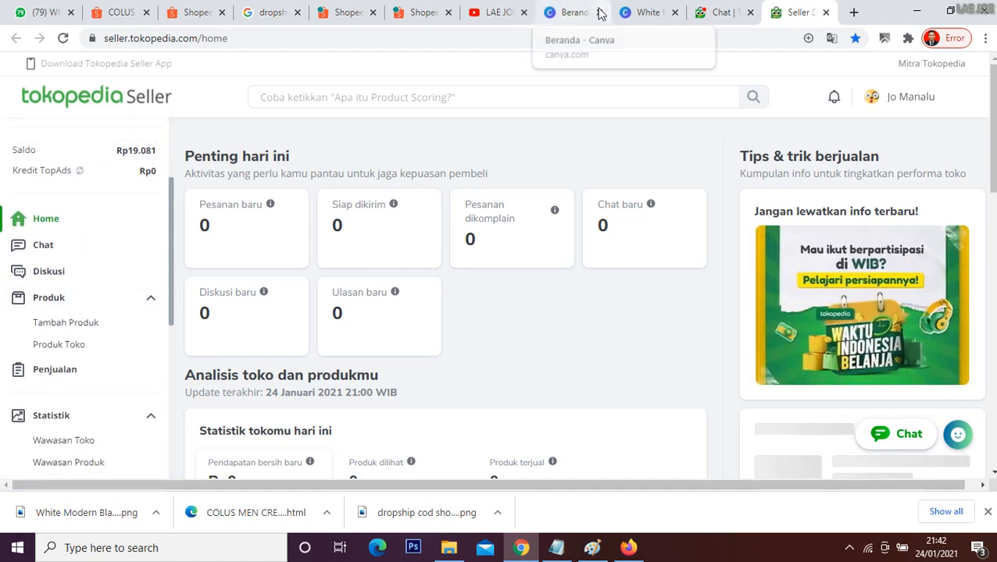
left_click(480, 11)
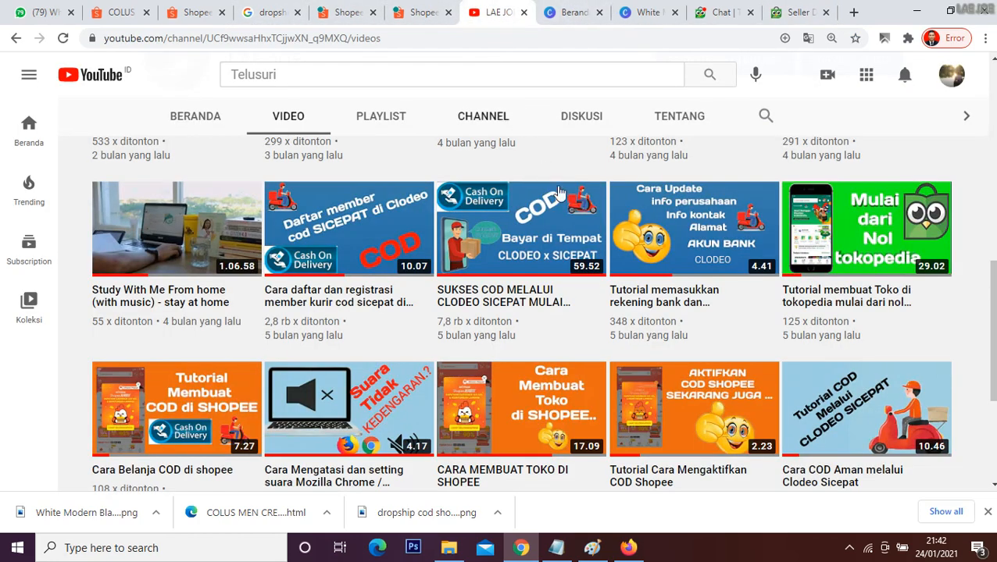
left_click(797, 12)
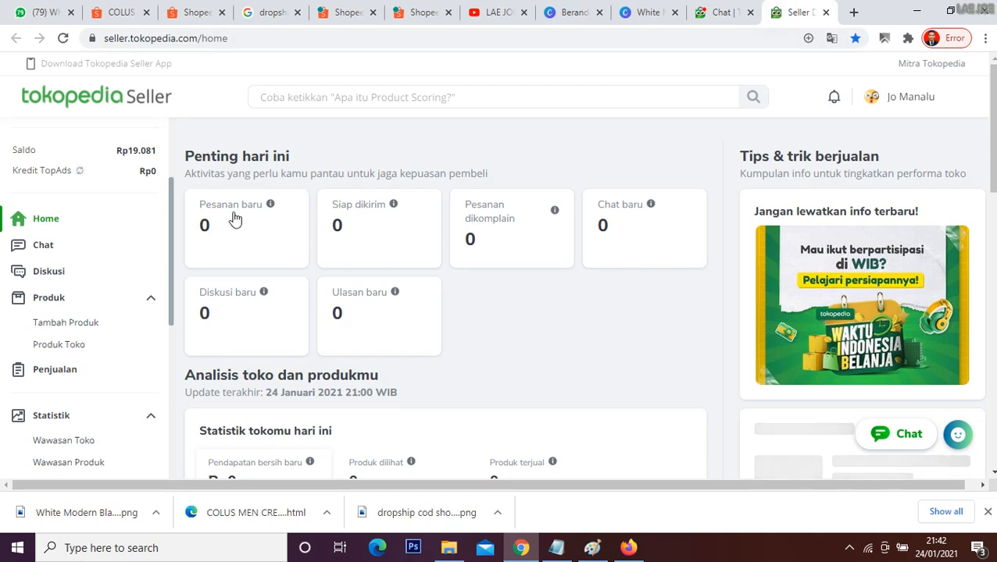
Step: Start a new Tokopedia product and upload "White Modern Black Friday Discount Instagram Post" from Downloads as its main photo (Utama)
left_click(87, 330)
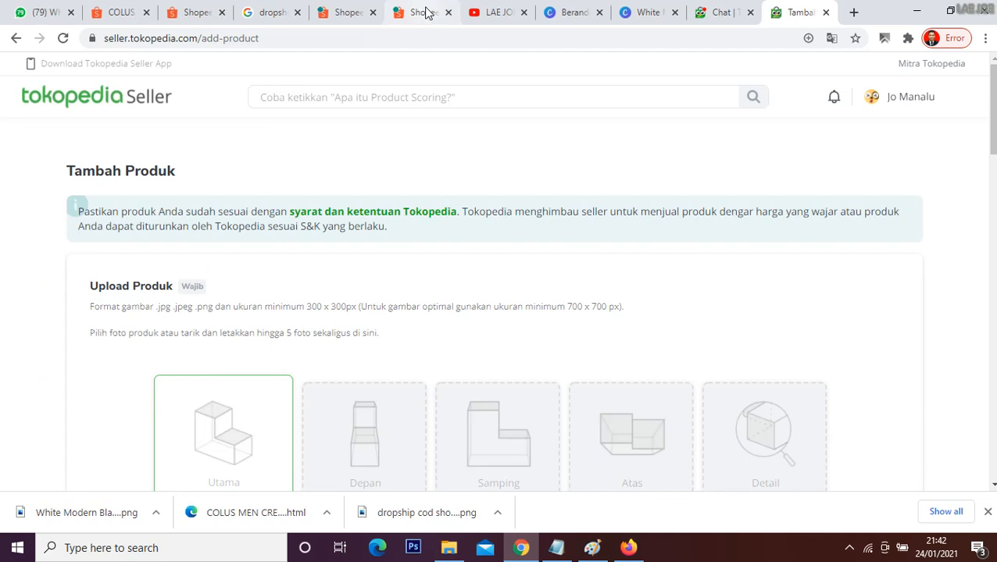
left_click(424, 12)
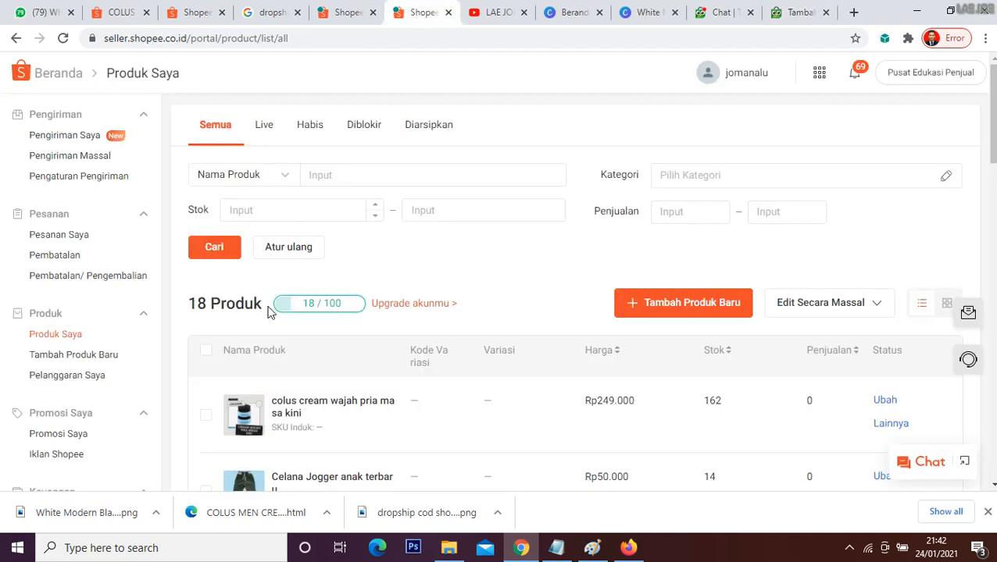
left_click(801, 9)
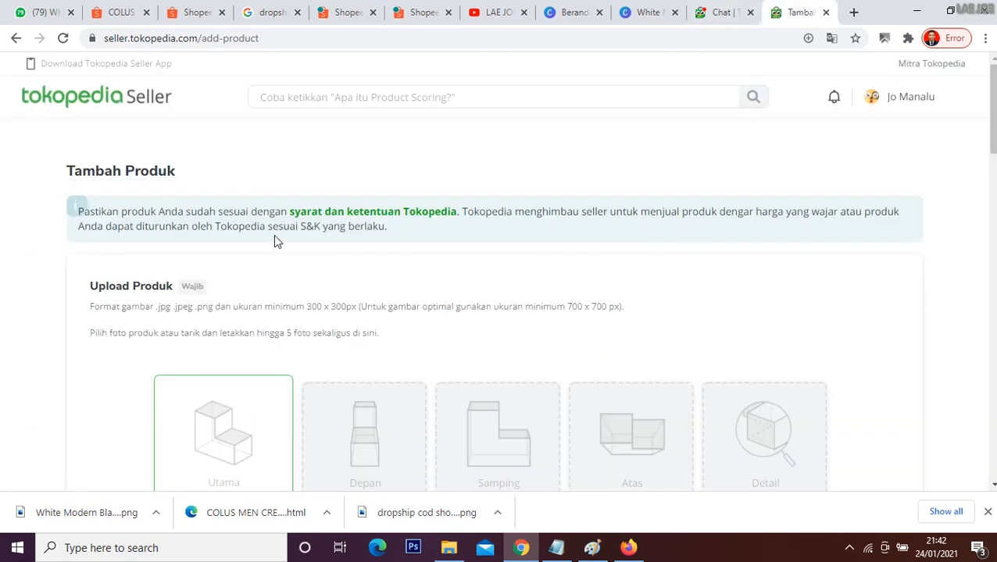
scroll(262, 242, "down", 2)
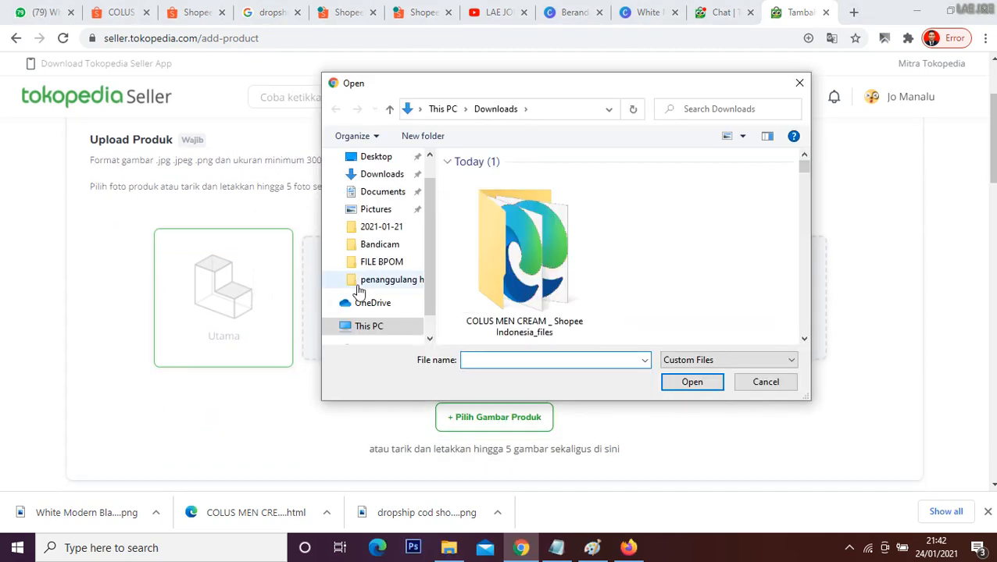
left_click(506, 239)
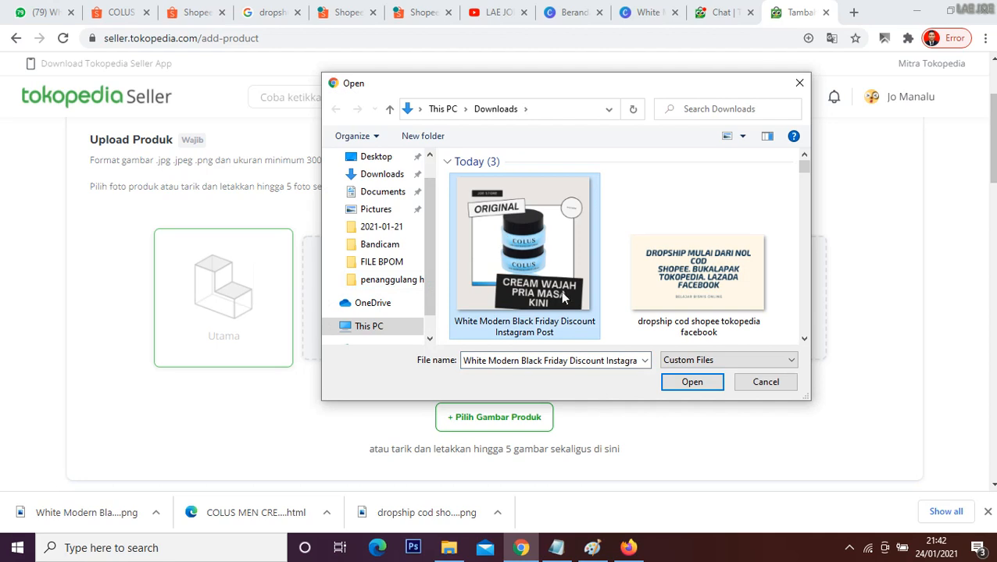
left_click(692, 383)
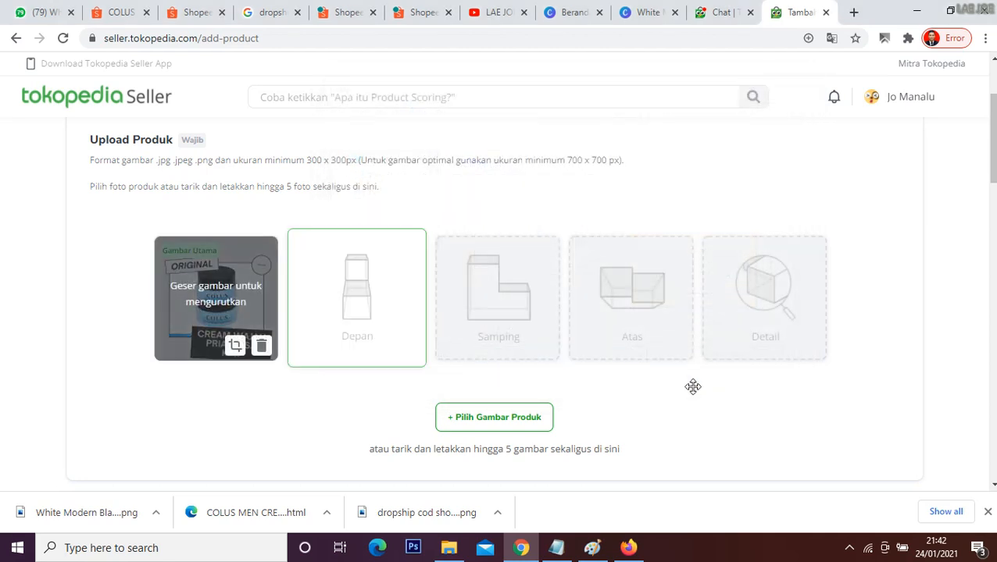
Step: Enter "cream pria masa kini colus" as the Tokopedia product's name (Nama Produk)
scroll(941, 380, "down", 4)
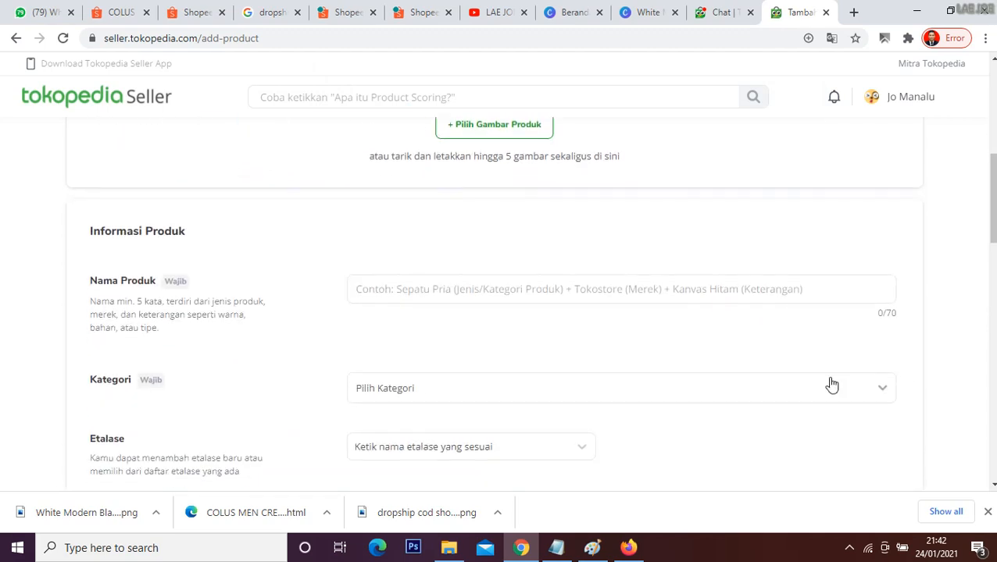
left_click(471, 295)
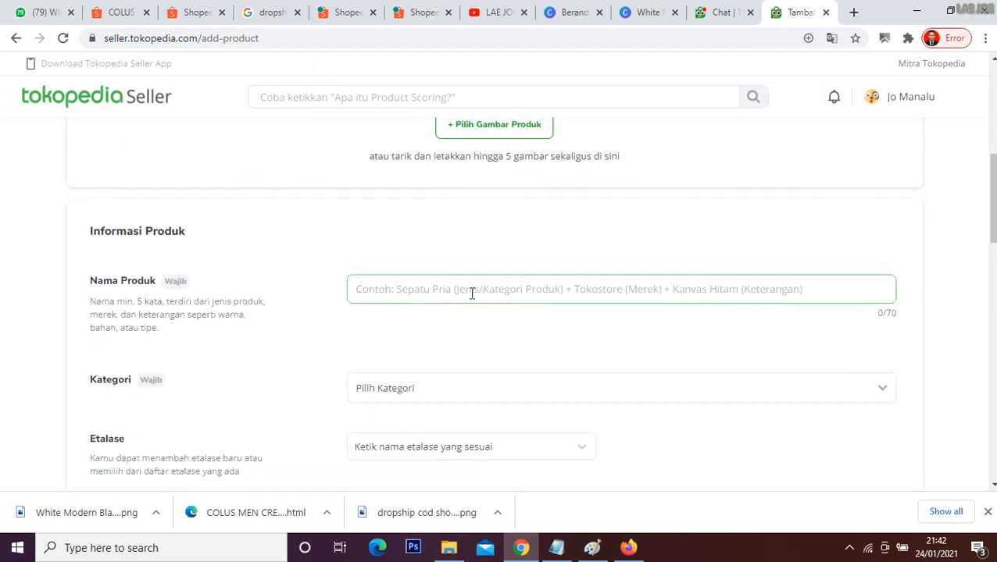
type("cream pria masa kini")
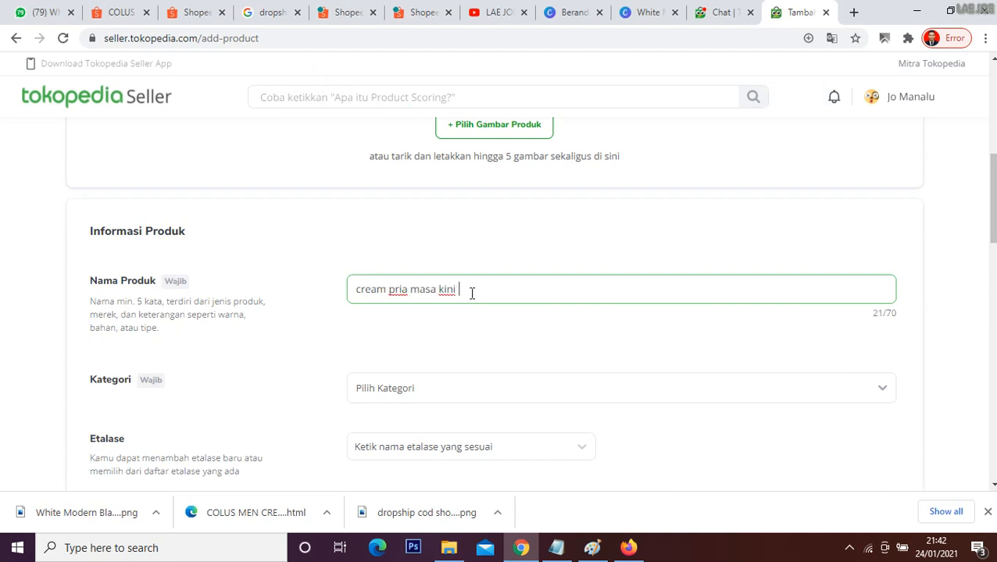
type("co")
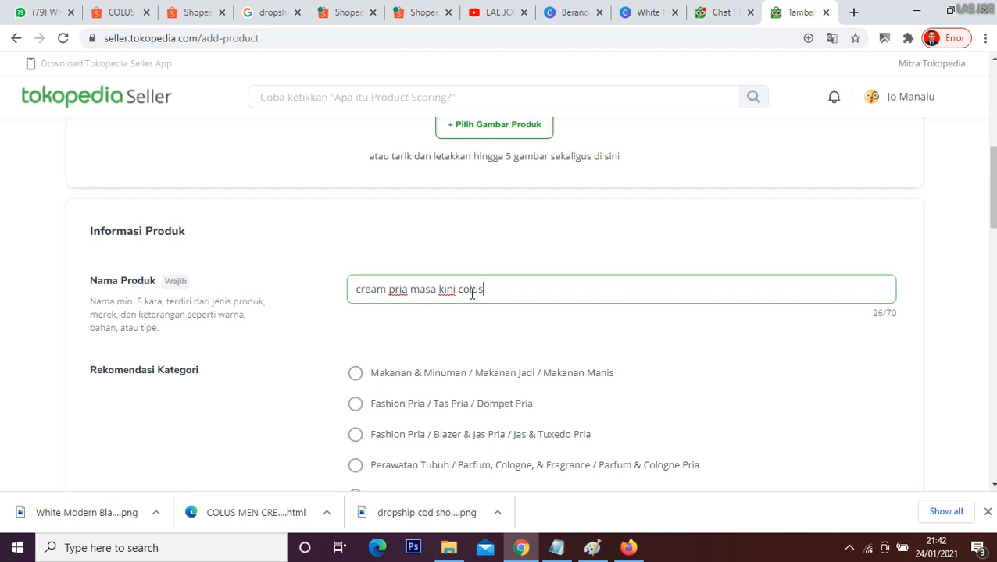
type("lus")
scroll(547, 349, "down", 3)
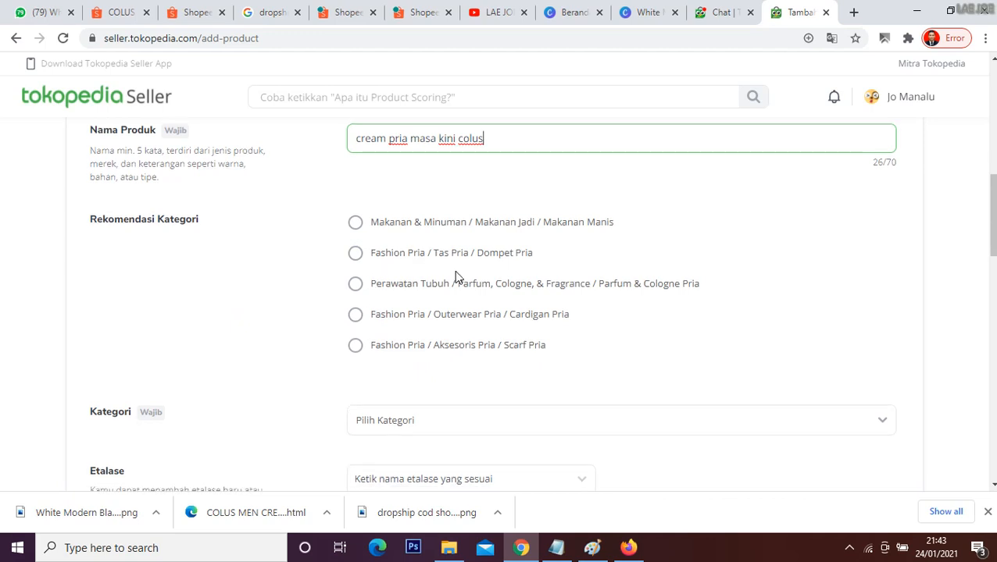
Step: Choose the recommended category Perawatan Tubuh / Parfum, Cologne, & Fragrance / Parfum & Cologne Pria for the product
scroll(456, 281, "down", 3)
scroll(459, 291, "up", 3)
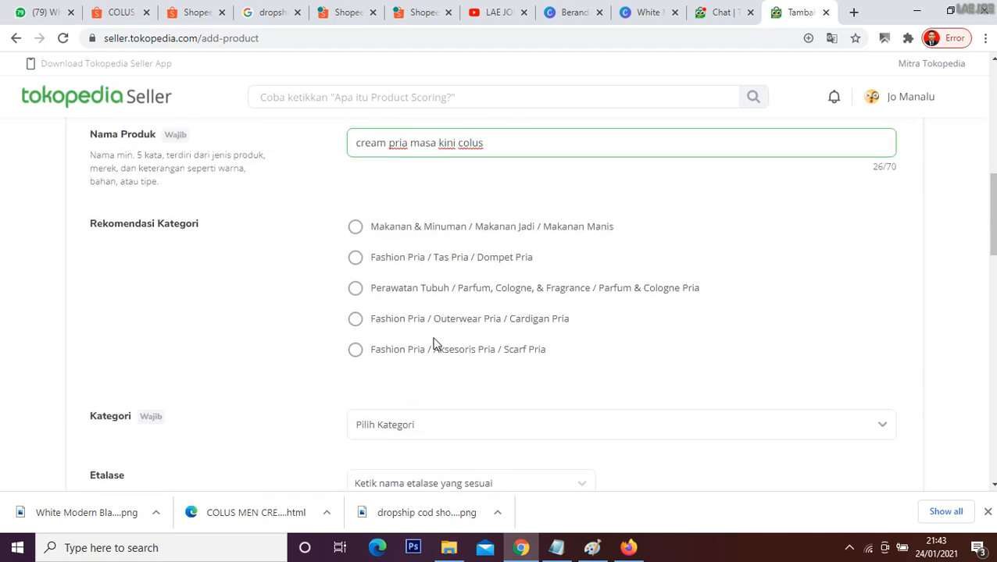
left_click(369, 295)
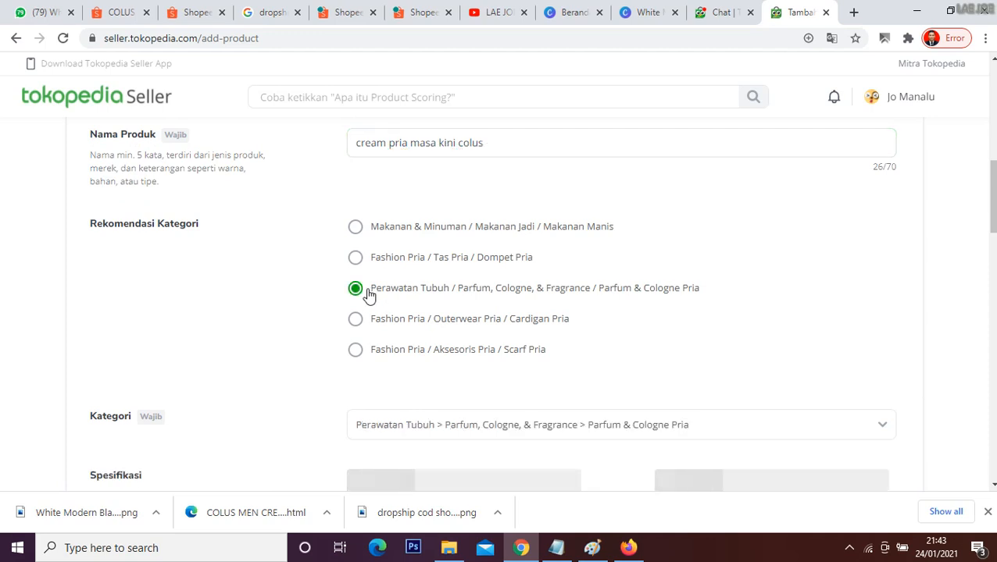
Step: Check the available brand (Merek) options without choosing one, and assign the product to the Kecantikan showcase (Etalase)
scroll(552, 322, "down", 3)
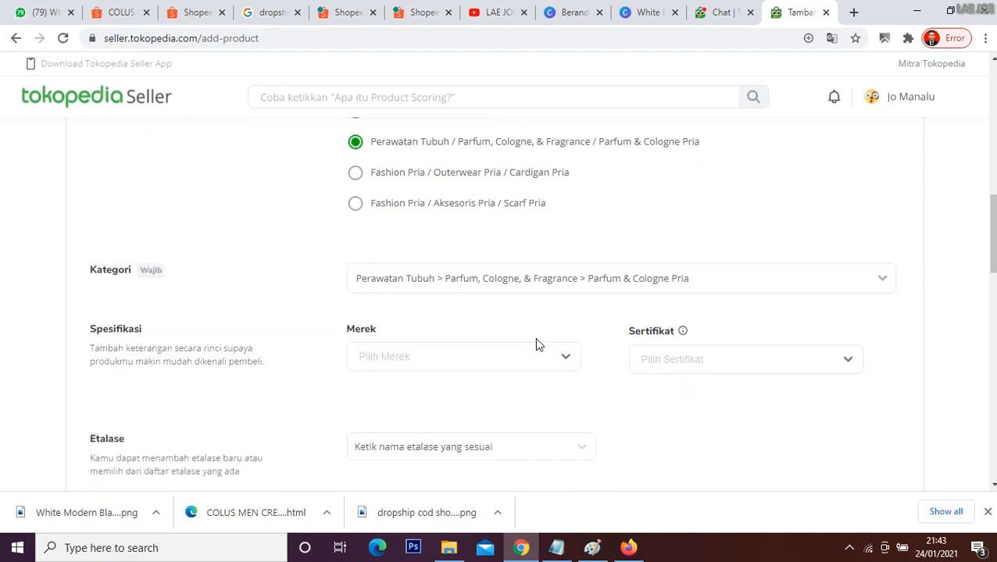
left_click(533, 359)
scroll(529, 361, "down", 2)
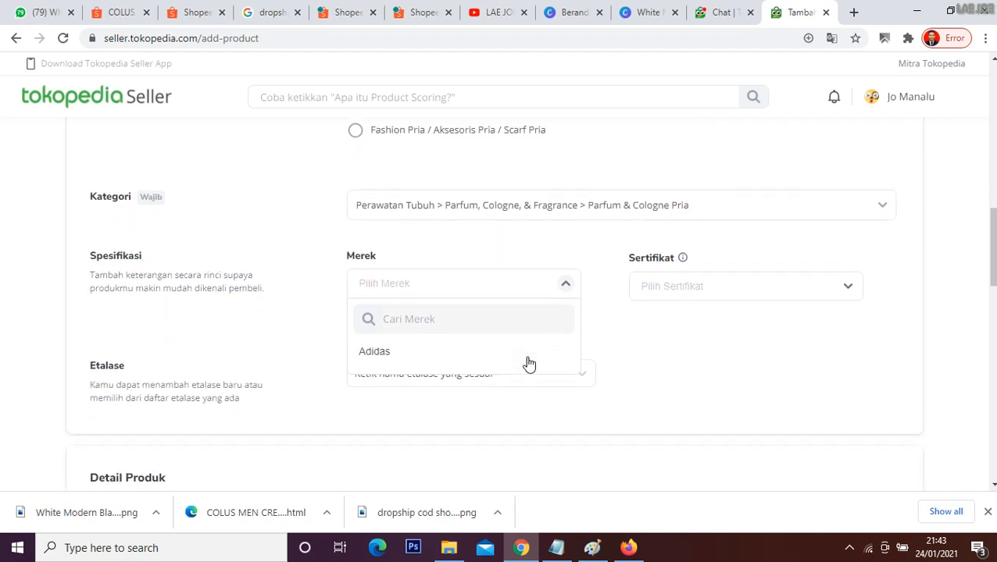
scroll(485, 343, "down", 2)
scroll(674, 236, "up", 1)
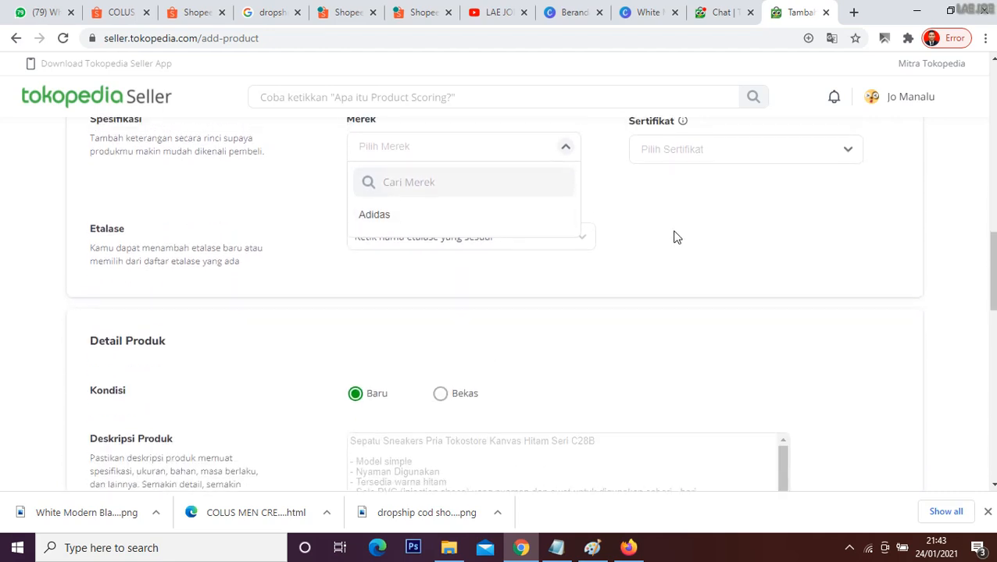
left_click(762, 301)
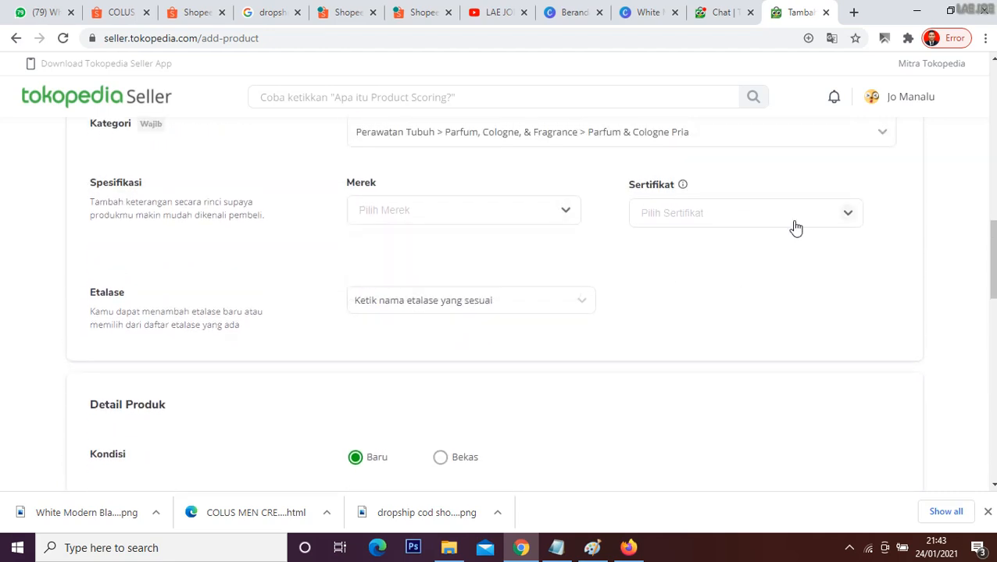
left_click(582, 301)
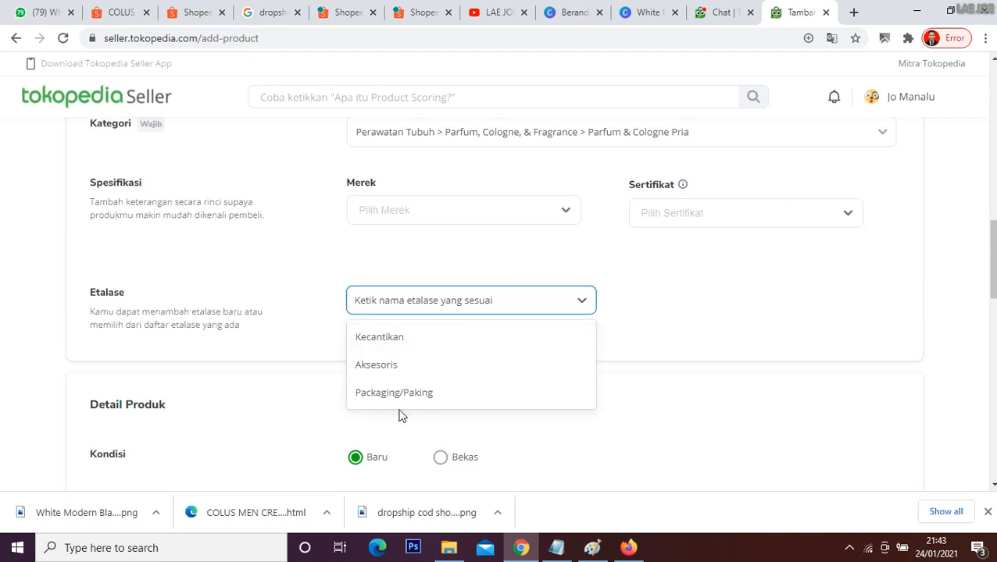
left_click(399, 344)
Step: Copy the Colus Men Cream description without its hashtags from the supplier's Shopee listing into the Tokopedia product description (Deskripsi Produk)
scroll(676, 352, "down", 1)
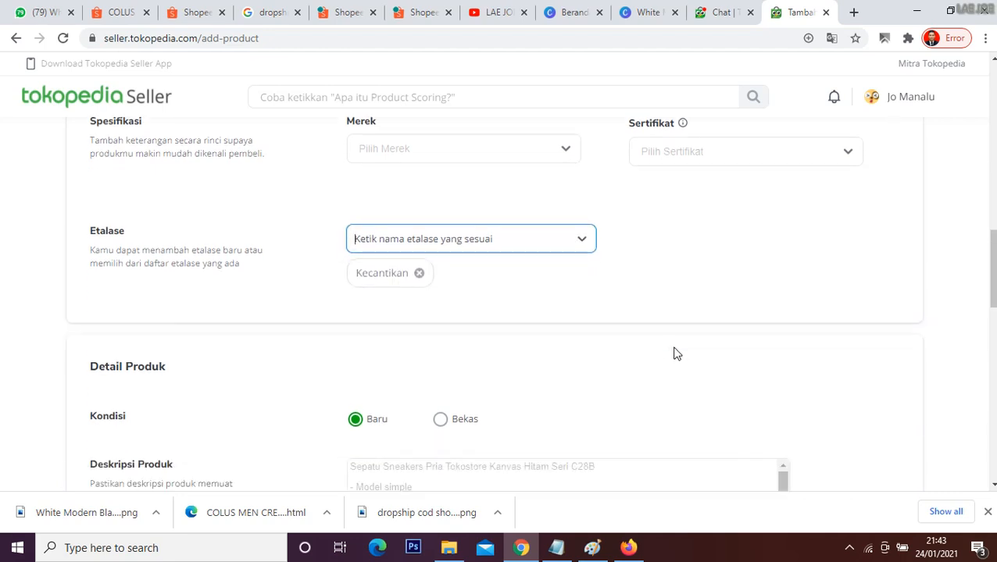
scroll(676, 352, "down", 2)
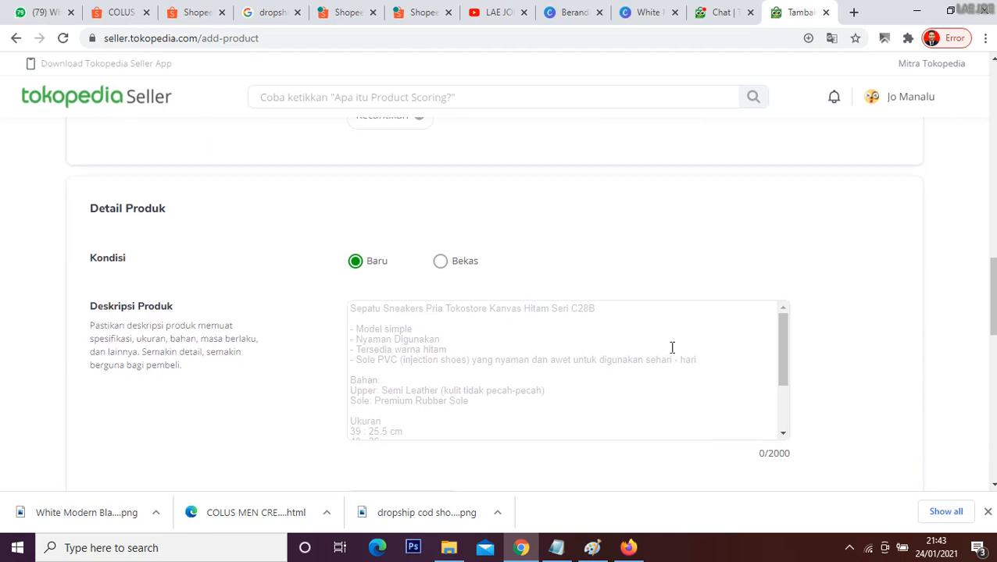
scroll(672, 347, "down", 2)
scroll(671, 349, "up", 2)
left_click(397, 325)
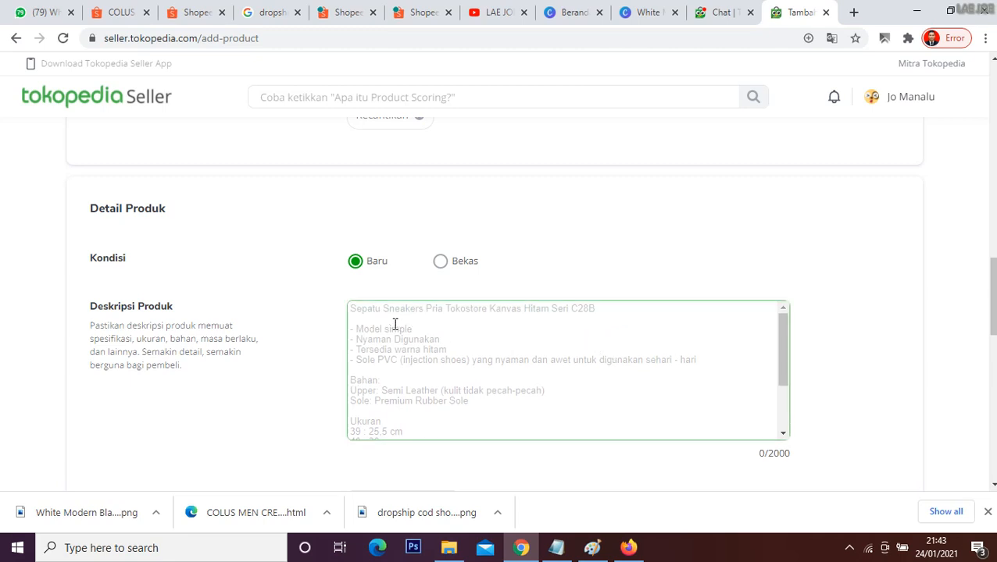
left_click(420, 12)
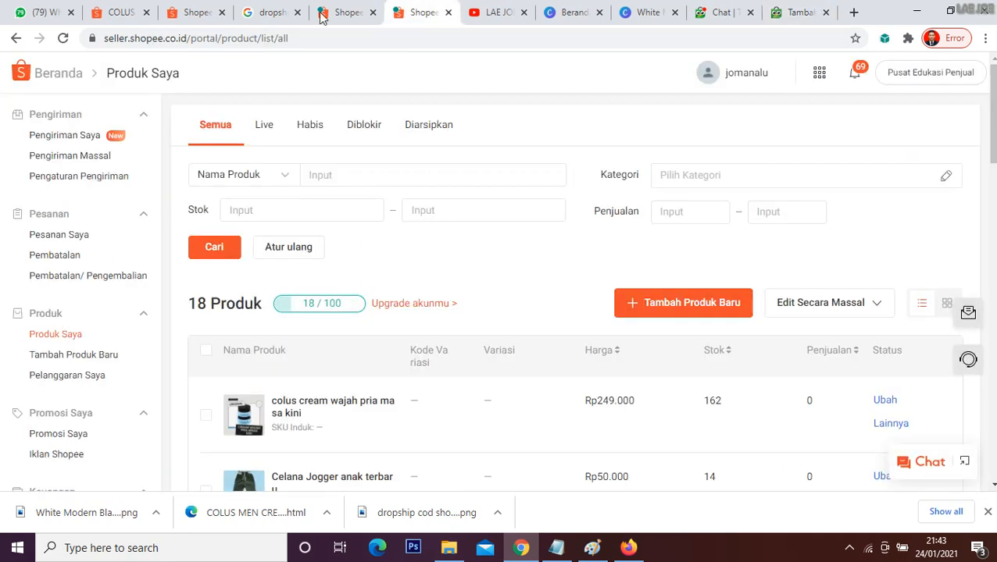
left_click(100, 9)
scroll(234, 250, "down", 6)
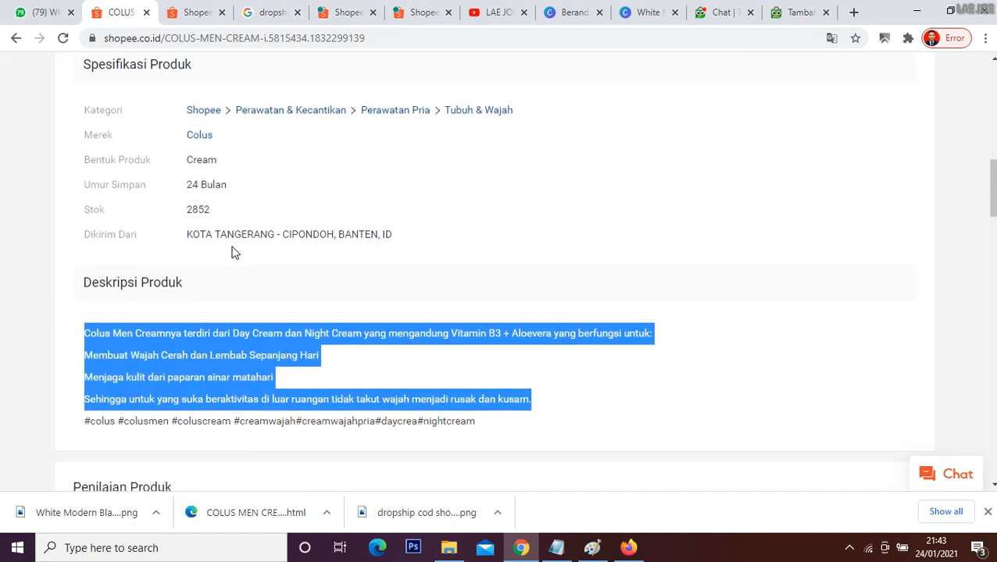
scroll(234, 252, "down", 2)
left_click(166, 222)
left_click_drag(85, 193, 534, 270)
key("ctrl+c")
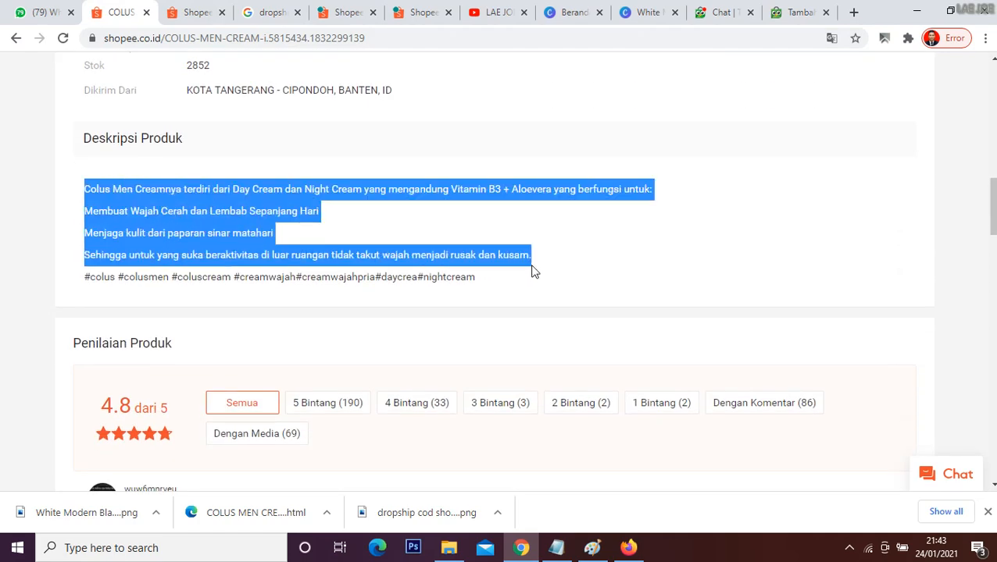
left_click(792, 10)
key("ctrl+v")
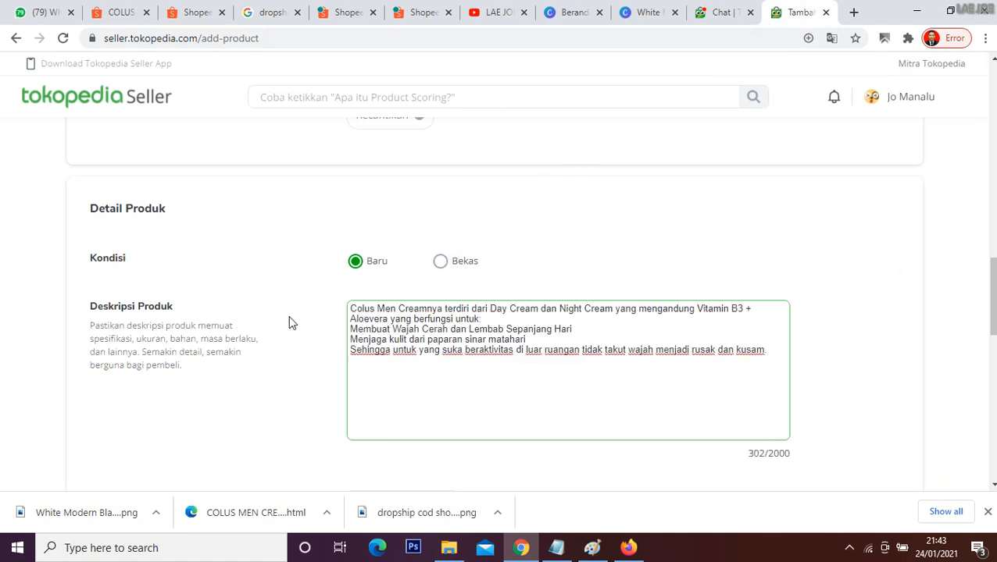
Step: Set the product's unit price (Harga Satuan) to Rp 249.000
scroll(289, 320, "down", 4)
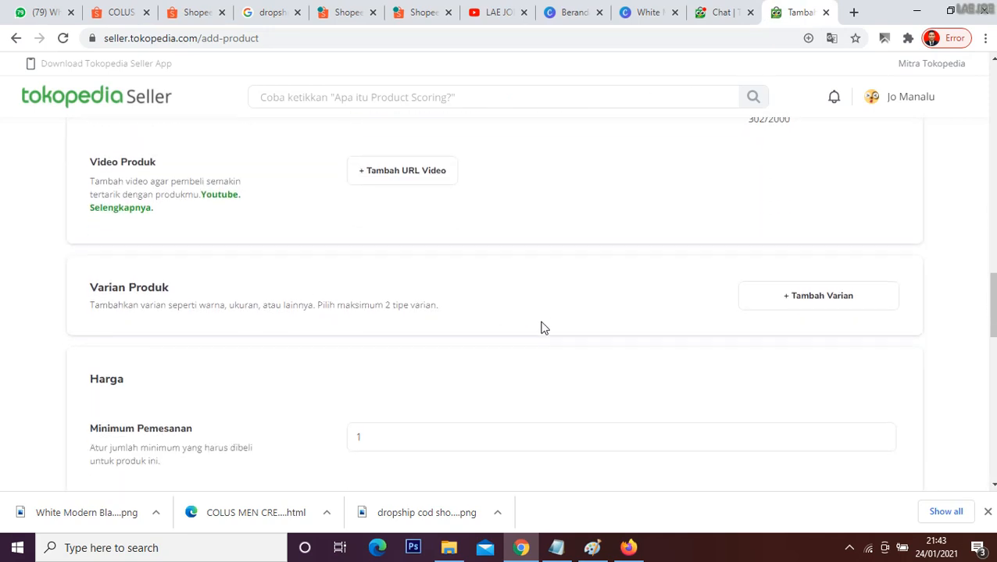
scroll(544, 328, "down", 2)
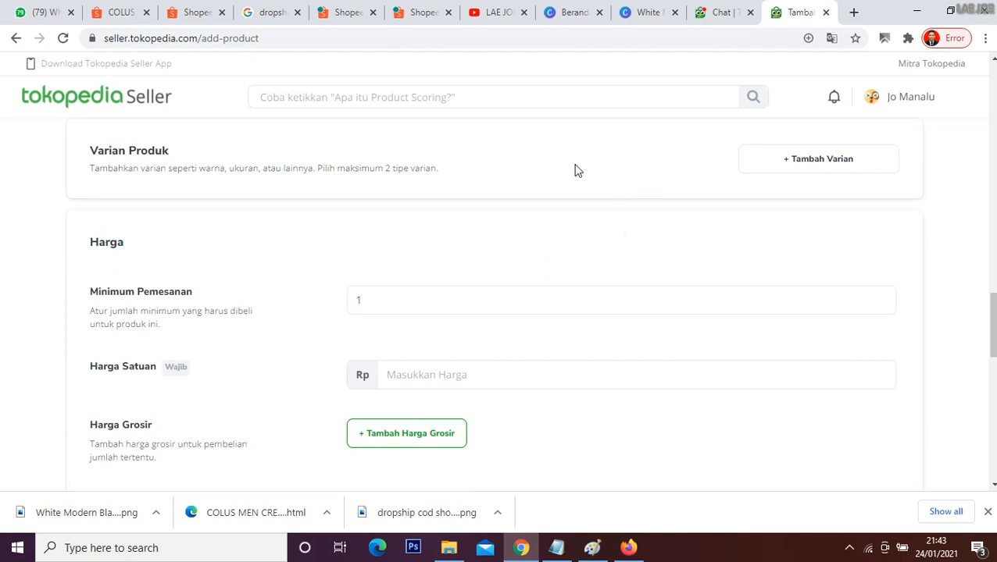
left_click(404, 303)
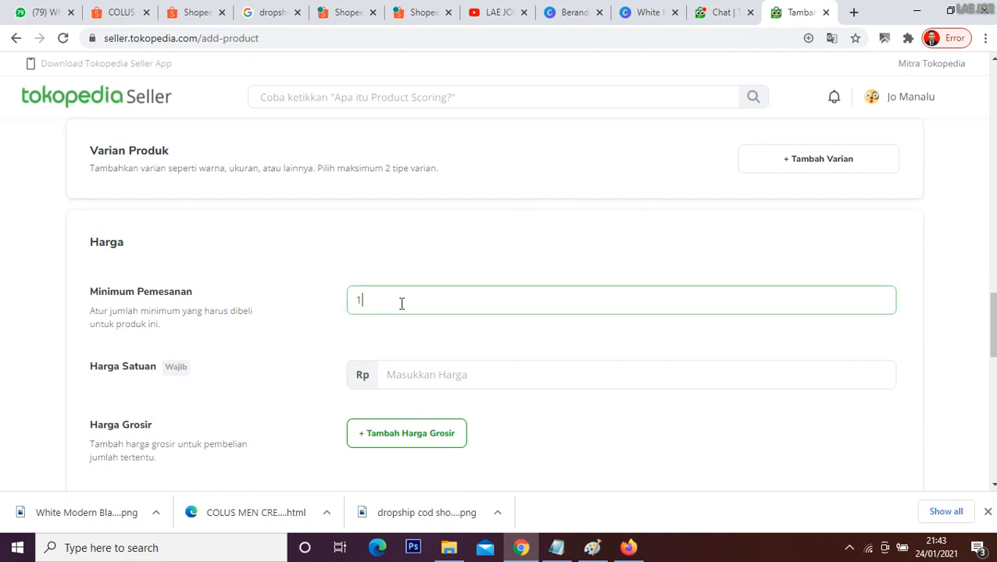
left_click(442, 370)
type("2490000")
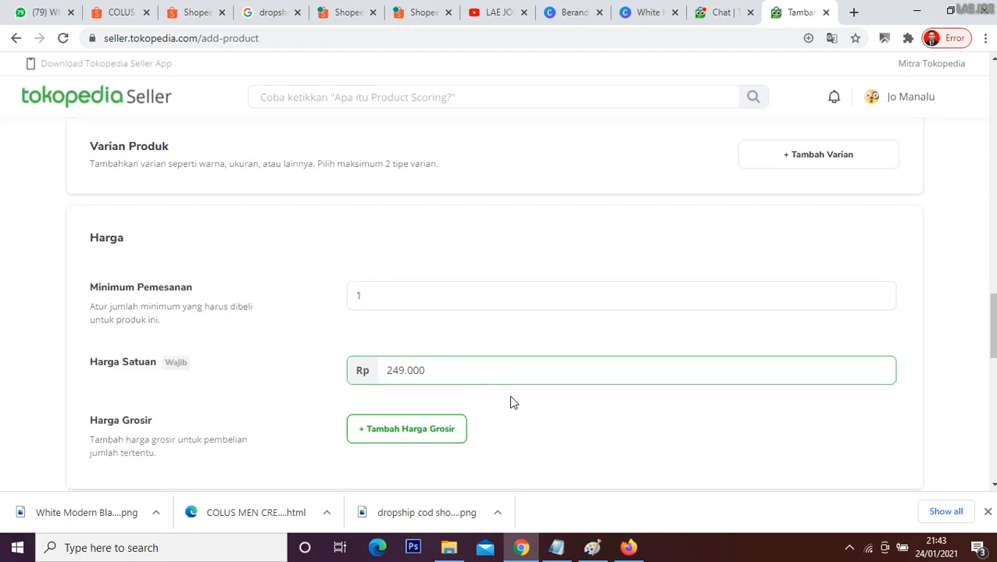
Step: Set the product's stock (Stok Produk) to 162, checking the figure against the supplier's Shopee listing
scroll(508, 402, "down", 5)
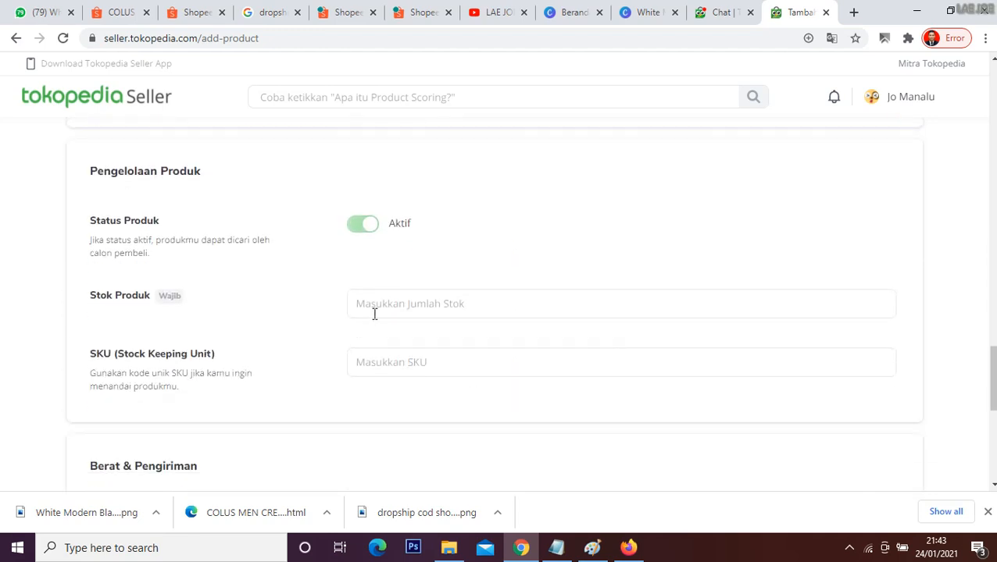
left_click(374, 307)
type("162")
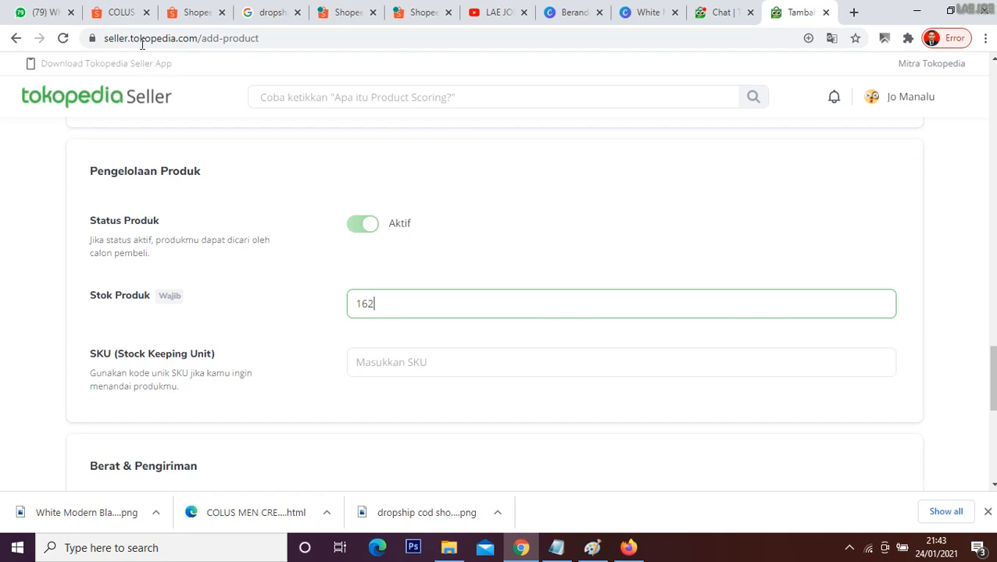
left_click(129, 12)
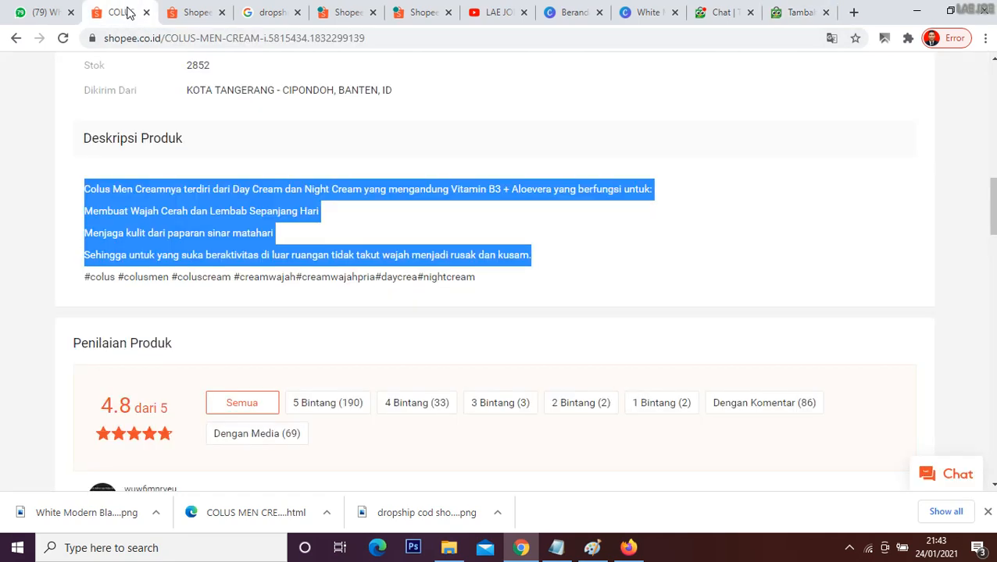
scroll(402, 269, "up", 5)
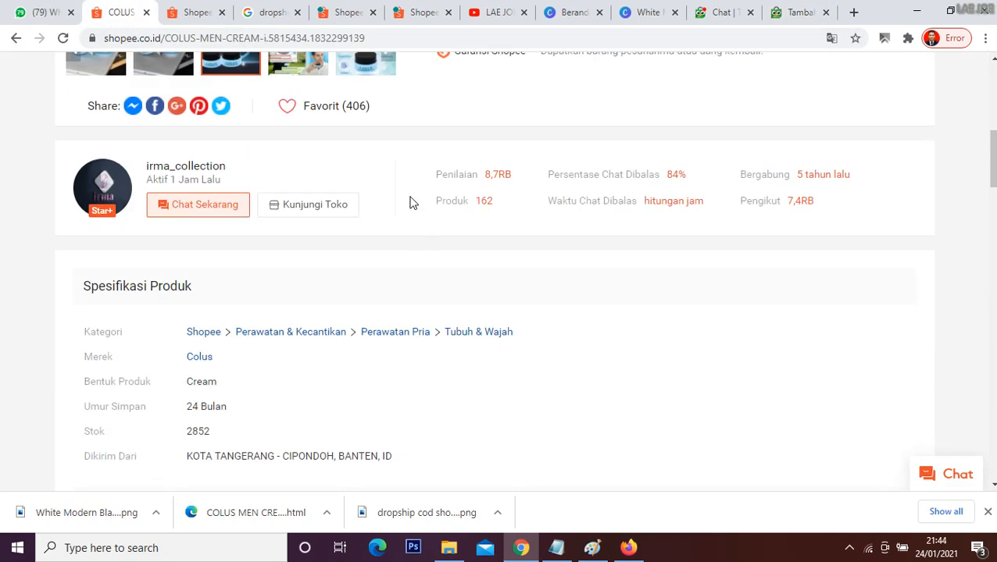
left_click_drag(506, 204, 483, 201)
left_click(525, 264)
left_click(799, 8)
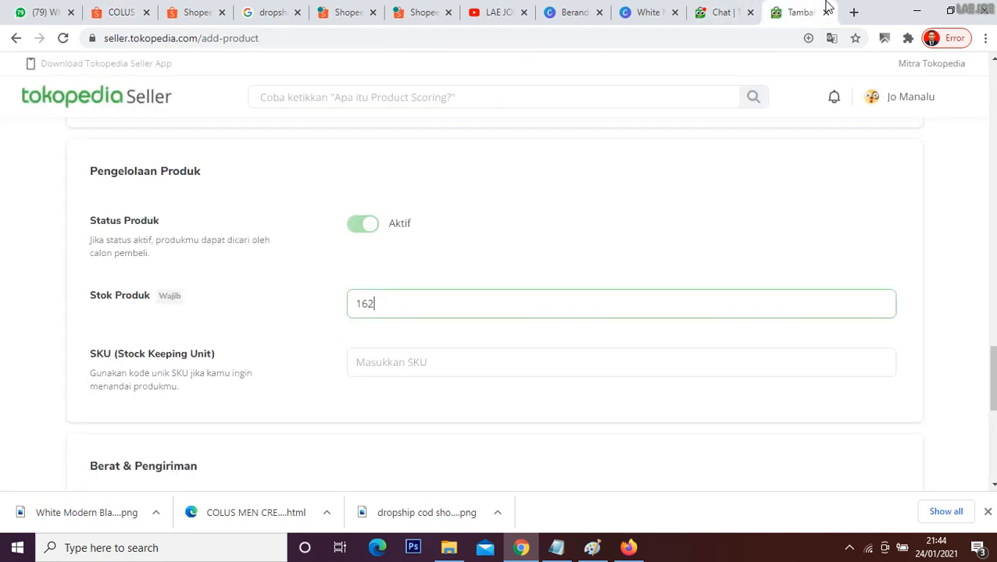
Step: Enter 1 gram as the product's weight (Berat Produk) and save the product with the default shipping settings
scroll(442, 248, "down", 2)
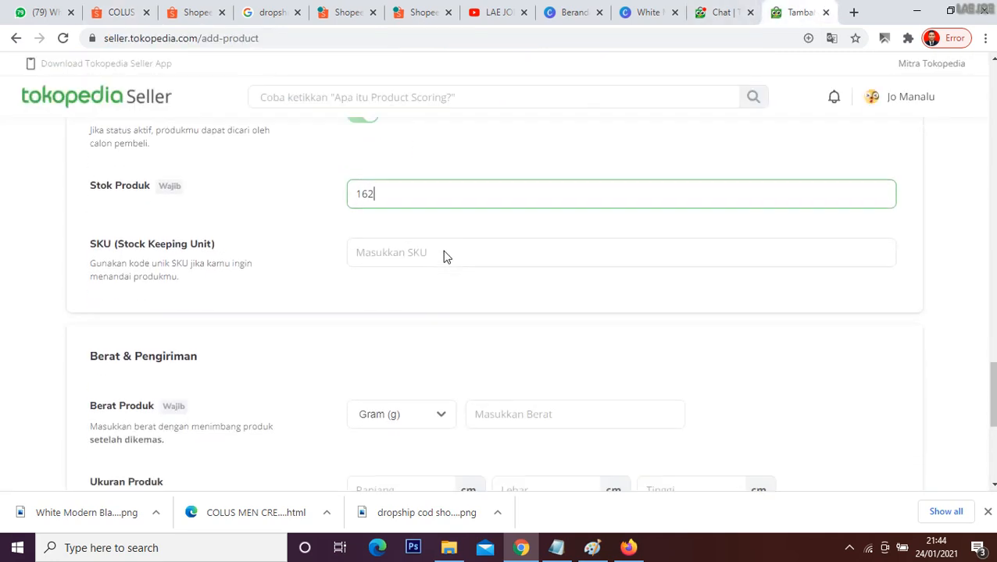
scroll(449, 266, "down", 3)
left_click(502, 231)
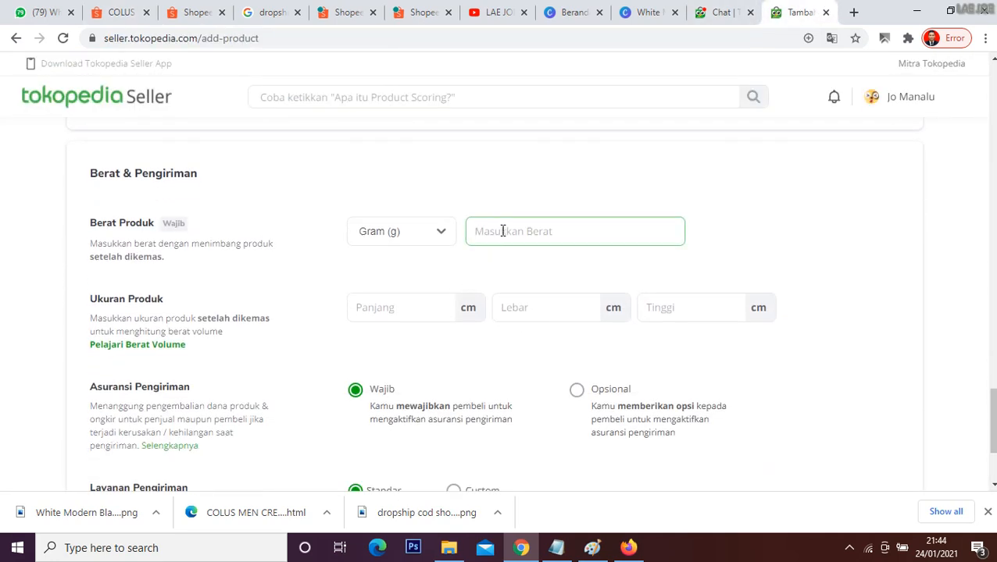
type("100")
scroll(534, 318, "down", 2)
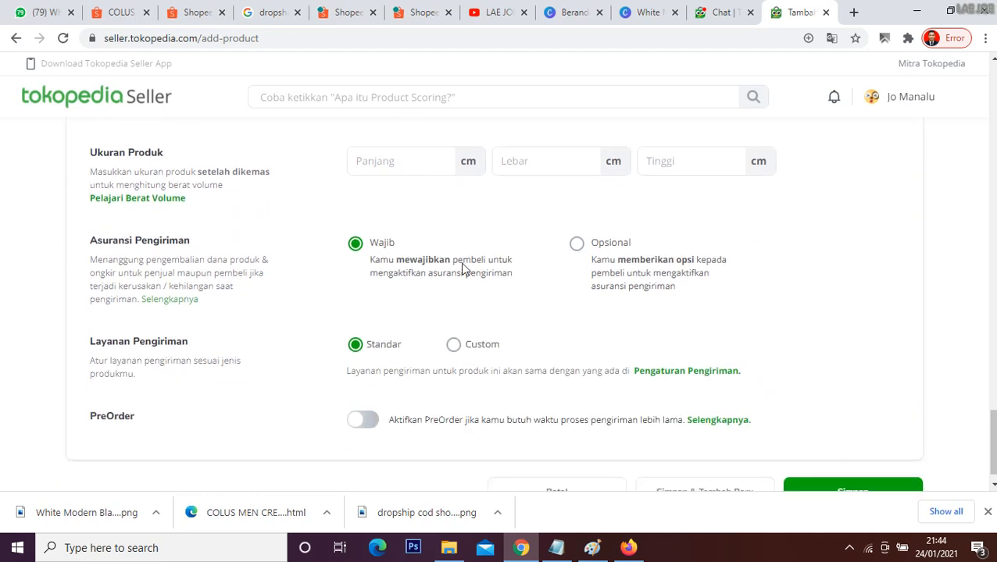
scroll(491, 330, "down", 1)
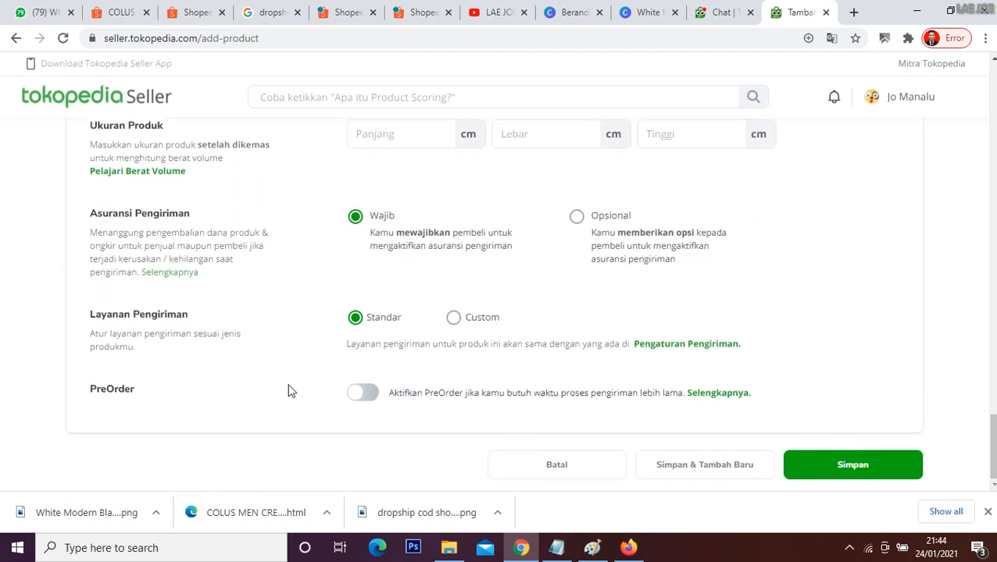
left_click(832, 466)
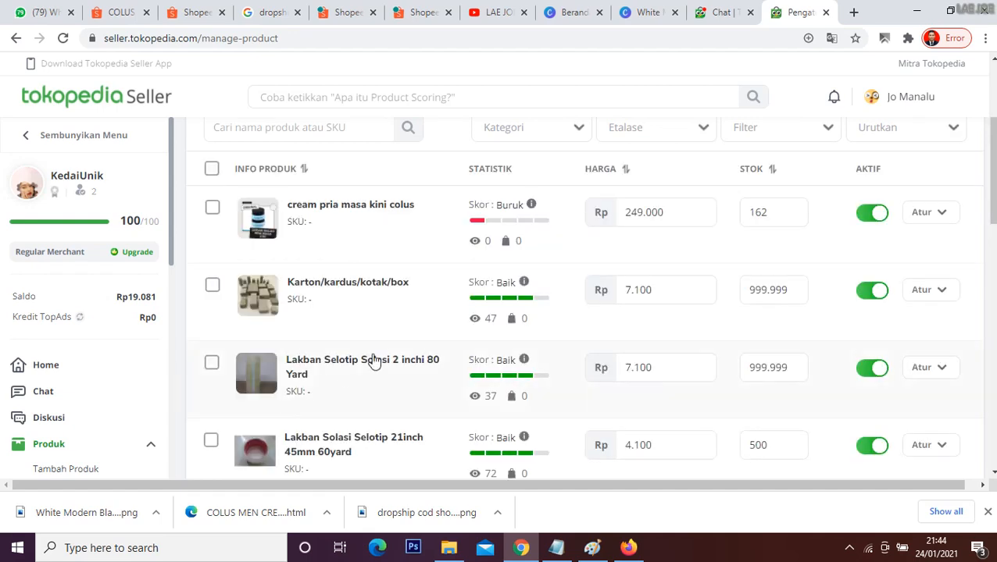
Step: Examine the new cream's entry and quality score in the store's product list
scroll(521, 292, "up", 2)
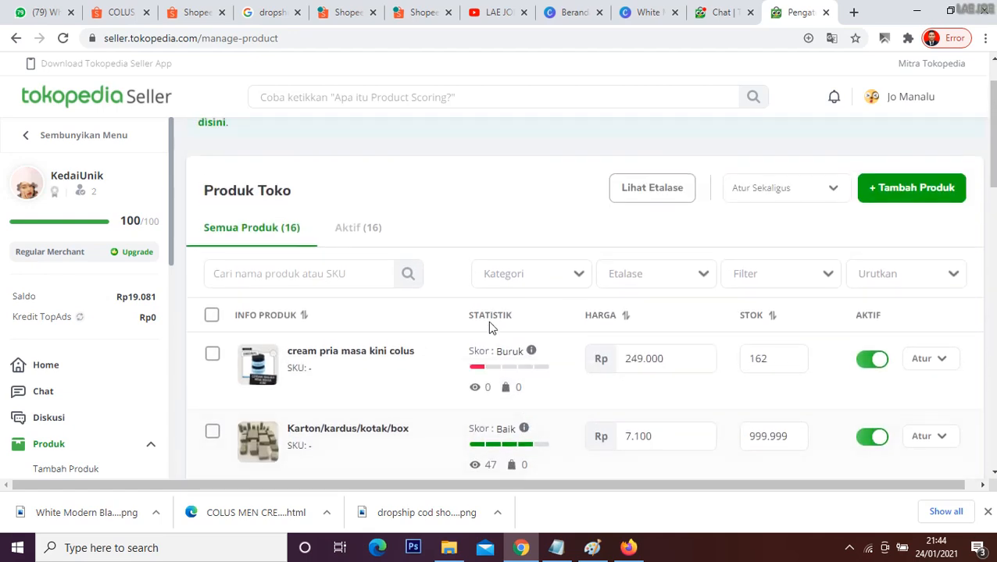
double_click(506, 355)
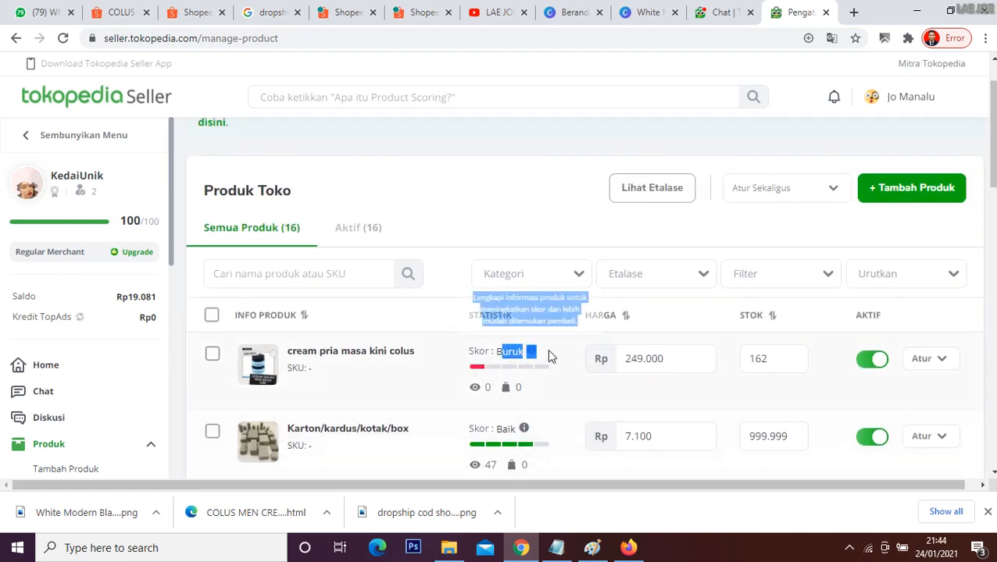
left_click(566, 396)
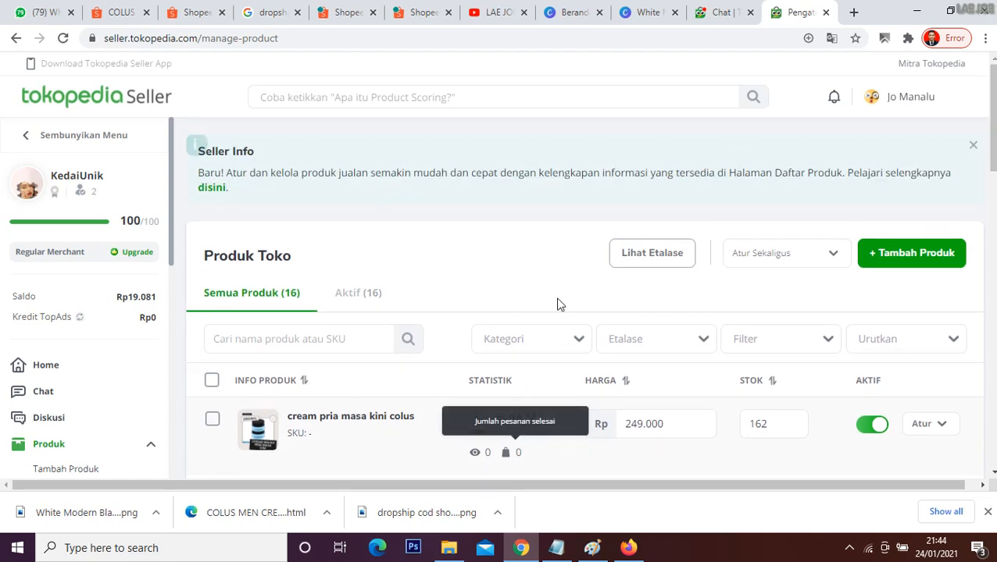
Step: Open Facebook Marketplace's own selling listings page in a new browser tab
left_click(852, 12)
type("facebook.com/marketplace/you/selling")
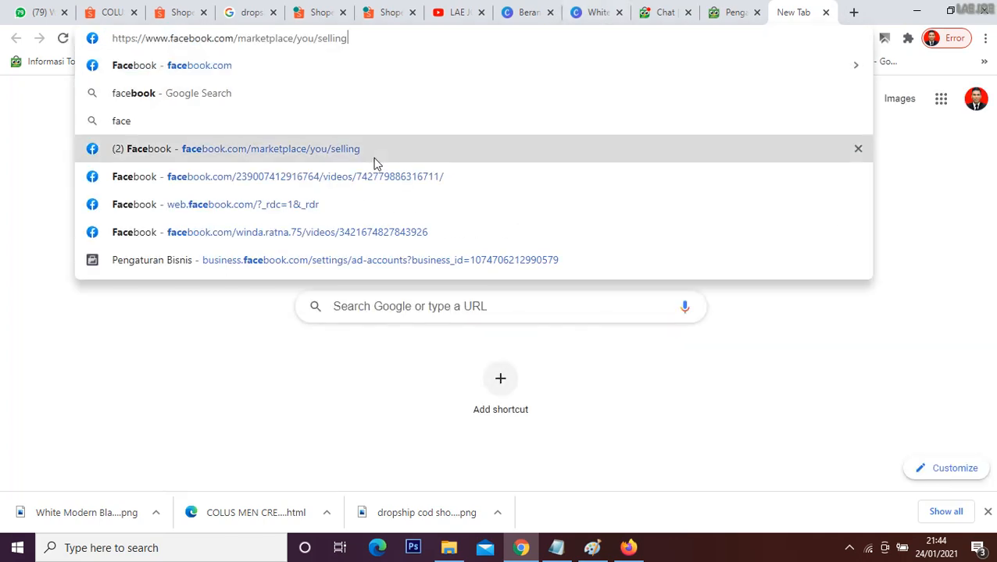
left_click(374, 159)
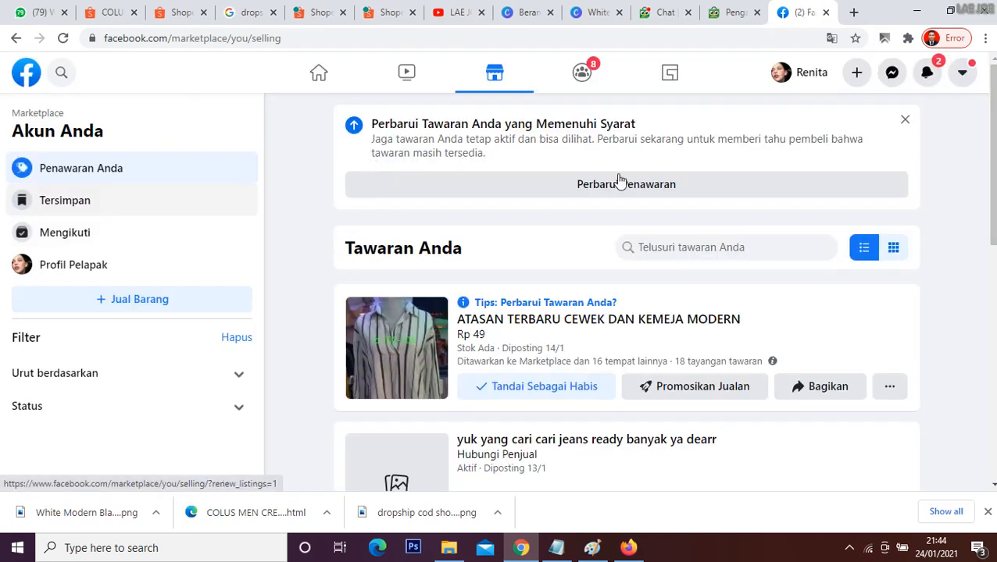
Step: Switch Facebook to the second saved account in the account switcher
left_click(961, 73)
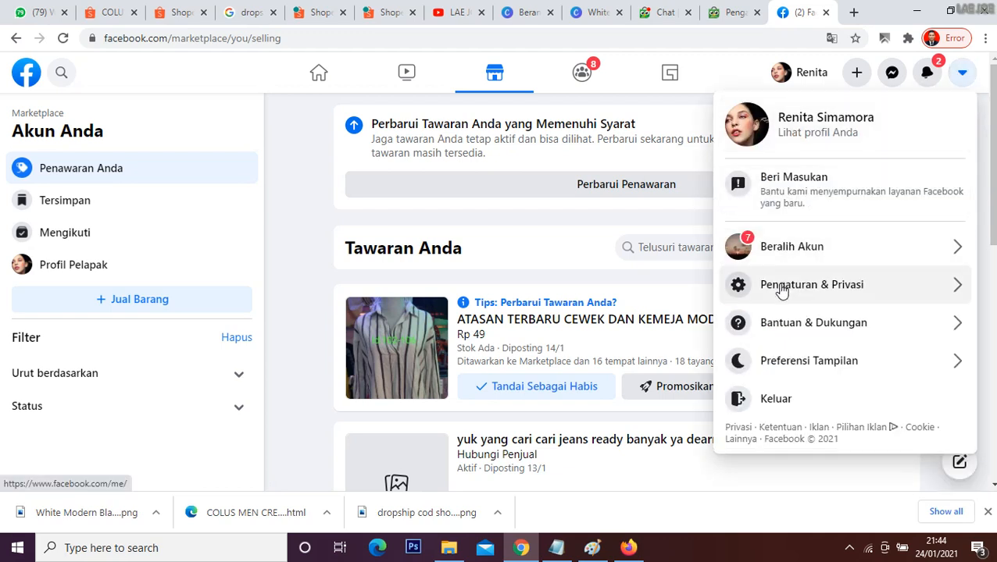
left_click(776, 256)
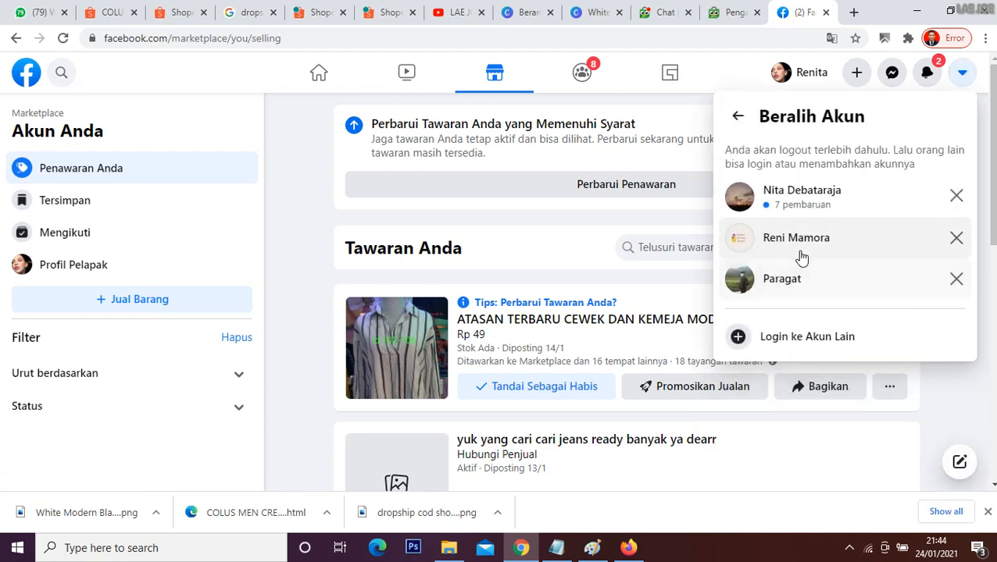
left_click(800, 258)
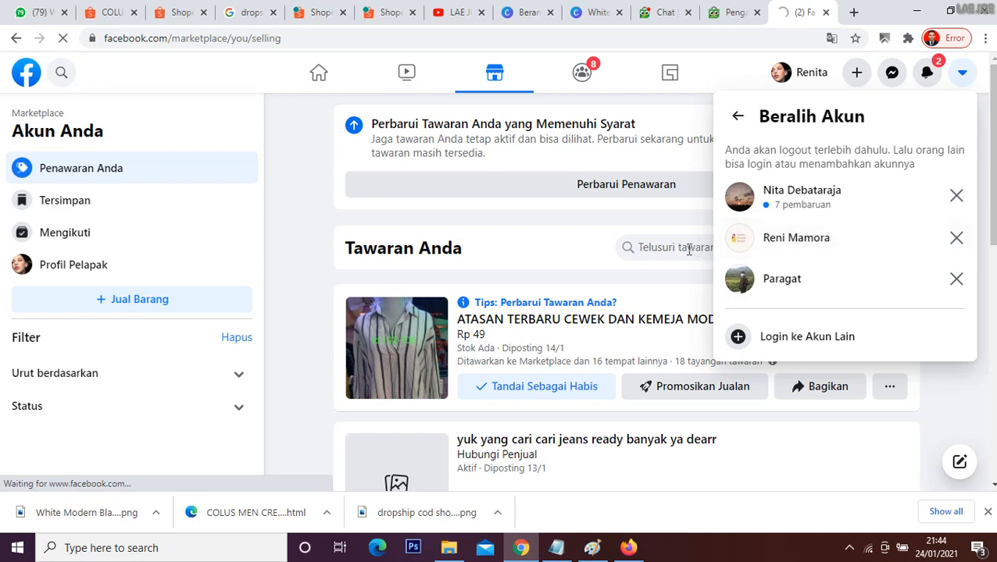
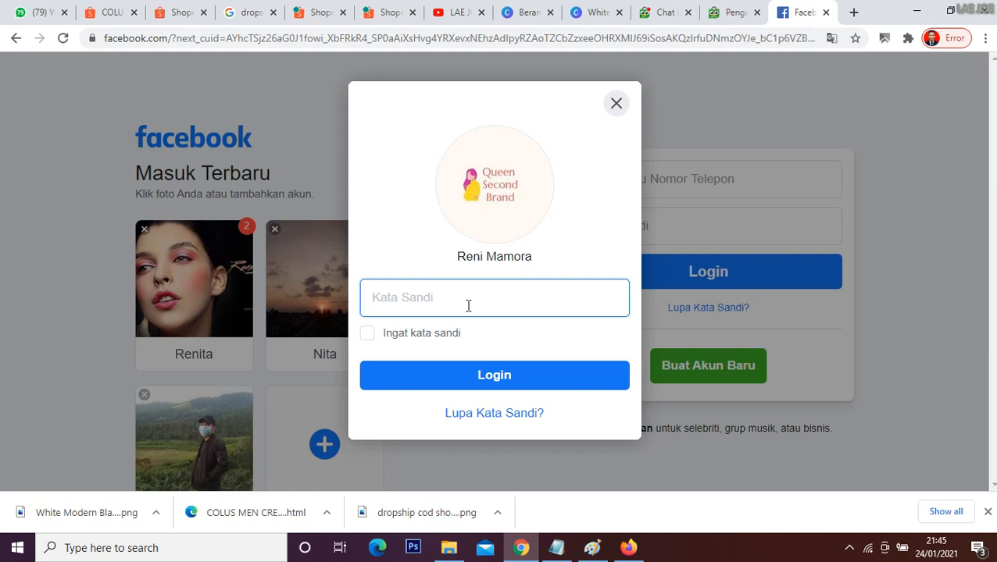
Step: Enter the account password for the selected Facebook profile and log in
type("***")
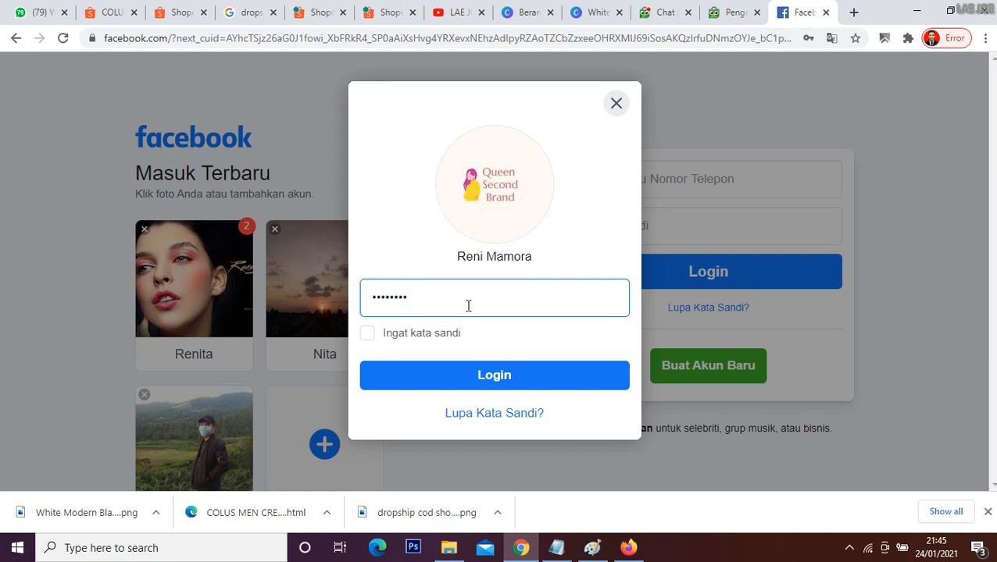
key("Return")
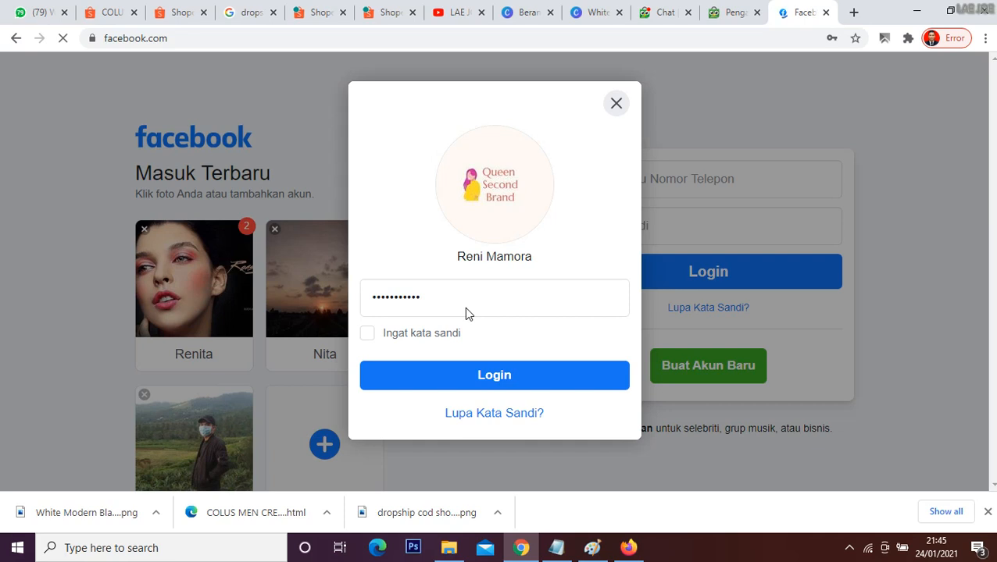
left_click(498, 378)
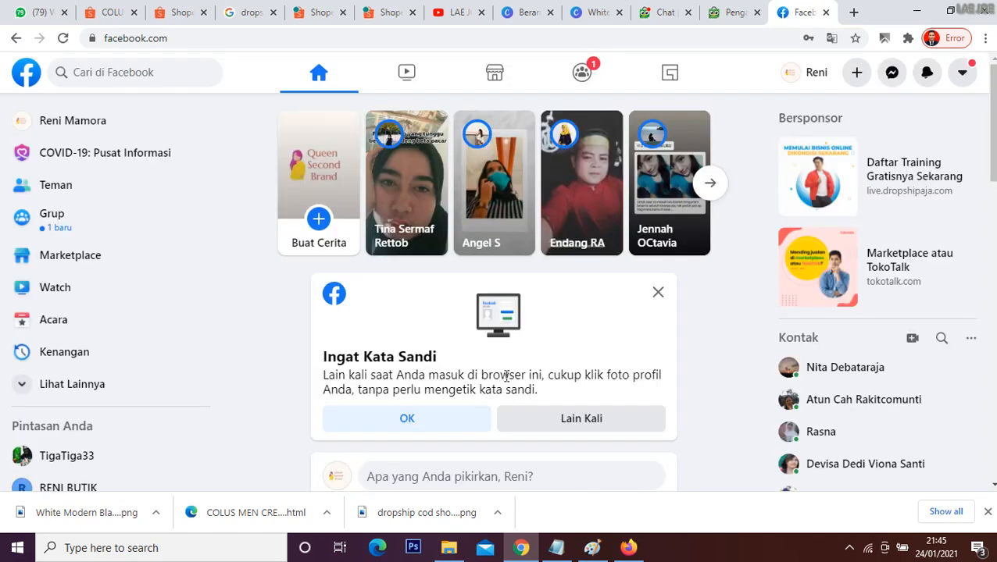
Step: Create a Facebook photo story from the White Modern Black Friday Discount Instagram Post image and share it without added text
left_click(320, 172)
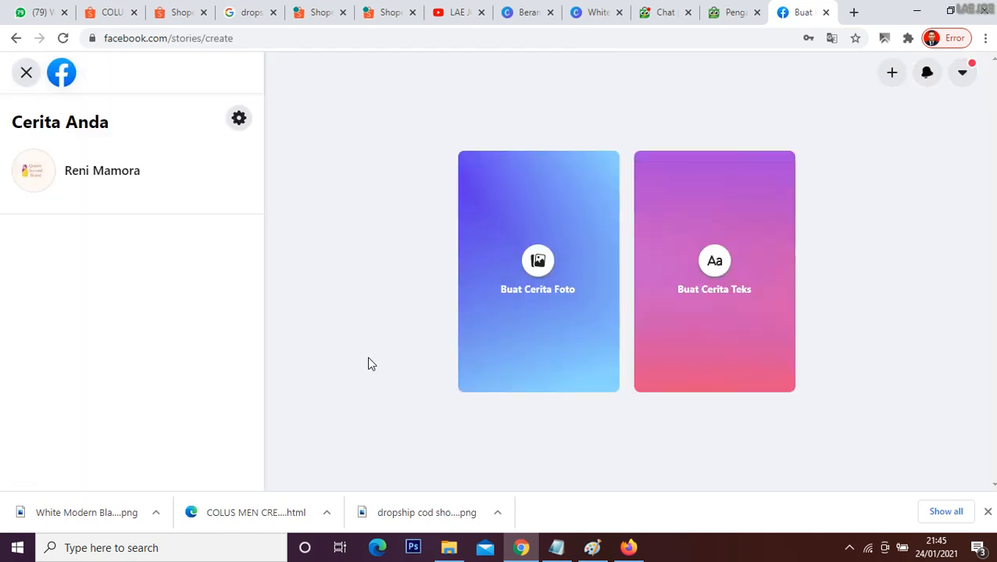
left_click(534, 287)
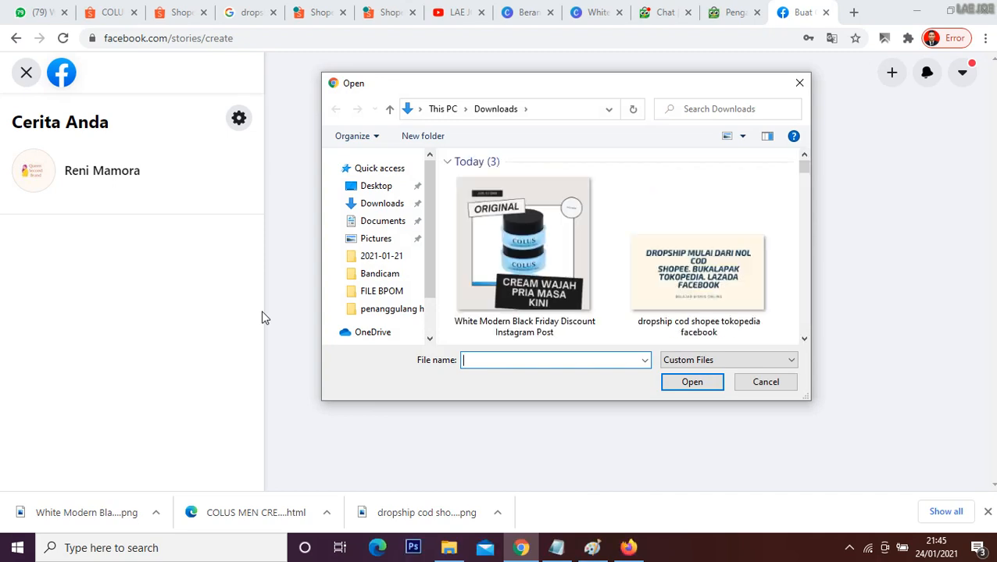
left_click(496, 235)
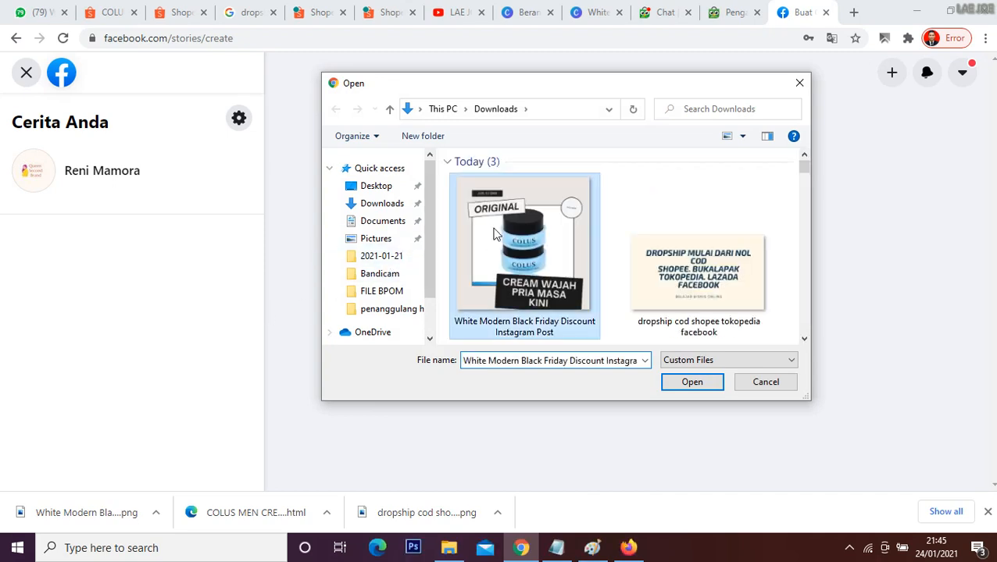
left_click(703, 383)
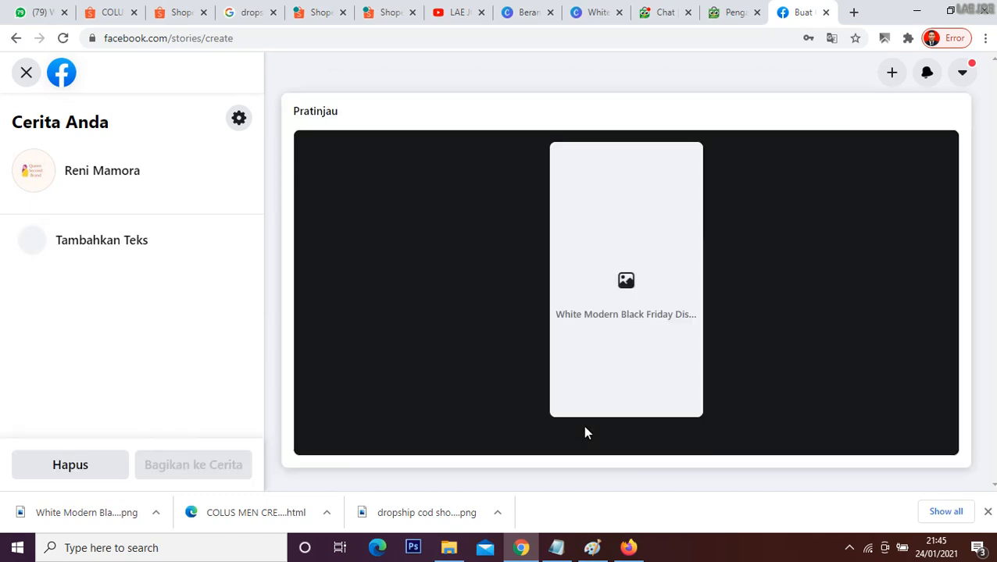
left_click(110, 241)
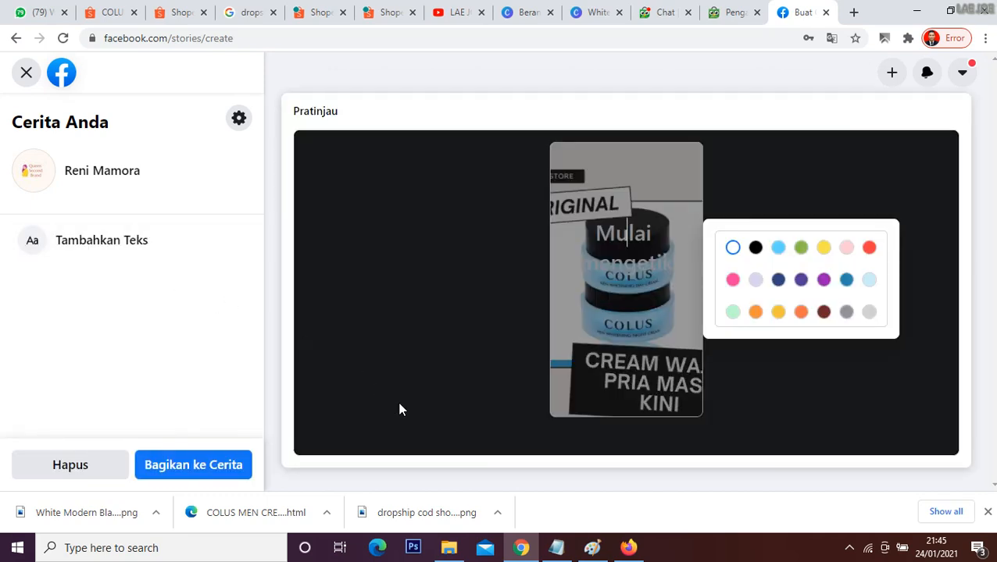
left_click(426, 328)
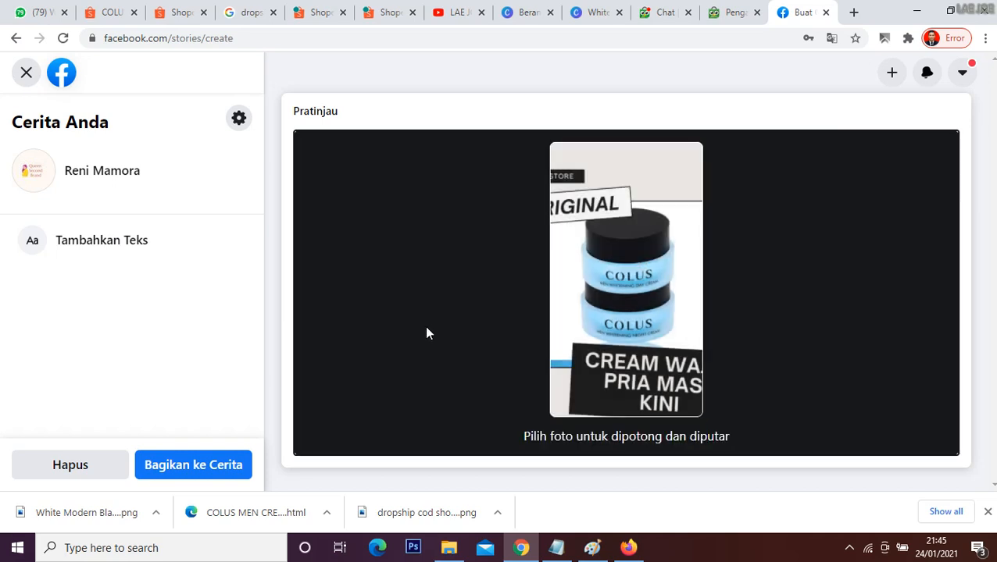
left_click(196, 467)
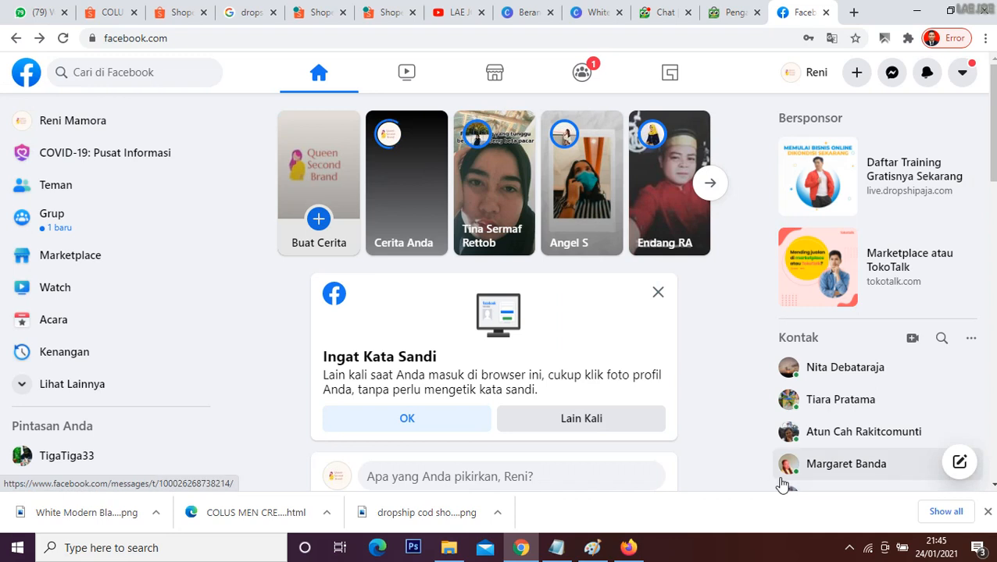
mouse_move(781, 480)
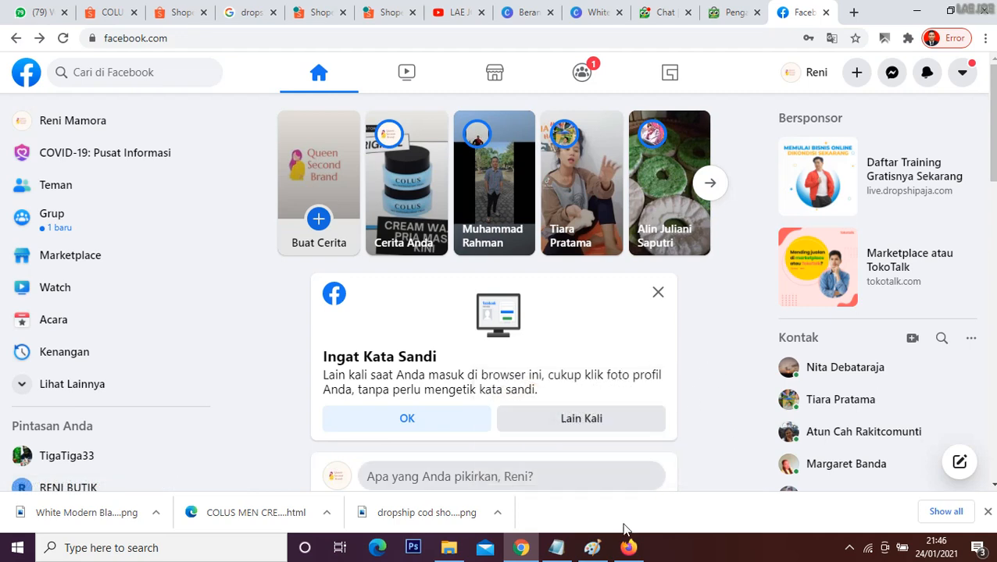
Step: Switch to the Notepad notes and highlight point 3 about setting the shipping and return addresses
left_click(556, 548)
scroll(478, 375, "down", 1)
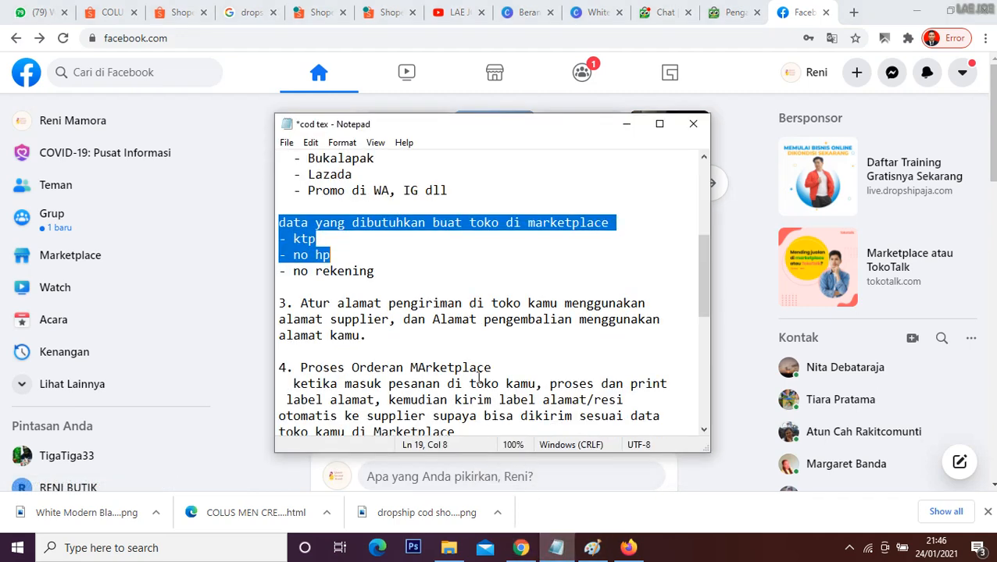
left_click(454, 335)
left_click_drag(300, 304, 403, 332)
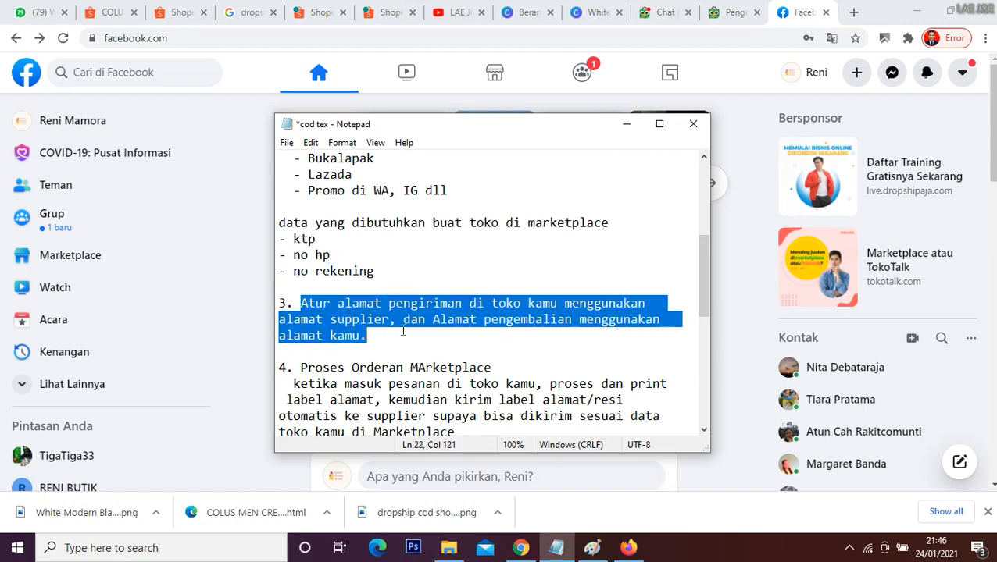
Step: Highlight the supplier's Dikirim Dari location on the Colus Men Cream page, and revisit the Shopee and Tokopedia seller product lists
left_click(391, 12)
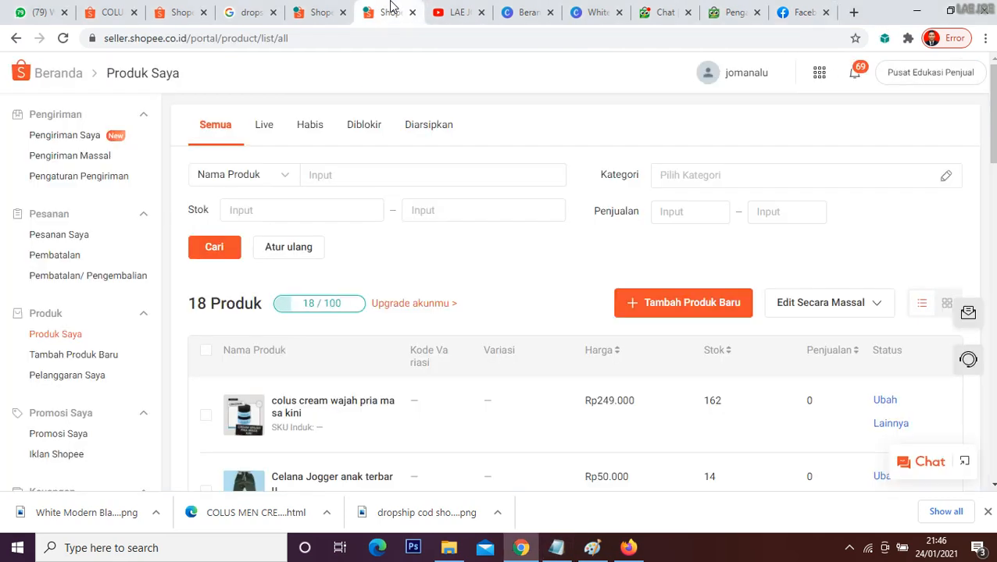
left_click(728, 11)
left_click(117, 12)
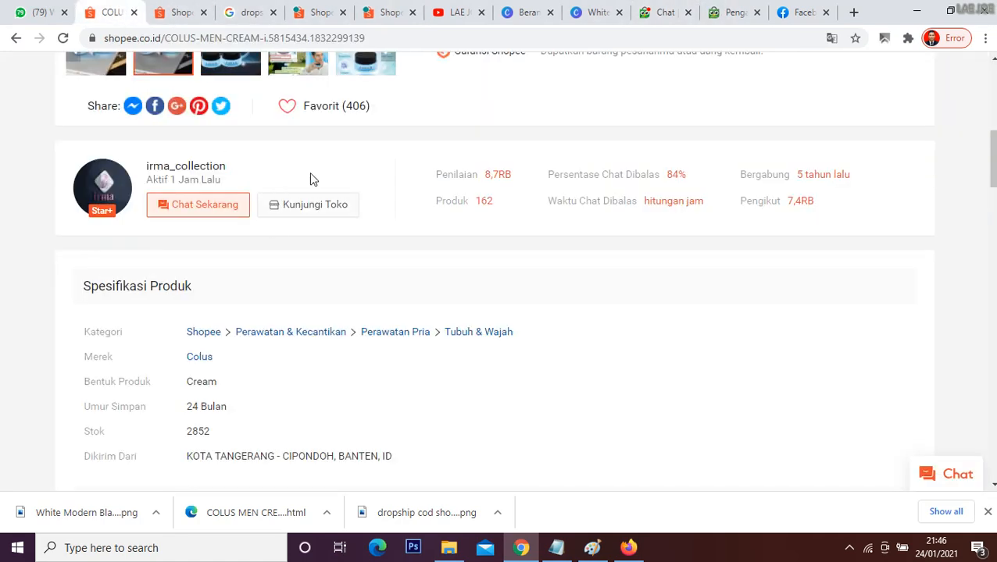
scroll(489, 273, "up", 2)
scroll(489, 274, "down", 3)
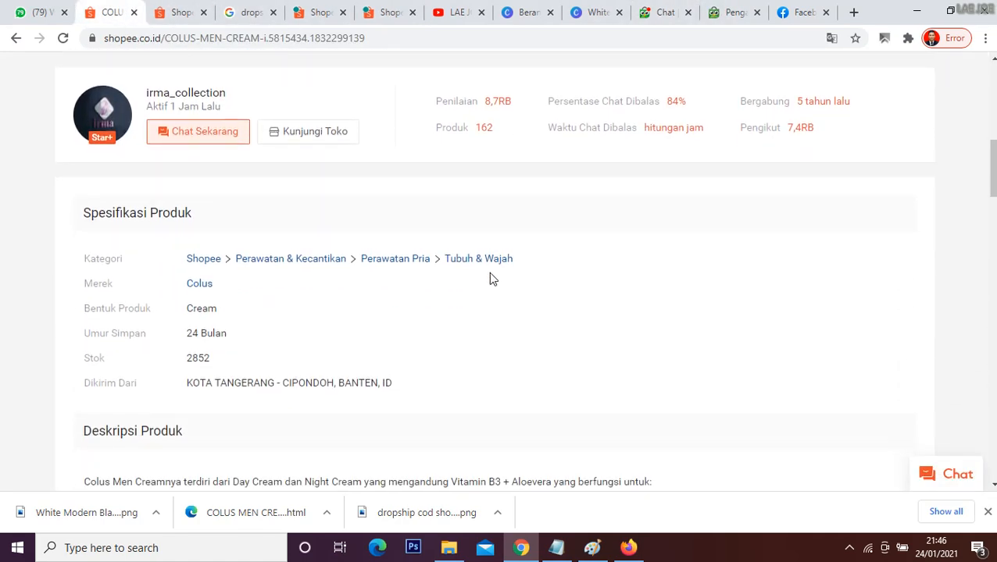
left_click_drag(187, 382, 397, 382)
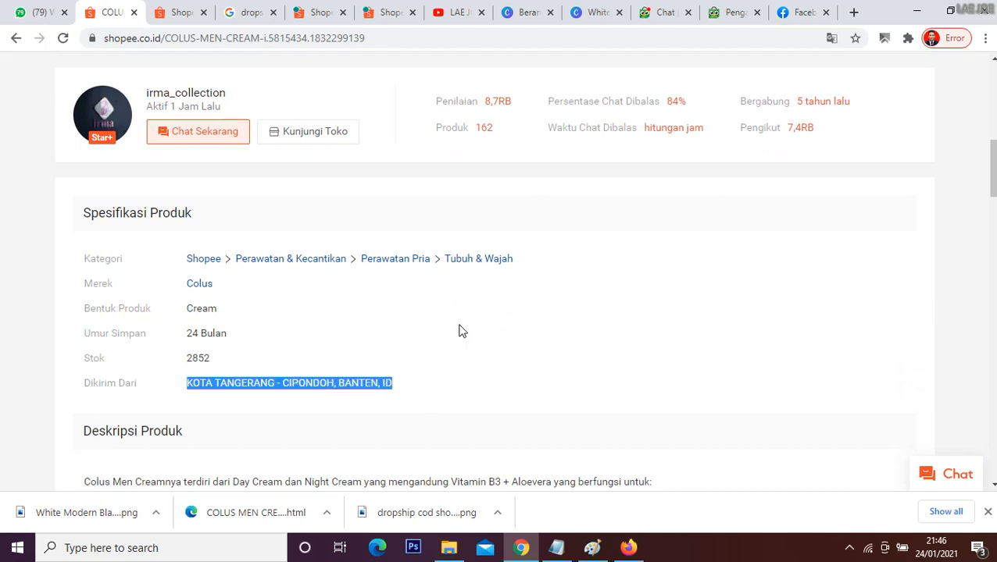
left_click(389, 12)
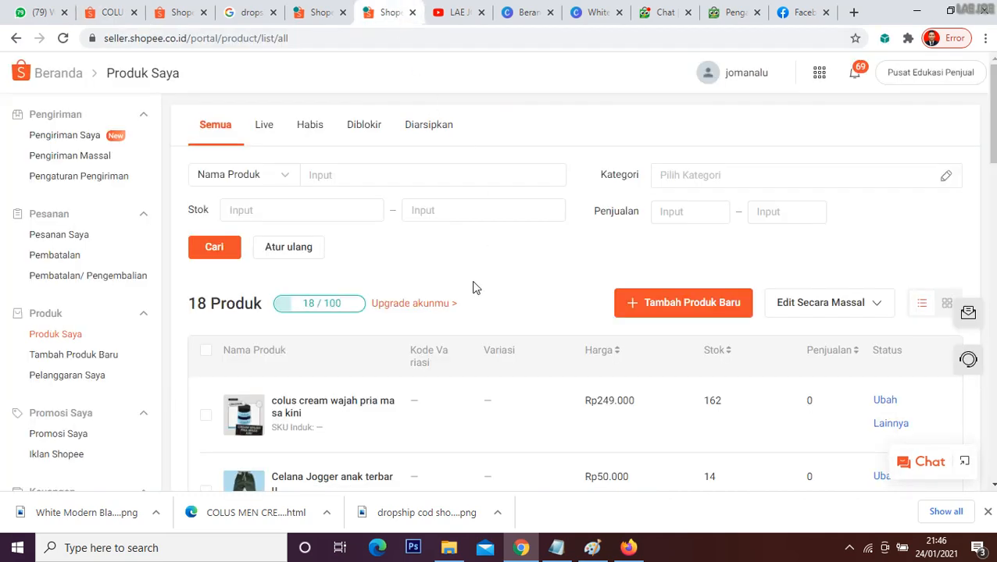
left_click(731, 9)
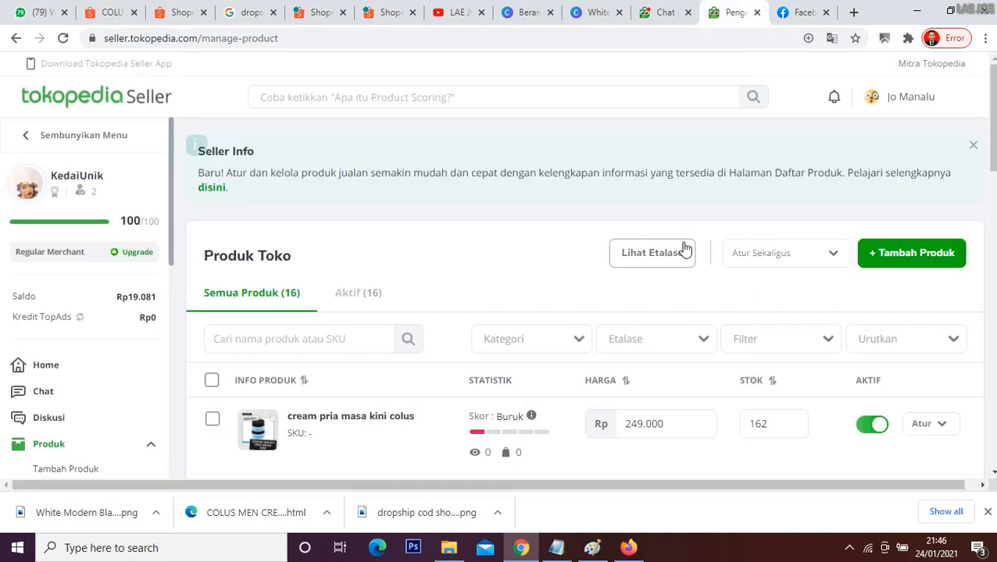
Step: Open Bukalapak in a new browser tab and go to its Seller Center dashboard
left_click(854, 12)
type("buka")
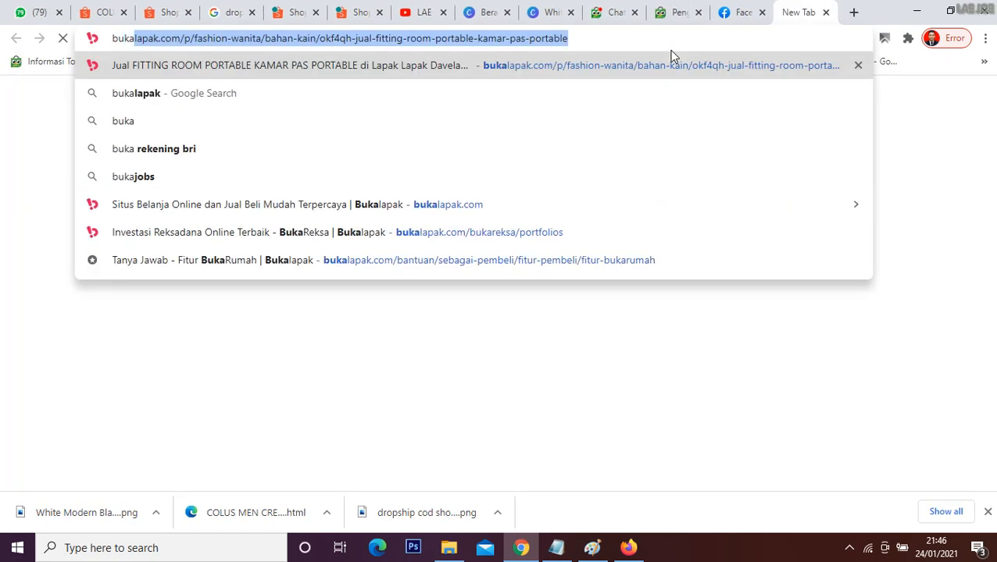
key("Return")
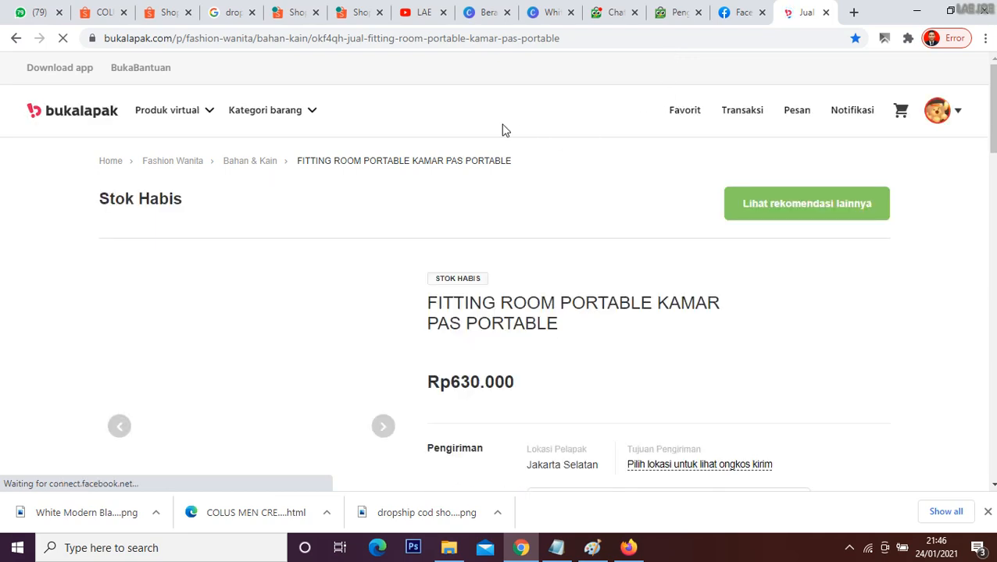
left_click(939, 113)
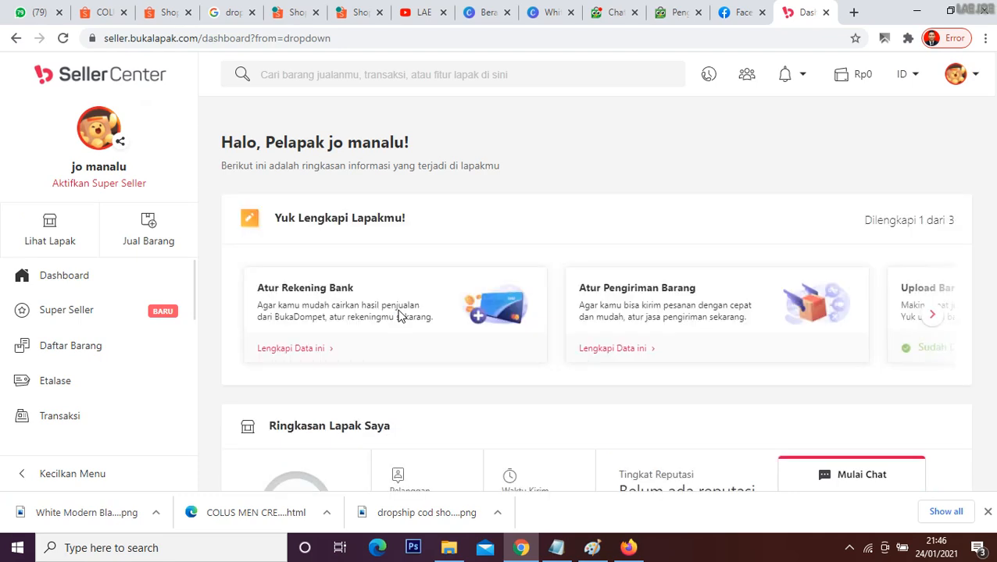
Step: Look through the Bukalapak Seller Center's sections and open the product list (Daftar Barang)
scroll(122, 342, "down", 4)
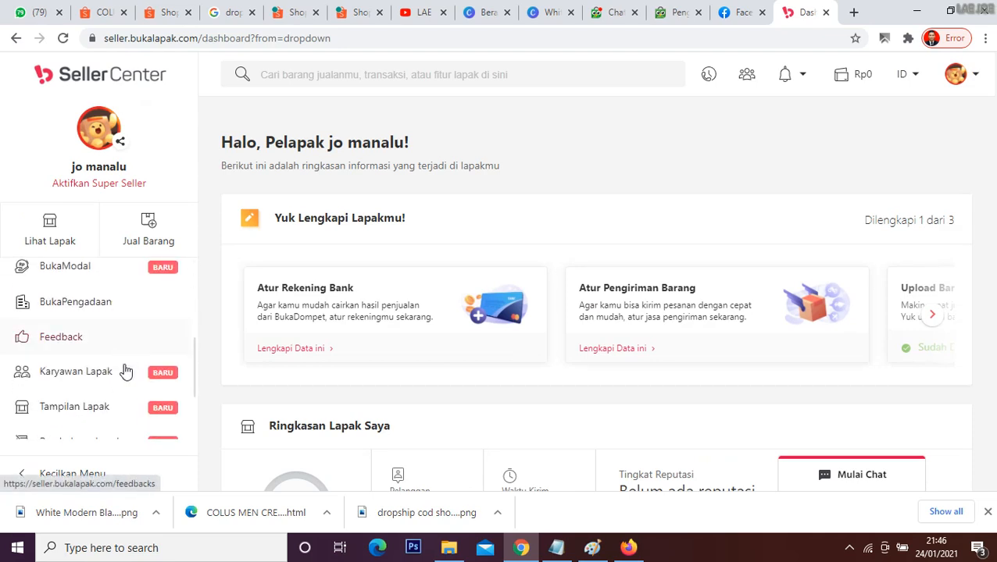
scroll(139, 430, "down", 2)
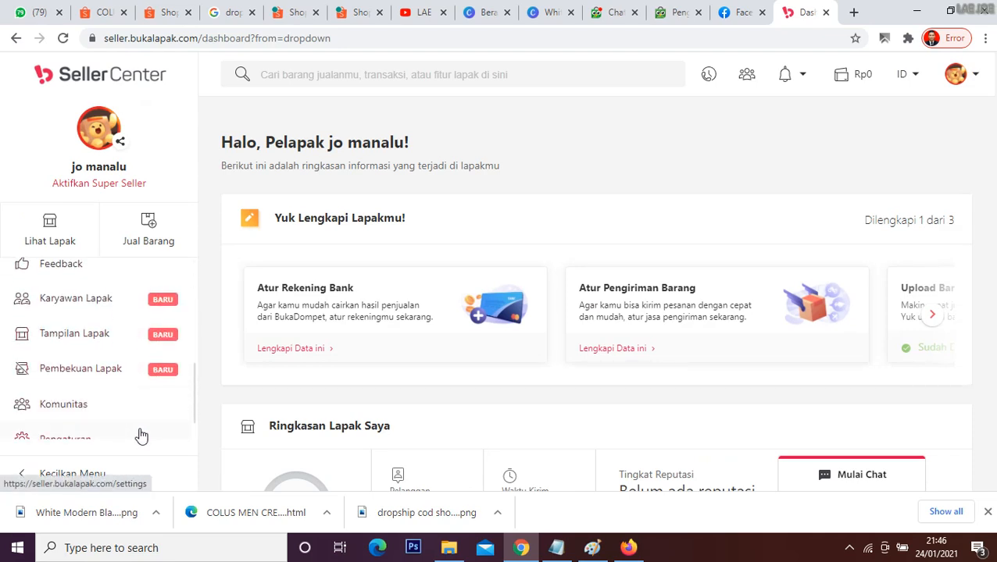
scroll(141, 436, "up", 6)
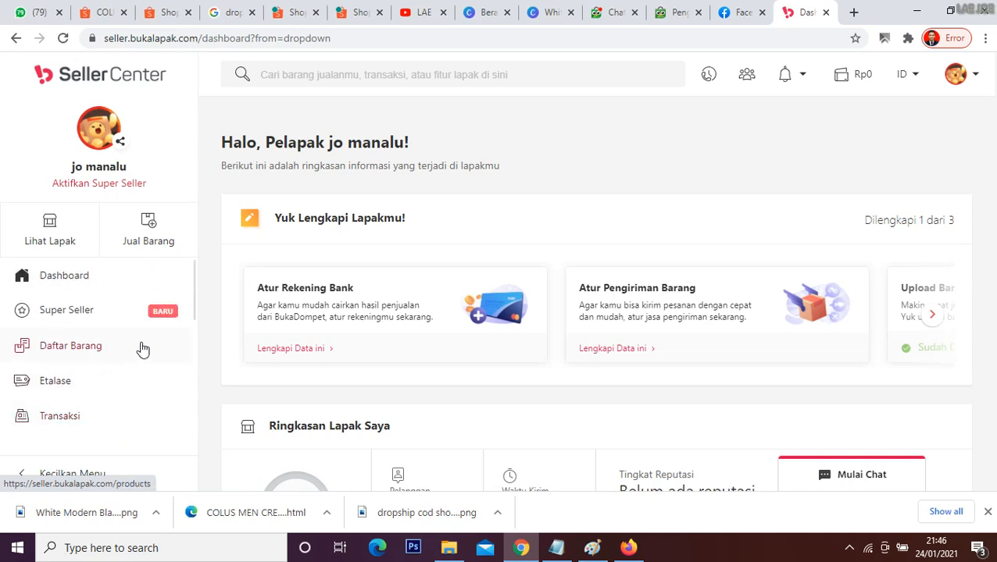
scroll(143, 350, "down", 4)
scroll(143, 350, "down", 2)
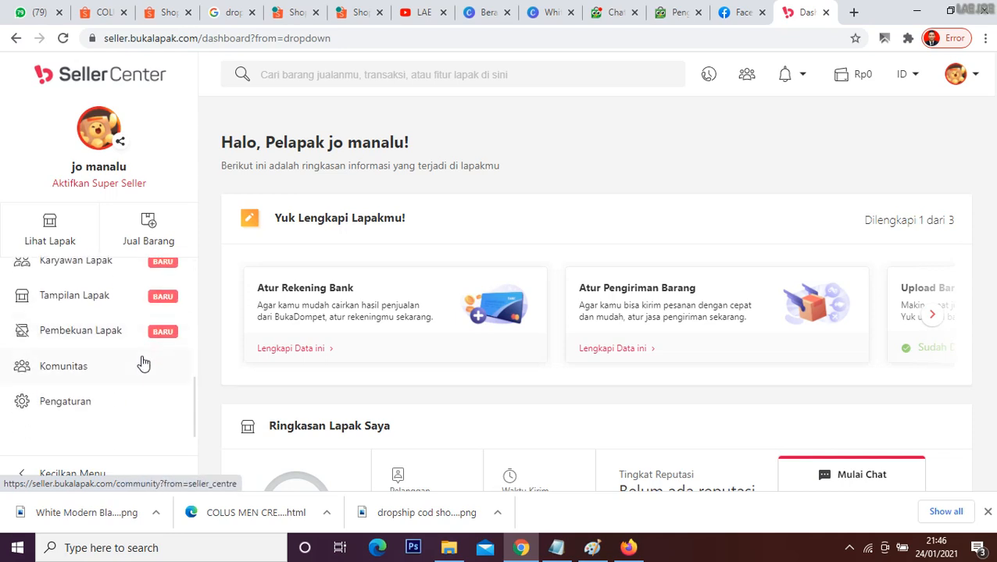
scroll(141, 364, "up", 6)
left_click(98, 346)
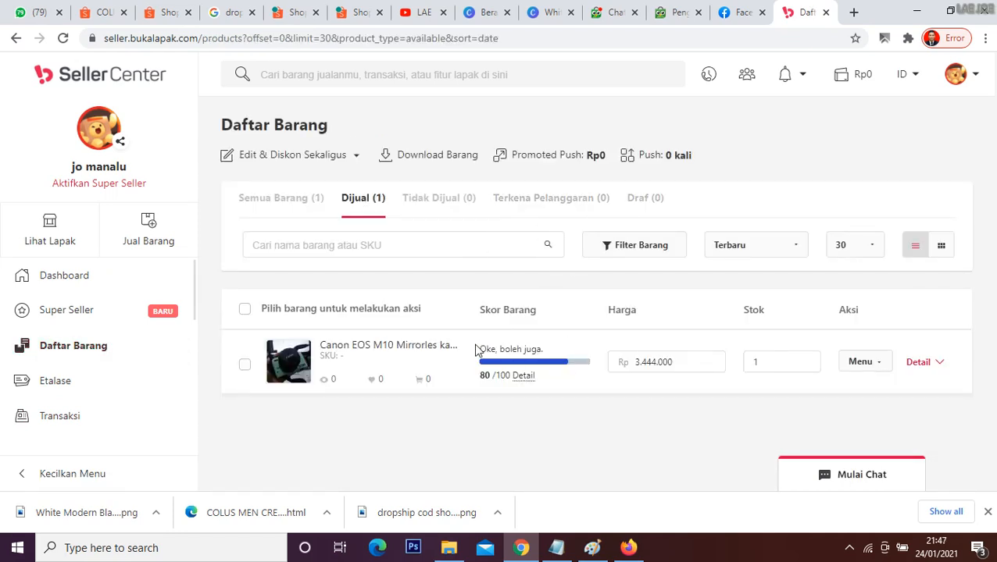
Step: Return to the Notepad notes and highlight the part of point 3 on using the supplier's address as shipping address
left_click(728, 8)
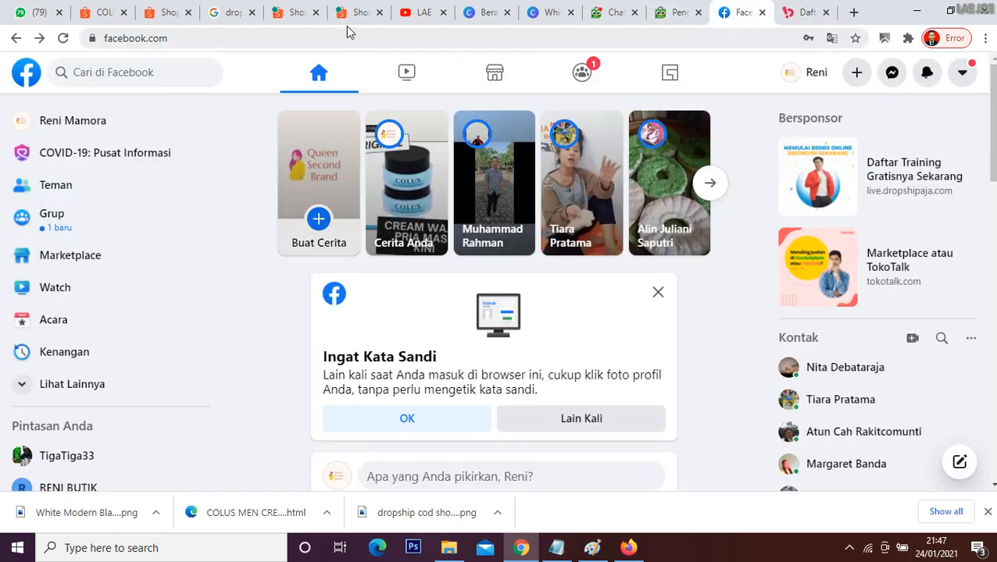
left_click(562, 550)
left_click(522, 334)
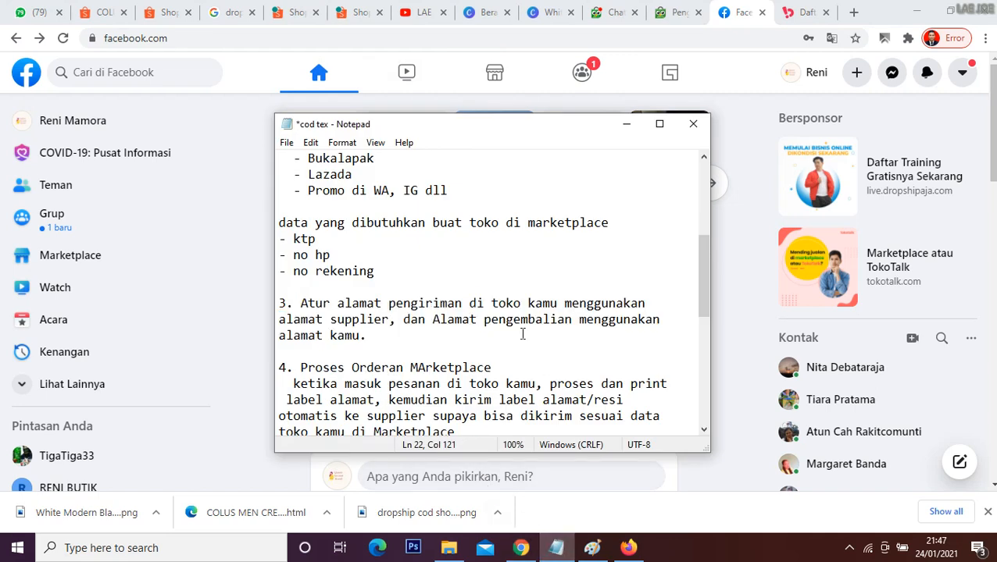
left_click_drag(300, 304, 388, 321)
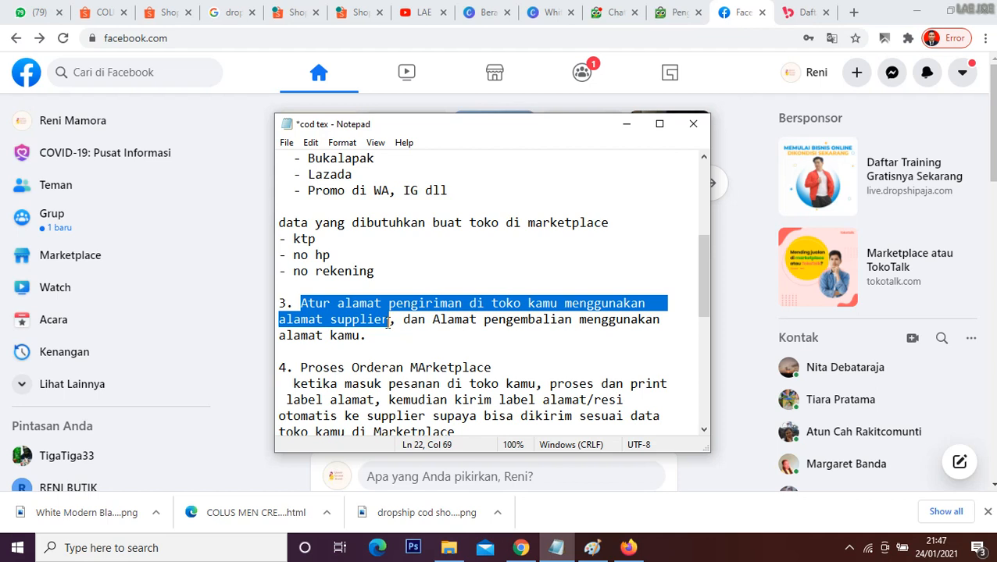
left_click(400, 321)
Step: Highlight the heading of point 4, Proses Orderan MArketplace, in the notes and return to the browser
scroll(384, 361, "down", 2)
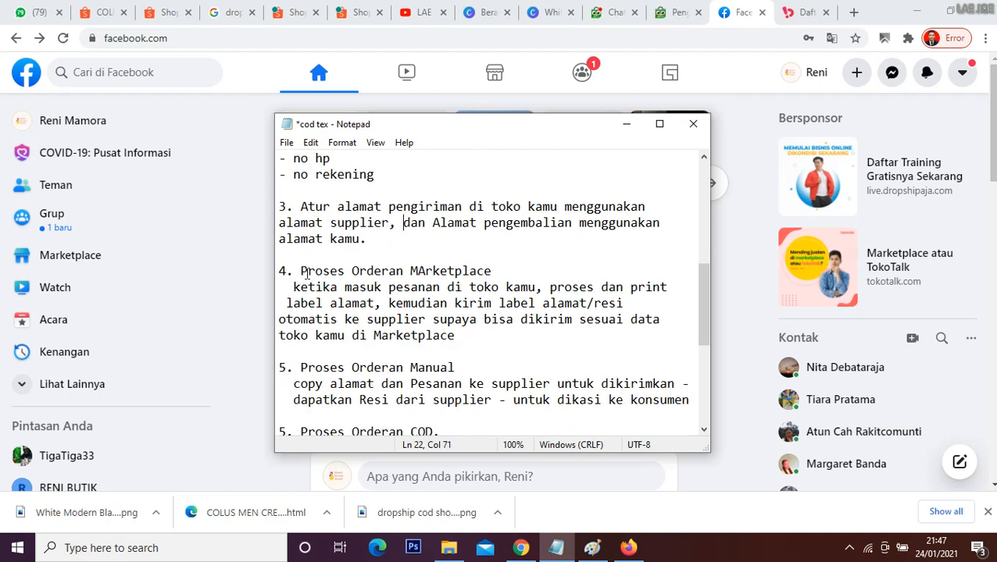
left_click_drag(302, 270, 502, 270)
left_click(506, 319)
left_click(341, 91)
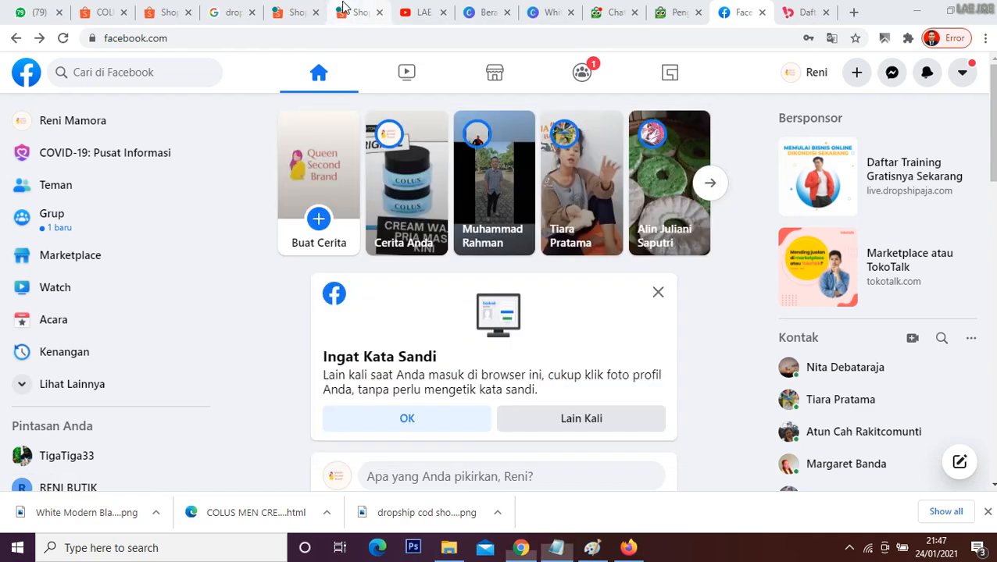
Step: Check the Shopee seller product list and bring up the other store's orders awaiting shipment (Perlu Dikirim)
left_click(348, 11)
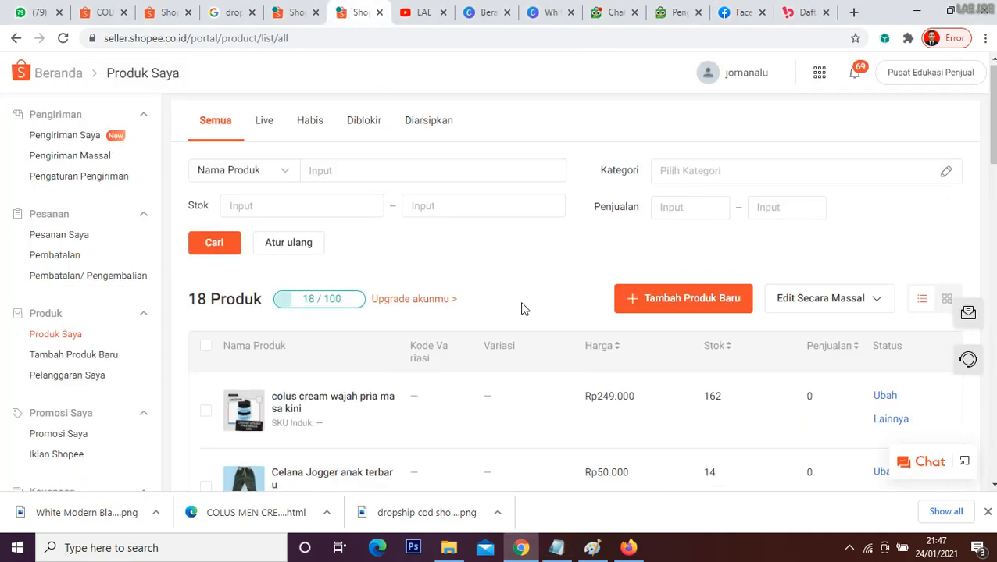
scroll(523, 309, "down", 3)
scroll(522, 309, "up", 3)
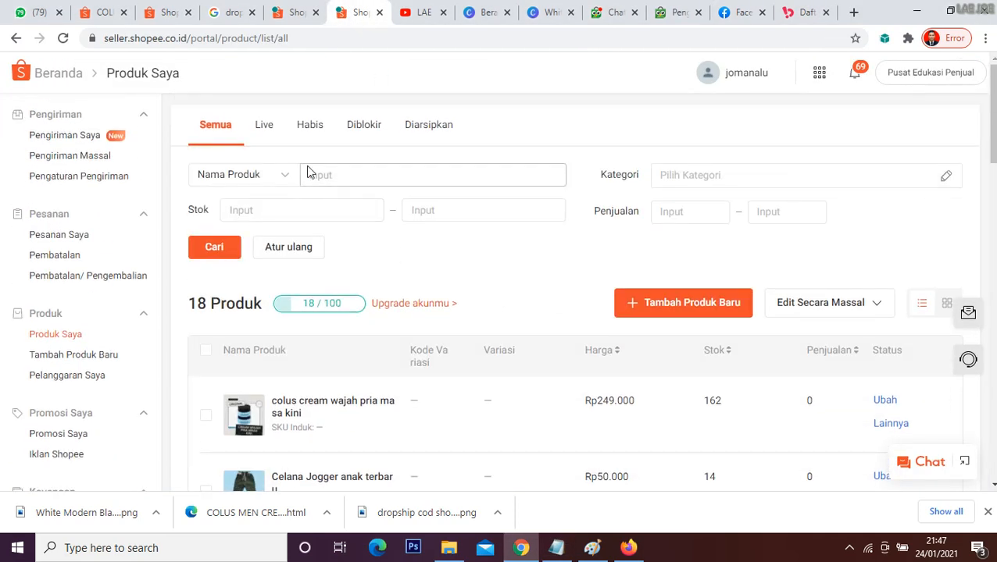
left_click(166, 14)
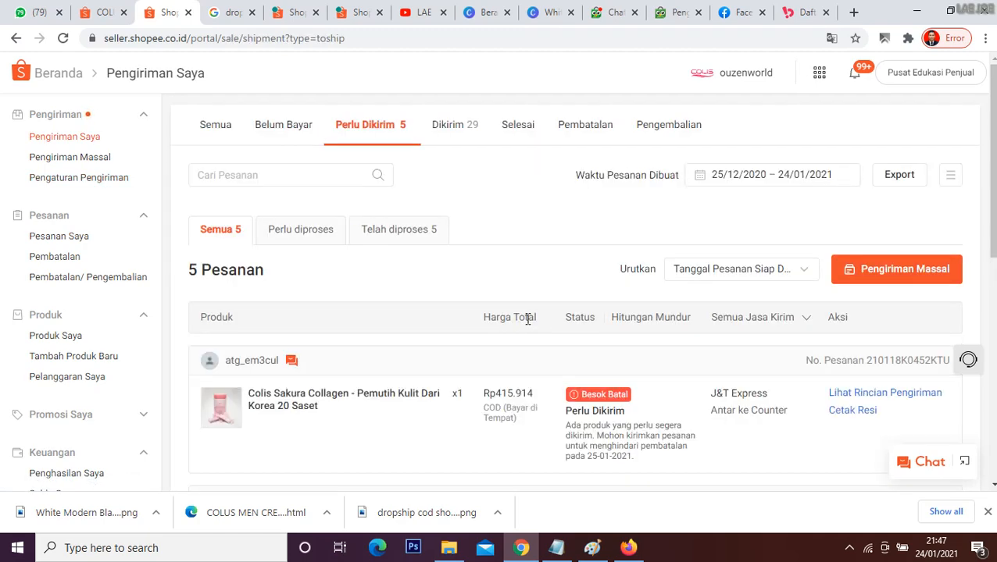
Step: Look through the orders awaiting shipment, checking the product details of the ordered Colus Men Night Cream and returning to the order list
scroll(445, 299, "down", 5)
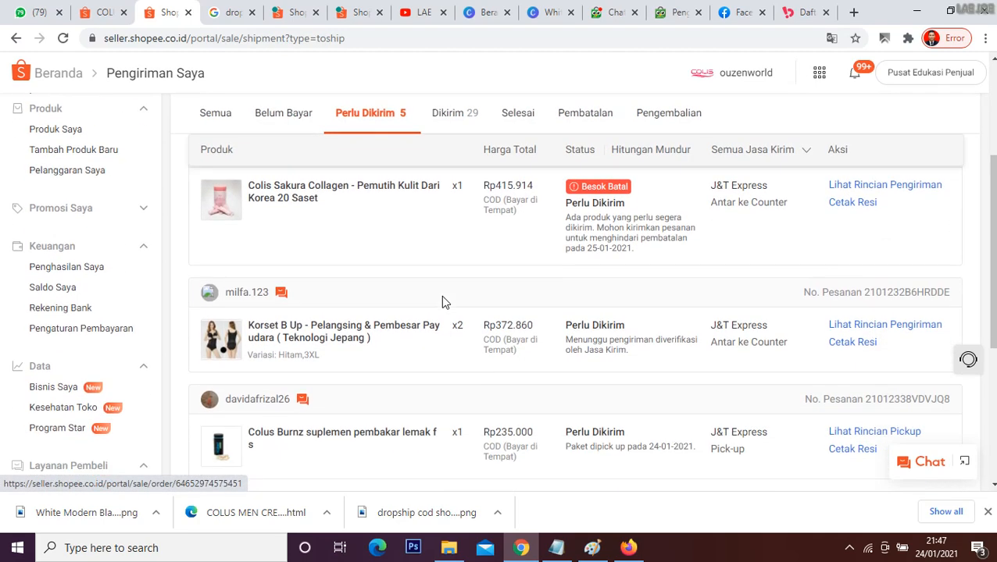
scroll(486, 357, "down", 2)
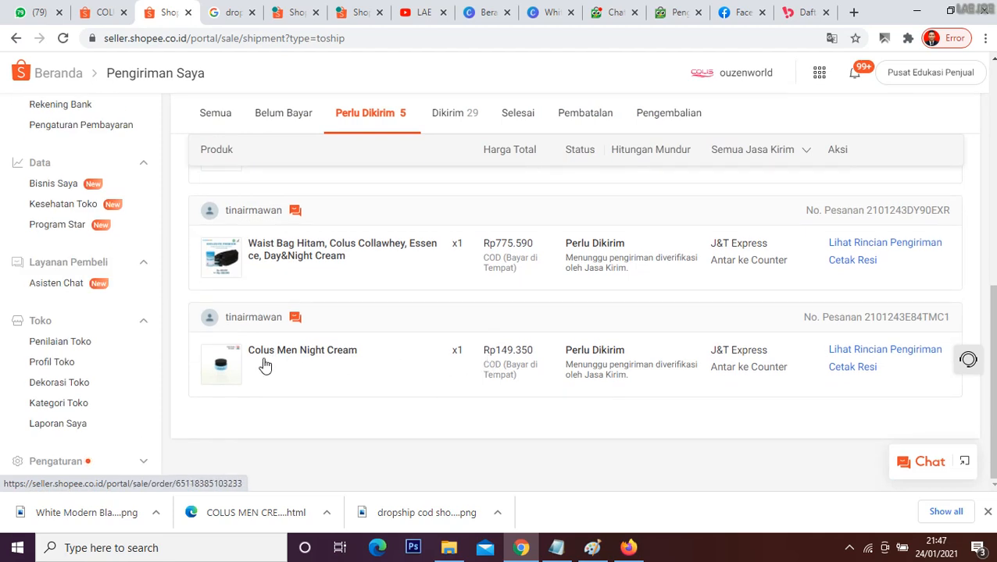
left_click(322, 357)
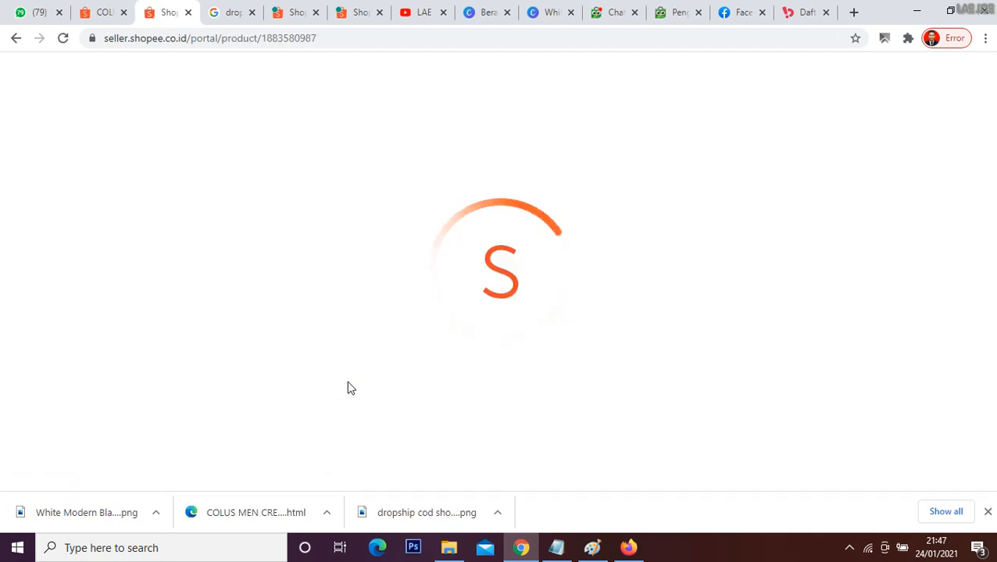
left_click(17, 37)
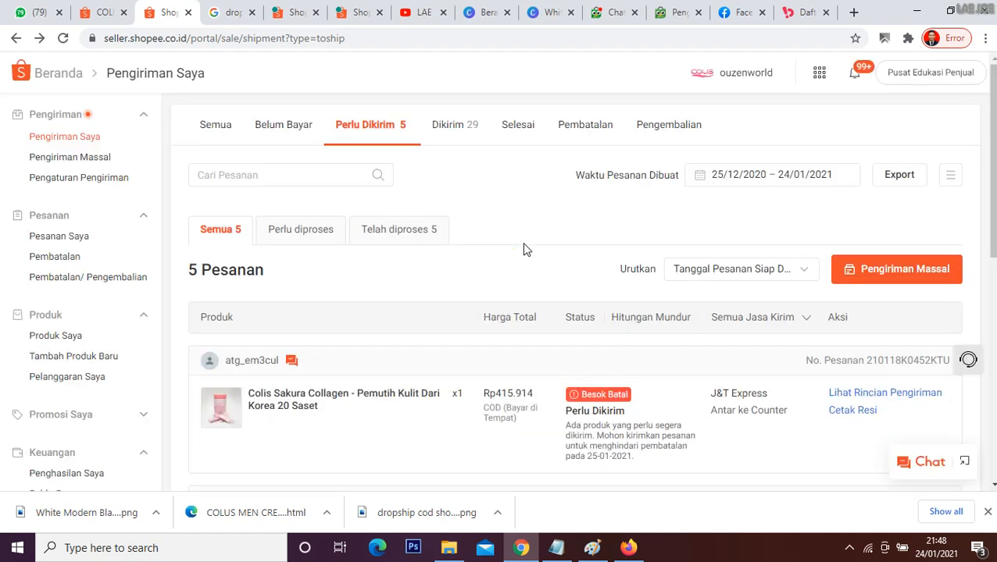
scroll(523, 248, "down", 6)
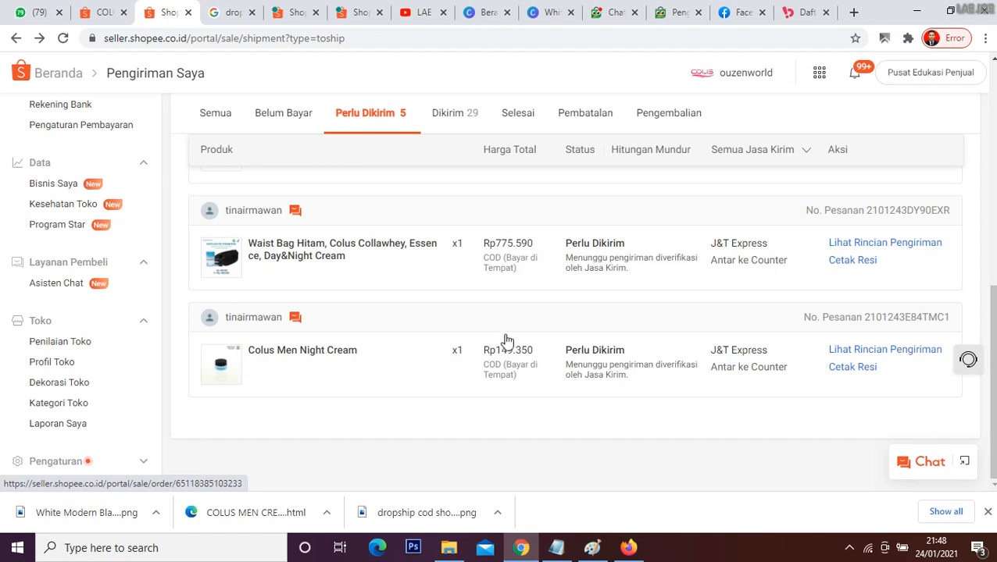
scroll(505, 344, "up", 1)
scroll(507, 341, "up", 2)
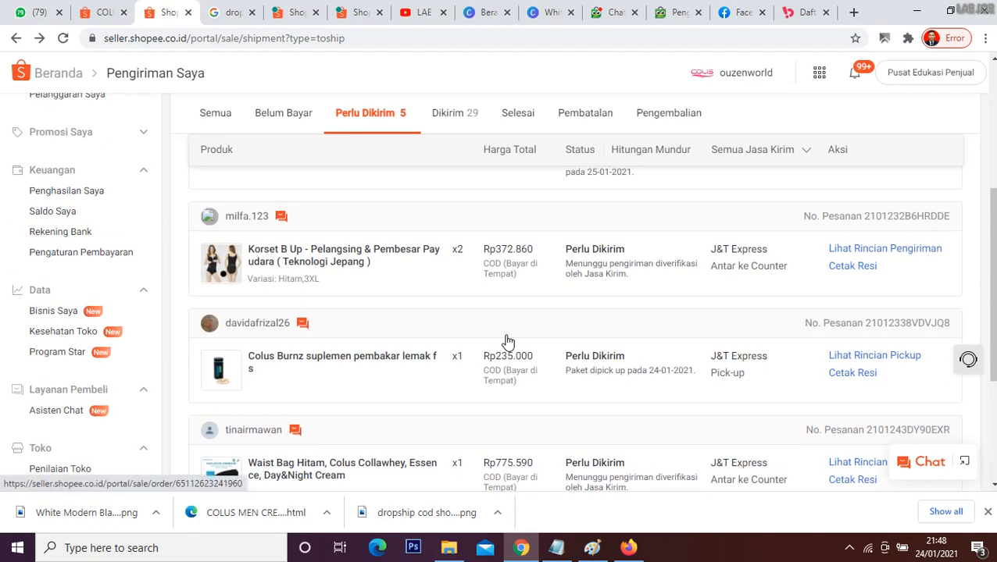
scroll(507, 341, "up", 1)
scroll(507, 342, "down", 4)
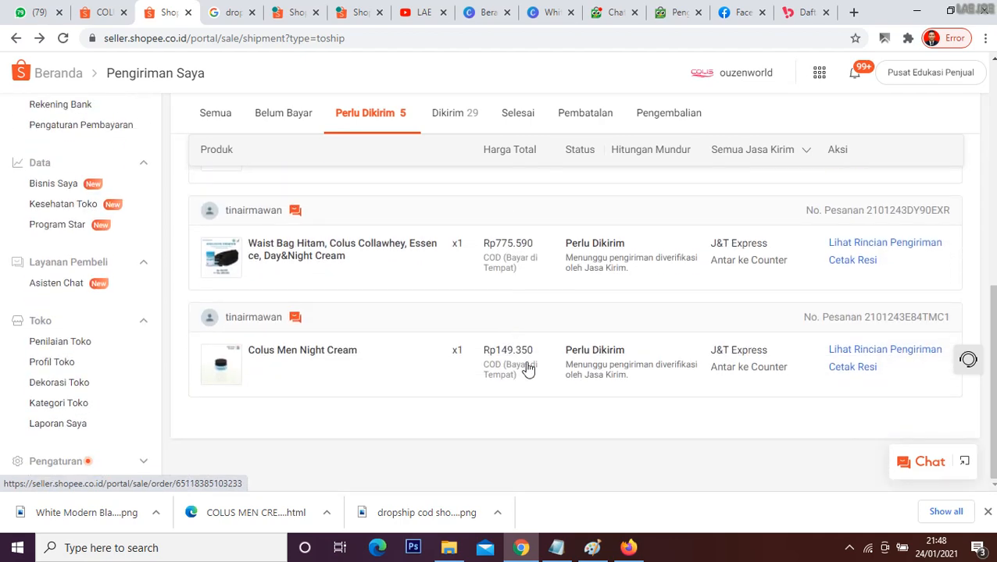
Step: Return to the Notepad notes and highlight point 1's tip on finding suppliers that accept orders outside the marketplace or by WA
left_click(556, 548)
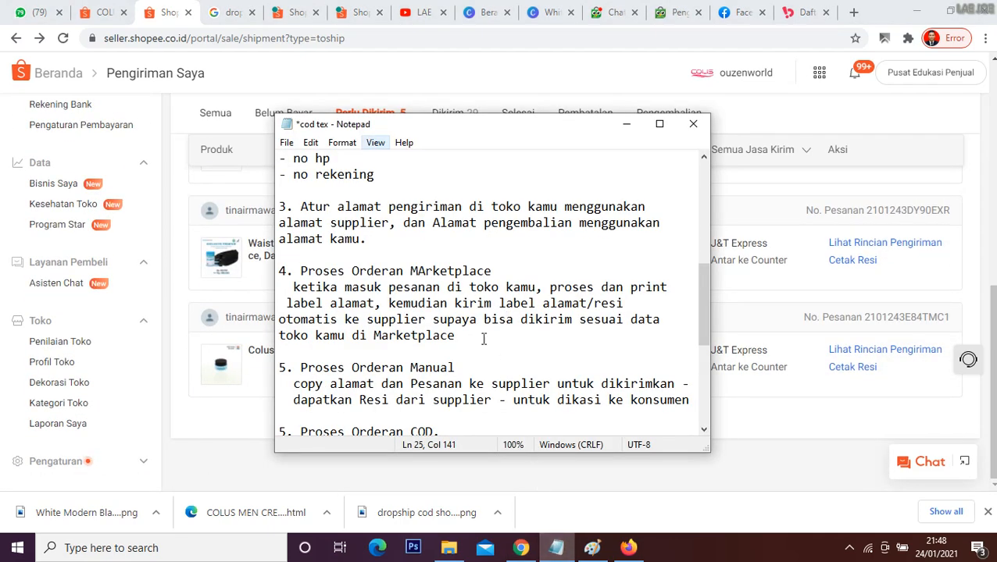
scroll(422, 313, "up", 7)
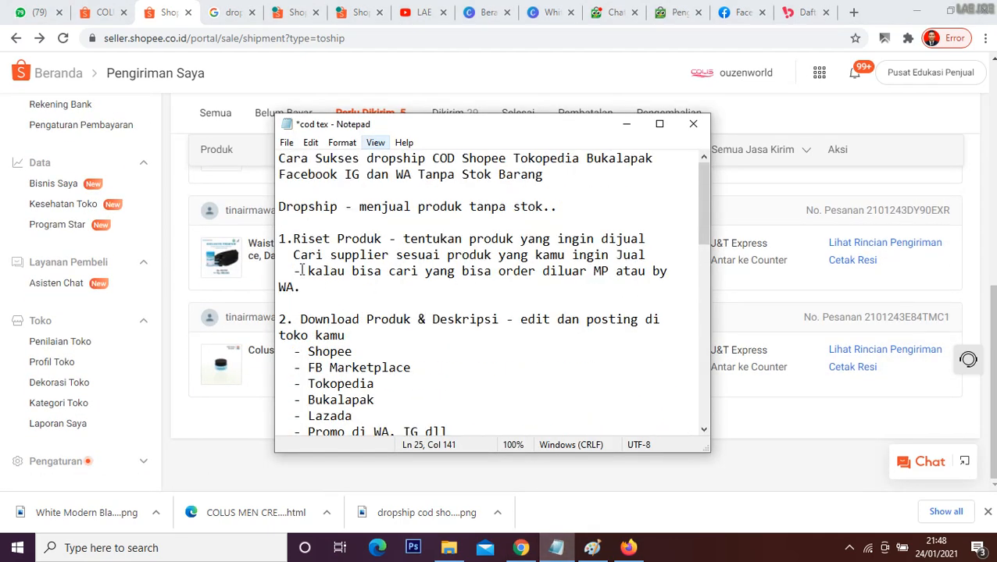
left_click_drag(301, 270, 492, 287)
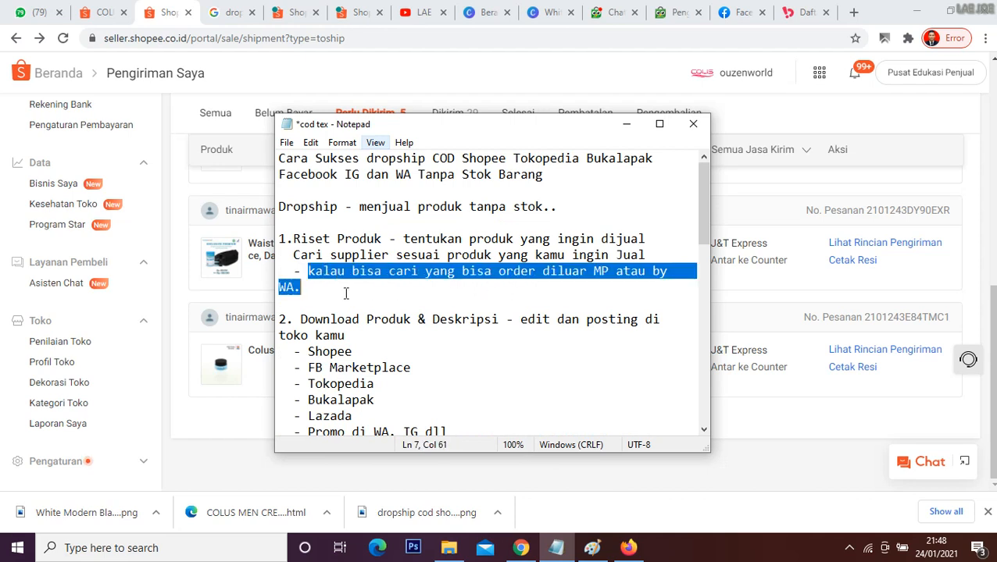
Step: Bring up WhatsApp Web and close the Bukalapak, Tokopedia chat and Google search tabs
left_click(36, 11)
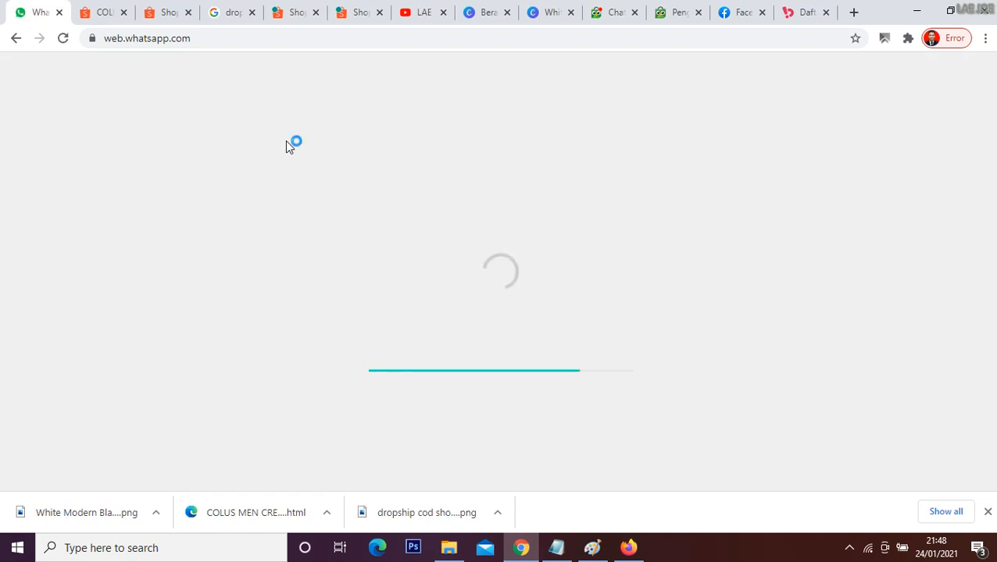
left_click(825, 12)
left_click(677, 11)
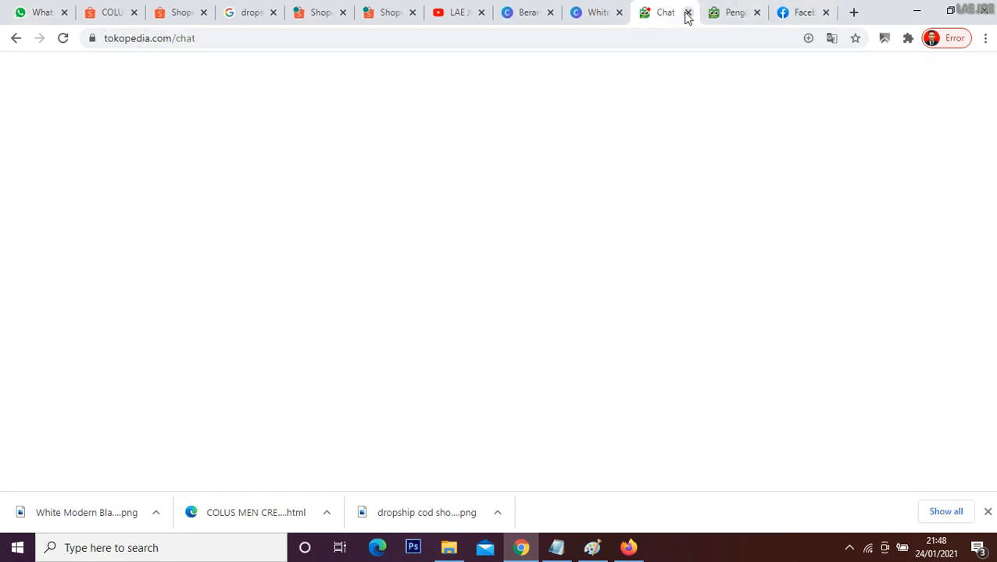
left_click(688, 11)
left_click(36, 12)
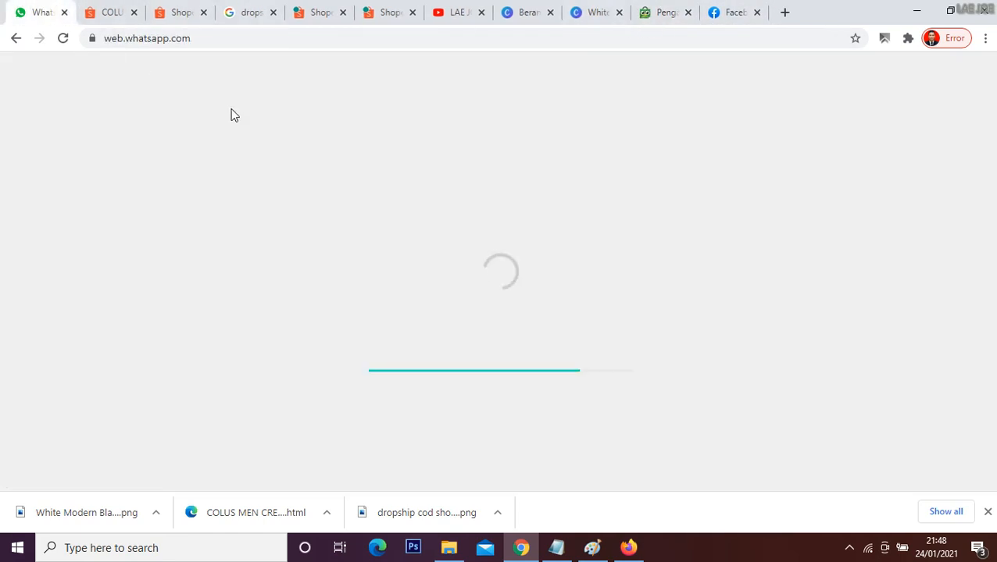
left_click(296, 11)
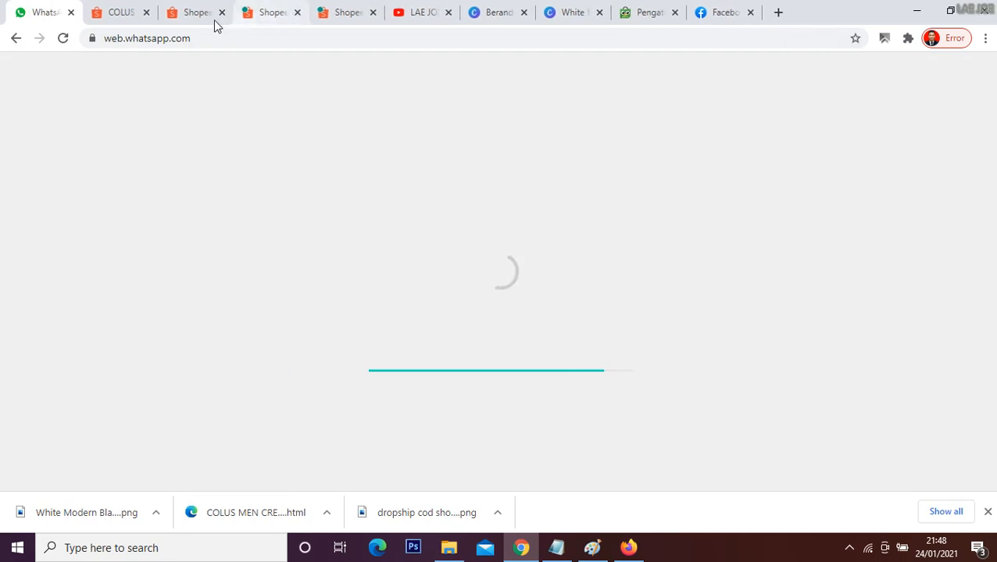
left_click(197, 13)
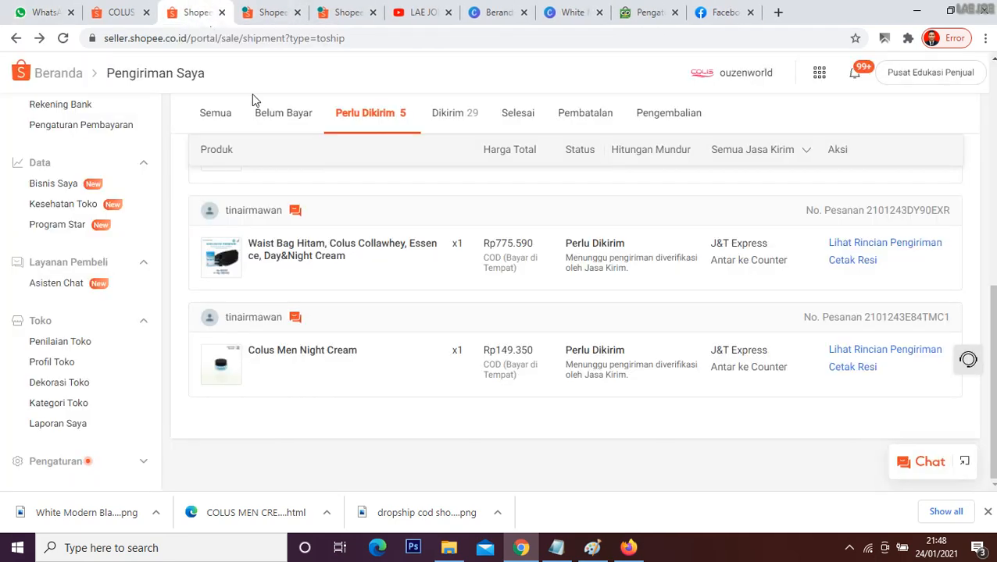
left_click(37, 7)
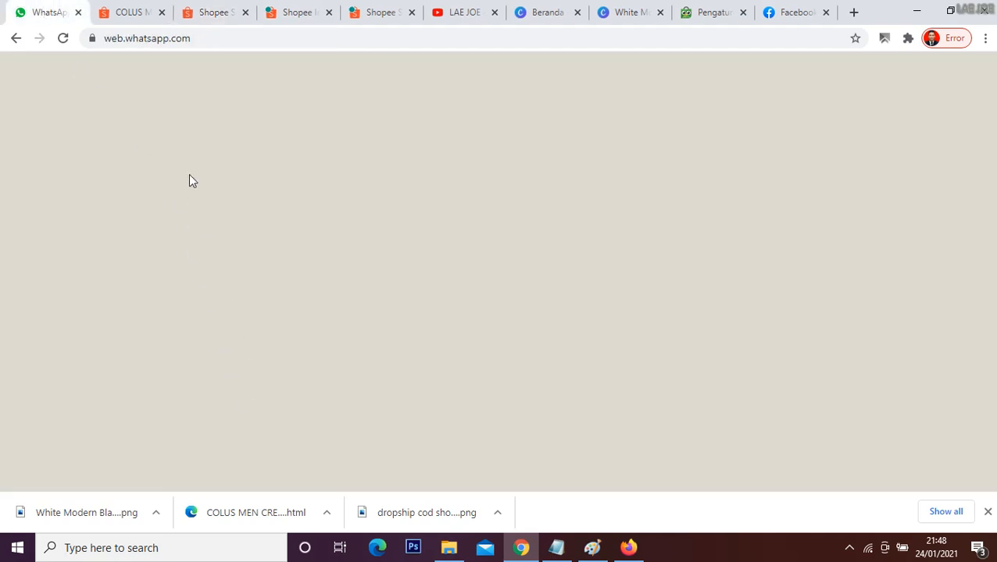
Step: Open the printable shipping label (Cetak Resi) of the Colus Men Night Cream order on Shopee and highlight its COD line
left_click(205, 14)
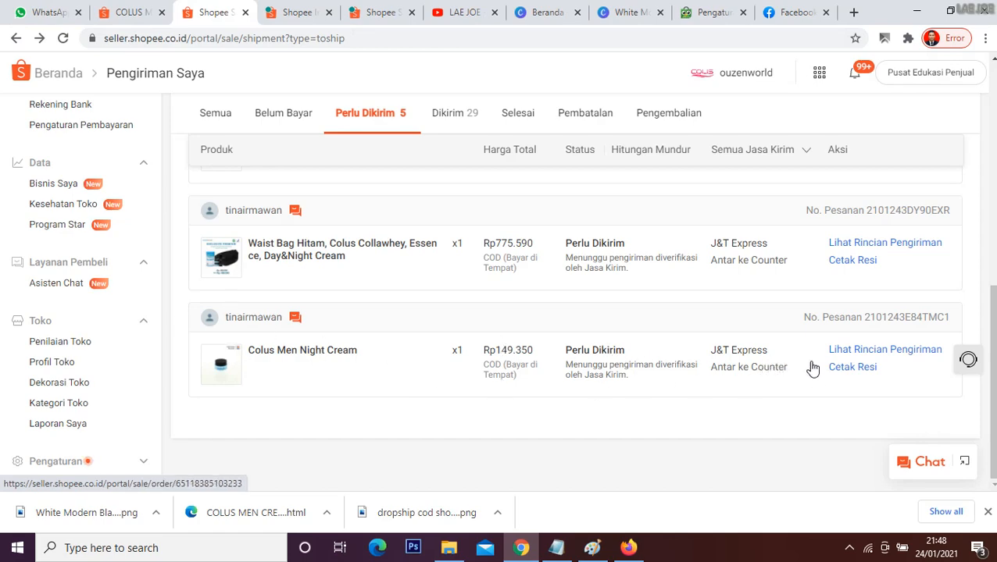
scroll(625, 360, "up", 3)
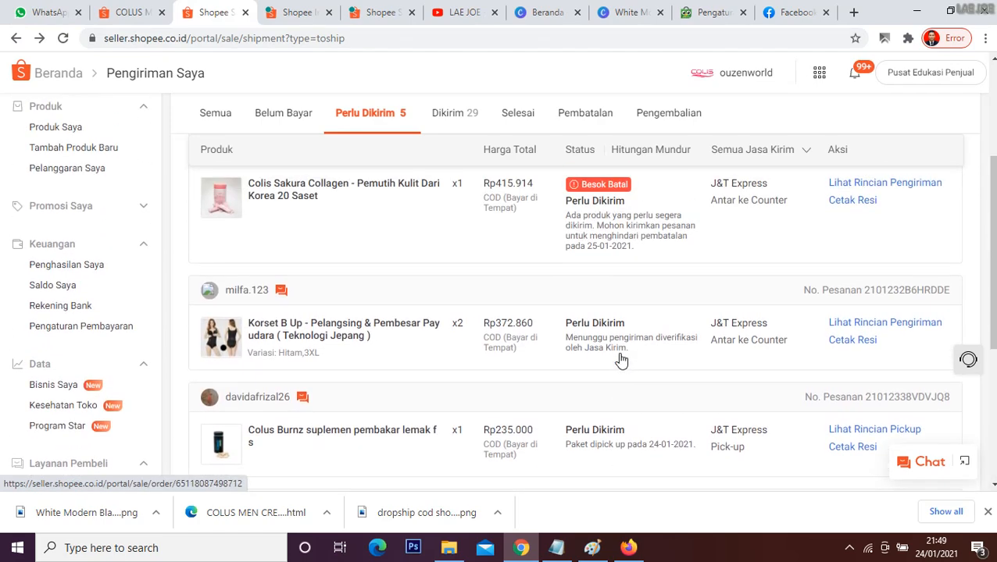
scroll(614, 360, "up", 3)
scroll(520, 349, "down", 6)
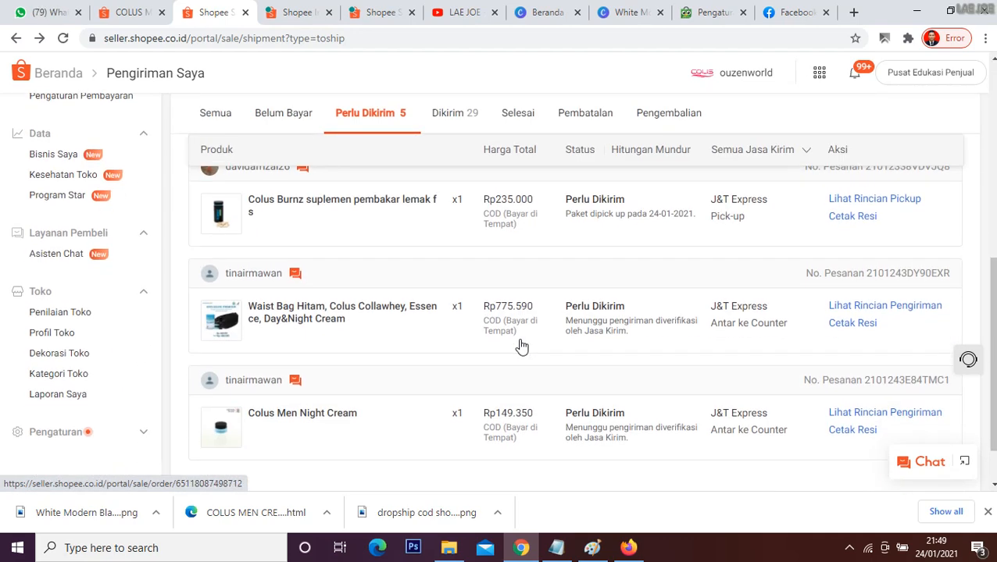
scroll(521, 346, "down", 2)
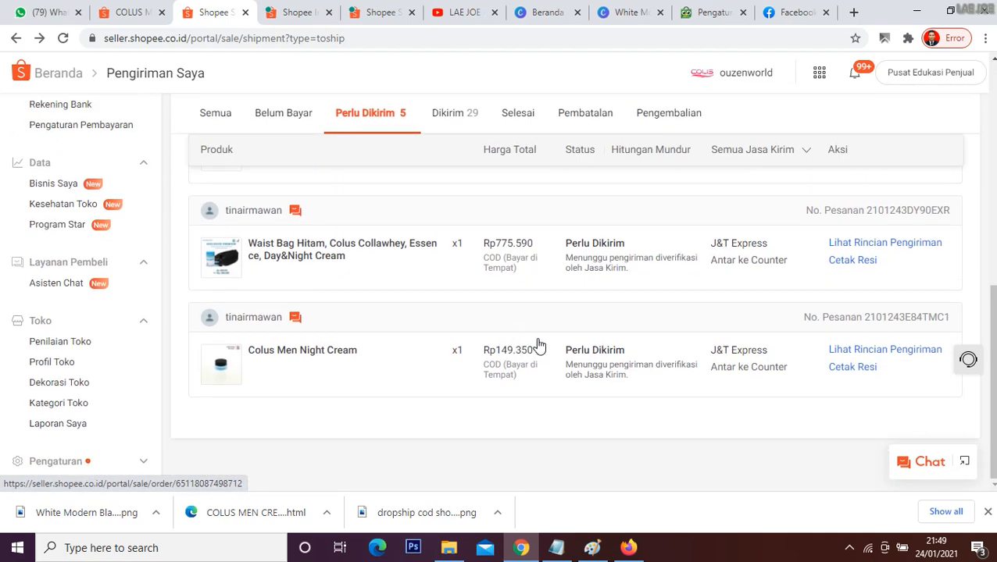
left_click(838, 369)
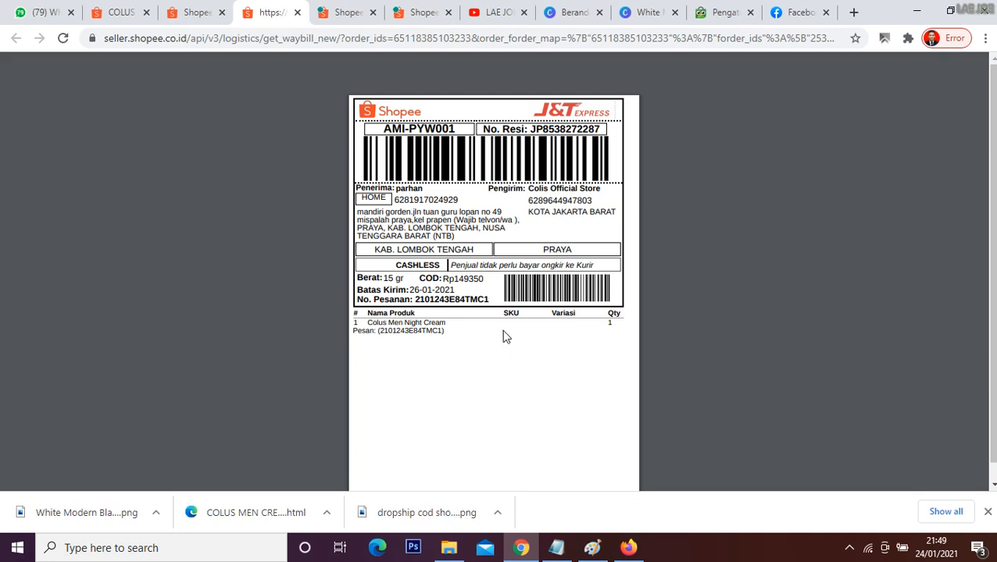
left_click_drag(463, 278, 472, 281)
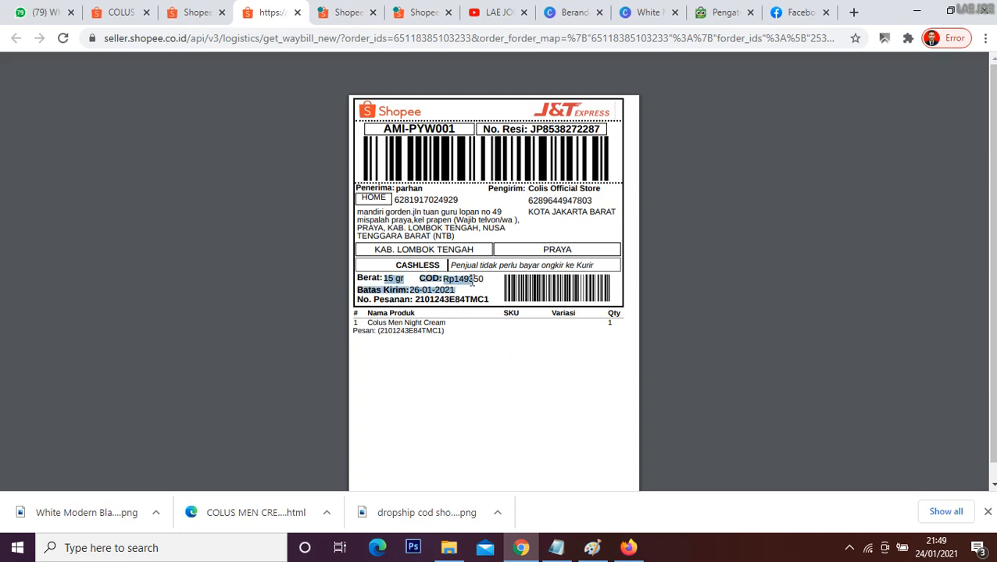
left_click(508, 345)
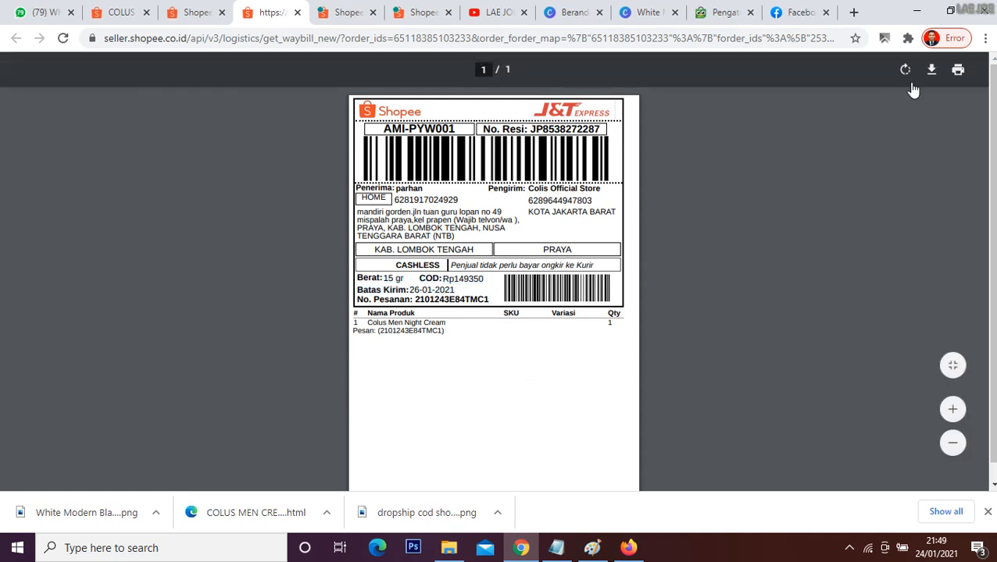
left_click(930, 69)
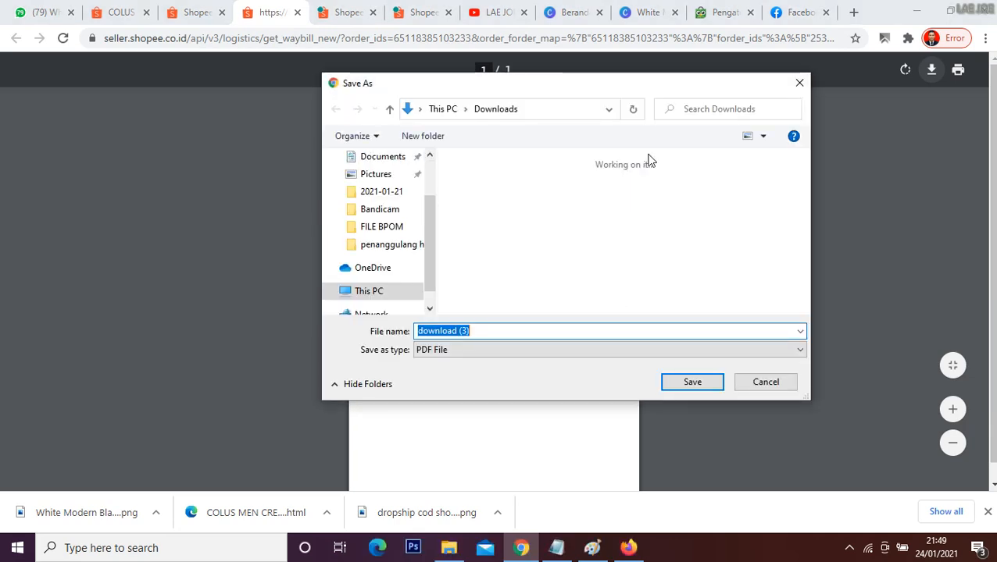
left_click_drag(432, 243, 425, 192)
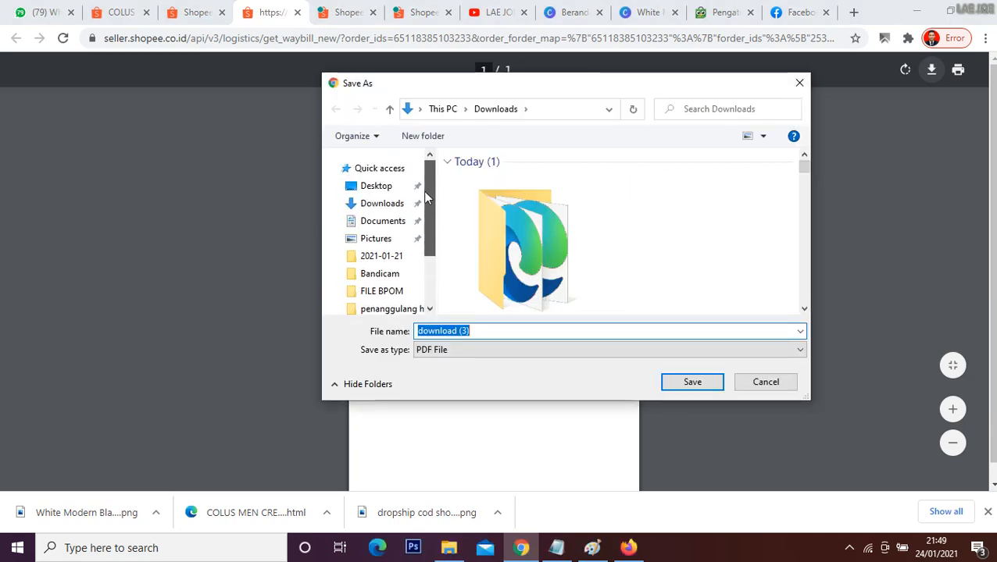
left_click(382, 205)
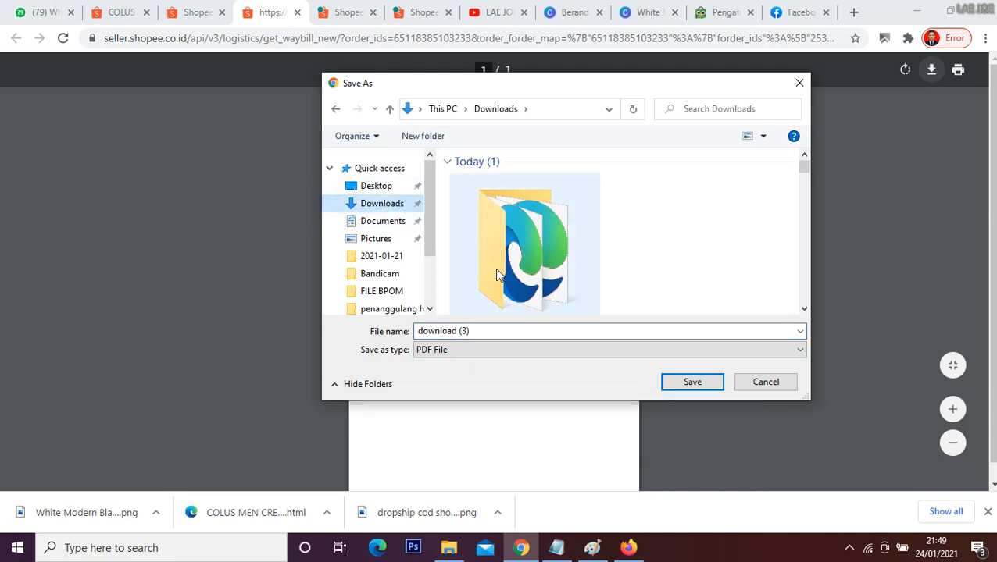
left_click(481, 331)
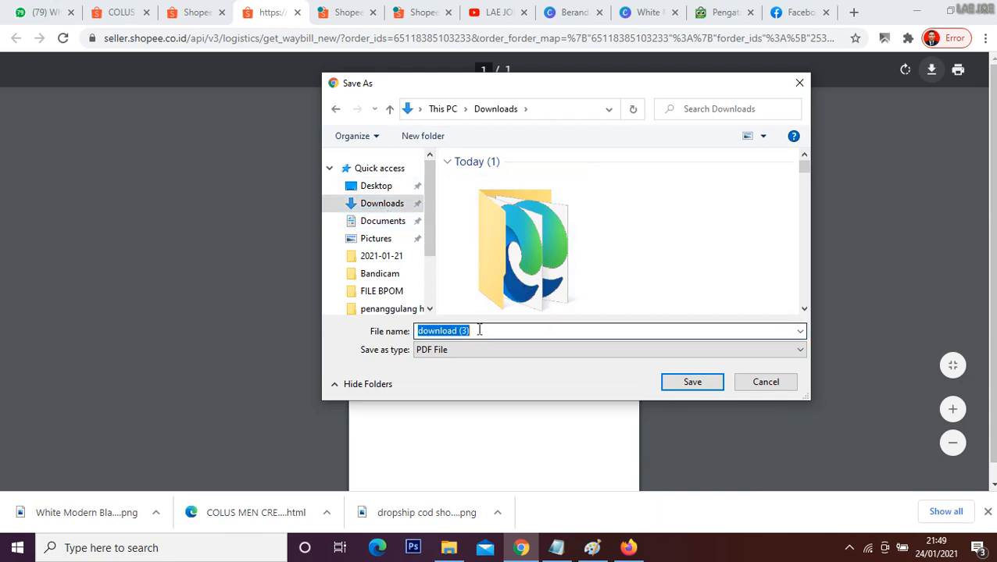
type("cl")
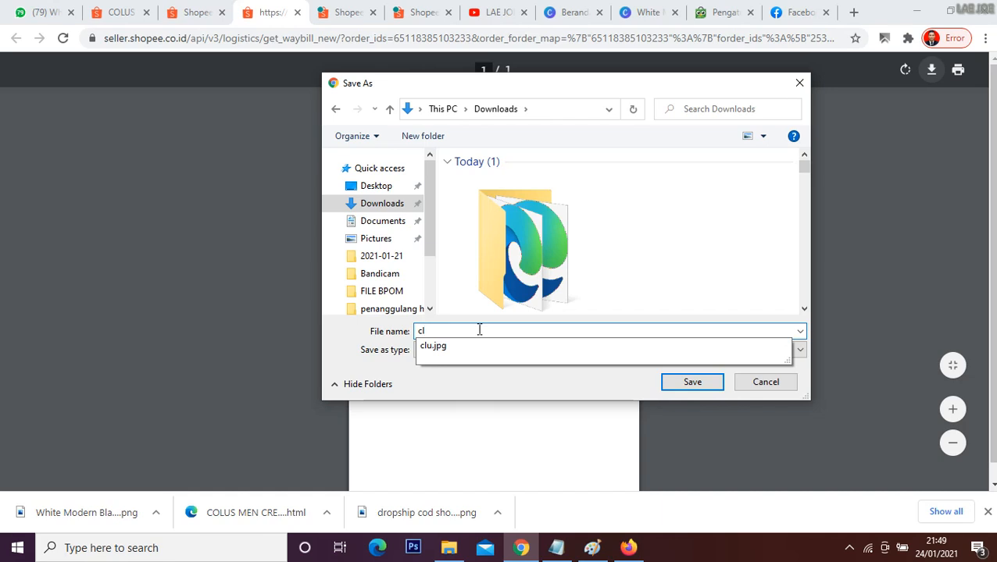
key("BackSpace")
type("olus")
type(" c")
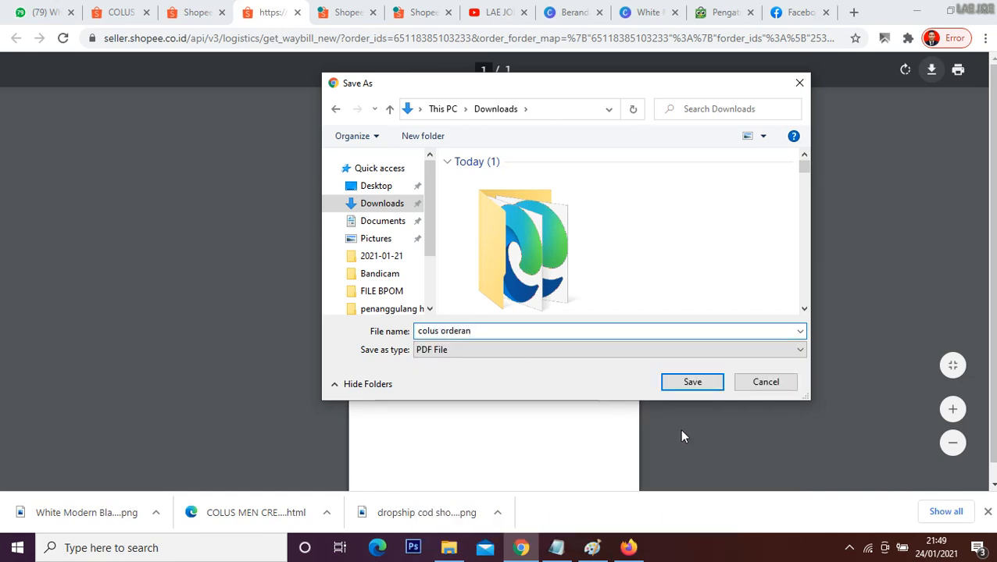
left_click(799, 82)
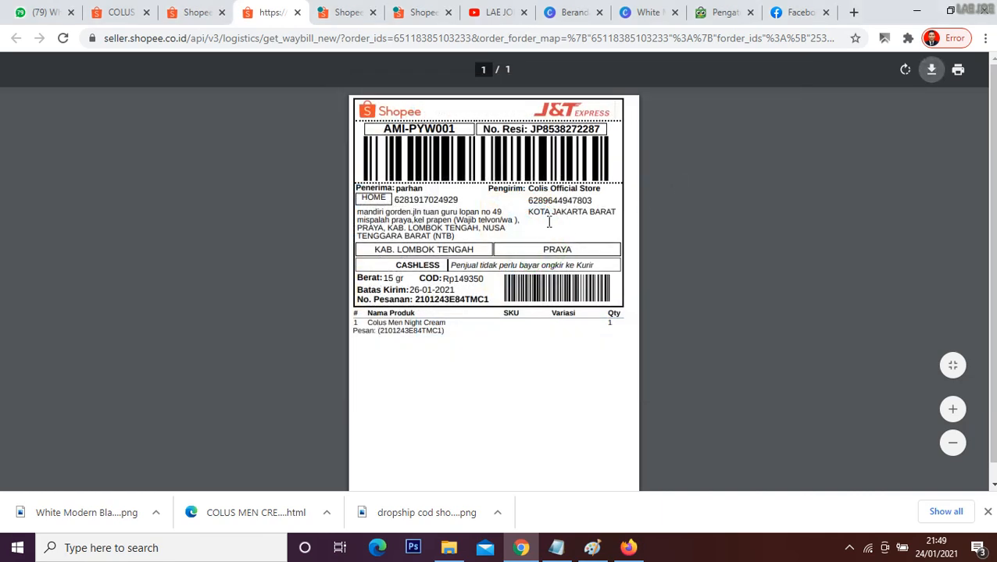
Step: Copy the label's tracking number (No. Resi) and save the label as a PDF in Downloads with that number as file name
left_click_drag(531, 128, 604, 130)
key("ctrl+c")
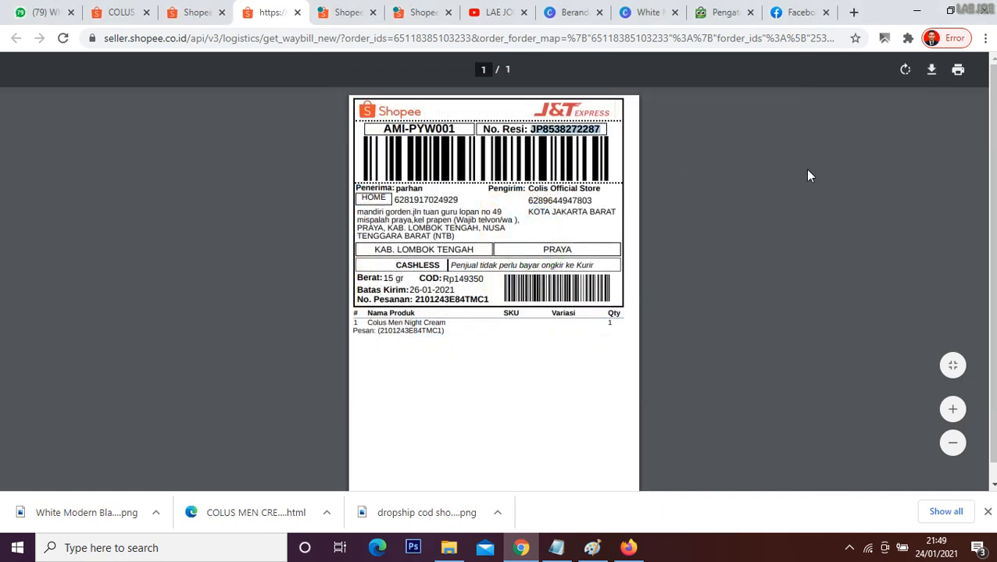
left_click(931, 70)
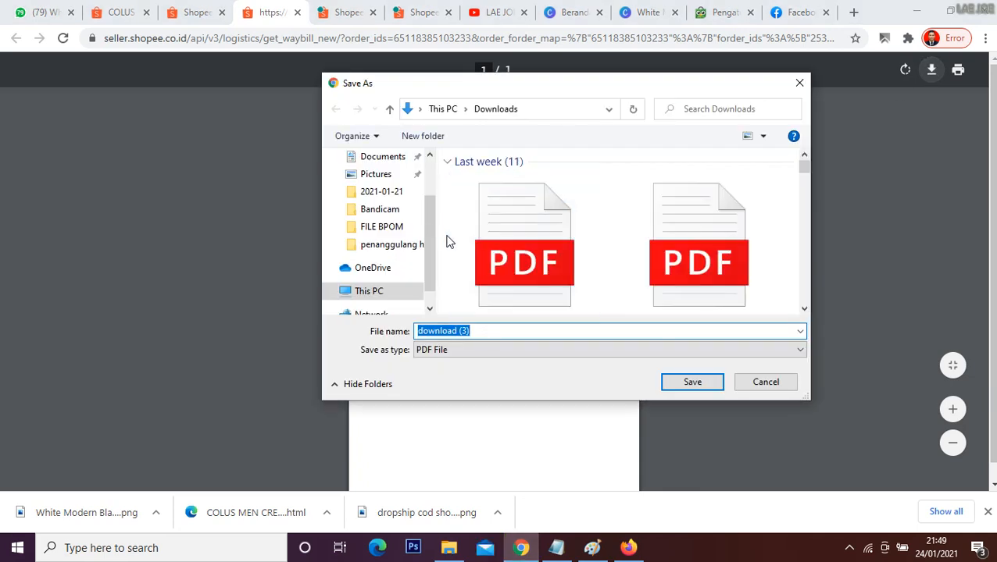
left_click_drag(435, 220, 432, 186)
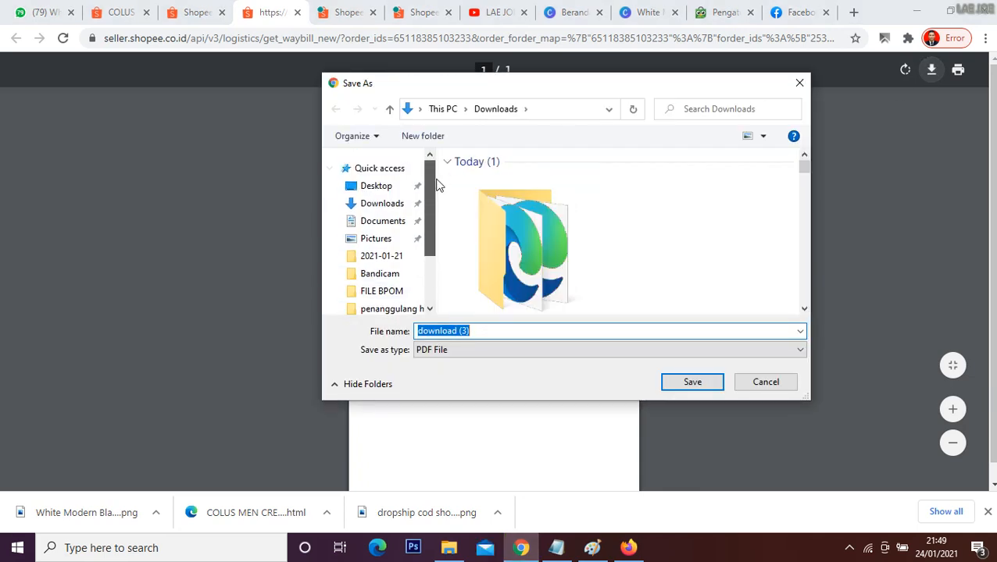
left_click(402, 205)
left_click(458, 330)
left_click(460, 330)
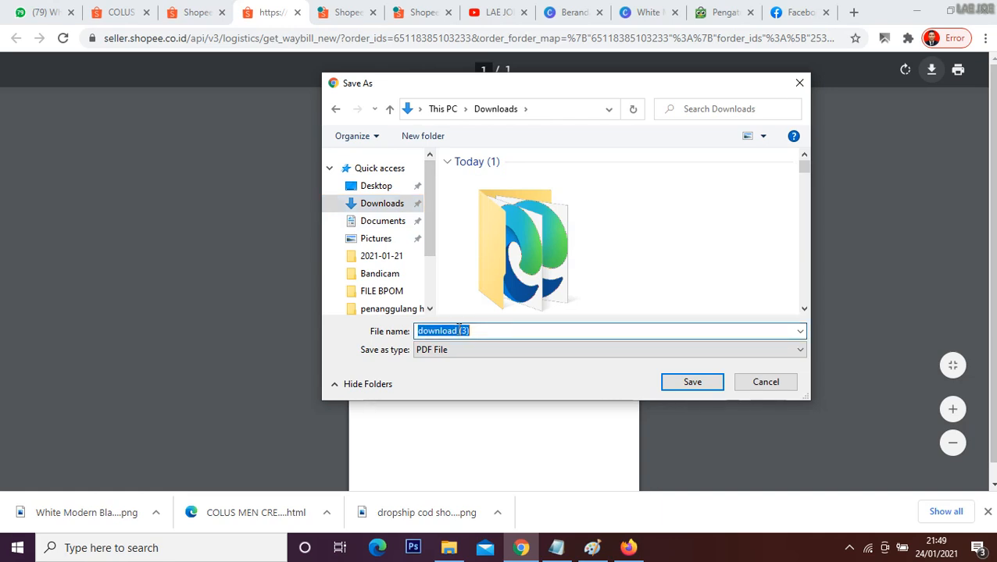
key("ctrl+v")
left_click(693, 382)
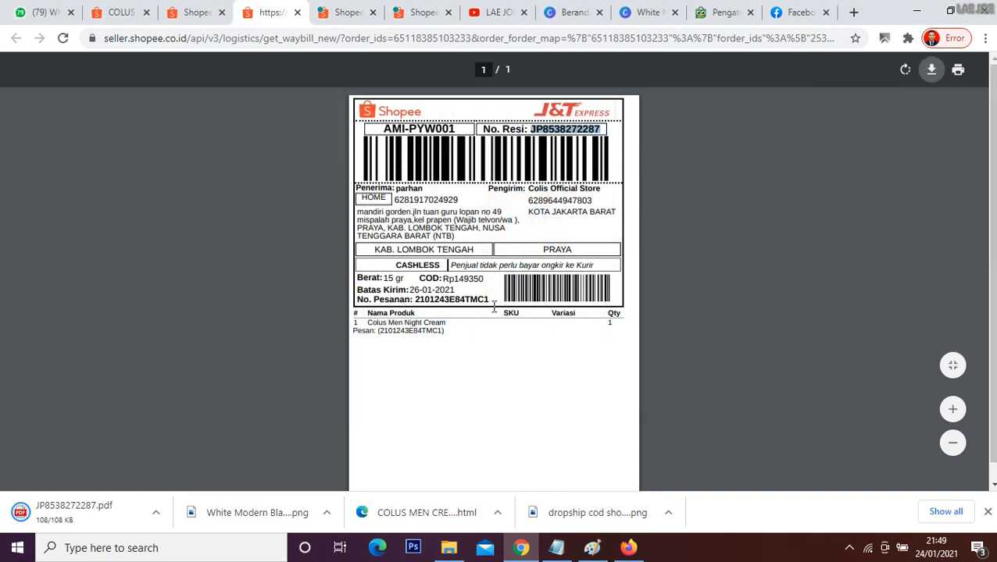
Step: Switch to WhatsApp Web, search the chats for "colus" and open the Colus supplier's conversation
left_click(39, 12)
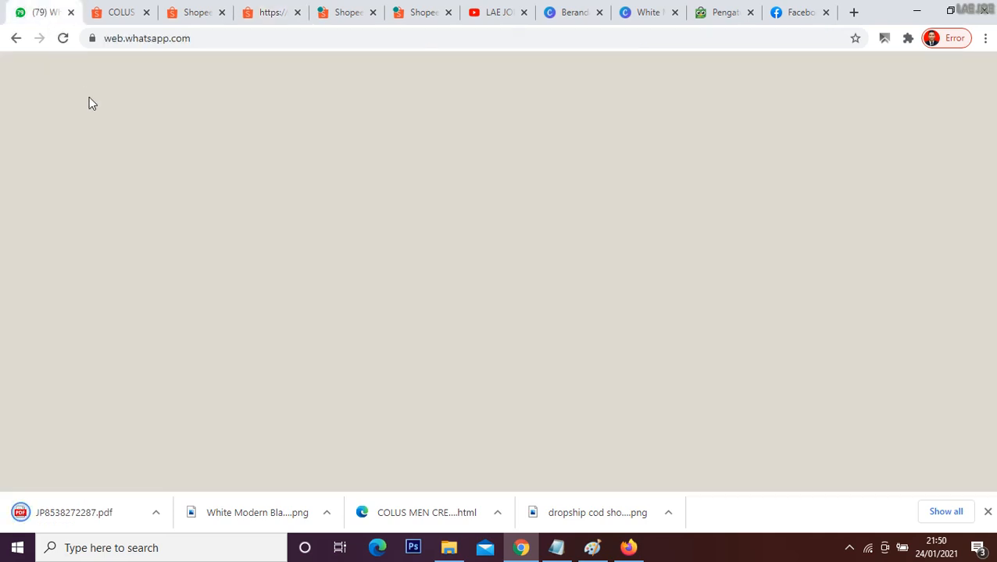
left_click(142, 179)
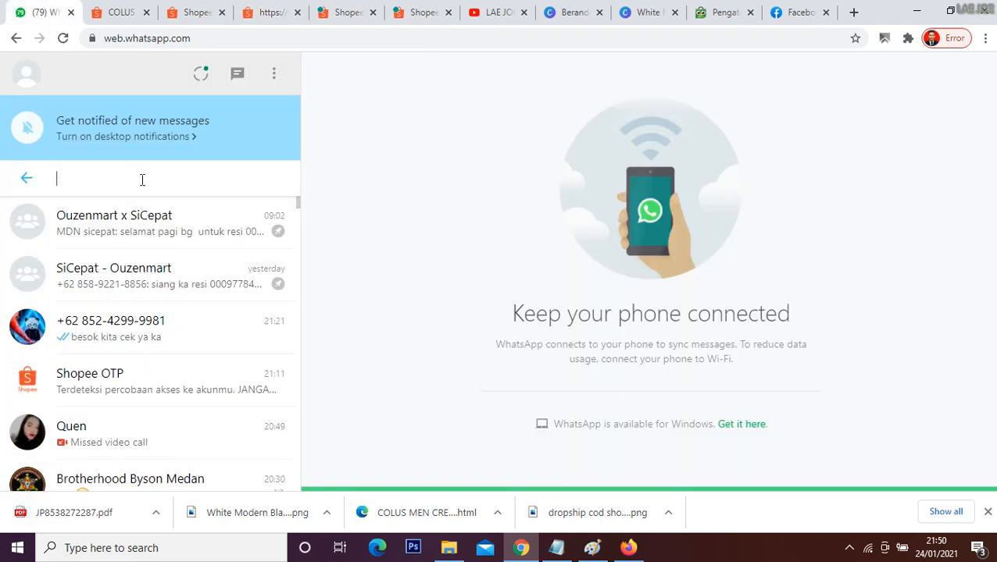
type("colus")
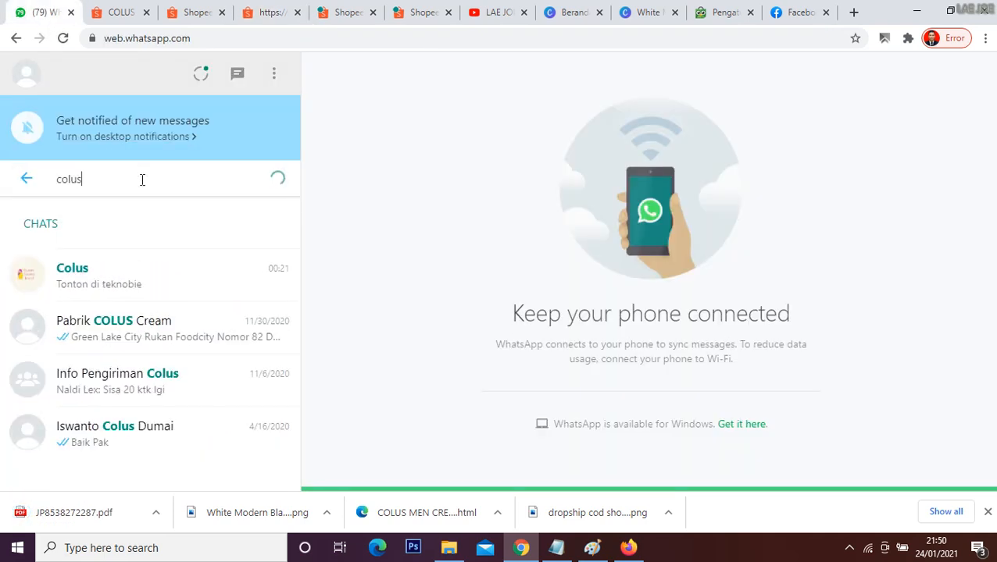
left_click(146, 283)
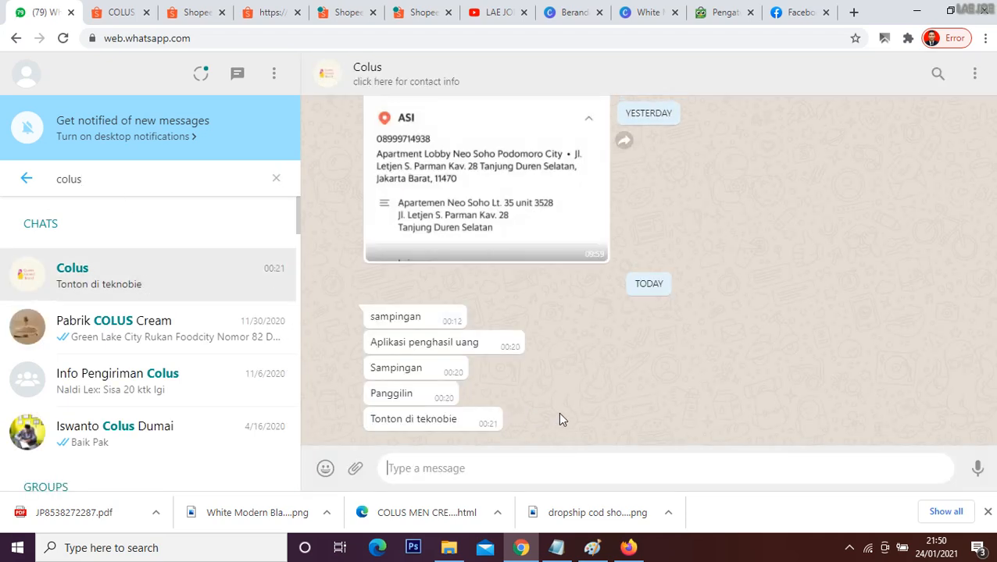
Step: Send the Colus supplier the messages "ka", "saya ada orderan" and "cod shopee"
type("ka")
key("Return")
type("saya a")
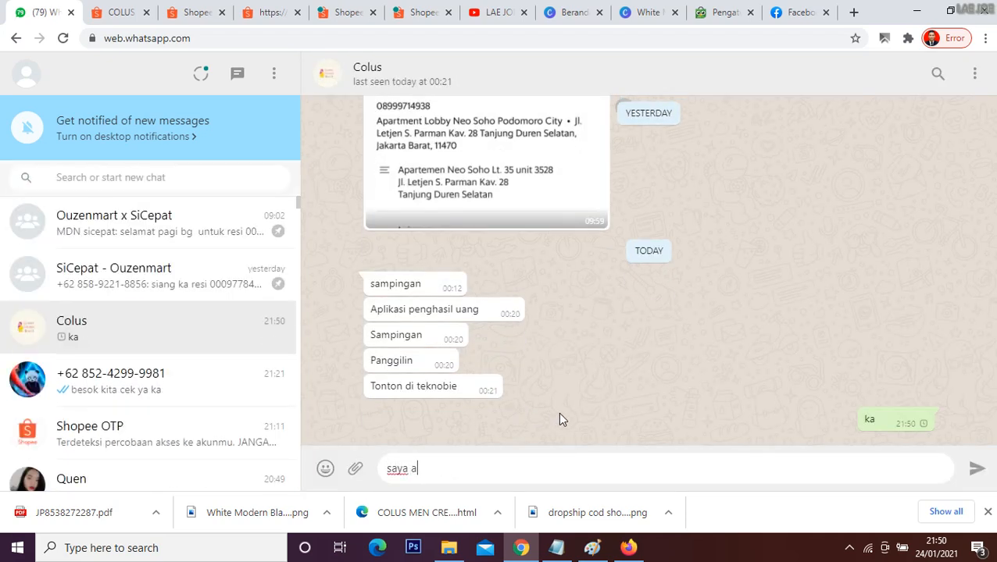
type("da orderan")
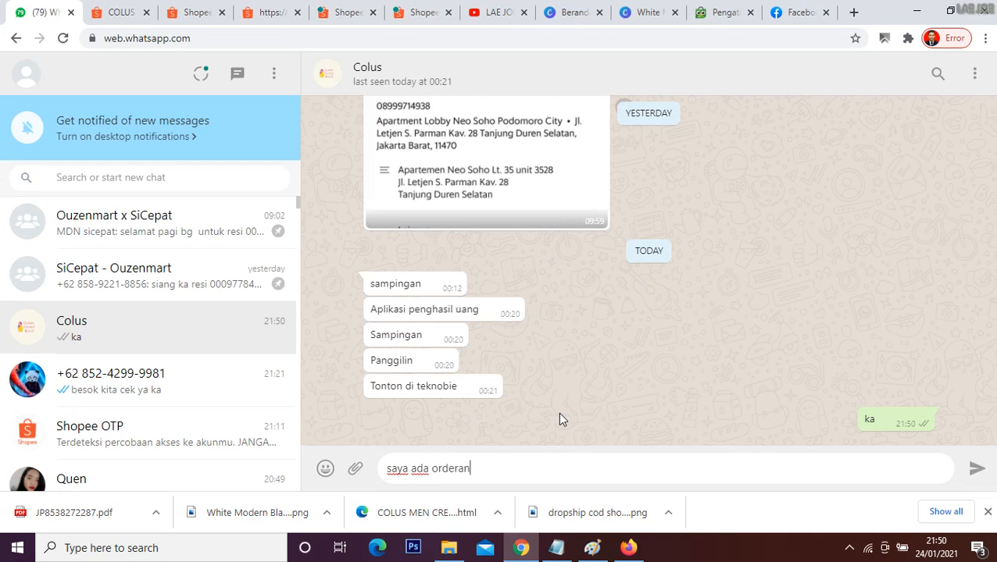
key("Return")
type("cod")
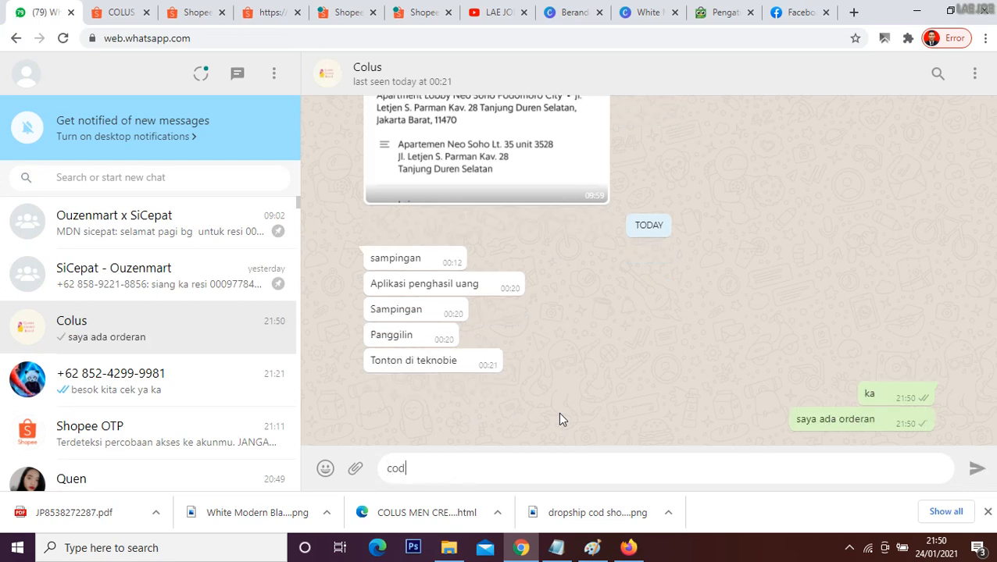
type(" shopee")
key("Return")
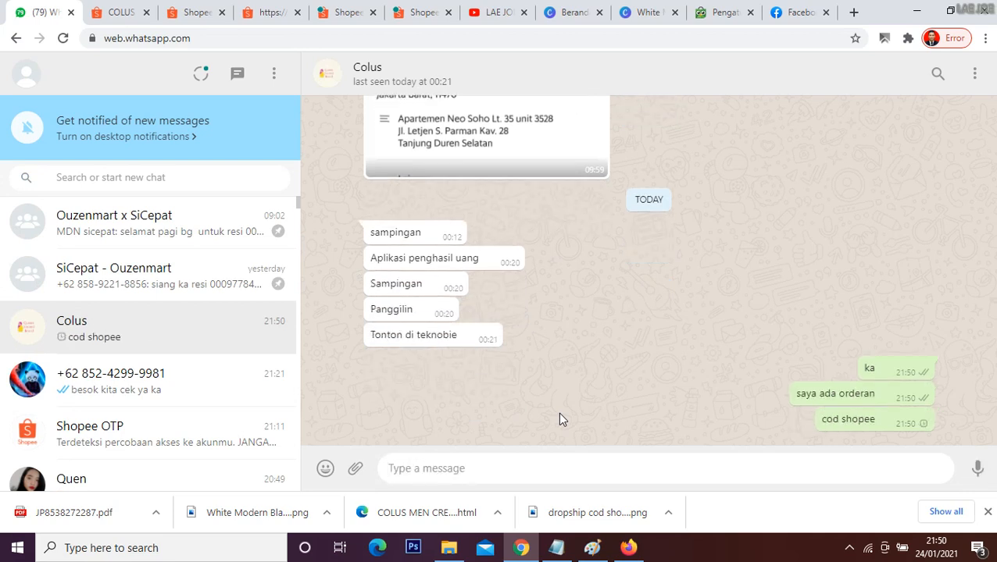
Step: Ask the supplier to process the order with the message "mohon untuk di proses ya"
type("mohon u")
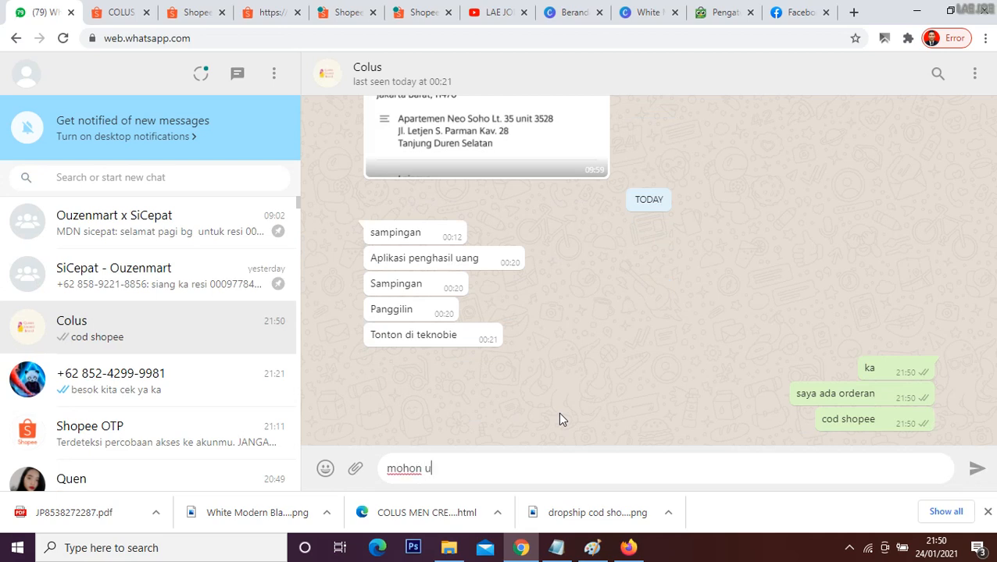
type("ntuk")
type("di prose")
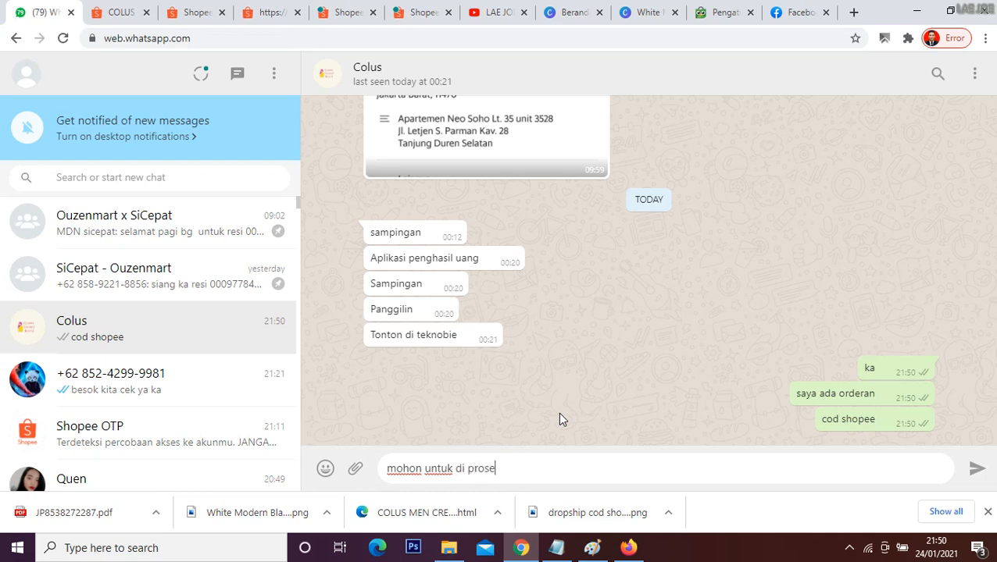
type("s ya")
key("Return")
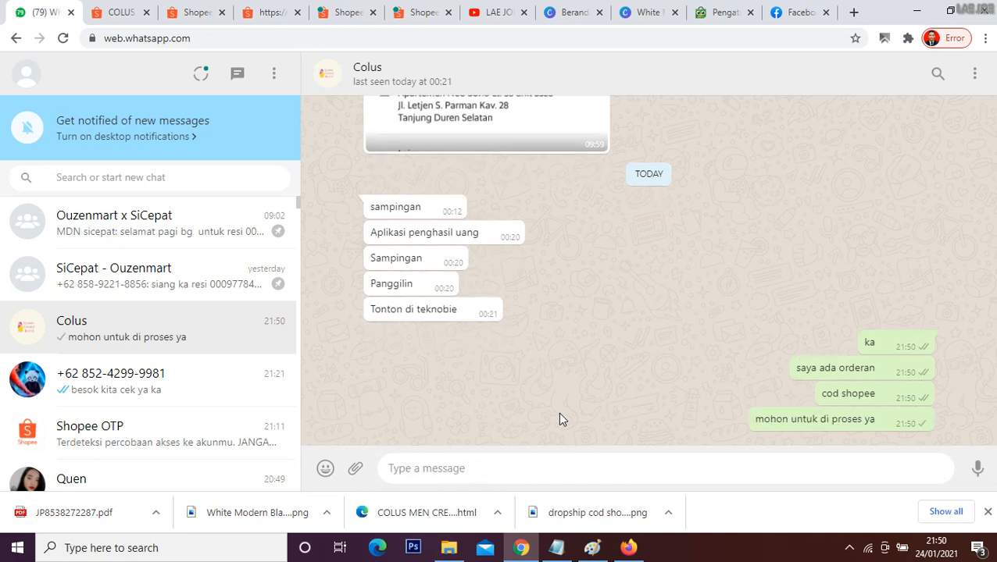
Step: Announce the attached shipping label with the message "ini saya lampuirkan label alamat"
type("ini say")
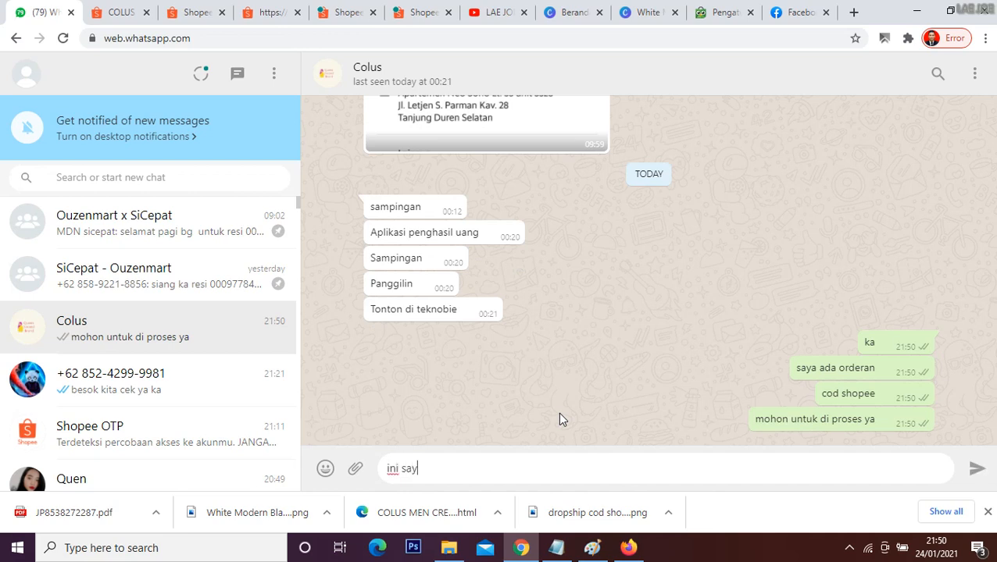
type("a lampuu")
key("BackSpace")
type("irkan")
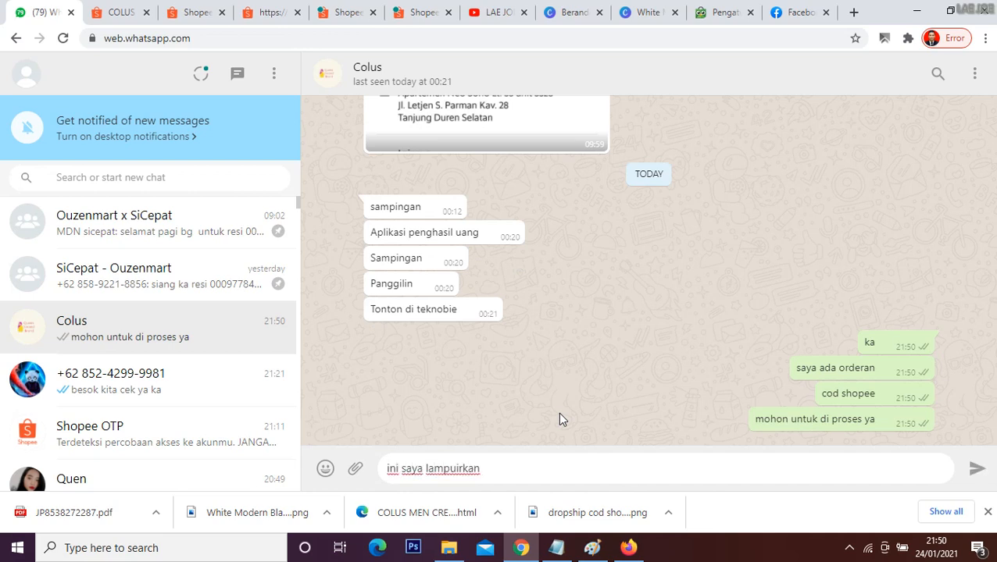
type(" label alamat")
key("Return")
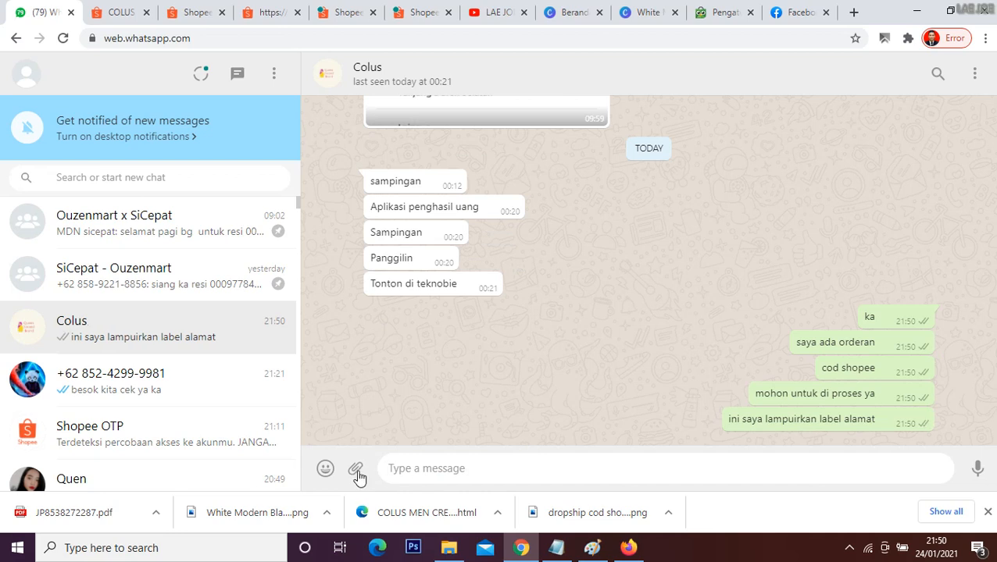
Step: Attach the shipping label PDF from Downloads as a document and send it to the supplier
left_click(355, 470)
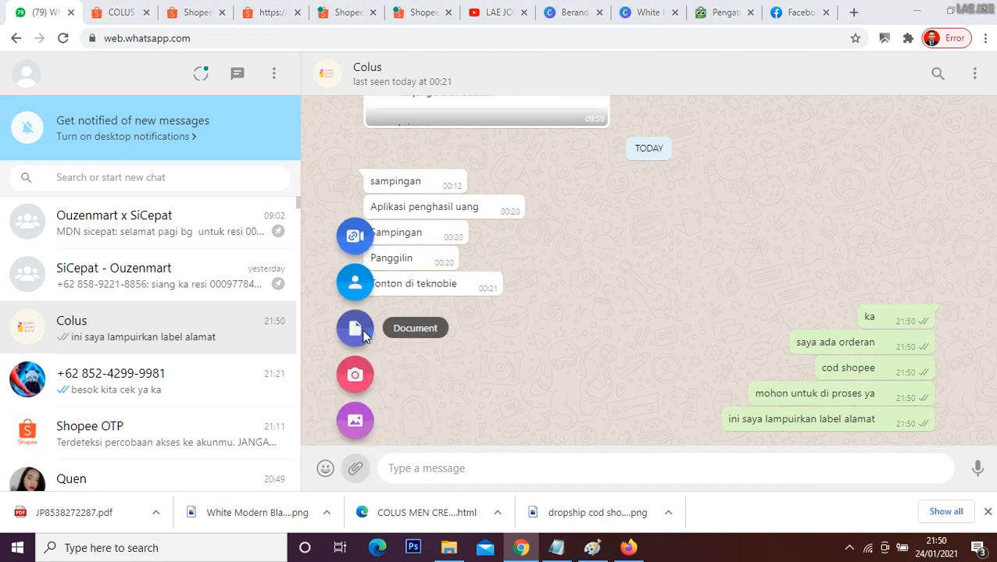
left_click(357, 329)
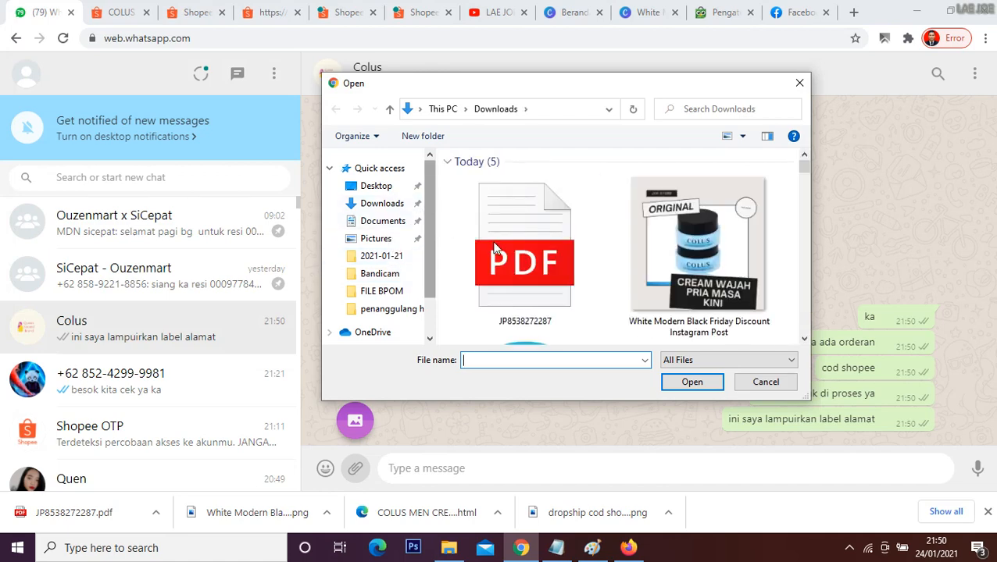
left_click(394, 208)
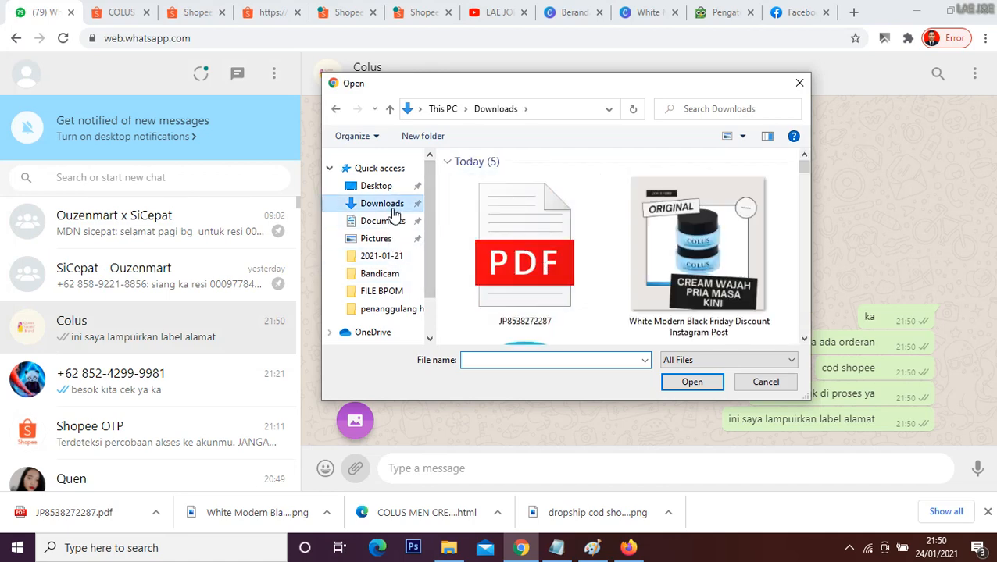
left_click(527, 266)
left_click(689, 384)
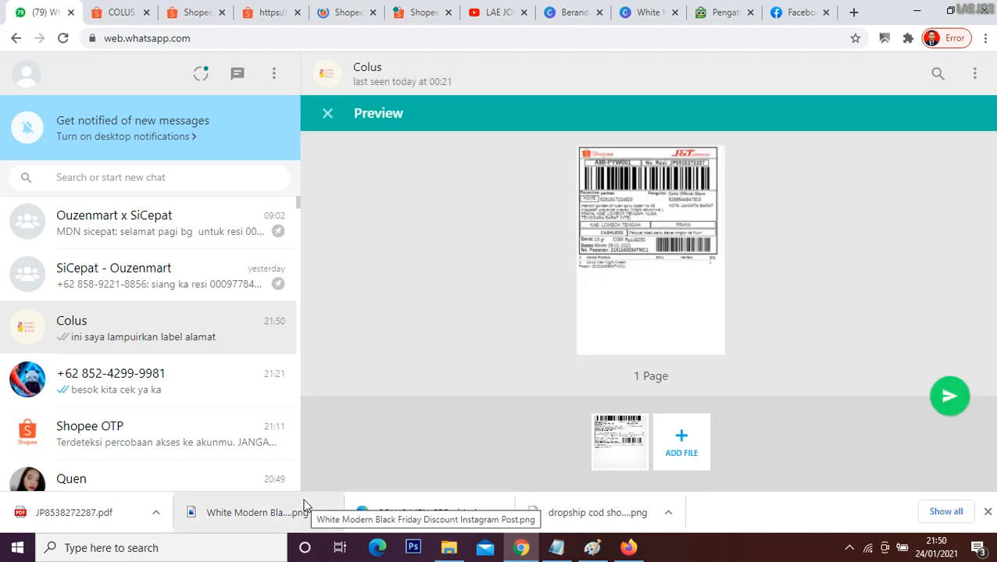
left_click(947, 398)
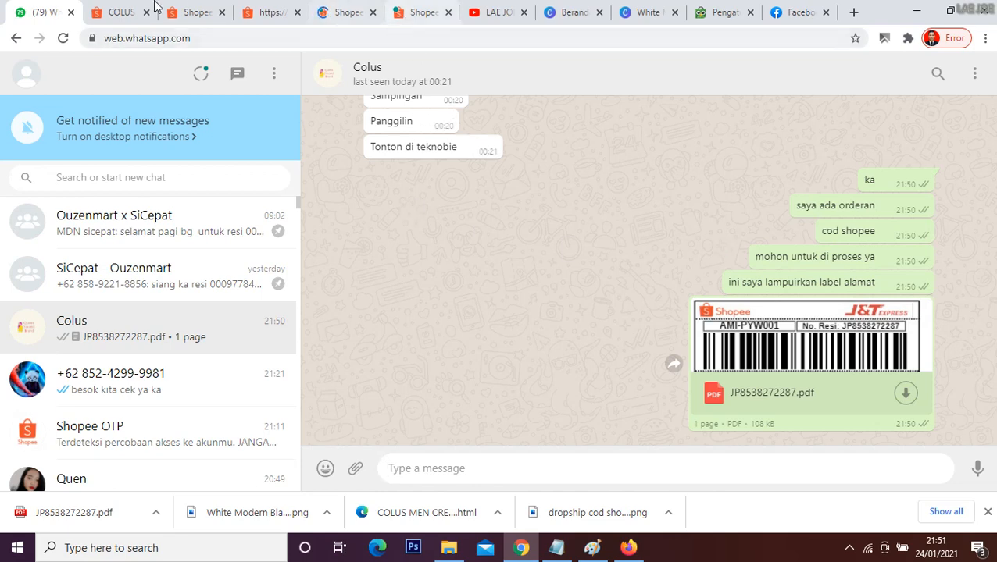
Step: Return to the supplier's COLUS MEN CREAM page on Shopee and try Beli Sekarang without choosing a variation
left_click(121, 8)
left_click(191, 8)
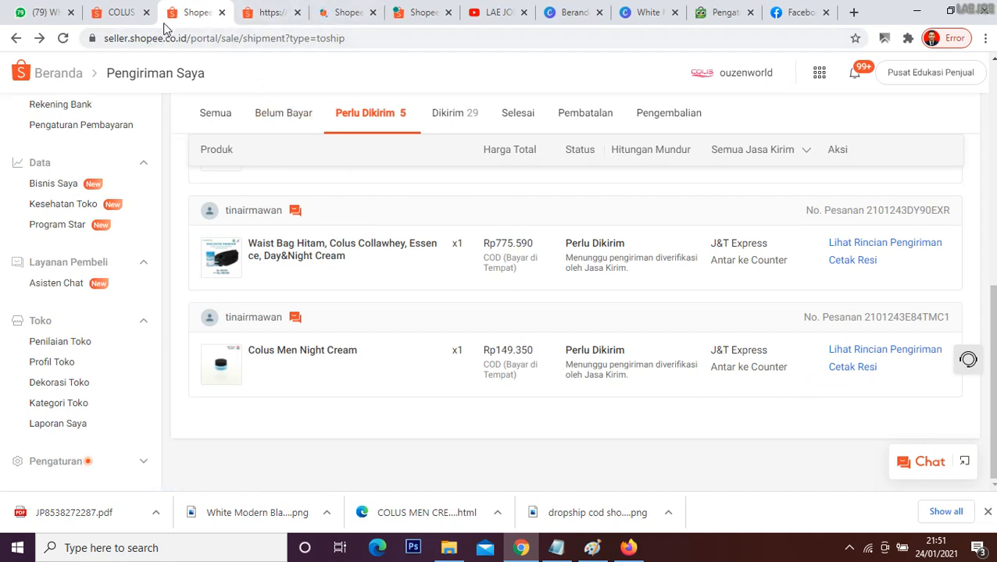
left_click(260, 9)
left_click(127, 11)
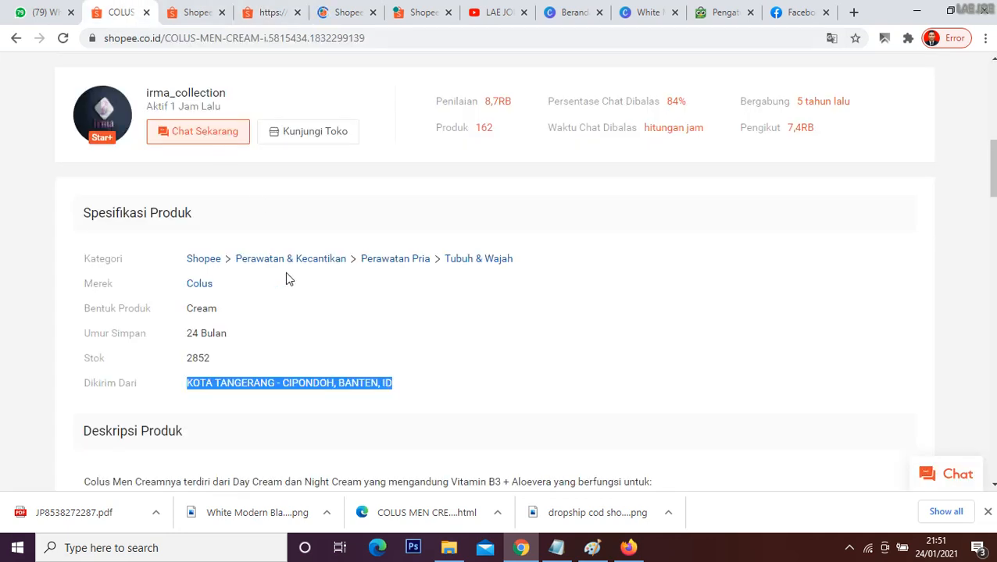
left_click(417, 192)
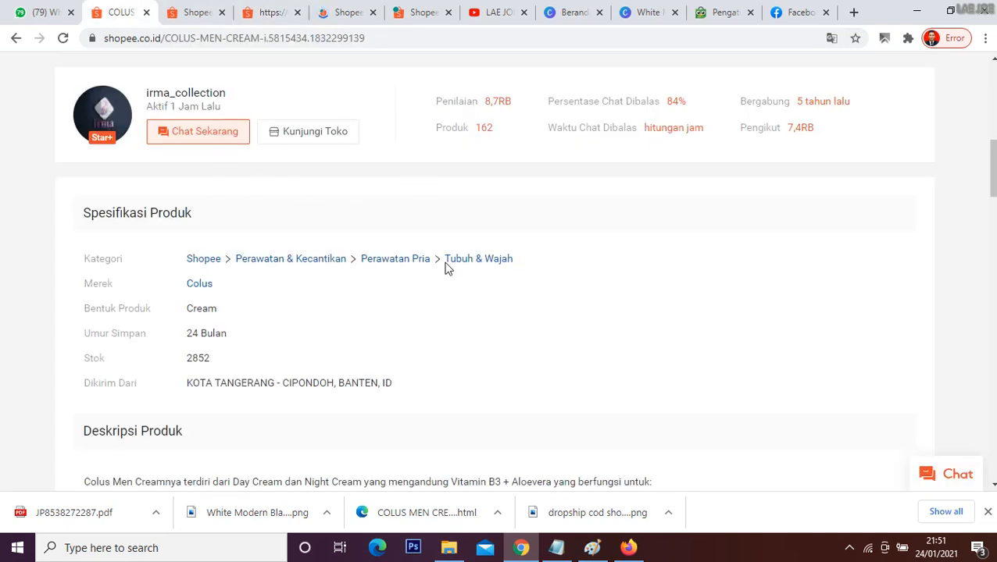
scroll(461, 294, "up", 4)
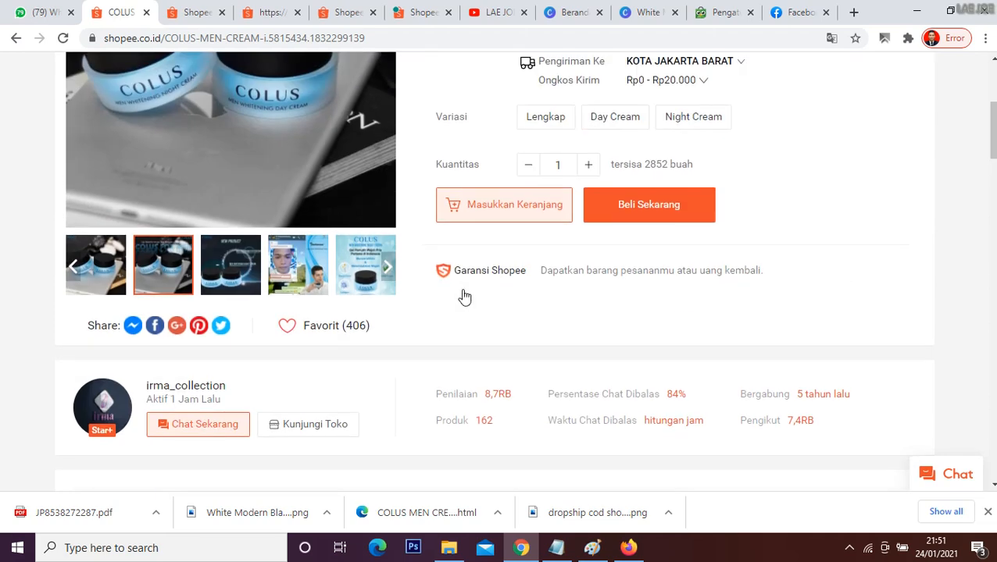
left_click(644, 211)
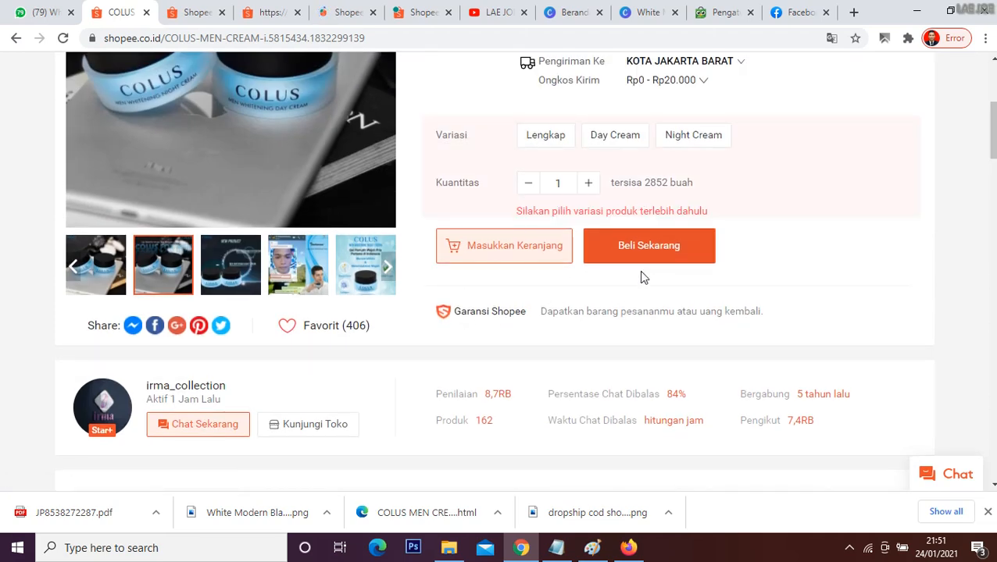
scroll(787, 213, "up", 1)
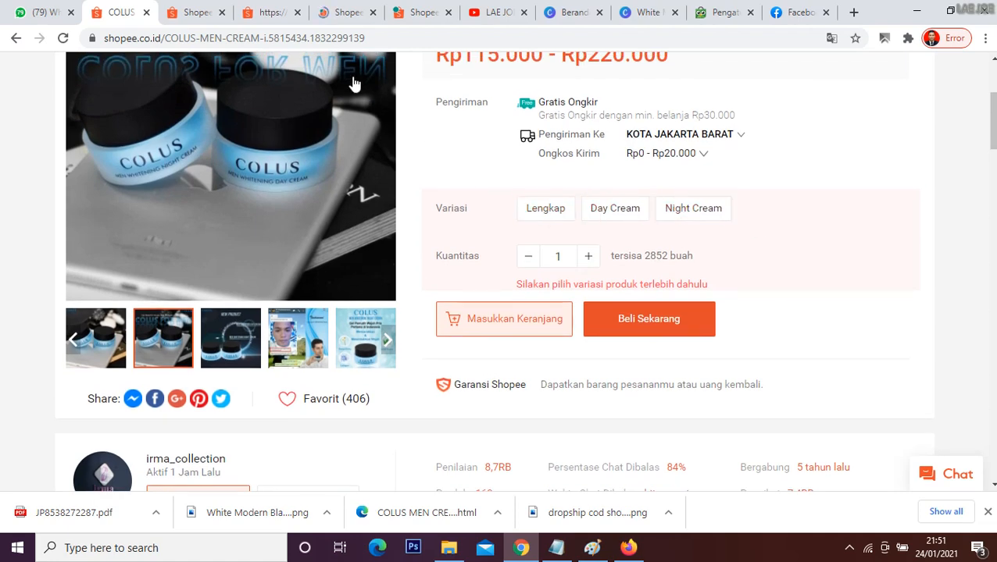
Step: Return to the Colus chat on WhatsApp Web, dismiss the browser's downloads bar and reply "oke" to the supplier
left_click(26, 8)
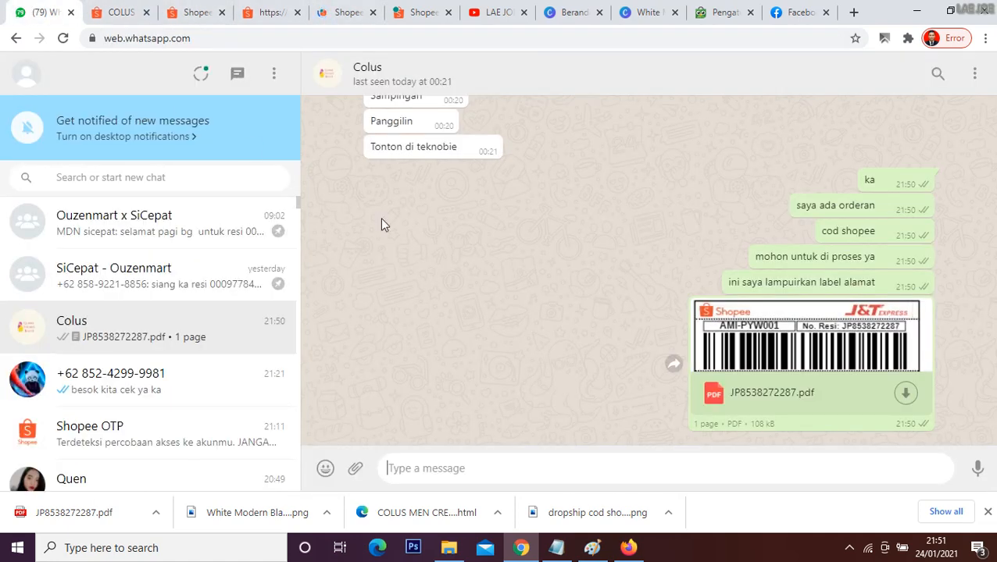
left_click(988, 512)
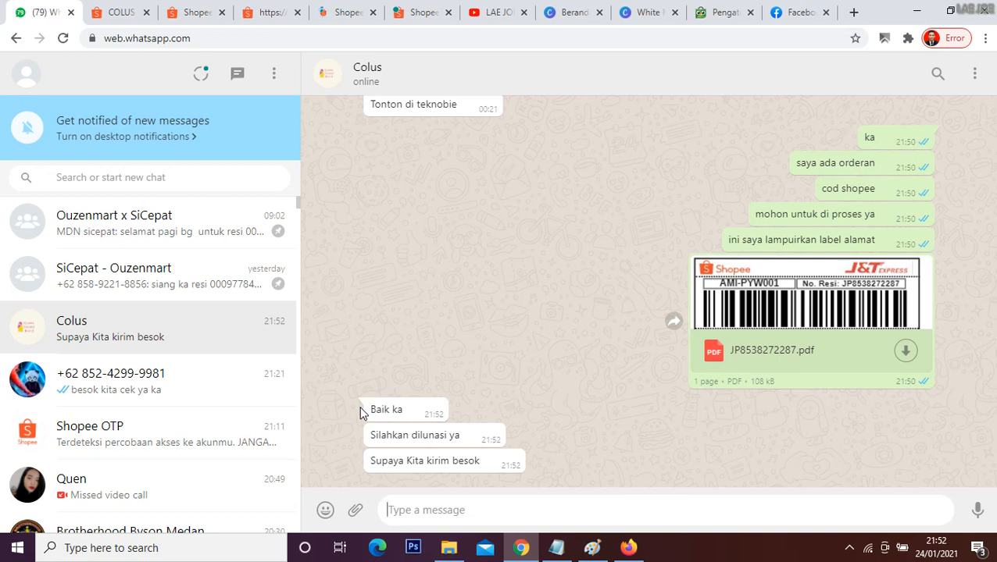
type("oke")
key("Return")
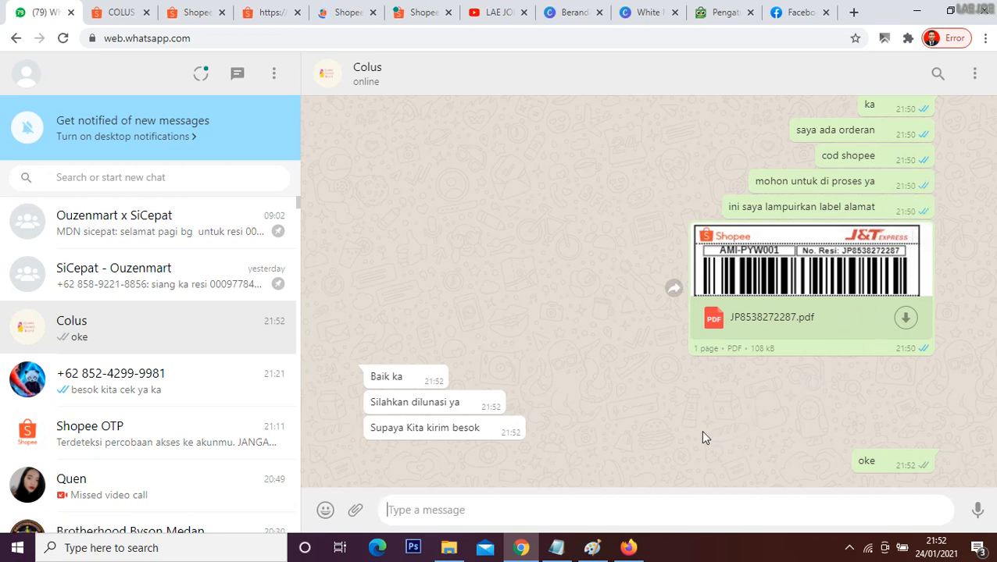
Step: Switch to Paint and start a new blank canvas without saving the marketplace diagram
left_click(592, 547)
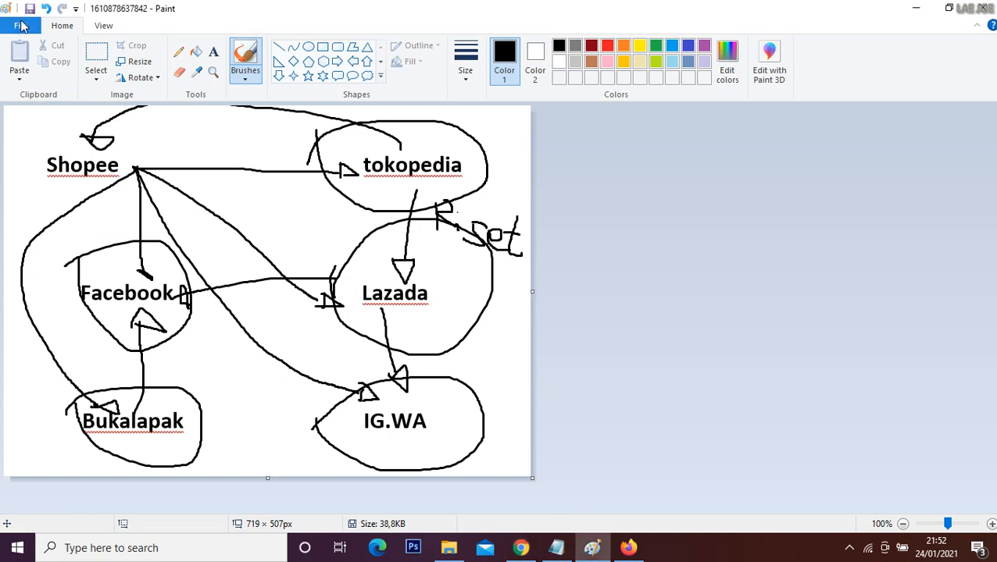
left_click(27, 25)
left_click(40, 47)
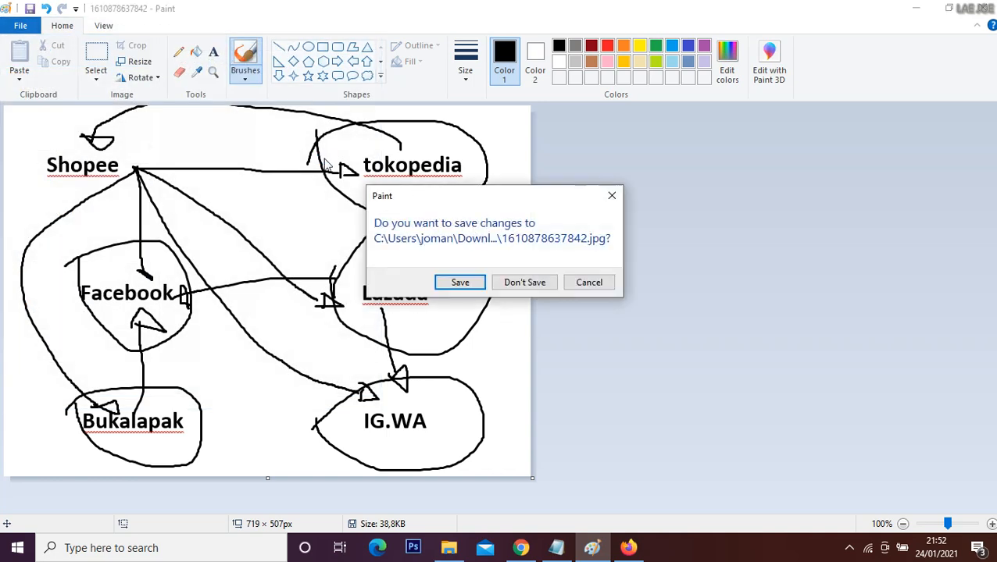
left_click(524, 283)
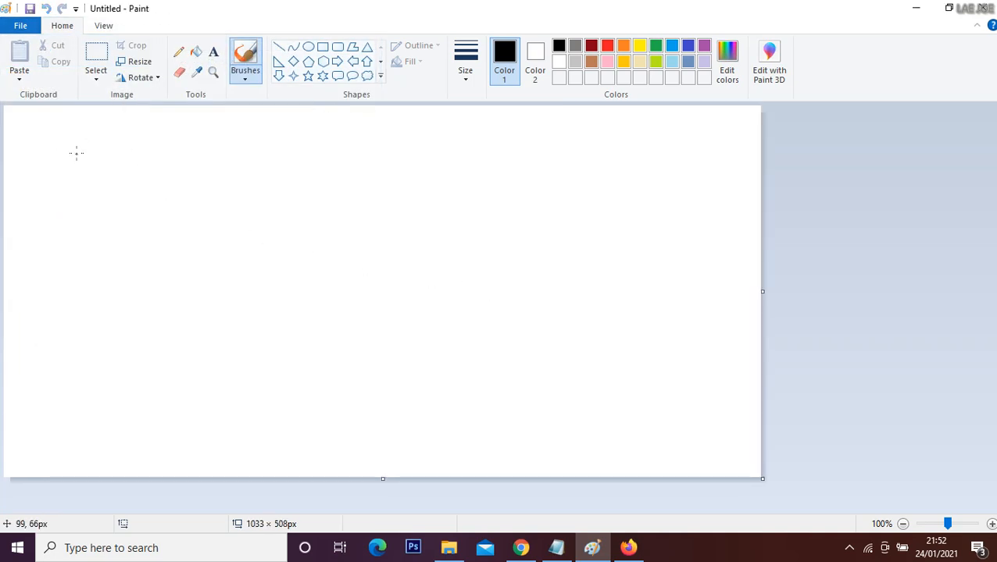
Step: Handwrite "bayar ke supplier" in black brush across the upper canvas, underline it, and switch back to the WhatsApp chat with Colus
mouse_move(100, 141)
left_mouse_down()
mouse_move(96, 177)
mouse_move(113, 170)
mouse_move(100, 191)
left_mouse_up()
mouse_move(142, 196)
left_mouse_down()
mouse_move(180, 195)
mouse_move(196, 185)
mouse_move(202, 200)
mouse_move(225, 204)
mouse_move(207, 207)
mouse_move(265, 196)
mouse_move(269, 213)
mouse_move(299, 193)
left_mouse_up()
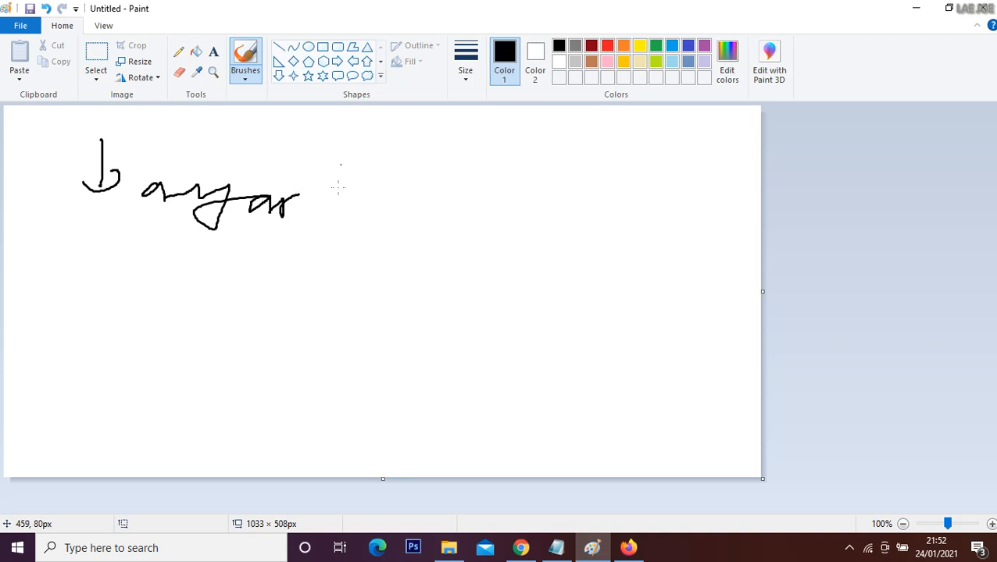
left_click_drag(339, 163, 336, 192)
mouse_move(334, 175)
left_mouse_down()
mouse_move(353, 172)
mouse_move(353, 192)
mouse_move(382, 200)
left_mouse_up()
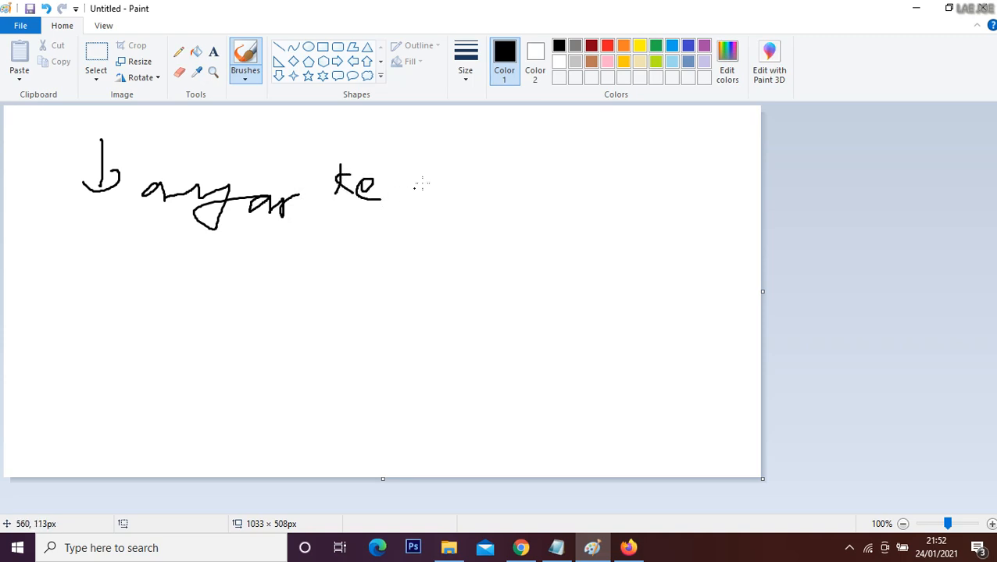
mouse_move(442, 166)
left_mouse_down()
mouse_move(439, 201)
mouse_move(415, 186)
mouse_move(443, 182)
mouse_move(468, 232)
left_mouse_up()
mouse_move(470, 181)
left_mouse_down()
mouse_move(492, 227)
mouse_move(507, 183)
mouse_move(487, 196)
mouse_move(517, 177)
mouse_move(524, 211)
mouse_move(584, 208)
left_mouse_up()
left_click(543, 175)
mouse_move(591, 195)
left_mouse_down()
mouse_move(593, 208)
mouse_move(613, 201)
left_mouse_up()
left_click_drag(68, 225, 641, 259)
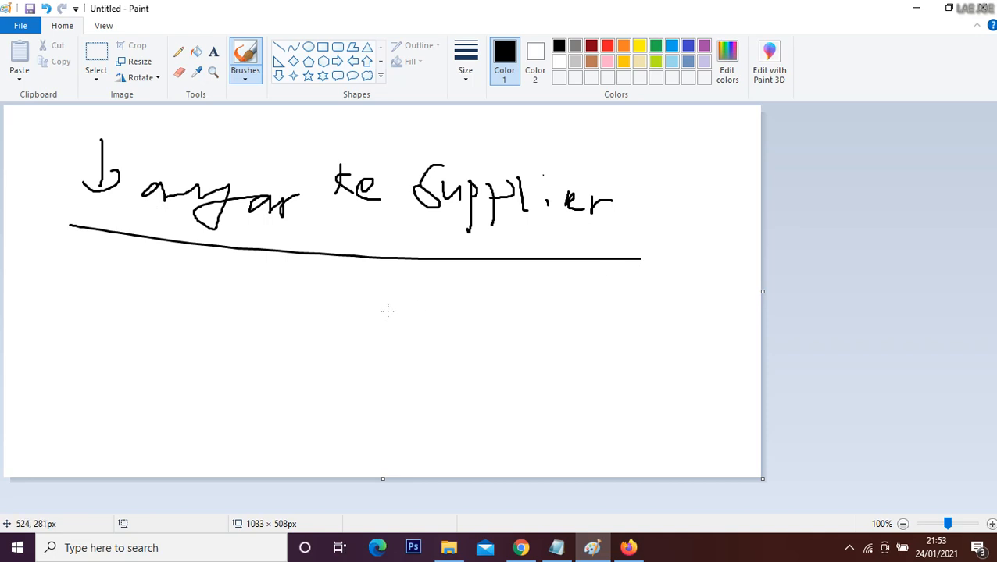
left_click(520, 548)
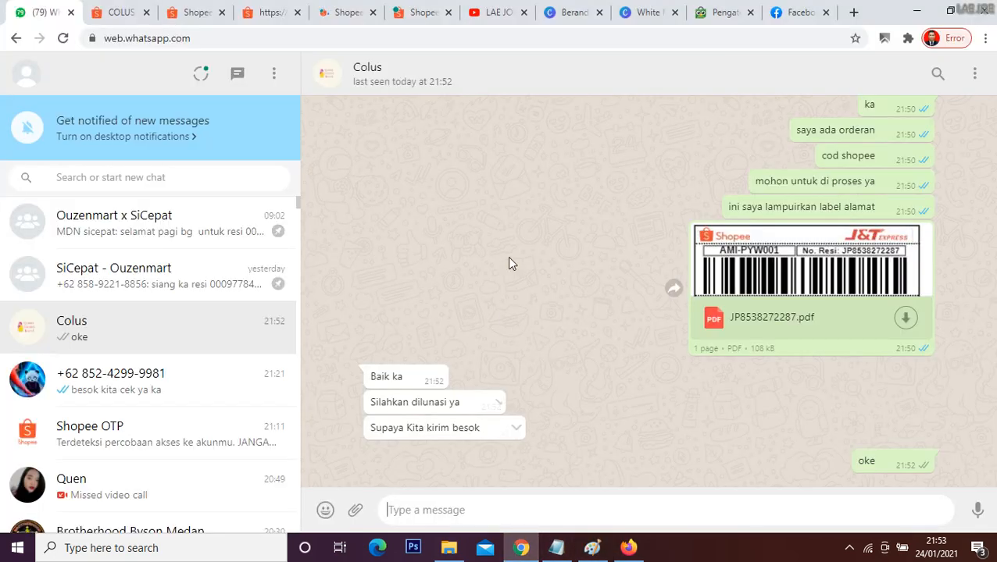
Step: Check the seller product list and the orders awaiting shipment in the two Shopee Seller Centre accounts
left_click(422, 12)
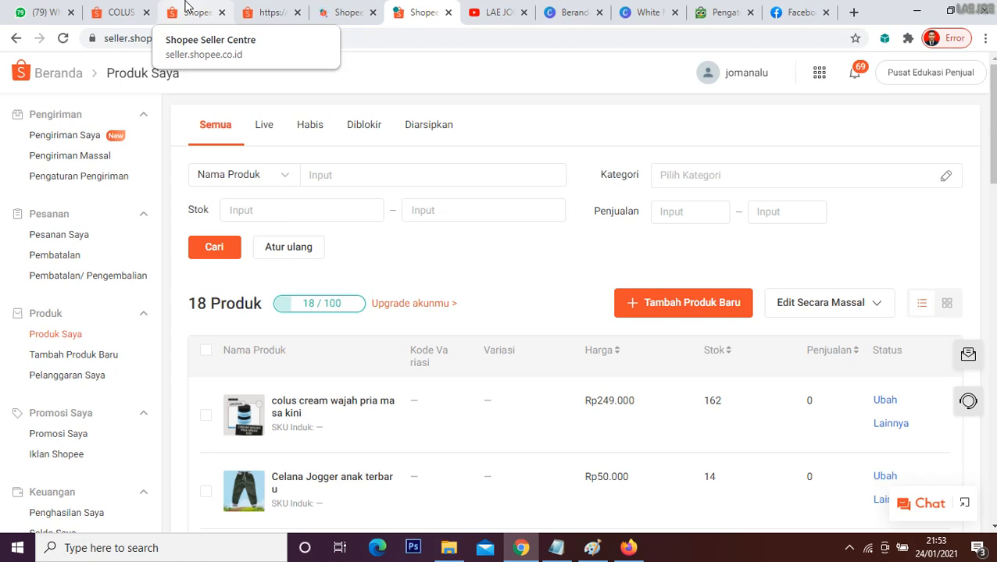
scroll(129, 406, "down", 2)
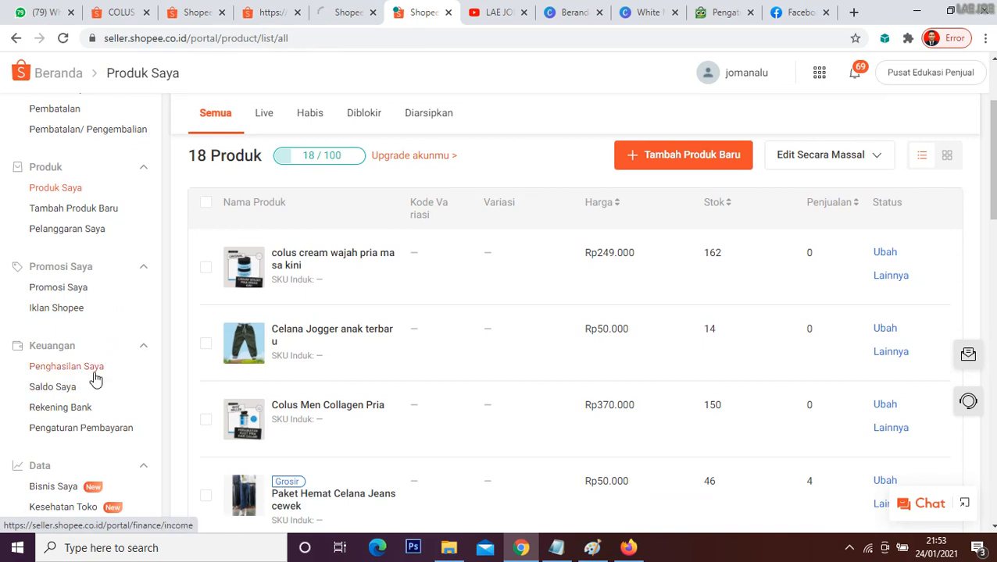
left_click(195, 12)
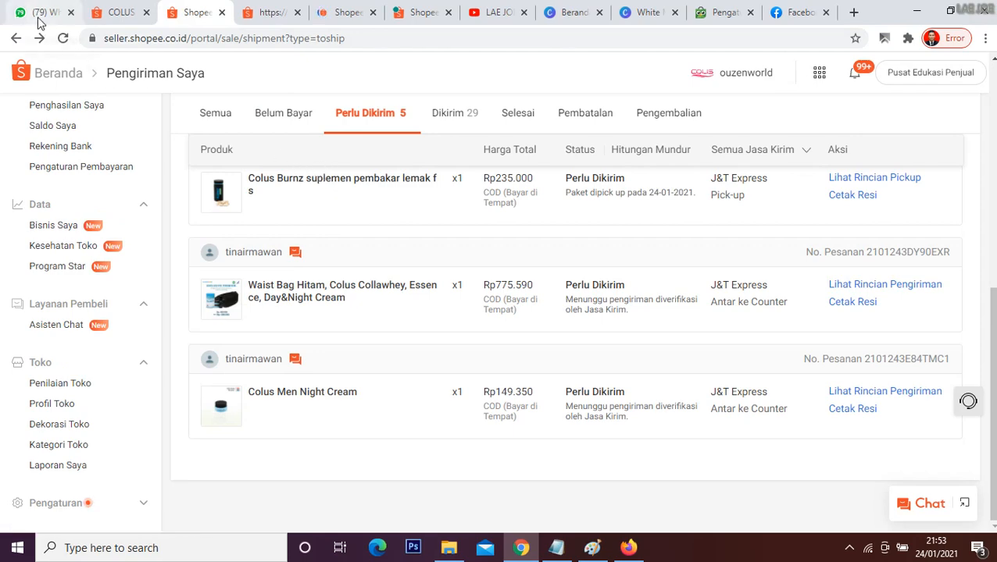
Step: Review the order-processing notes in Notepad, glancing back at the Colus chat, and highlight the Proses Orderan Manual section
left_click(556, 548)
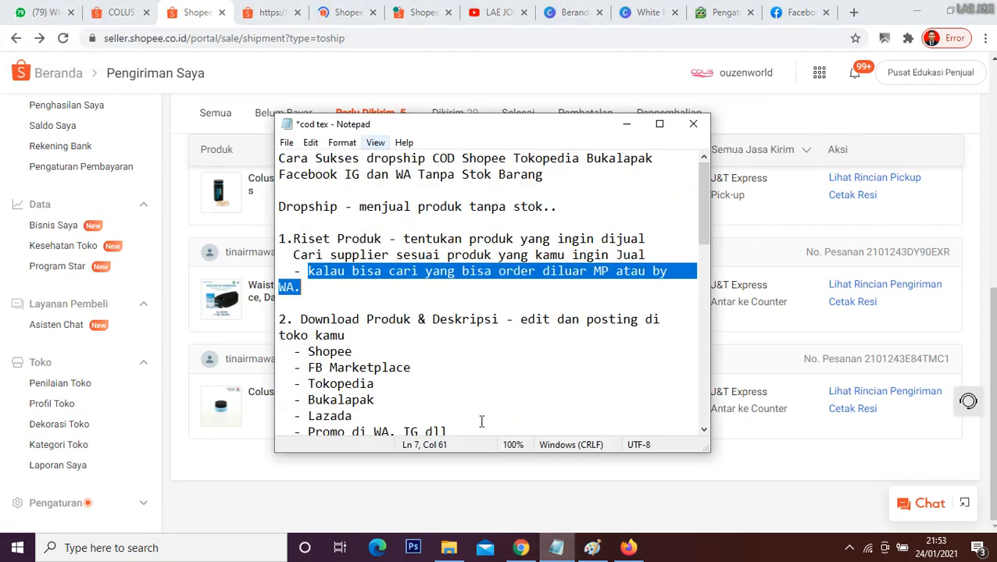
scroll(472, 371, "down", 10)
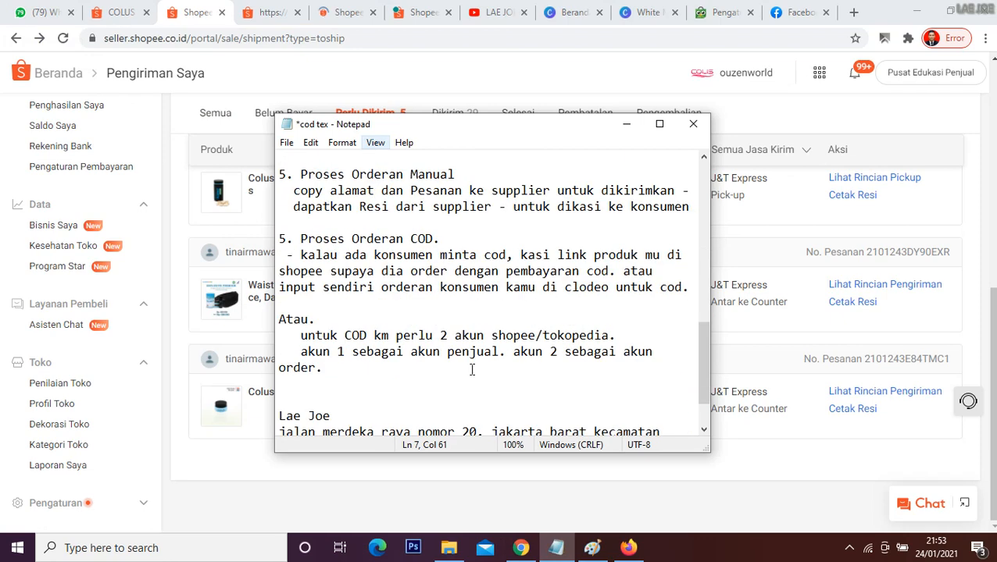
scroll(471, 371, "down", 2)
scroll(438, 305, "up", 6)
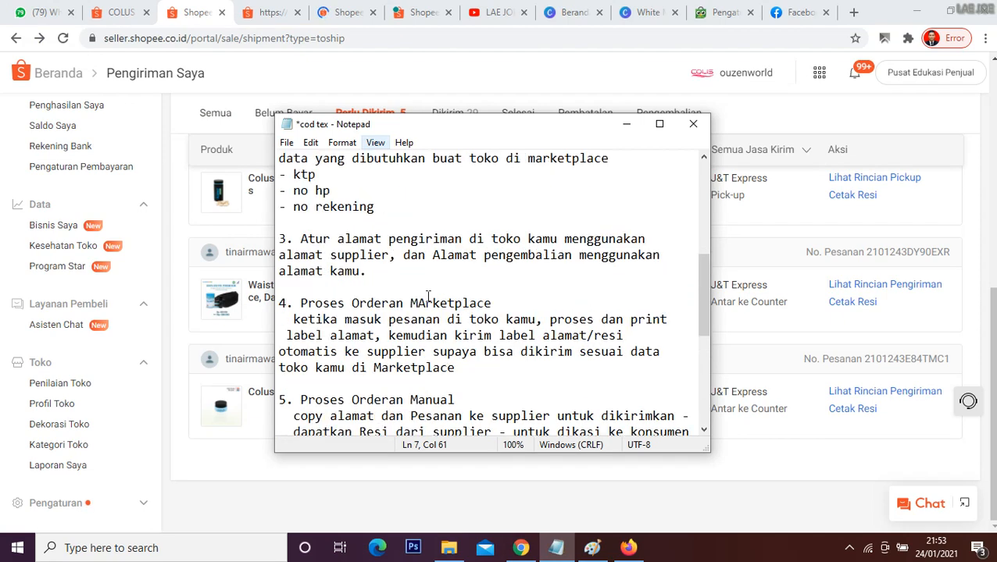
left_click(34, 9)
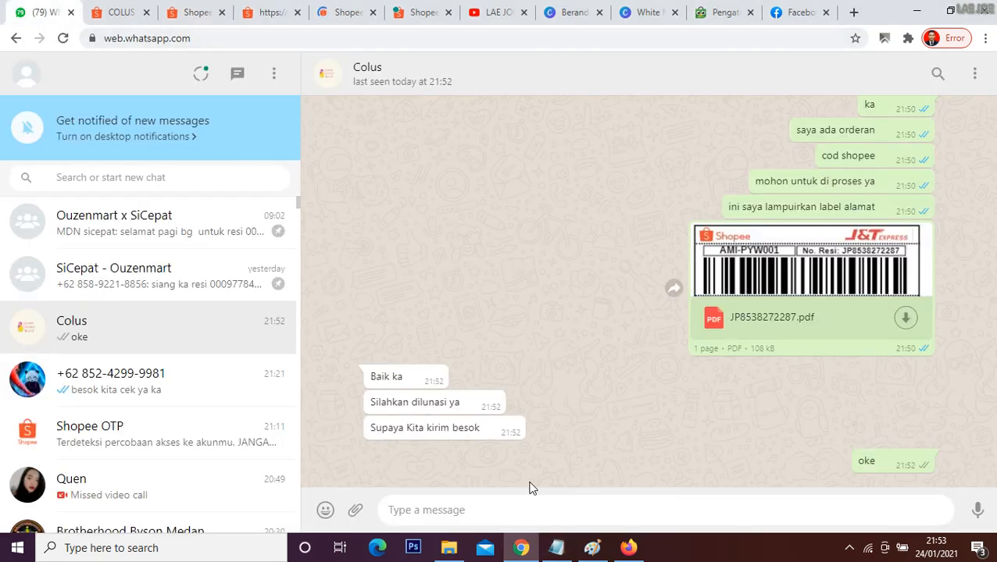
left_click(556, 547)
scroll(474, 320, "down", 6)
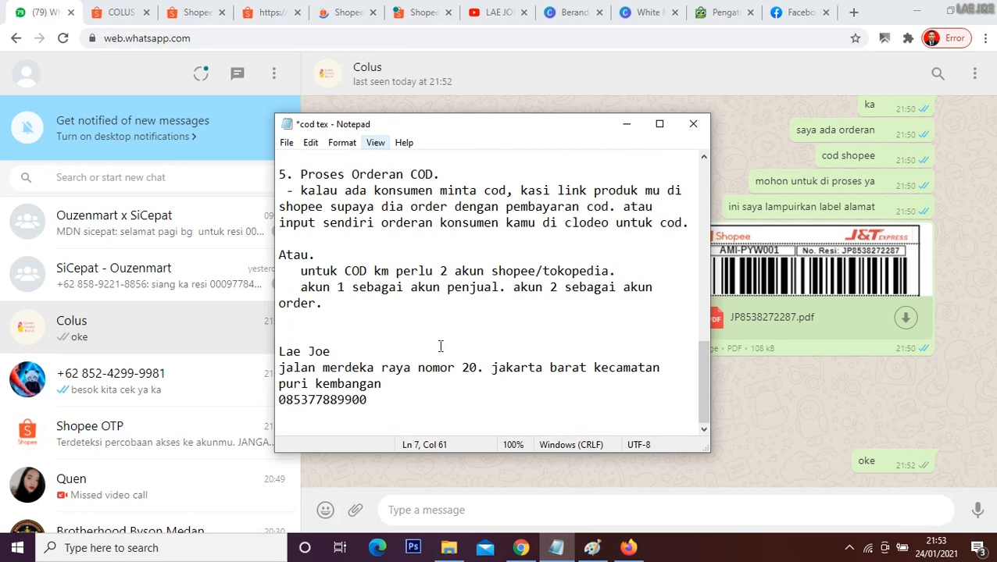
scroll(426, 319, "up", 2)
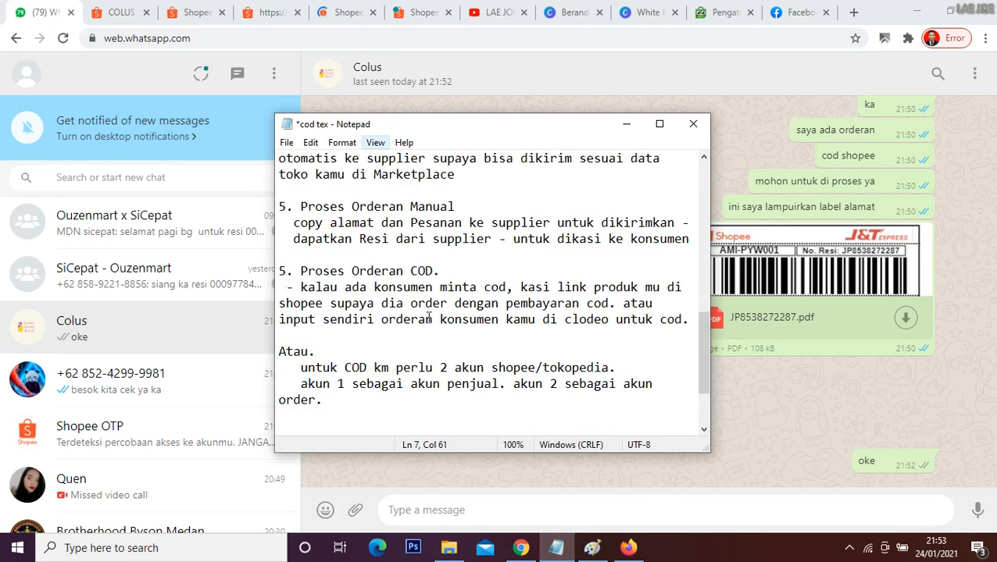
left_click_drag(301, 208, 689, 243)
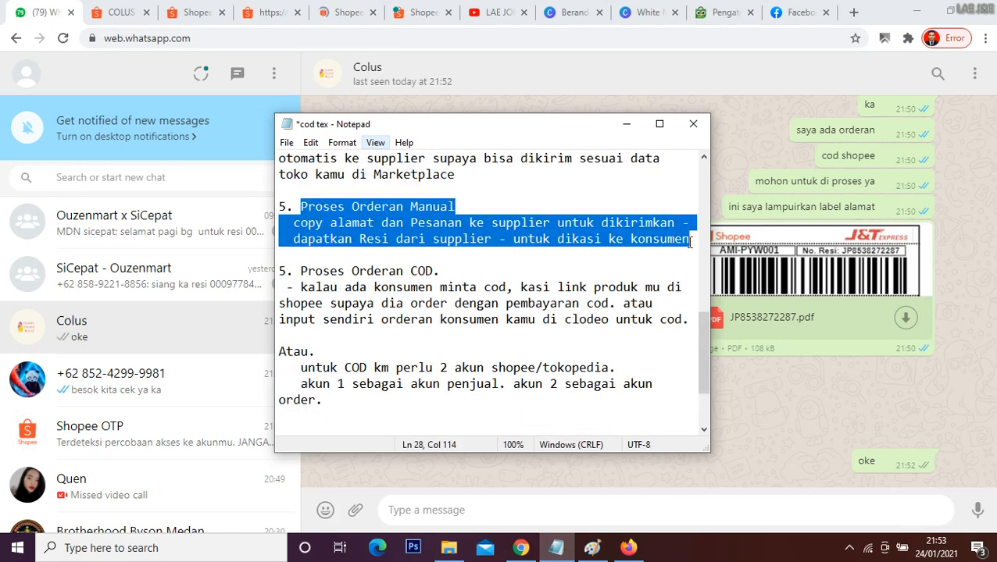
Step: Copy the sample customer's name, address and phone number at the end of the notes and return to the Colus chat
scroll(453, 321, "down", 2)
left_click_drag(289, 353, 386, 399)
key("ctrl+c")
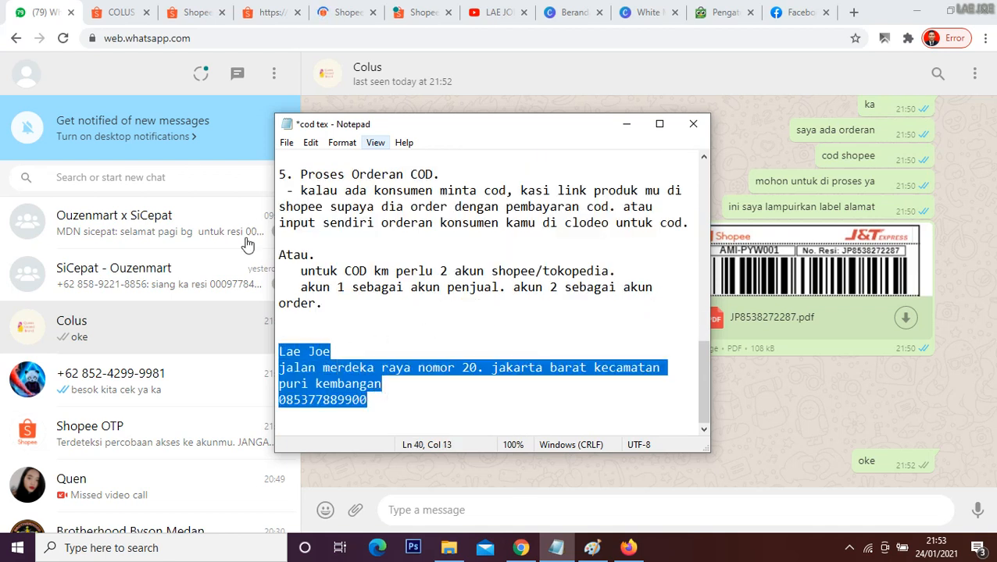
left_click(810, 379)
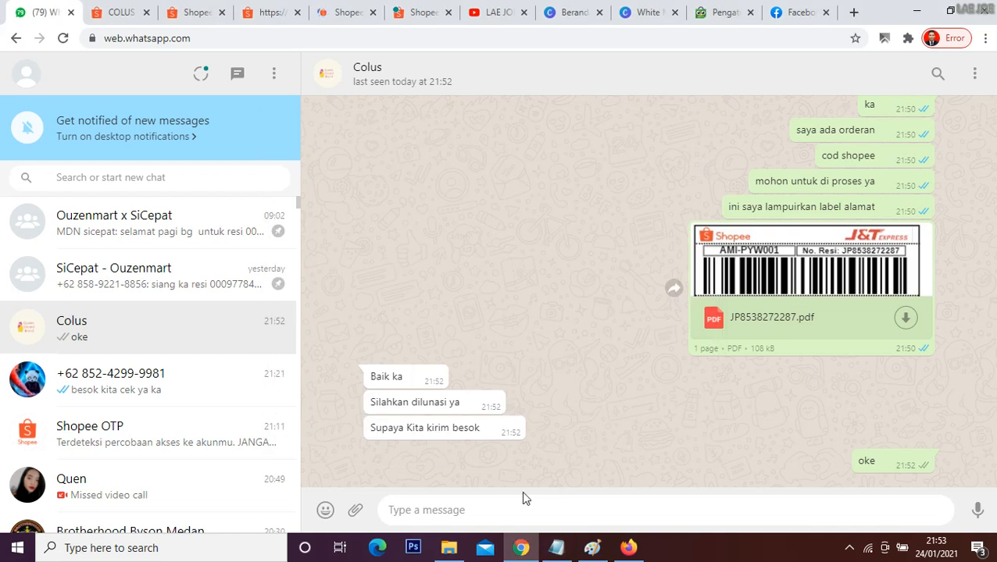
Step: Send Colus the messages "ka", "saya ada pesanan nih" and "tolong dikirim ya"
type("ka")
key("Return")
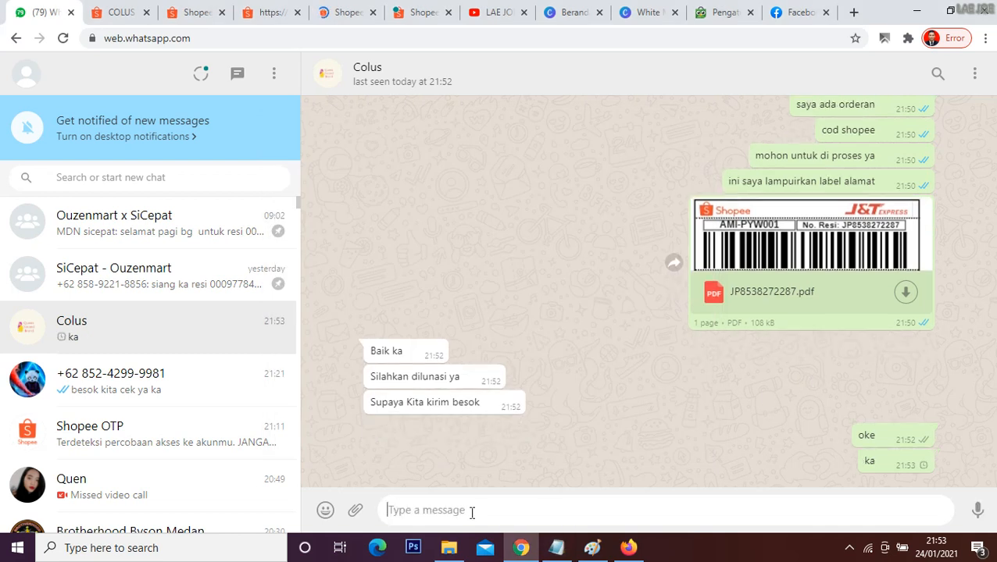
type("saya ap")
key("BackSpace")
type("da ")
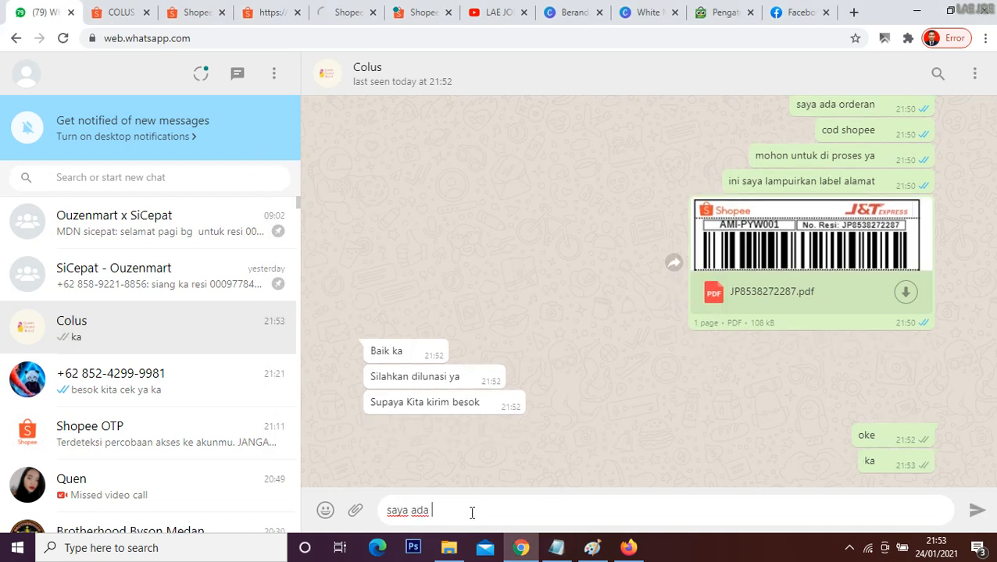
type("pesanan nih")
key("Return")
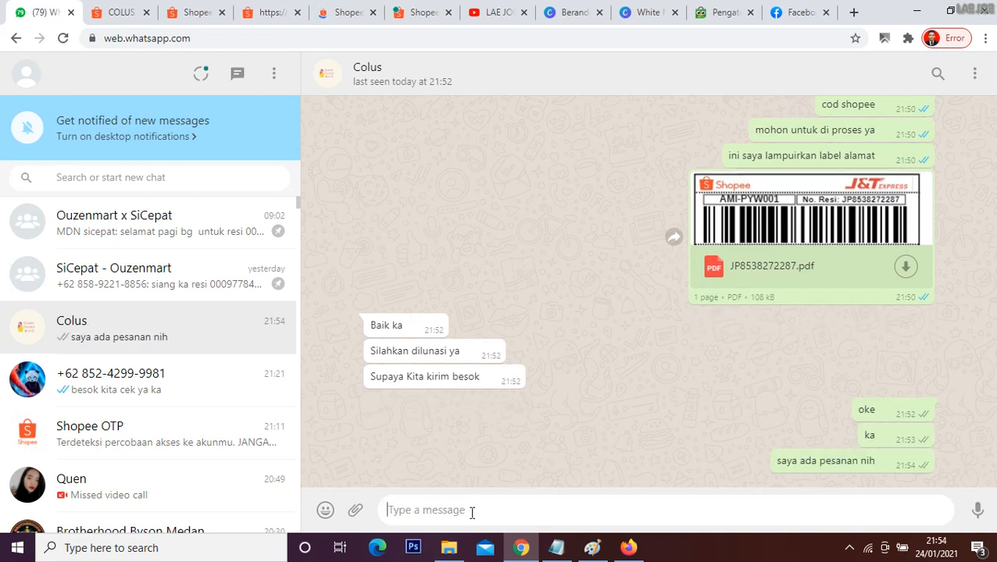
type("tolong ")
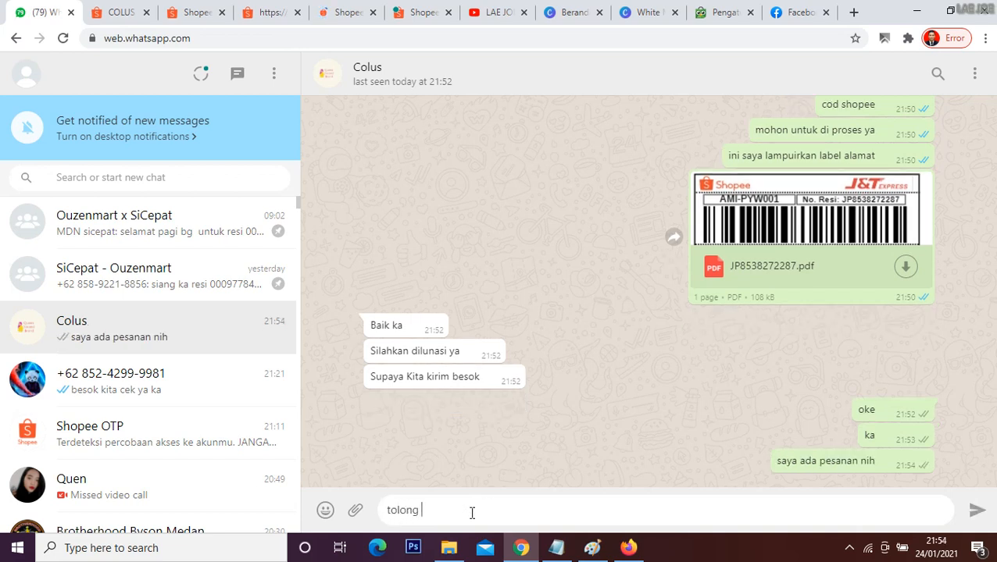
type("dikirim ya")
key("Return")
Step: Paste the copied customer details into the chat, add "colus cream 1 pcs" below them and send the message
key("ctrl+v")
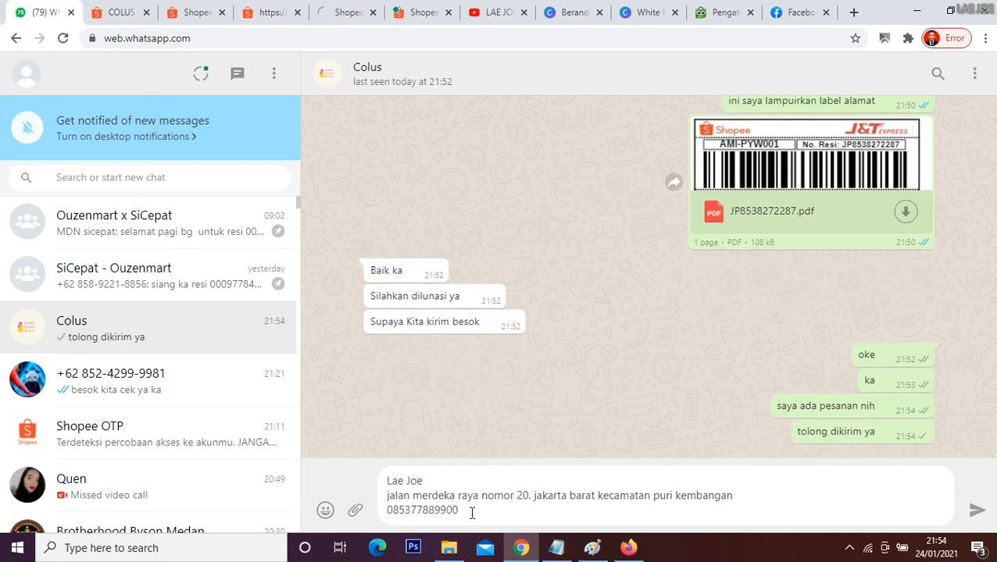
key("shift+Return")
type("co")
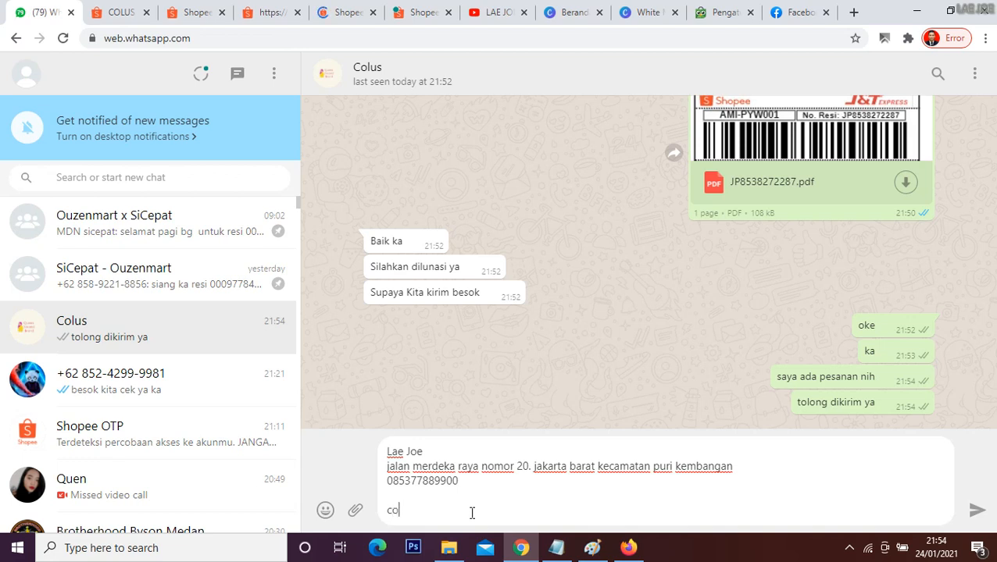
type("lus cream 1 pcs")
key("Return")
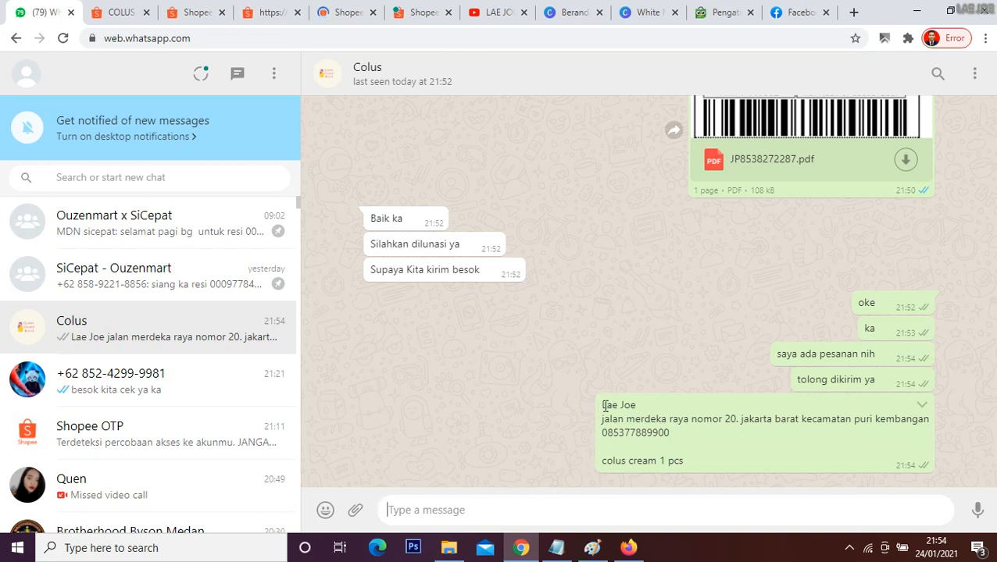
Step: Highlight the customer's details in the sent message and look over the Shopee orders awaiting shipment
left_click_drag(605, 407, 685, 433)
left_click(687, 433)
left_click_drag(604, 405, 666, 438)
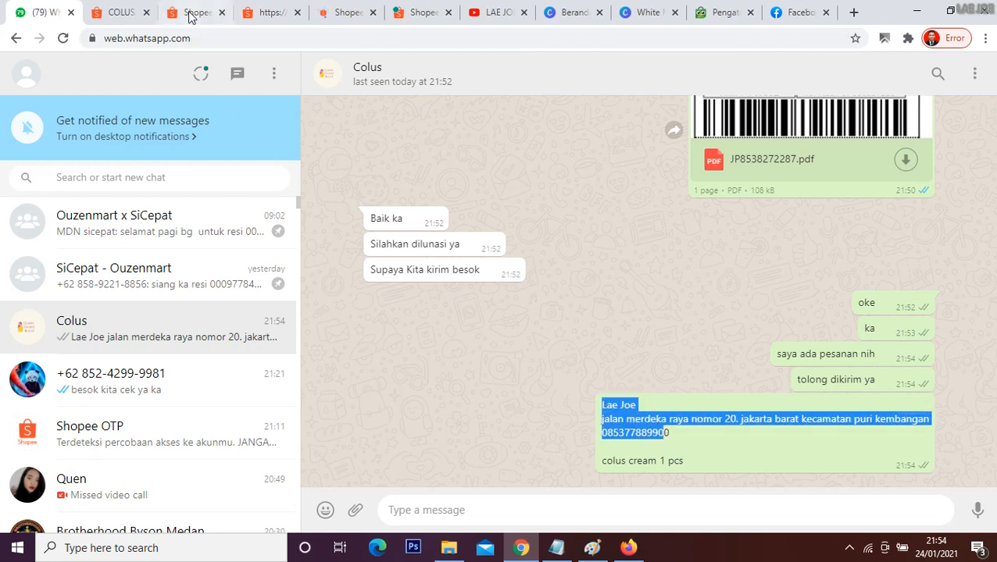
left_click(187, 13)
scroll(359, 290, "up", 2)
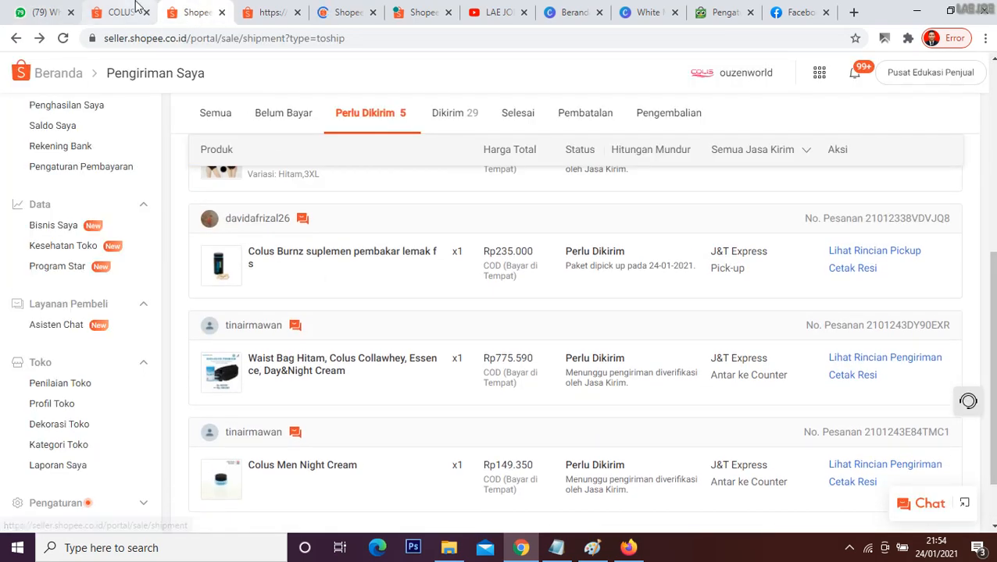
Step: On the supplier's COLUS MEN CREAM page, choose the Day Cream variation and buy it with Beli Sekarang
left_click(133, 9)
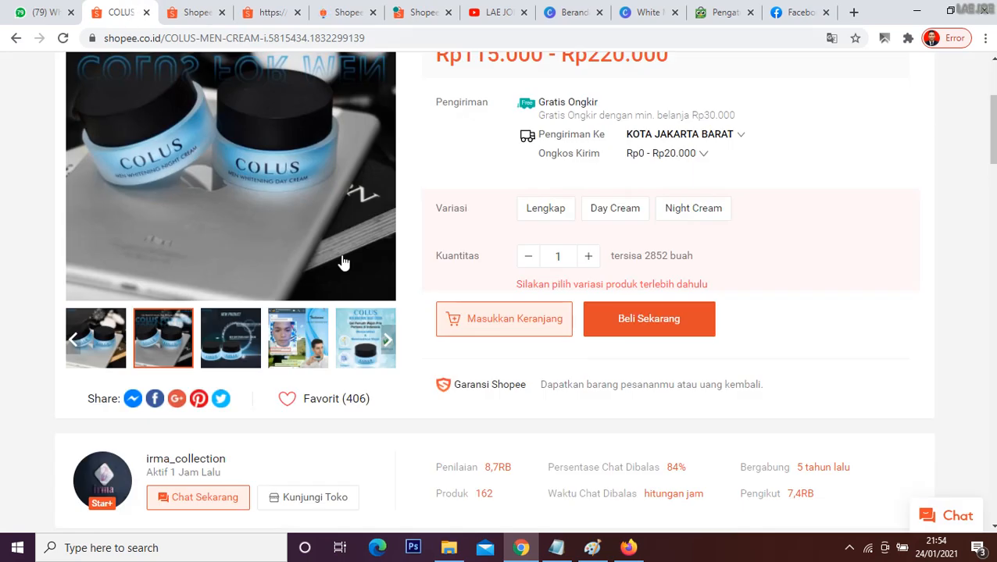
left_click(618, 209)
scroll(734, 367, "up", 2)
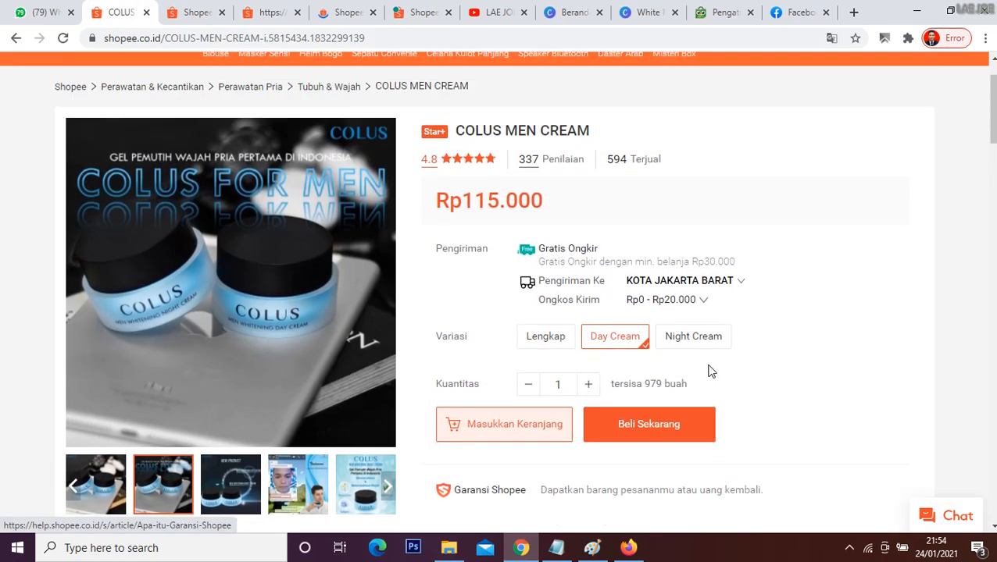
left_click(657, 432)
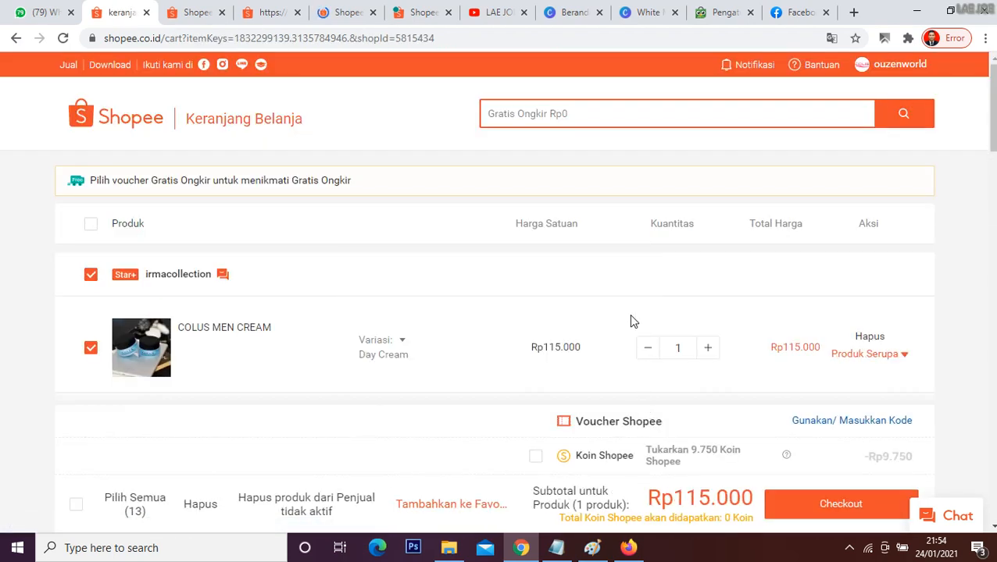
Step: Look through the shopping cart and proceed to checkout with the COLUS MEN CREAM item
scroll(633, 321, "down", 3)
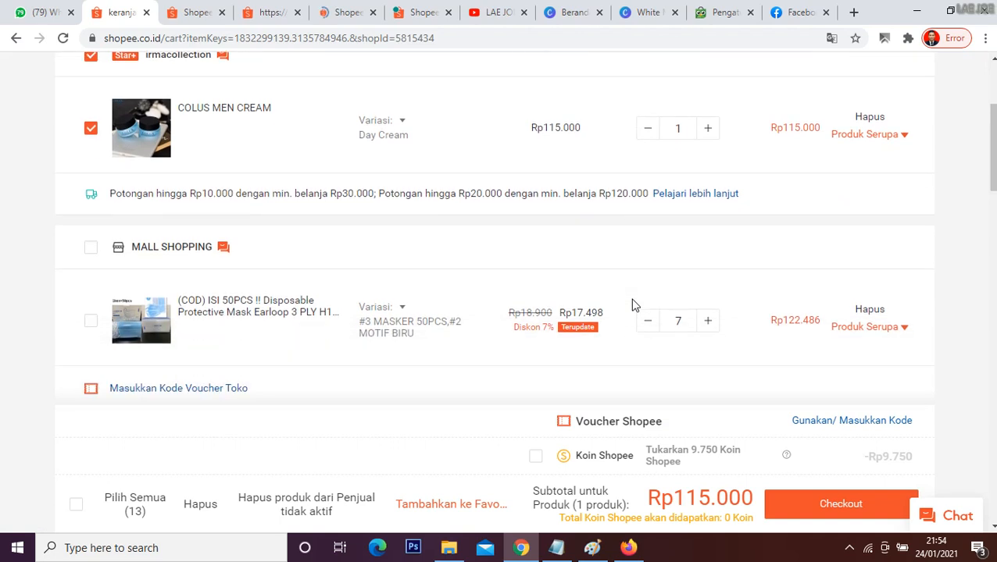
scroll(635, 304, "up", 1)
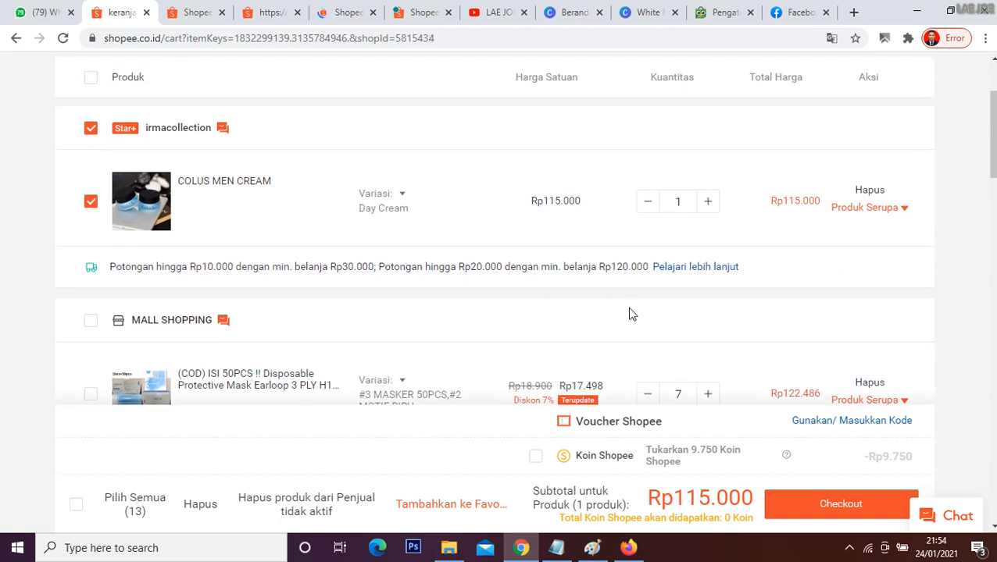
scroll(701, 362, "down", 2)
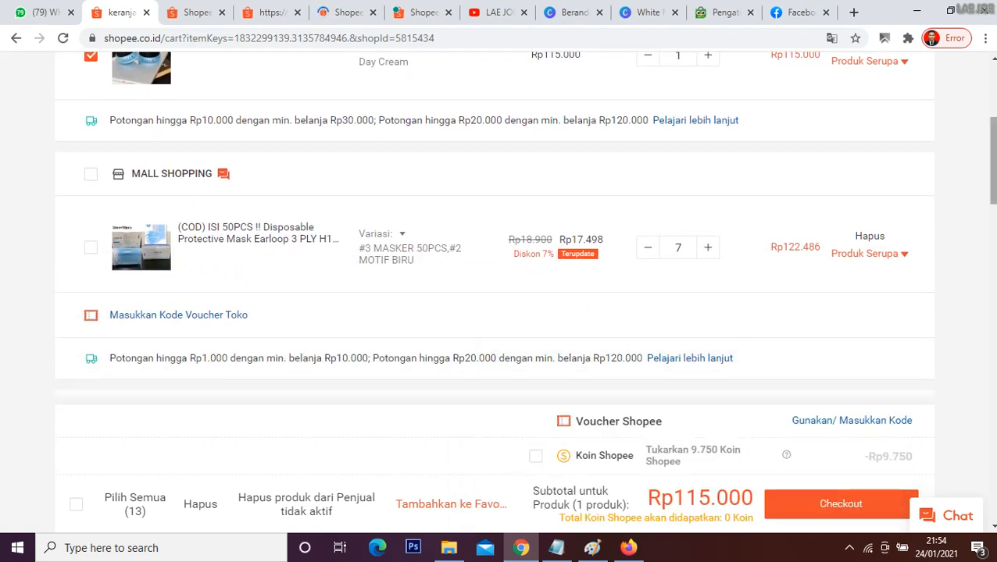
left_click_drag(992, 172, 993, 253)
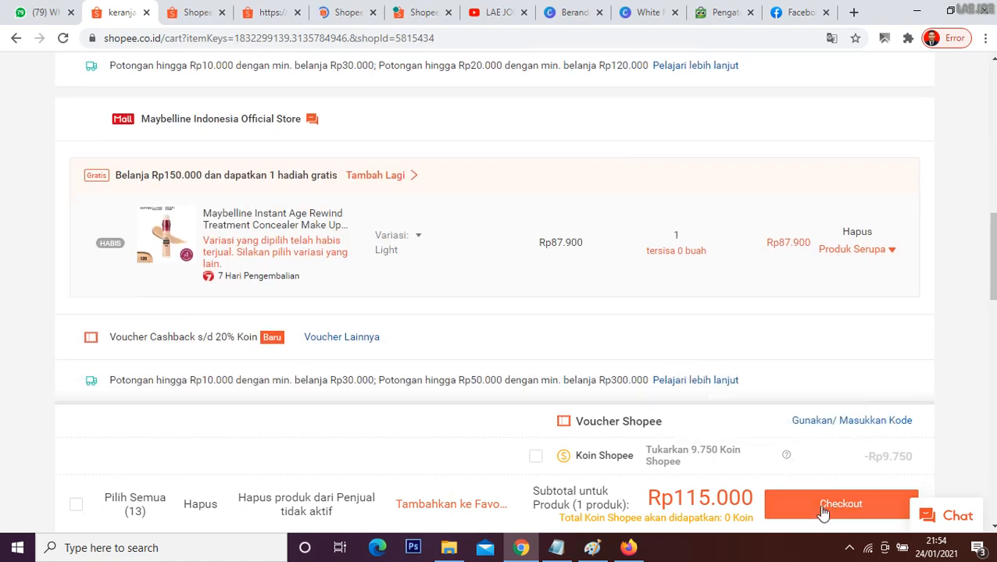
left_click(823, 512)
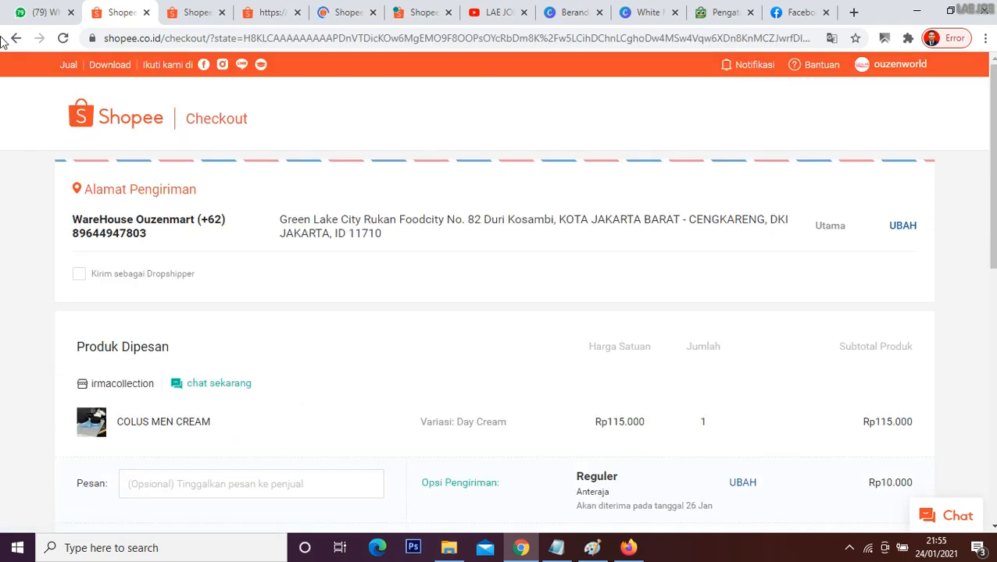
Step: Switch to Paint and handwrite "cod - minta alamat" in black brush below the underline
left_click(592, 547)
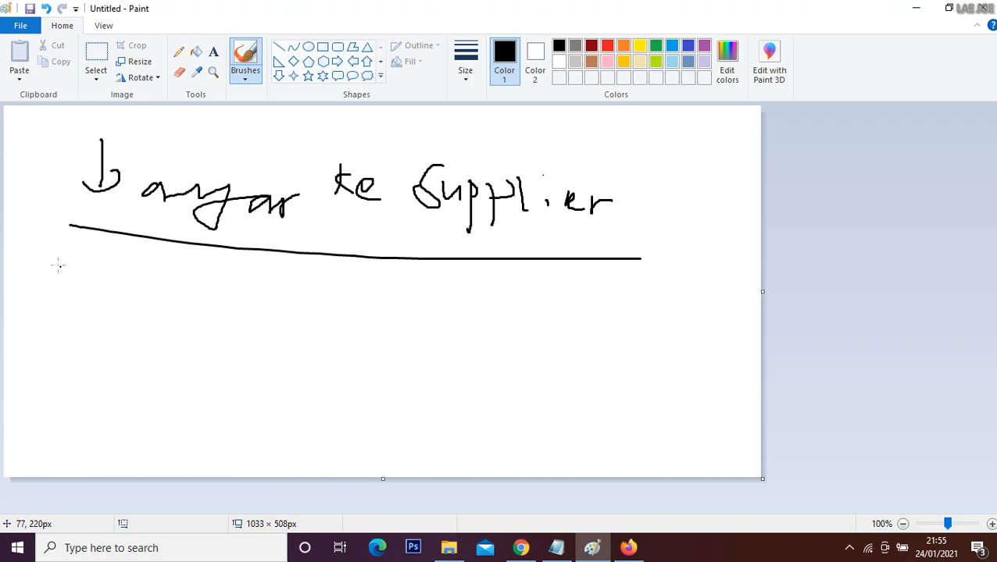
mouse_move(58, 265)
left_mouse_down()
mouse_move(66, 289)
mouse_move(75, 274)
mouse_move(100, 297)
mouse_move(118, 294)
left_mouse_up()
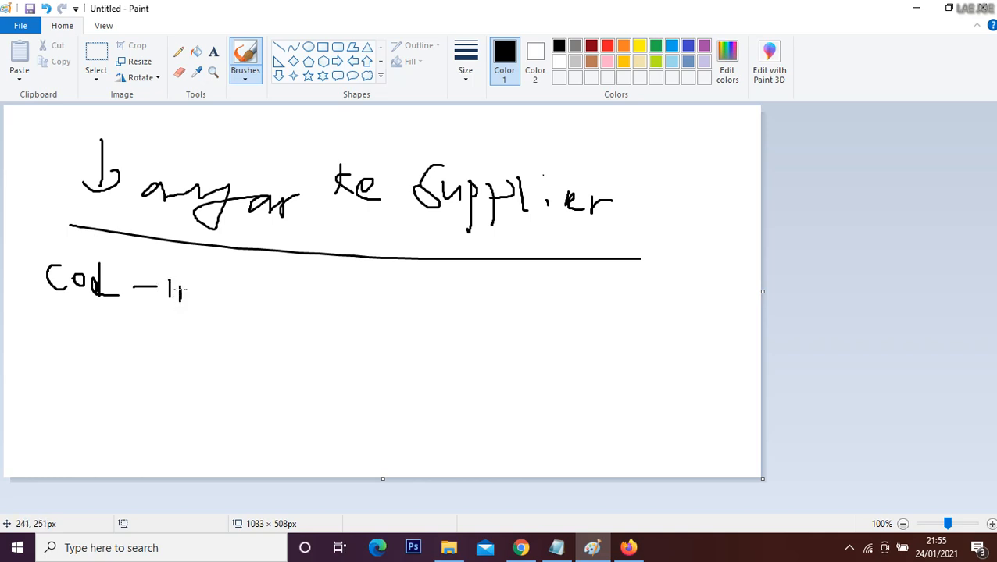
mouse_move(166, 293)
left_mouse_down()
mouse_move(200, 291)
mouse_move(202, 313)
mouse_move(221, 287)
mouse_move(231, 309)
left_mouse_up()
mouse_move(249, 267)
left_mouse_down()
mouse_move(248, 314)
mouse_move(258, 310)
left_mouse_up()
mouse_move(340, 296)
left_mouse_down()
mouse_move(307, 310)
mouse_move(337, 315)
left_mouse_up()
mouse_move(354, 280)
left_mouse_down()
mouse_move(353, 313)
mouse_move(382, 312)
mouse_move(391, 336)
mouse_move(435, 336)
mouse_move(463, 320)
mouse_move(462, 349)
mouse_move(497, 329)
left_mouse_up()
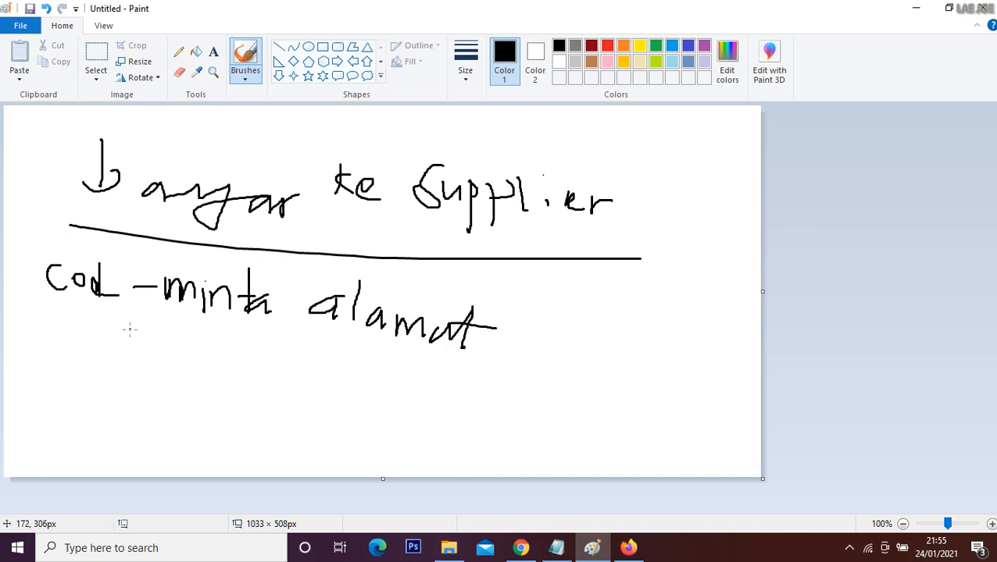
Step: Handwrite "- order di toko kamu" in black brush beneath the "cod - minta alamat" line
mouse_move(170, 335)
left_mouse_down()
mouse_move(194, 352)
mouse_move(178, 326)
left_mouse_up()
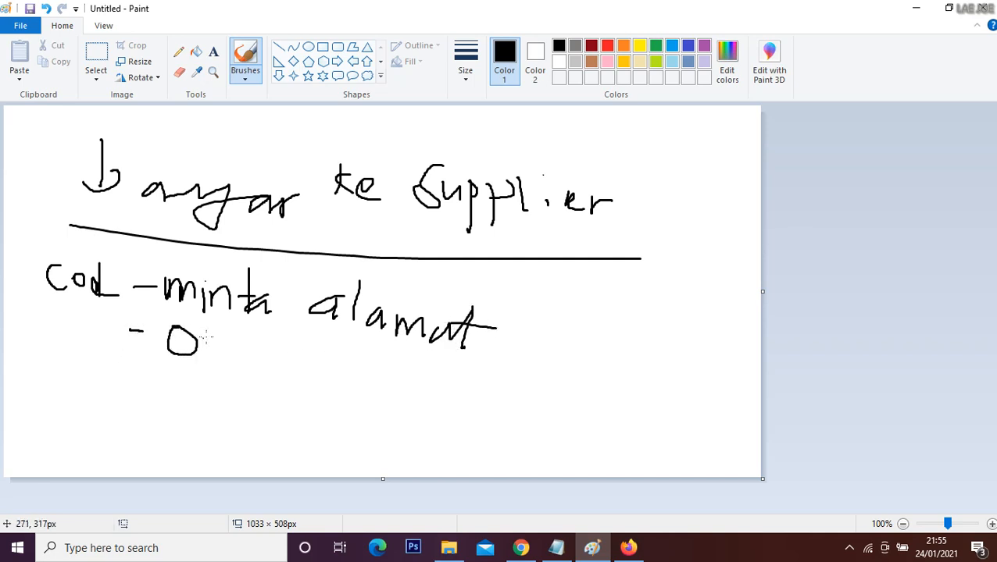
mouse_move(232, 358)
left_mouse_down()
mouse_move(254, 329)
mouse_move(247, 367)
mouse_move(279, 351)
mouse_move(254, 370)
mouse_move(289, 376)
left_mouse_up()
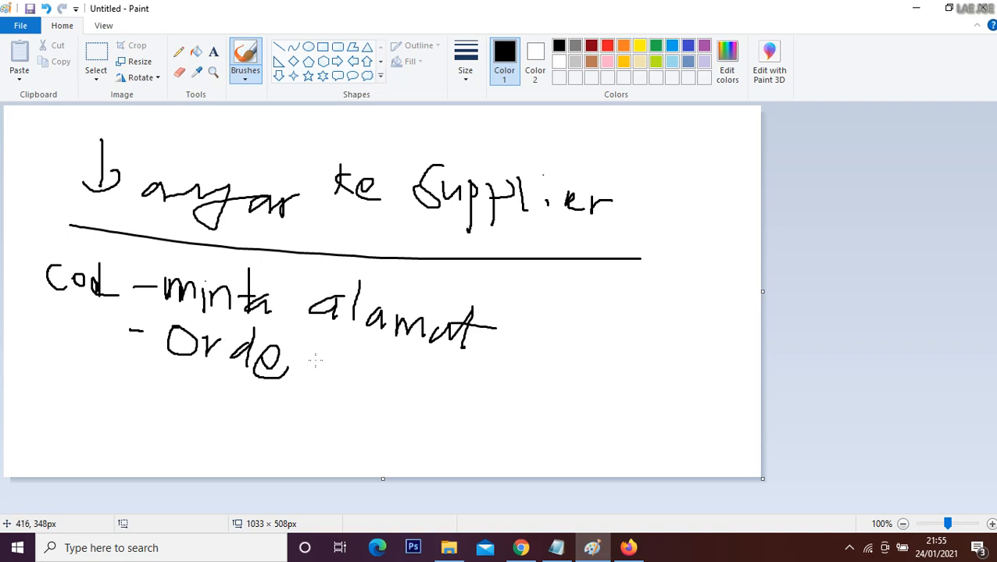
left_click_drag(294, 377, 304, 353)
mouse_move(363, 346)
left_mouse_down()
mouse_move(347, 382)
mouse_move(338, 378)
mouse_move(394, 388)
mouse_move(414, 370)
mouse_move(419, 388)
mouse_move(457, 394)
mouse_move(469, 377)
left_mouse_up()
left_click_drag(522, 360, 511, 398)
mouse_move(517, 383)
left_mouse_down()
mouse_move(544, 391)
mouse_move(589, 385)
mouse_move(602, 405)
mouse_move(621, 388)
left_mouse_up()
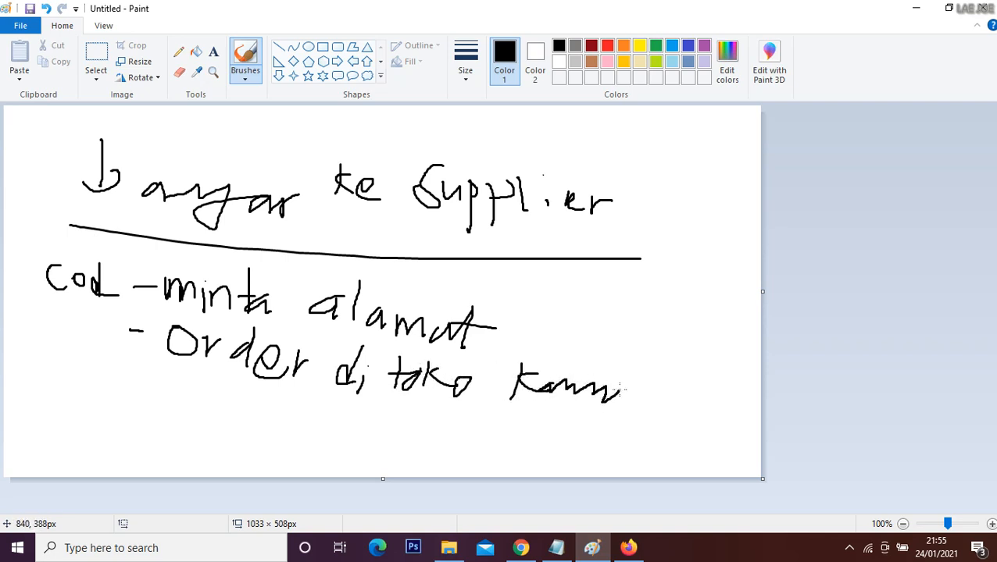
Step: Switch to the cod tex Notepad file and highlight the note about needing two Shopee/Tokopedia accounts for COD
left_click(550, 553)
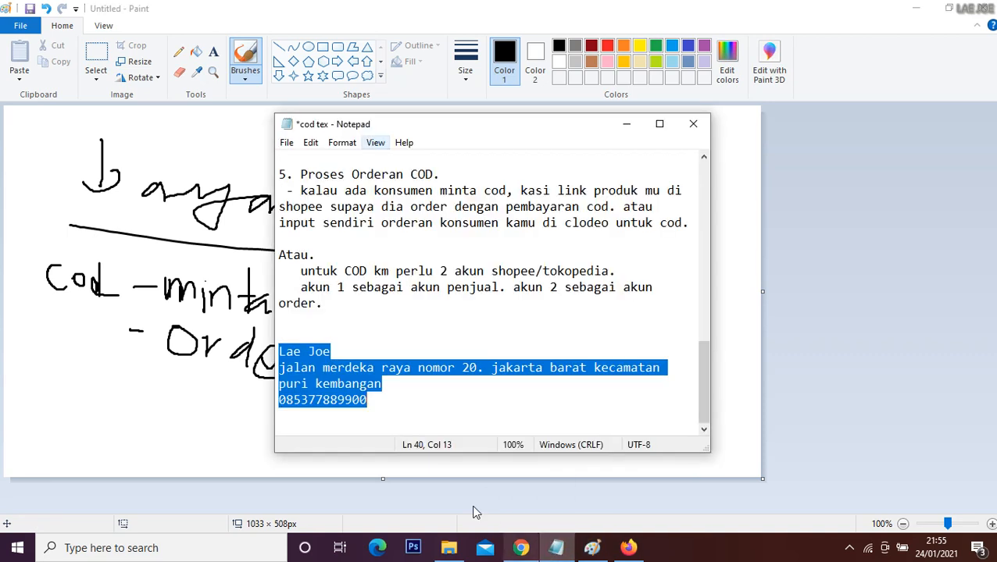
left_click(369, 373)
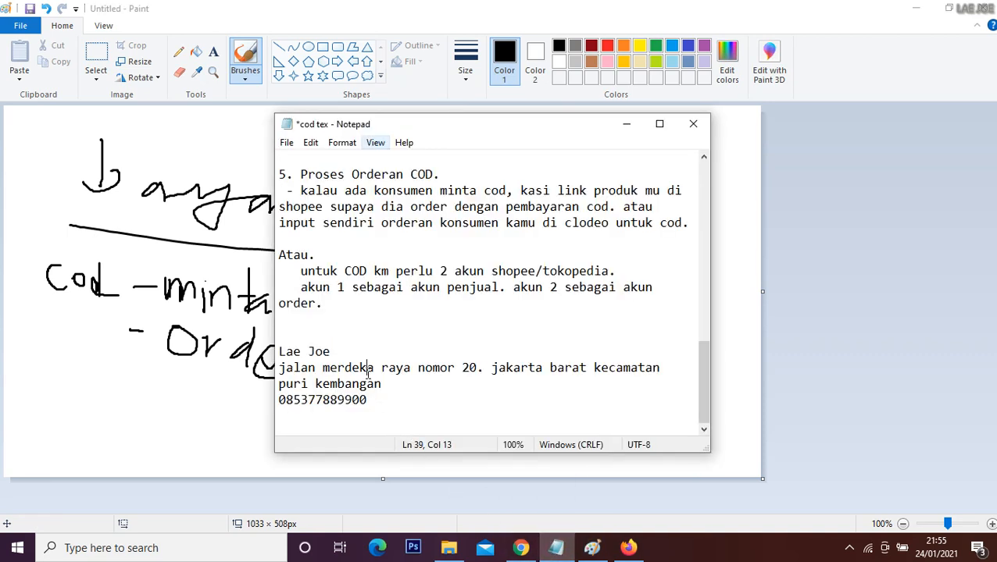
left_click(284, 351)
left_click_drag(302, 271, 364, 303)
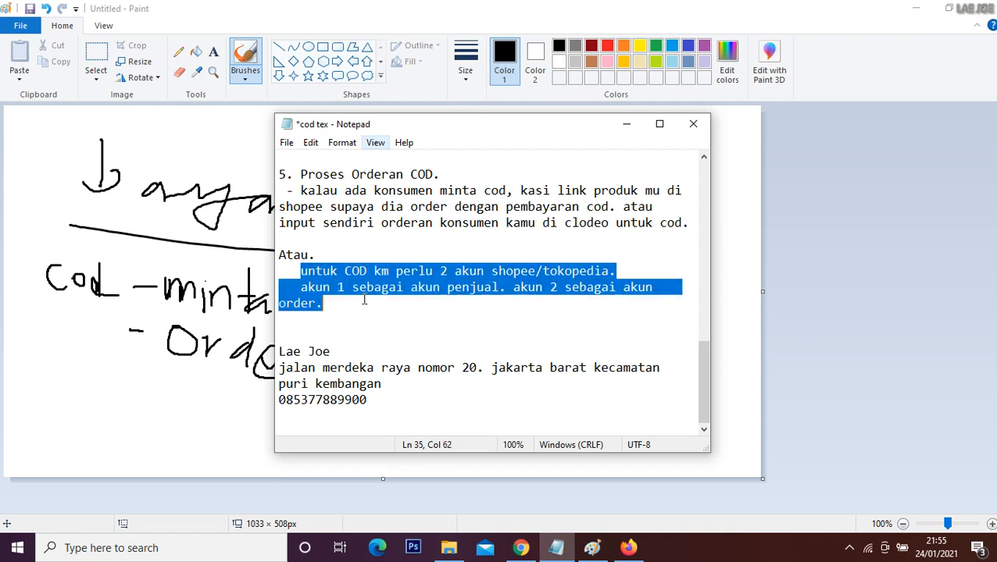
Step: Switch to Chrome and review the Shopee shipping label and the label PDF sent in the Colus WhatsApp chat
left_click(520, 548)
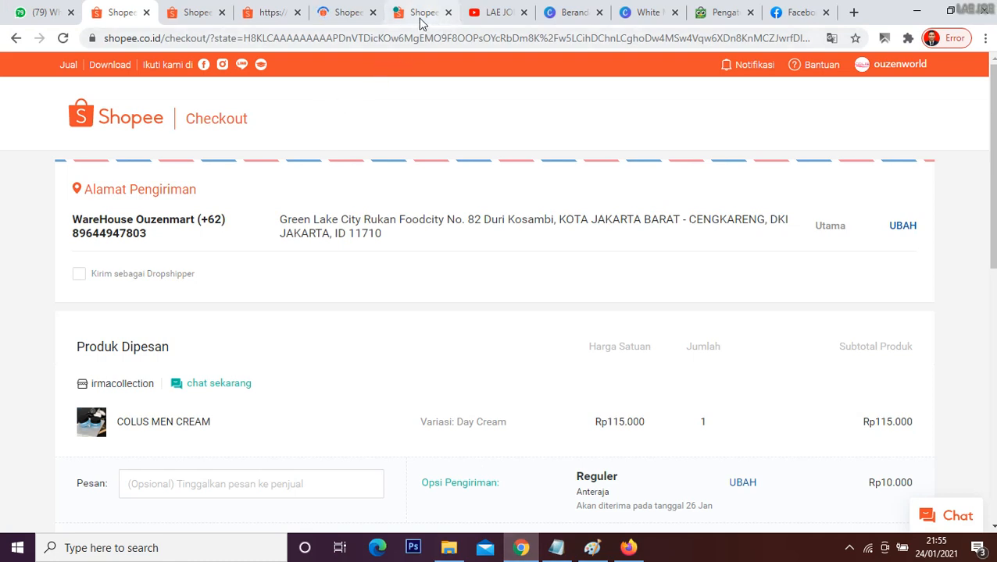
left_click(348, 11)
left_click(274, 8)
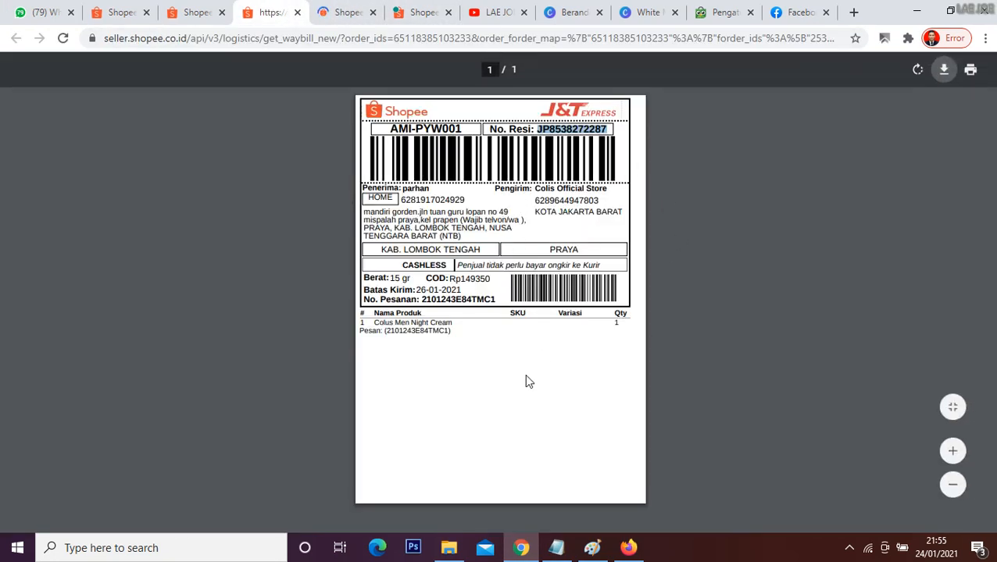
left_click(41, 11)
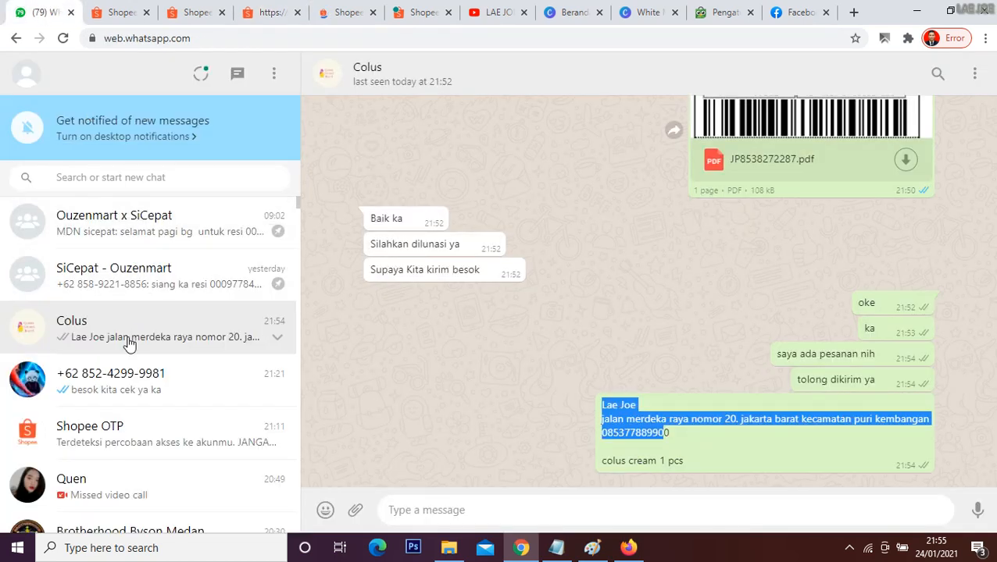
left_click(129, 329)
scroll(656, 288, "up", 2)
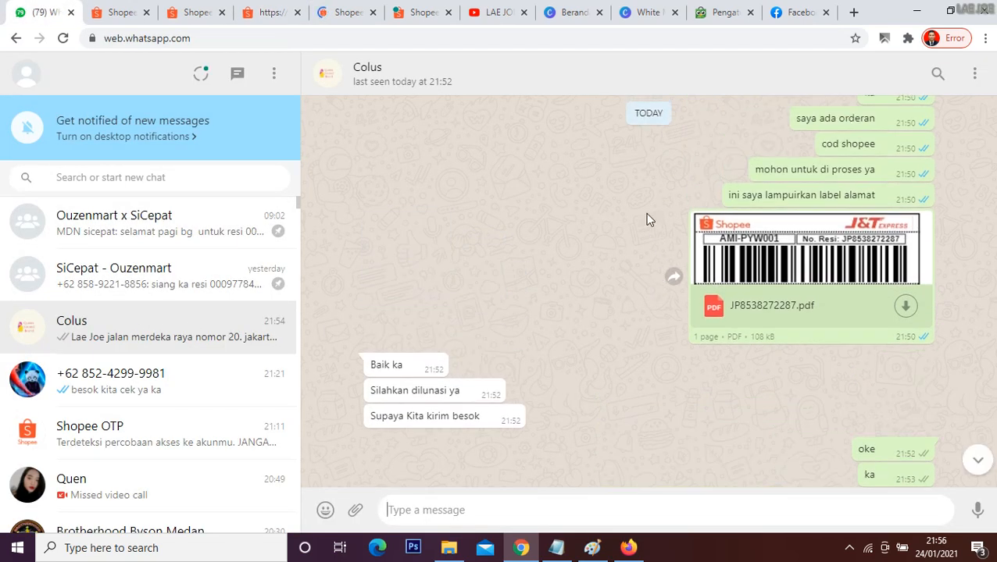
left_click_drag(648, 218, 676, 356)
left_click(553, 248)
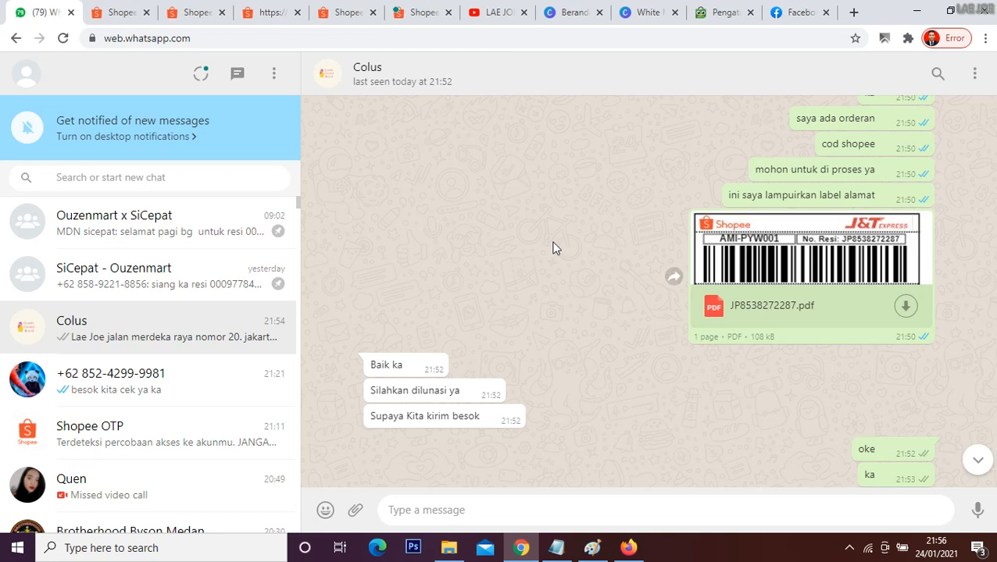
Step: Open the public product page of "colus cream wajah pria masa kini" from the Shopee seller product list
left_click(280, 6)
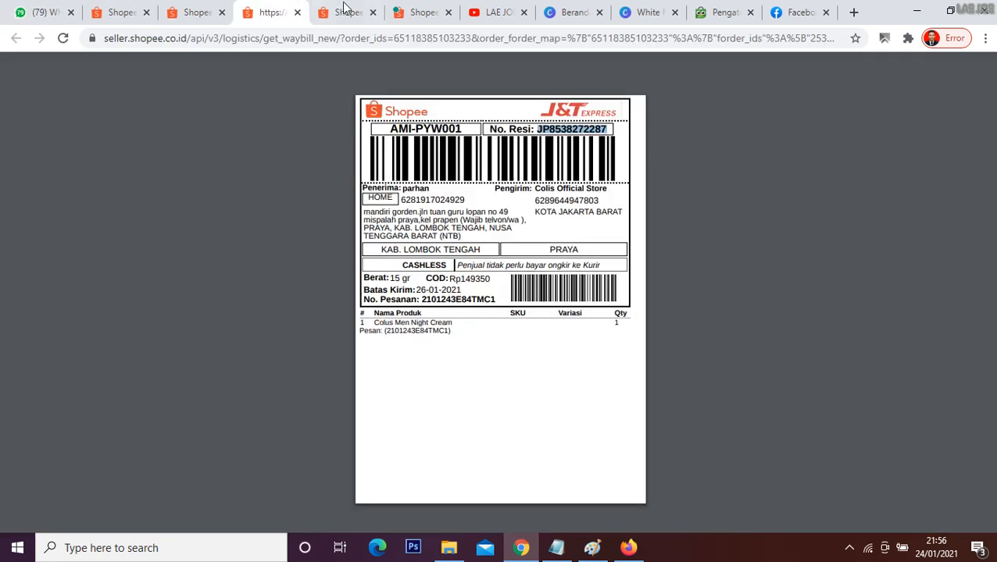
left_click(427, 6)
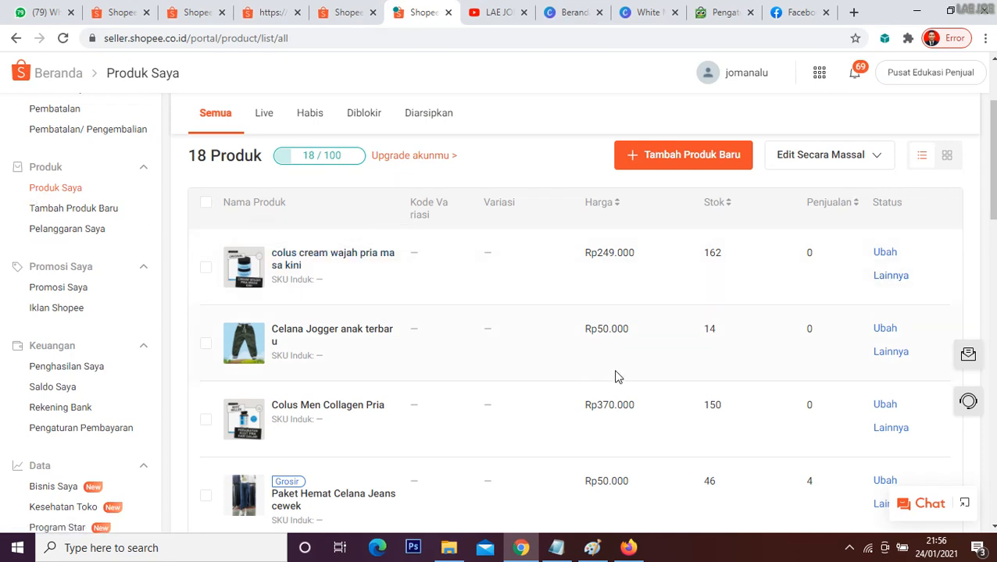
left_click(897, 282)
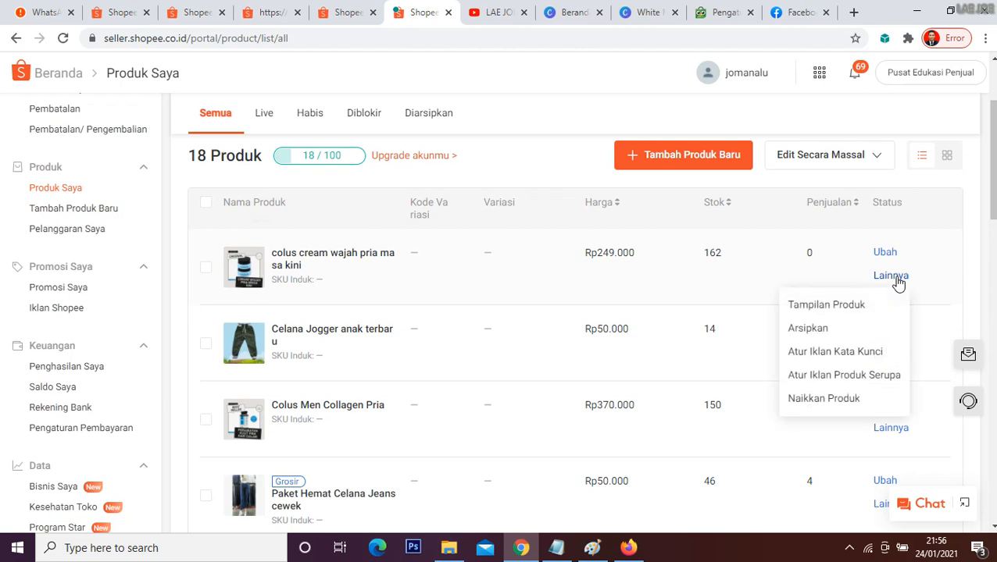
left_click(856, 305)
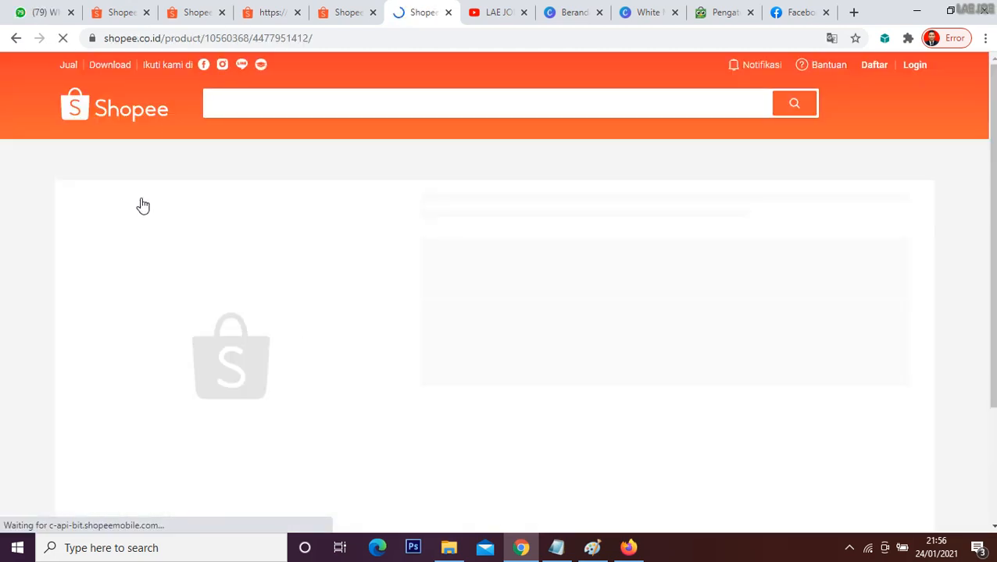
left_click(38, 9)
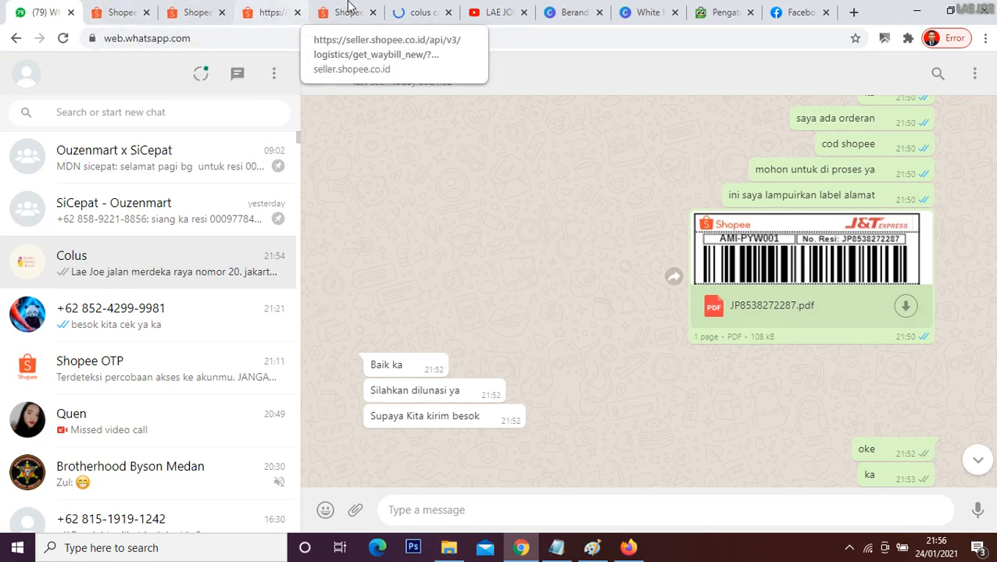
left_click(414, 9)
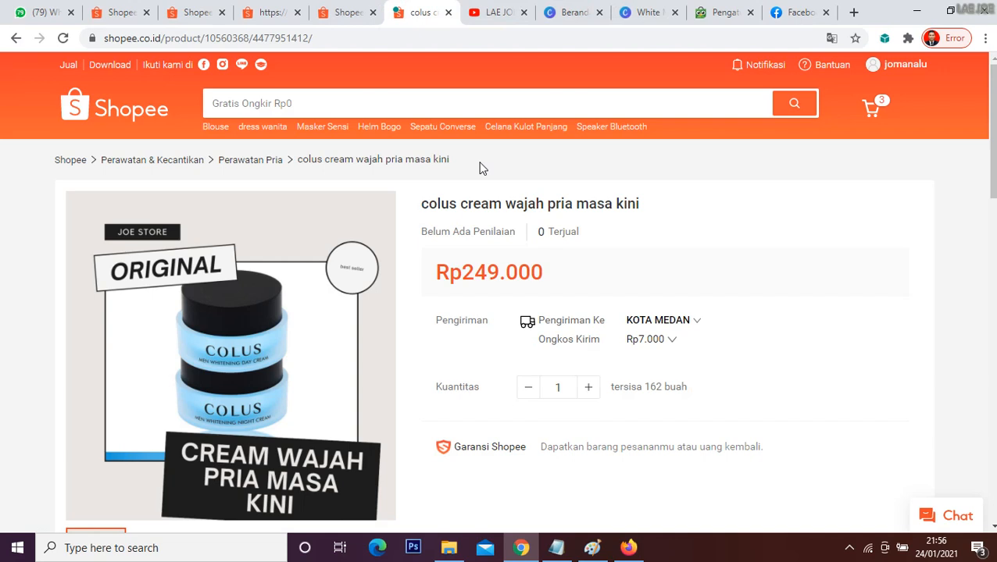
Step: Copy the colus cream product page's link and send it in the Colus WhatsApp chat
left_click(229, 40)
left_click(40, 8)
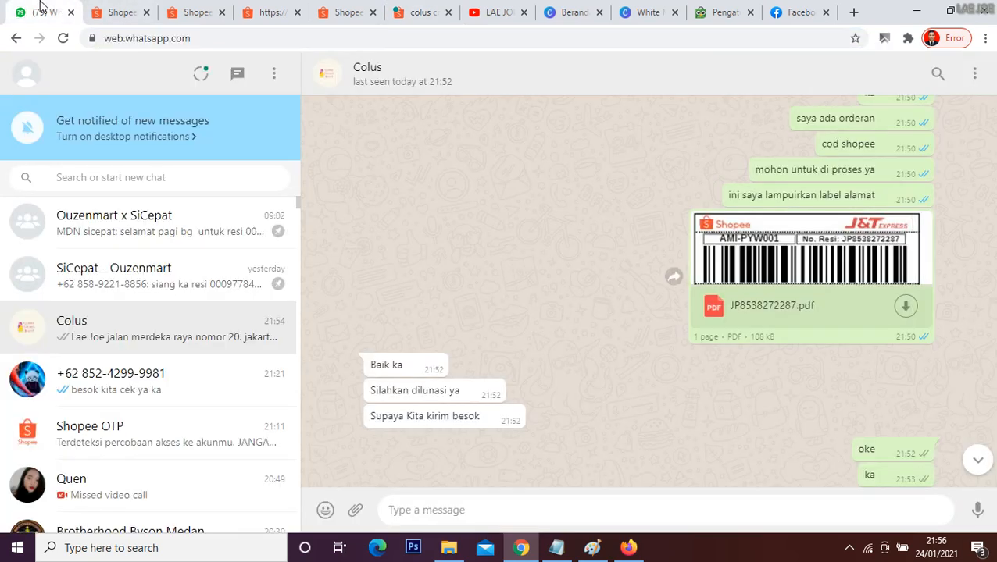
left_click(428, 511)
key("ctrl+v")
key("Return")
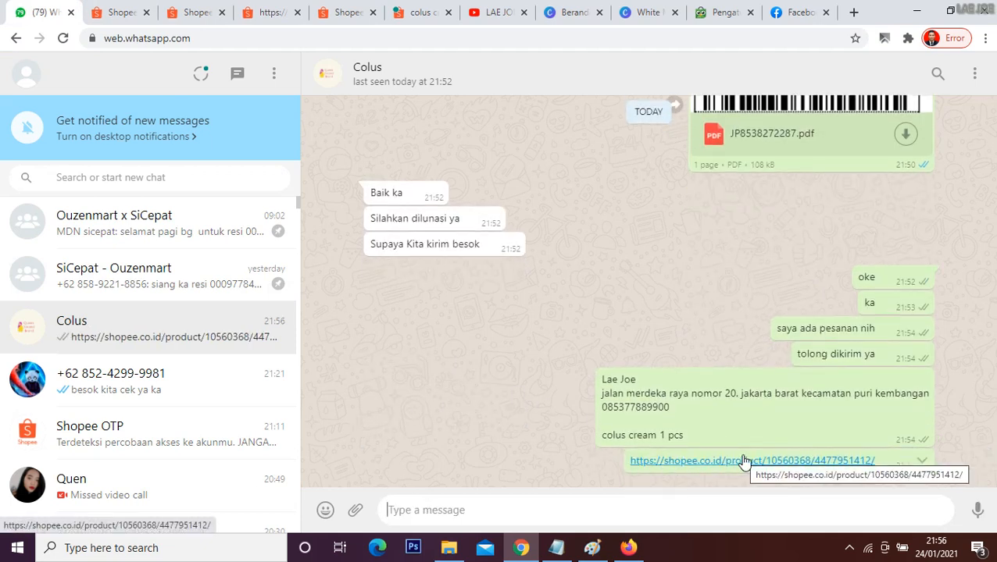
Step: Examine the colus cream product page and the J&T shipping label for the COD order
left_click(439, 9)
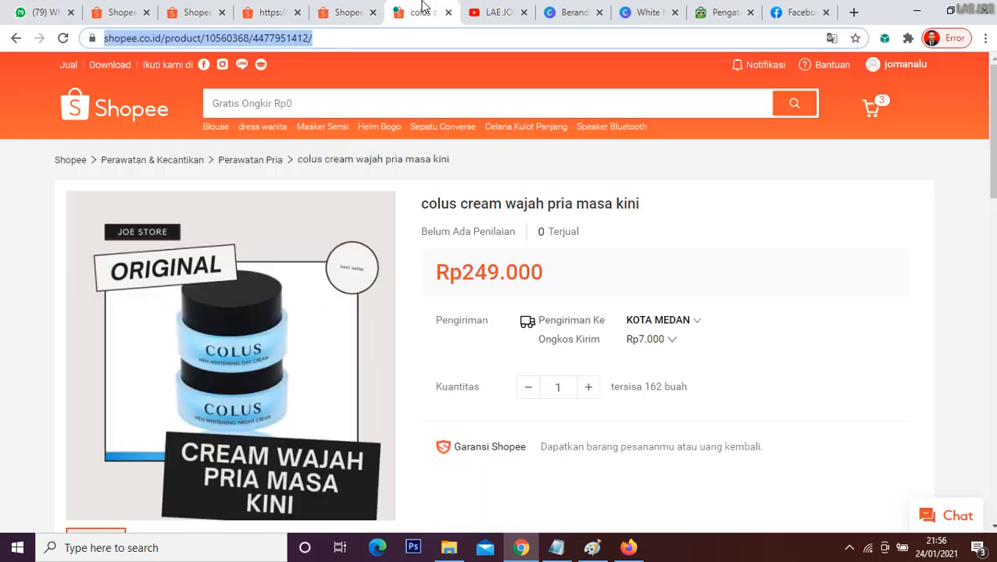
scroll(601, 320, "down", 2)
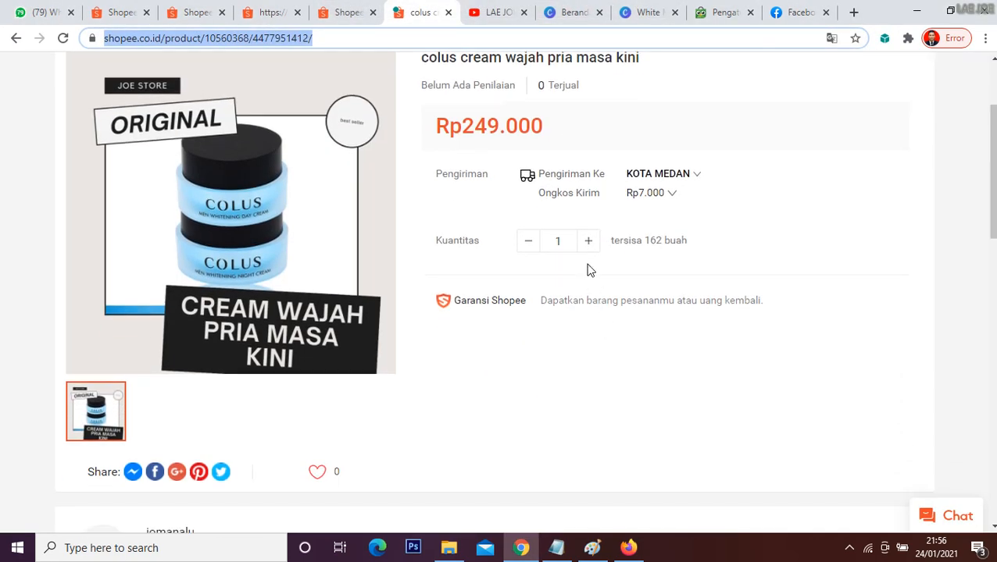
scroll(552, 278, "down", 3)
scroll(552, 278, "up", 4)
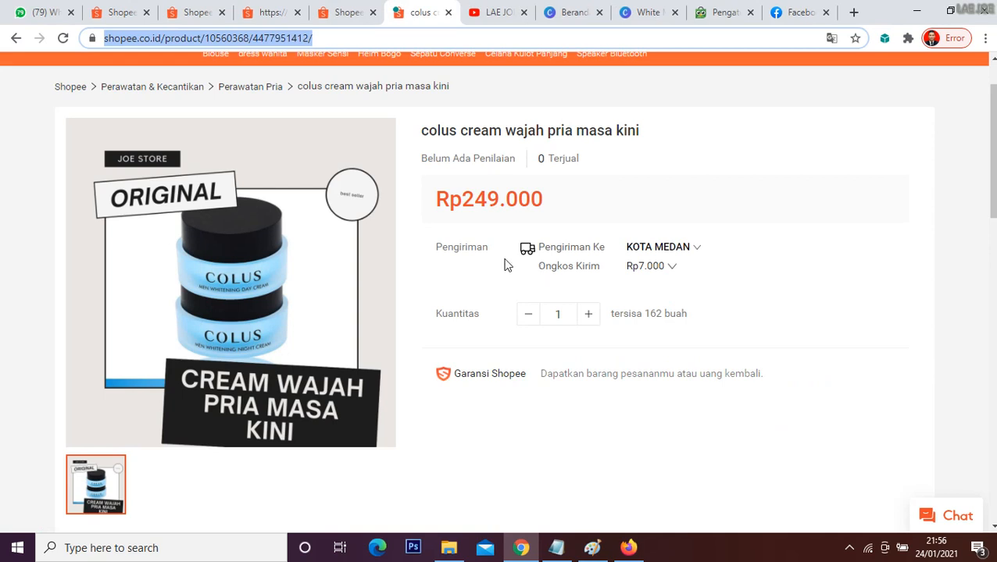
left_click(260, 10)
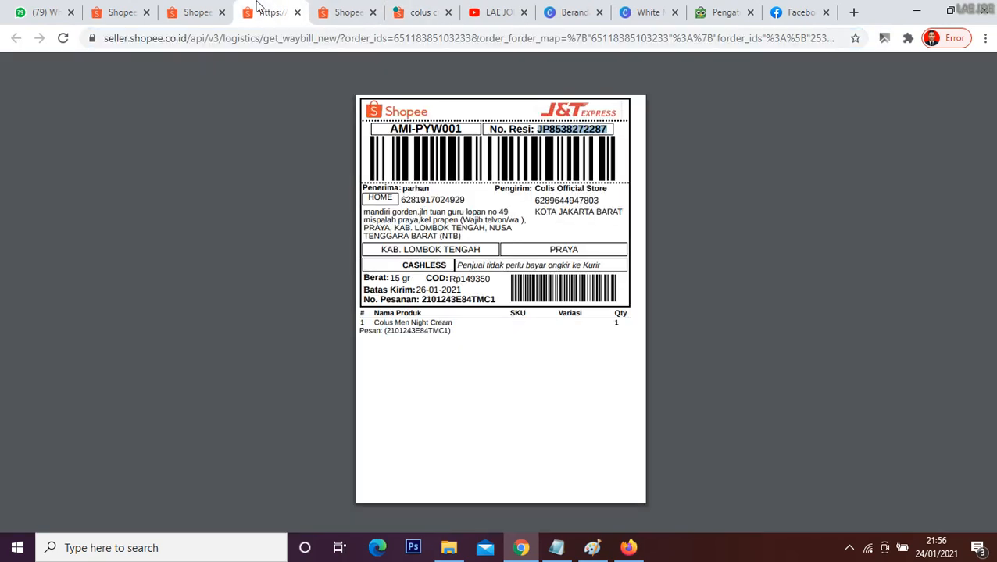
left_click(362, 110)
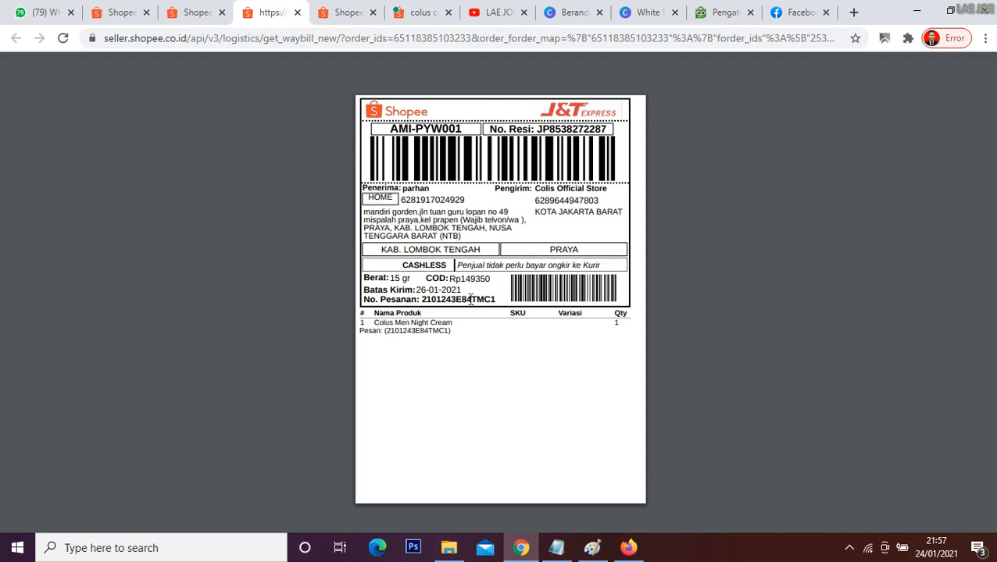
Step: Look through the colus cream page's store details, product specifications and recommended items
left_click(344, 12)
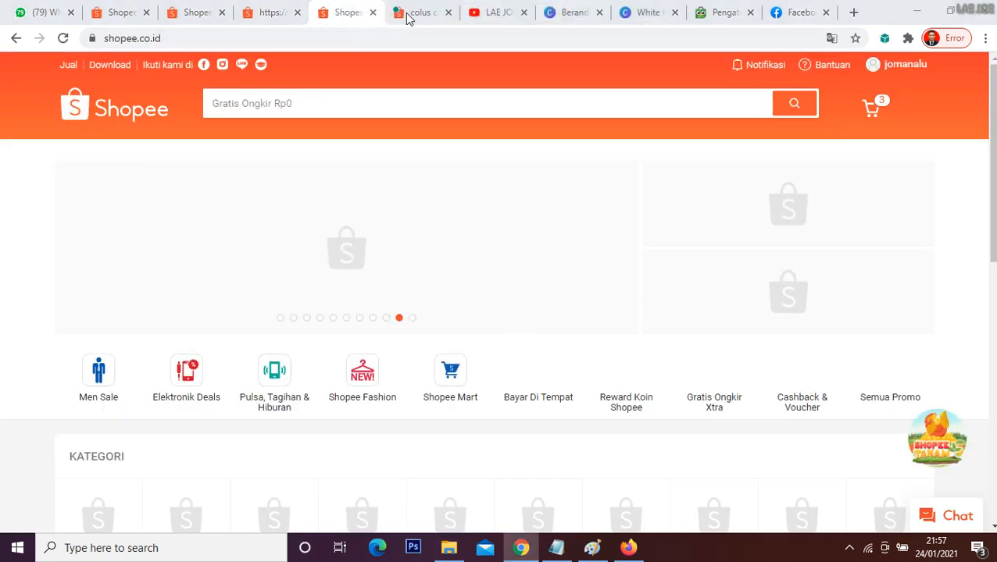
left_click(411, 13)
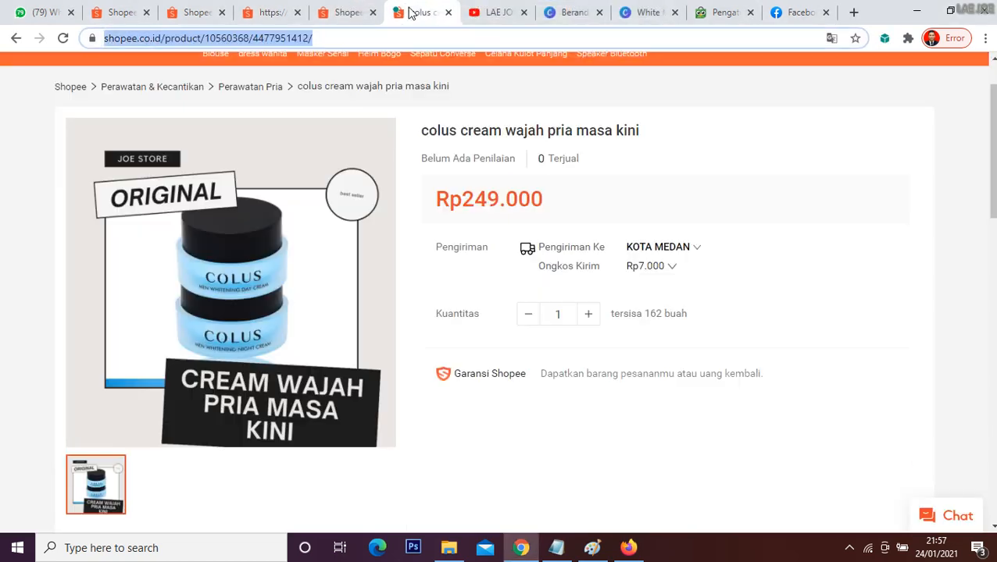
left_click(297, 38)
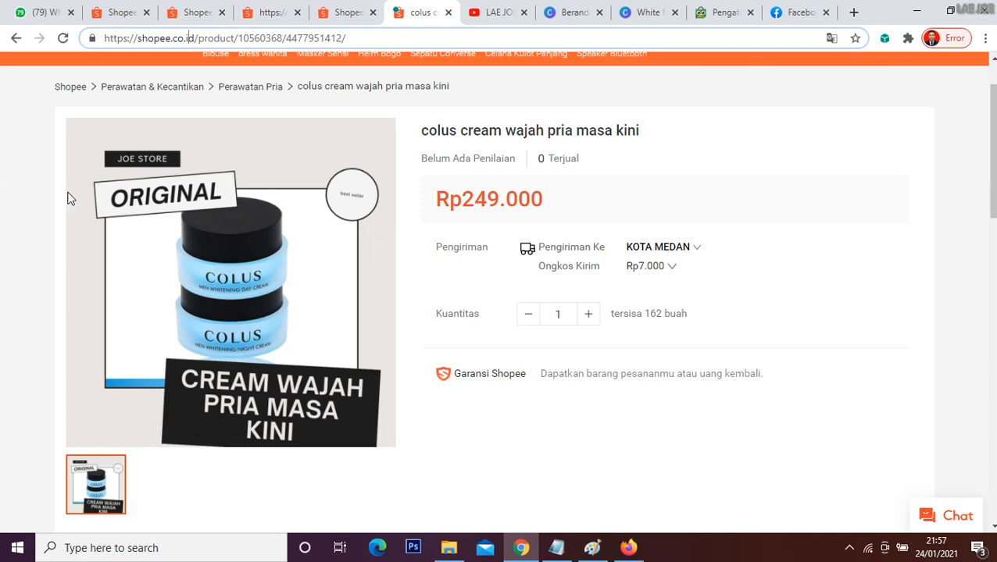
scroll(499, 313, "down", 12)
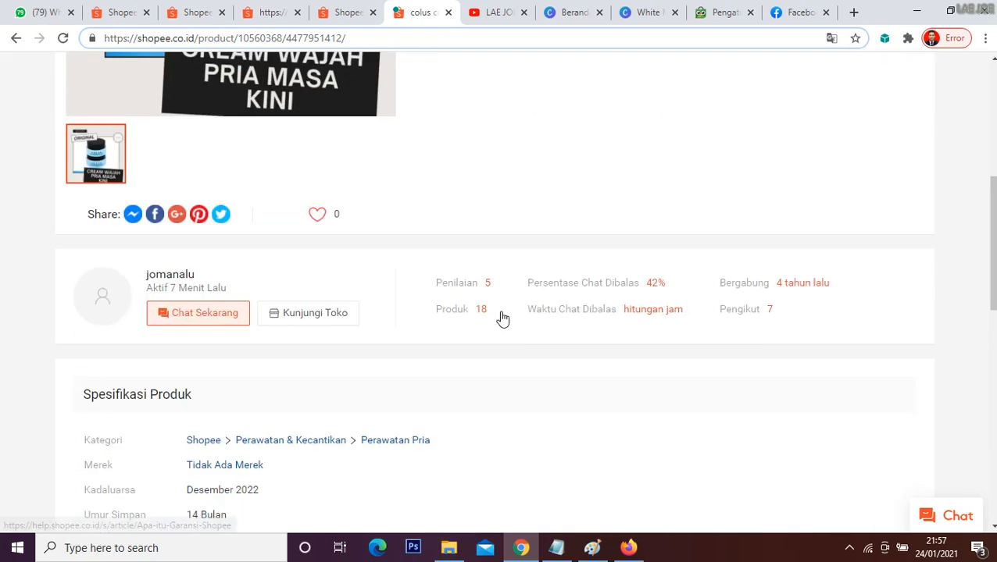
scroll(499, 313, "down", 4)
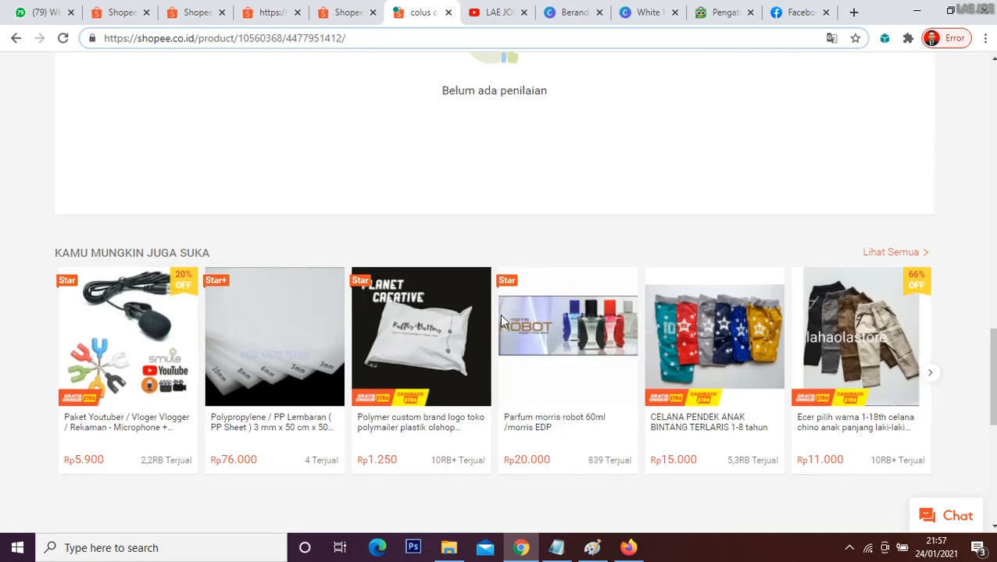
scroll(500, 323, "up", 12)
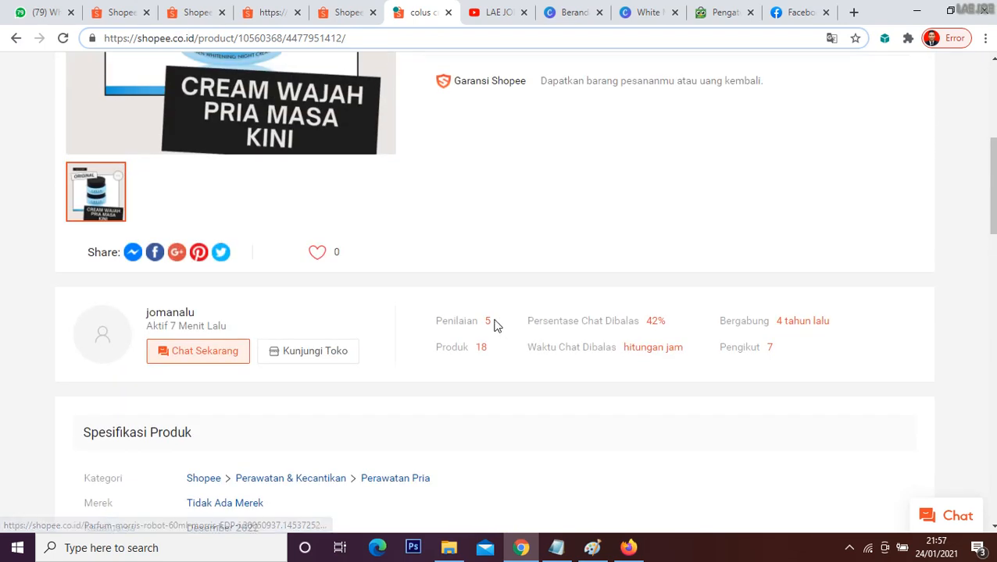
scroll(472, 302, "up", 3)
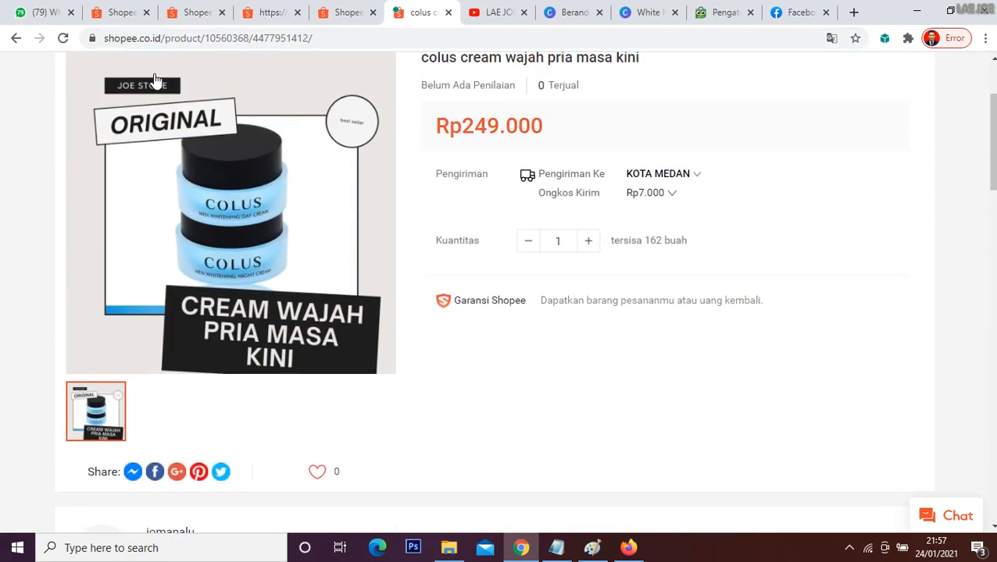
Step: Copy the colus cream product link again and send it to the Colus chat a second time
left_click(175, 43)
key("ctrl+c")
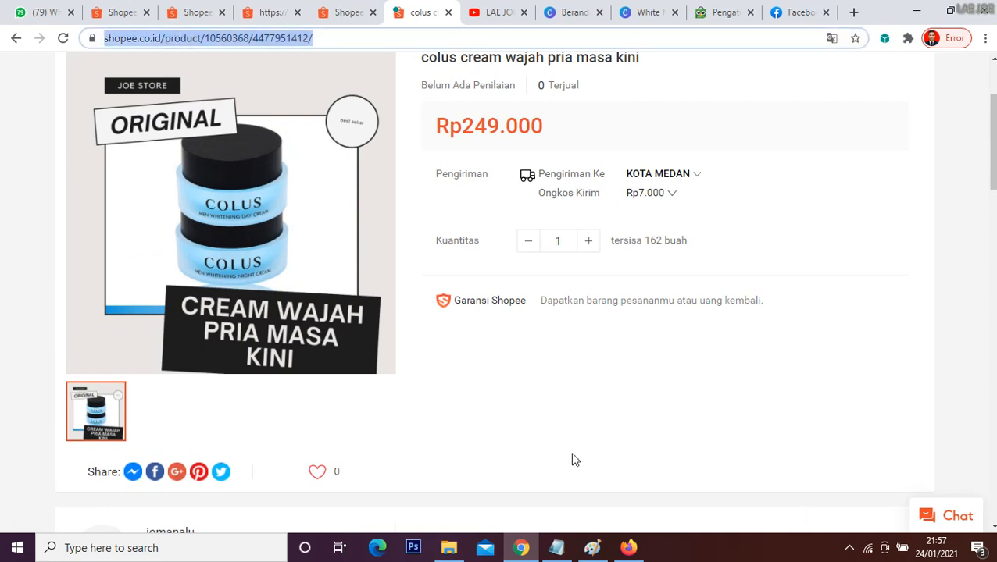
left_click(59, 13)
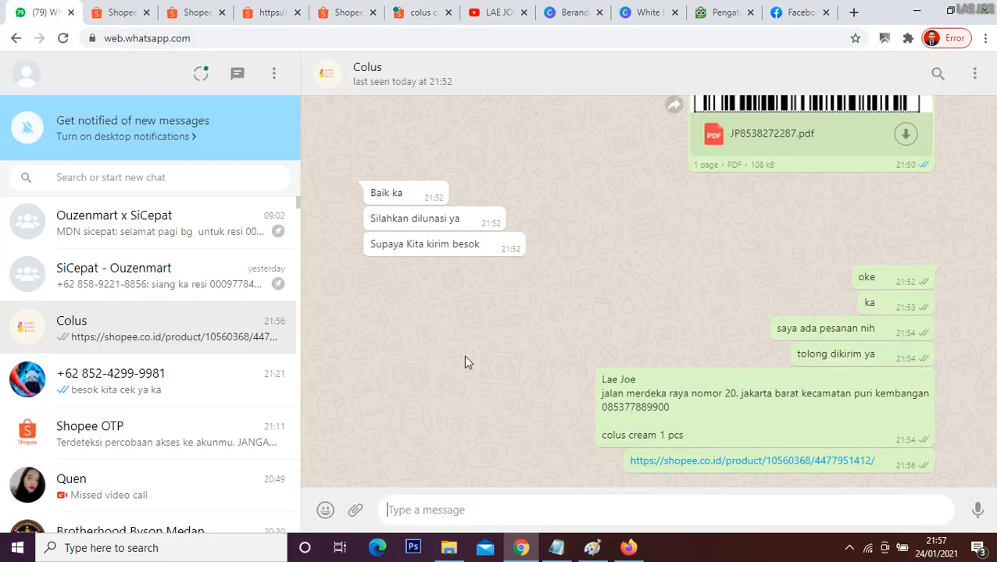
key("ctrl+v")
key("Return")
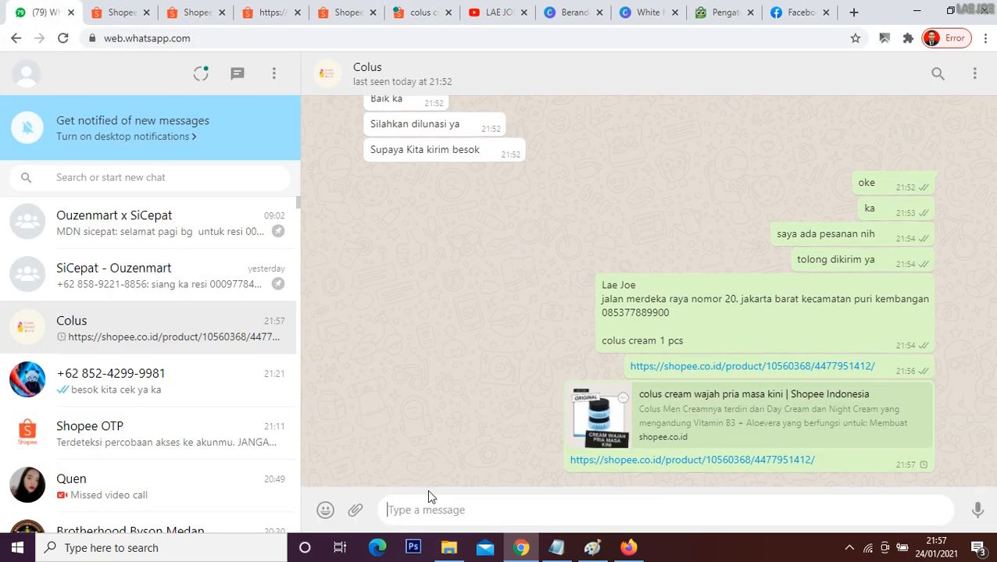
Step: Send the messages "ka boleh order disini ya" and "nanti kaka tinggal pilih pembayaran cod" in the Colus chat
type("ka boleh ")
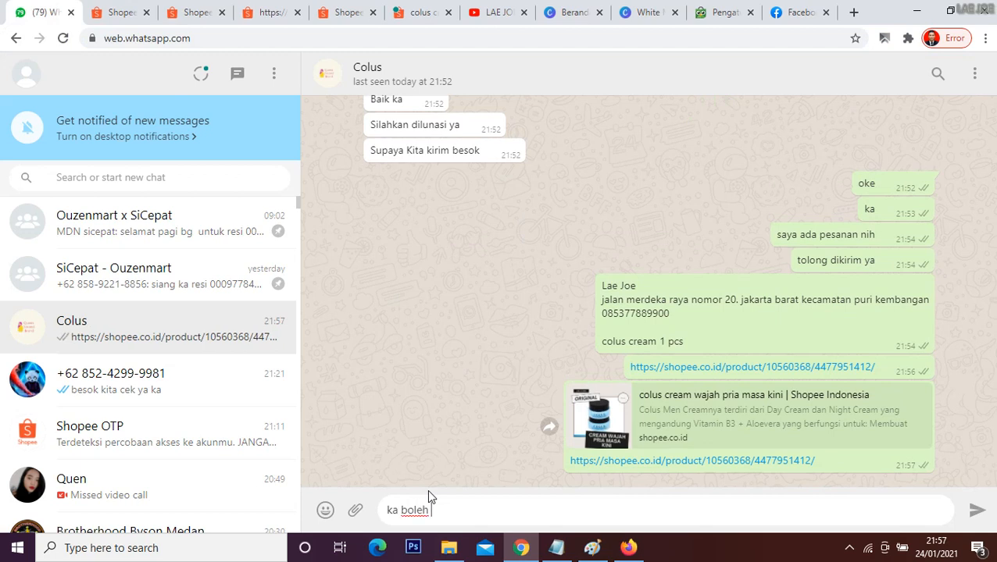
type("order disini ya")
key("Return")
type("nanti")
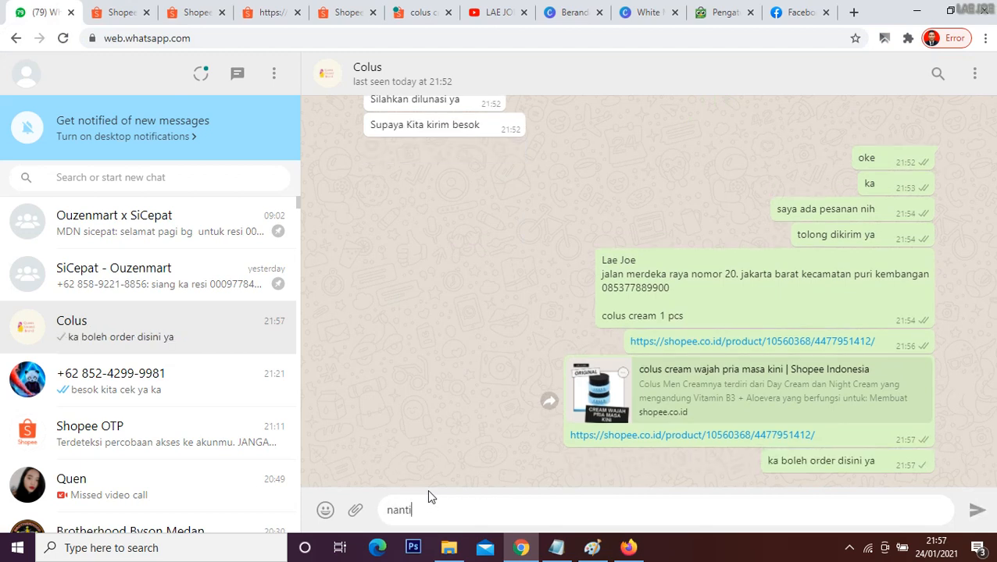
type(" kaka tingga")
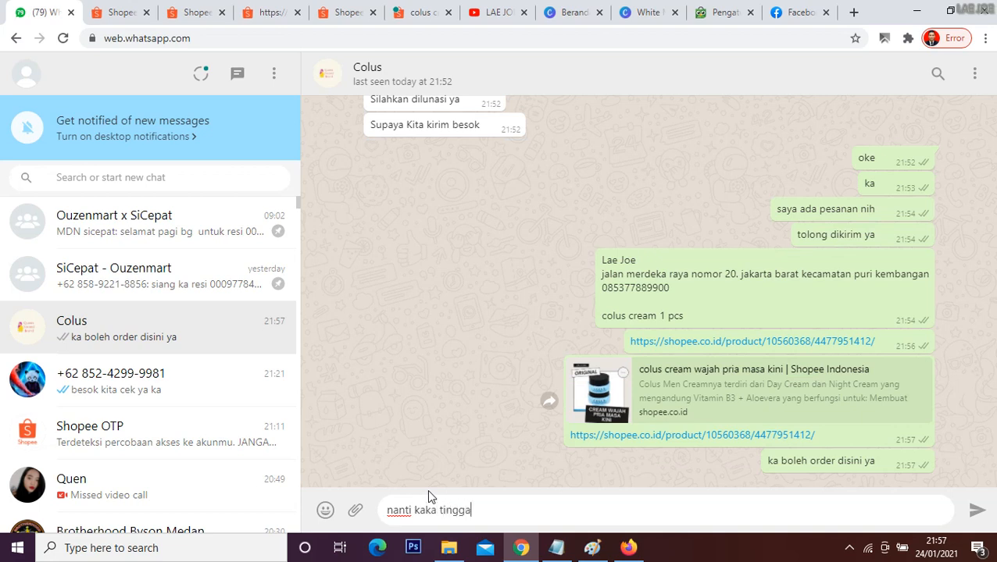
type("l pilih pembayaran cod")
key("Return")
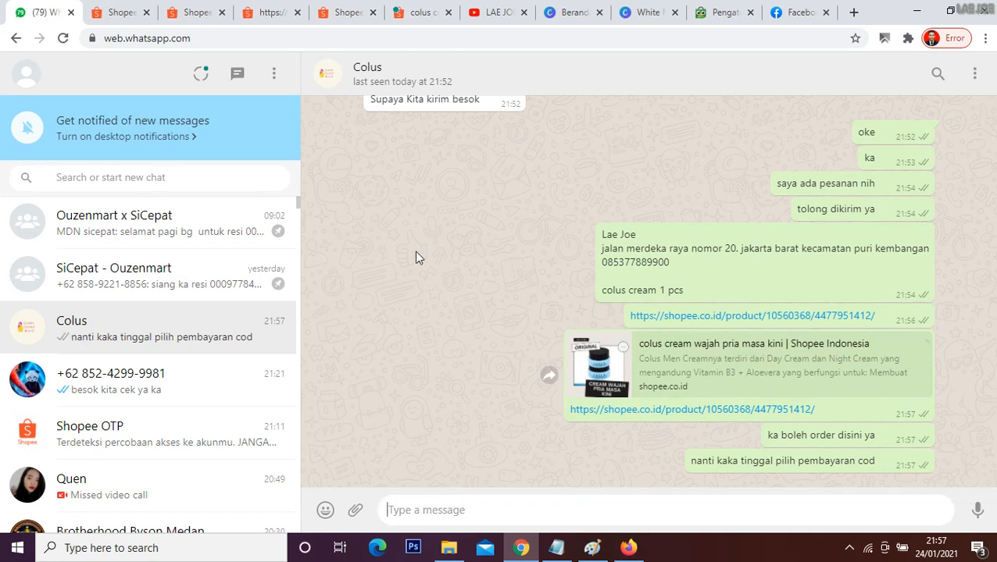
Step: Open the printable J&T shipping label for the Colus Men Night Cream COD order in the Shopee seller shipments list
left_click(182, 11)
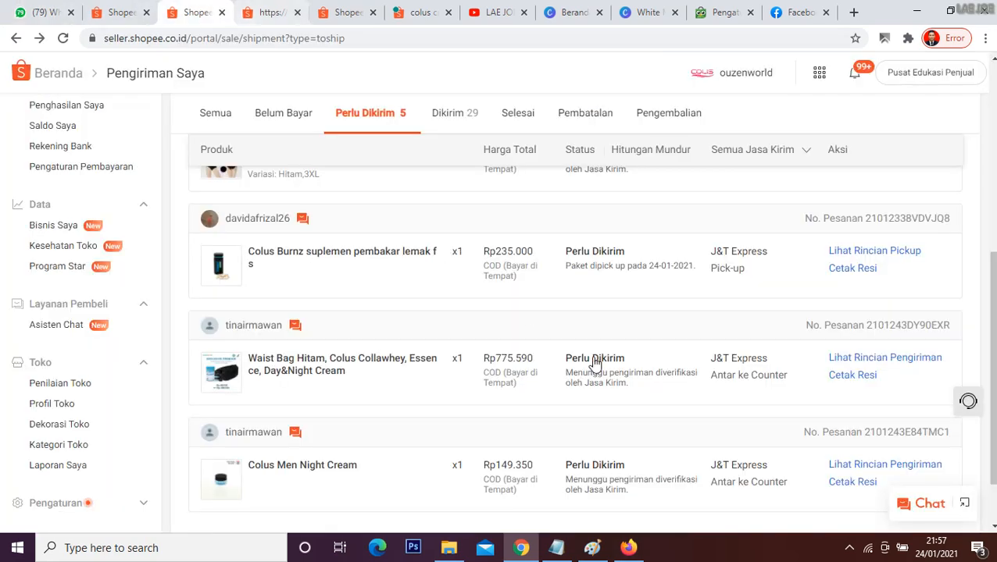
left_click(843, 481)
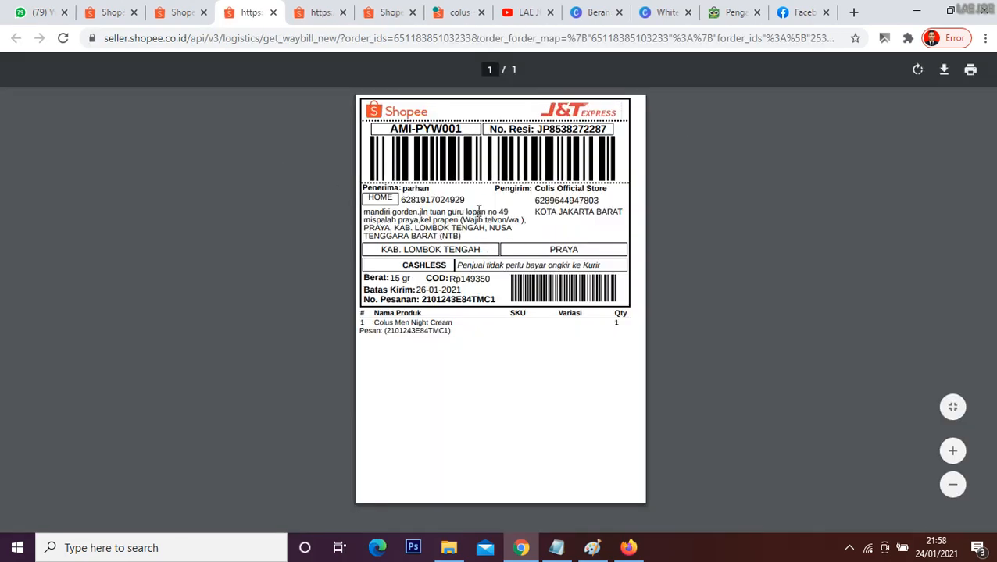
left_click(944, 69)
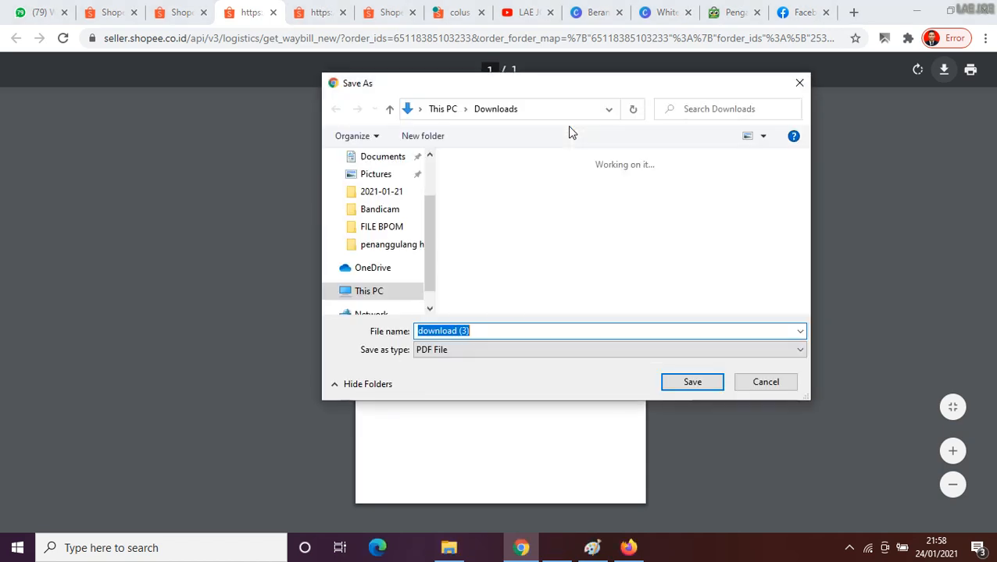
left_click(797, 82)
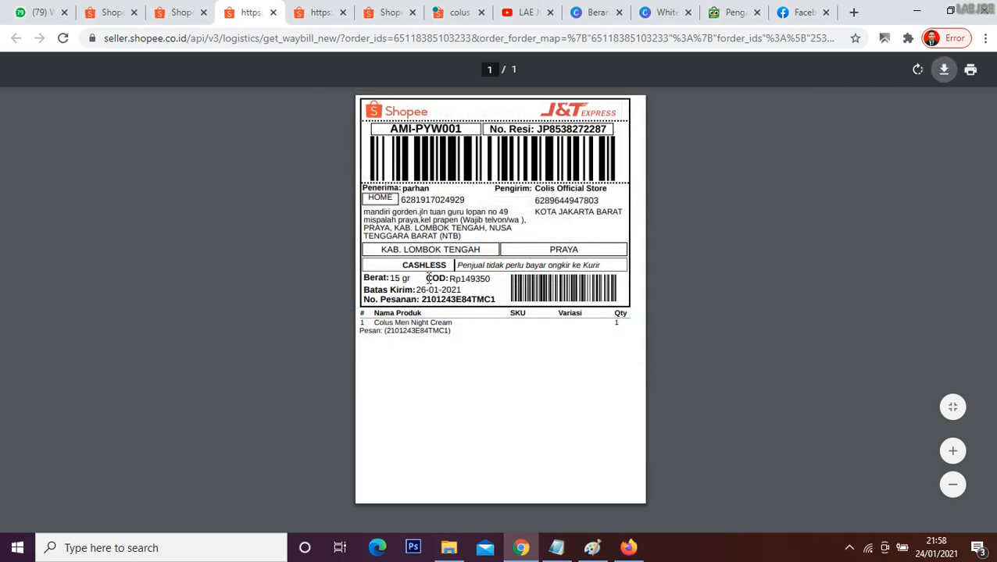
Step: Point out the COD amount on the shipping label and copy the label's tracking number
left_click_drag(429, 279, 489, 280)
left_click(488, 281)
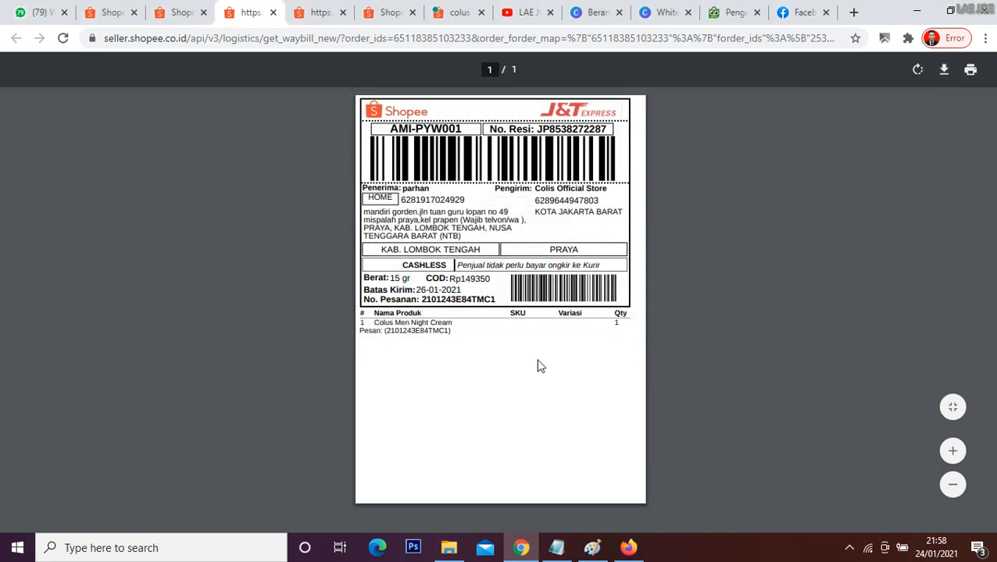
double_click(548, 129)
key("ctrl+c")
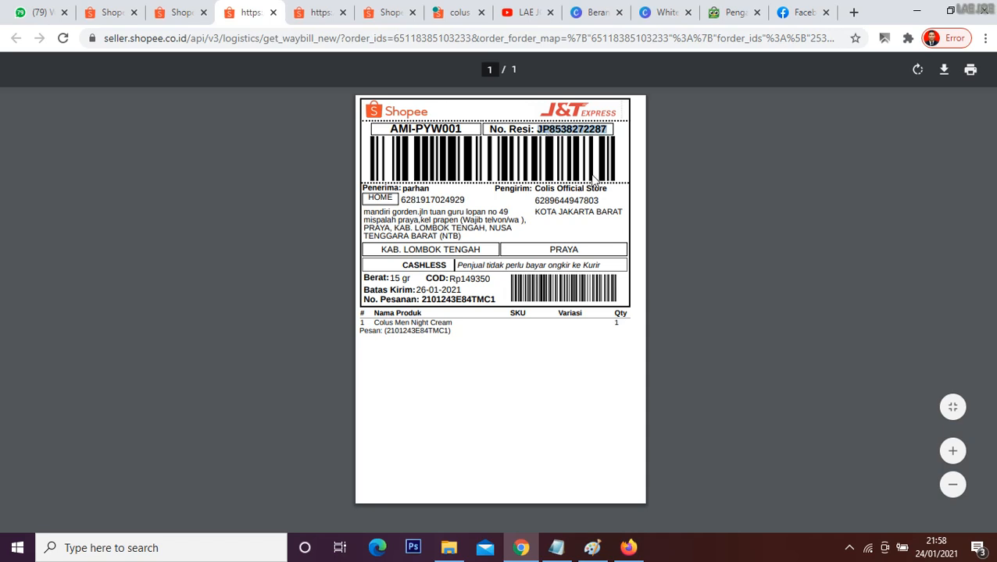
left_click(541, 345)
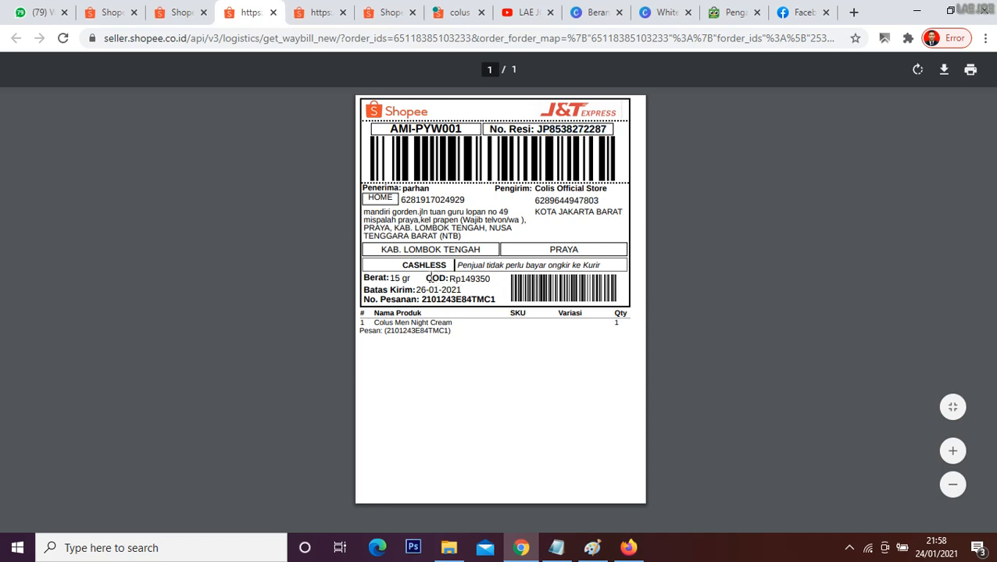
left_click_drag(430, 278, 506, 275)
left_click(529, 354)
Step: Save the shipping label as a PDF in the Downloads folder, using the copied tracking number as the file name
left_click(940, 75)
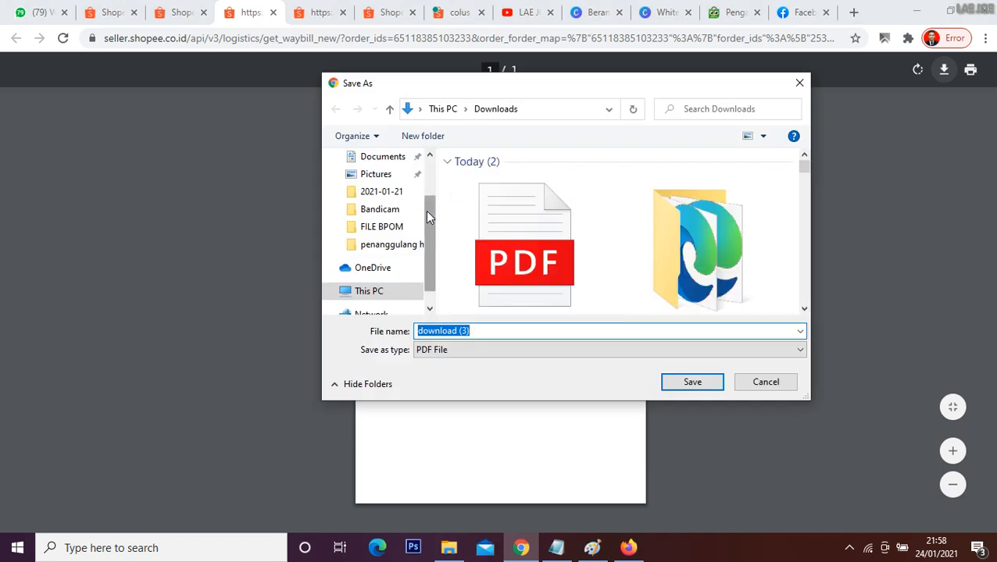
left_click_drag(428, 212, 427, 178)
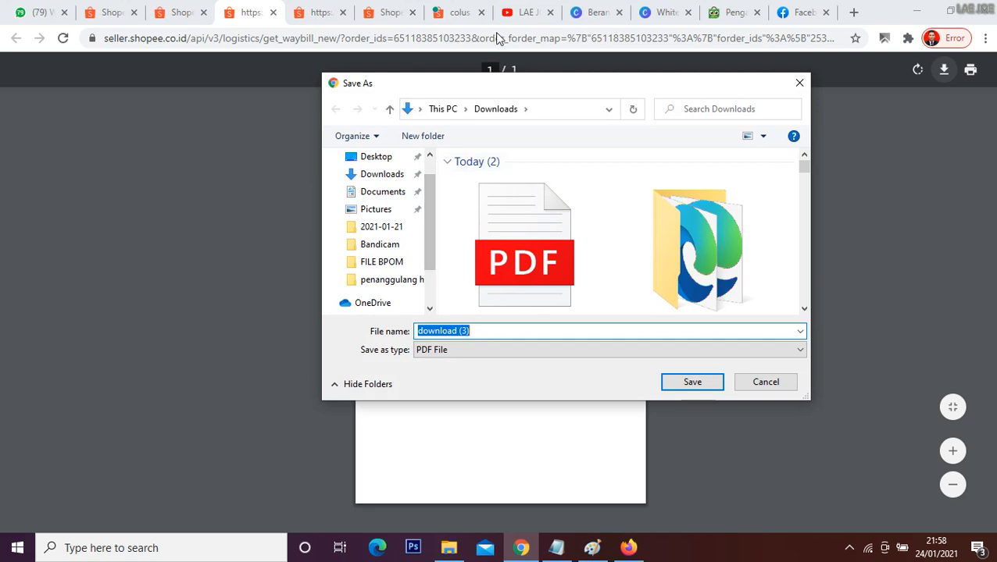
scroll(425, 201, "up", 1)
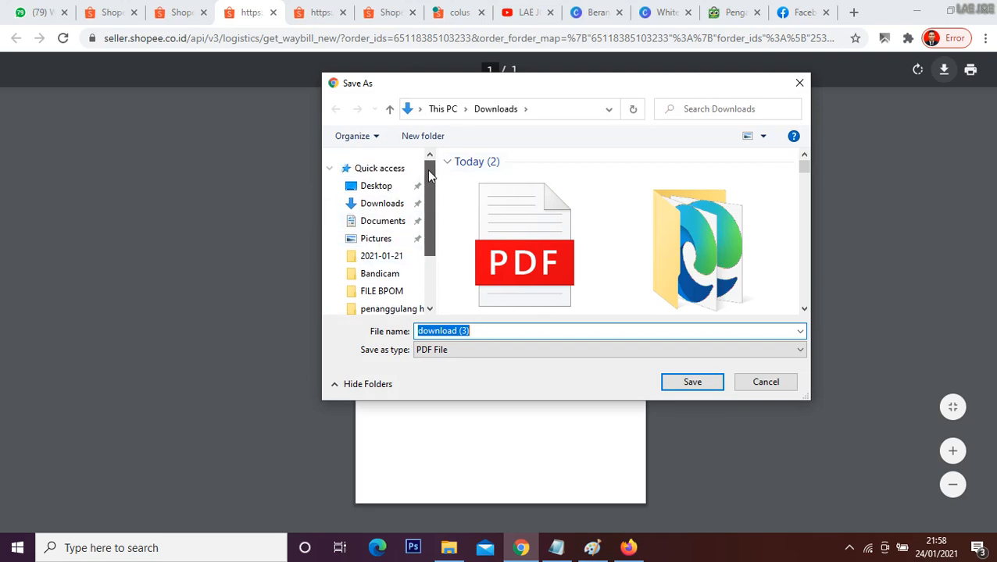
left_click(383, 204)
left_click(484, 331)
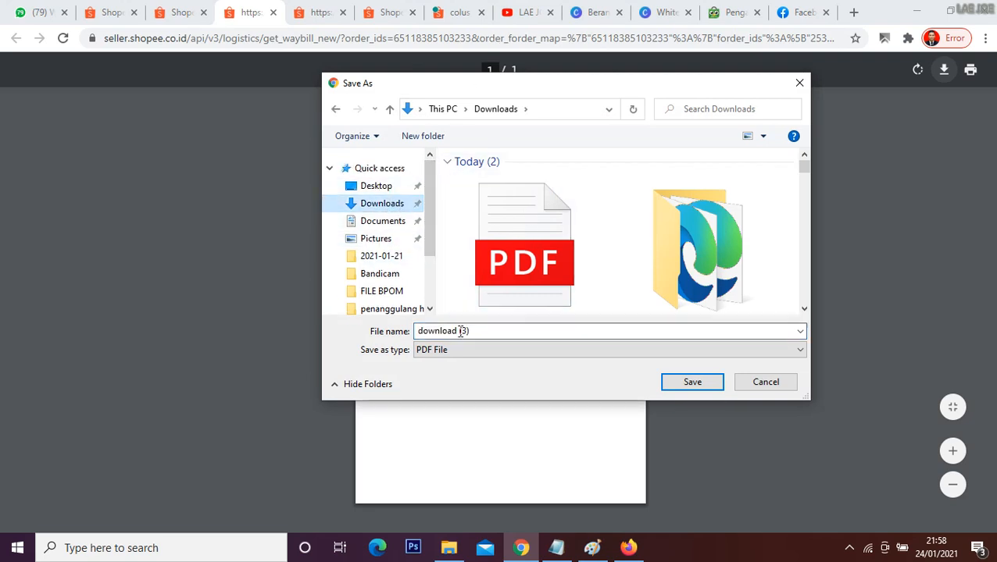
key("ctrl+a")
key("ctrl+v")
left_click(692, 382)
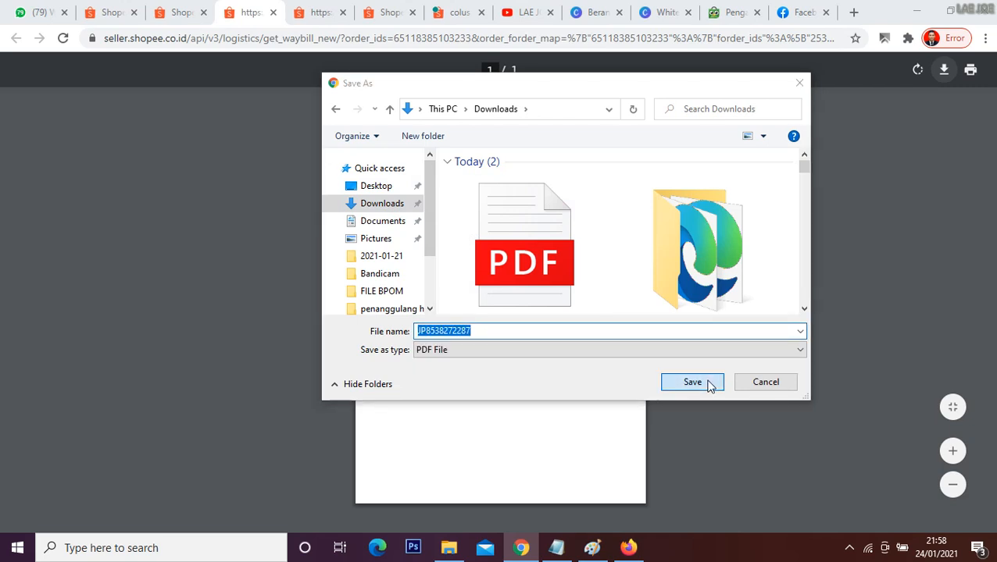
left_click(546, 279)
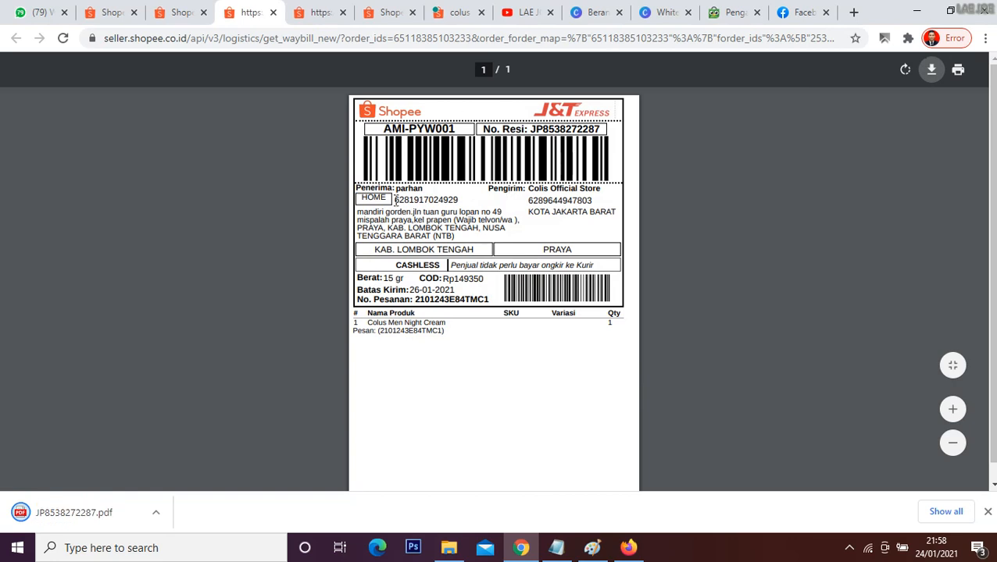
Step: Send the saved shipping label PDF as a document in the Colus WhatsApp chat
left_click(39, 11)
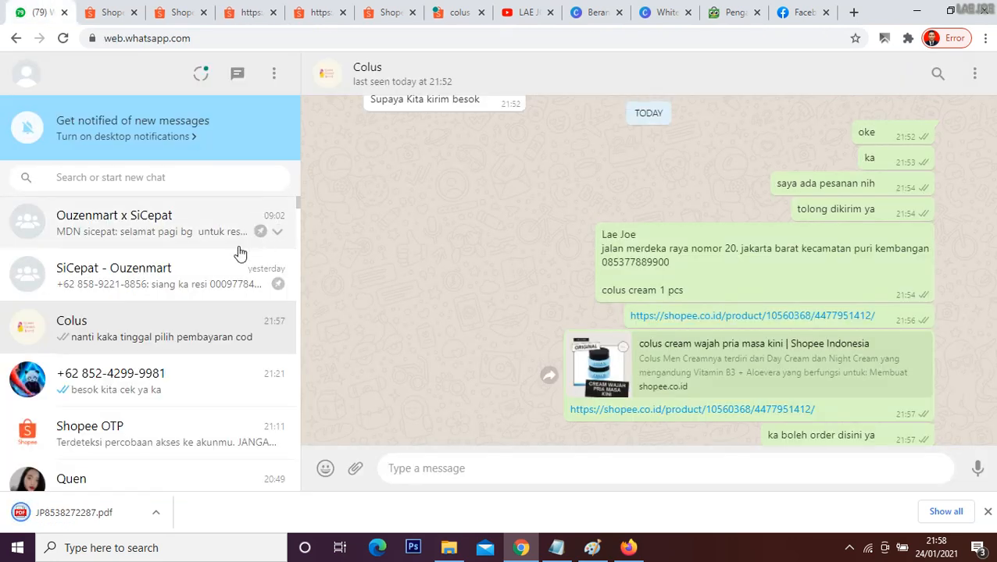
left_click(356, 468)
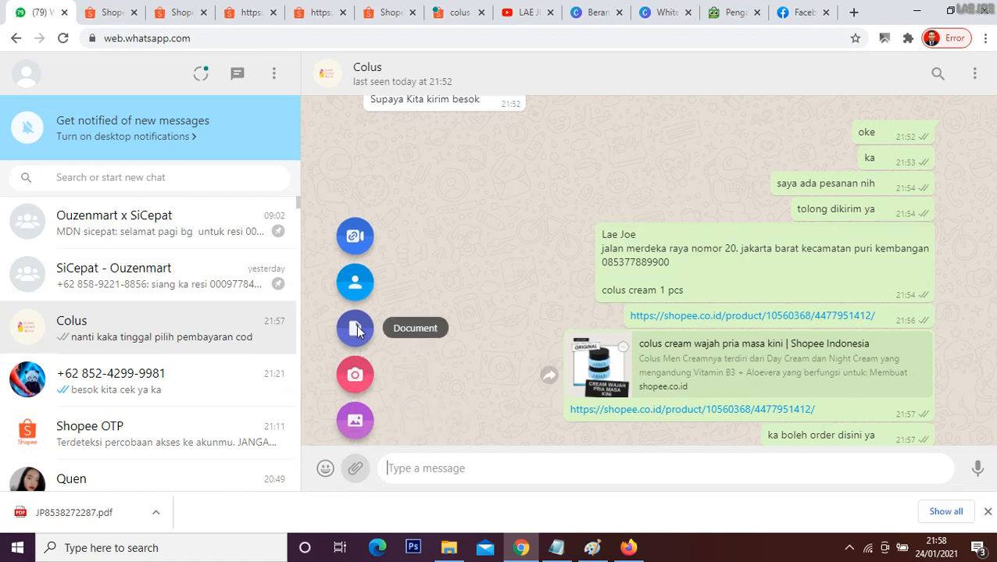
left_click(354, 327)
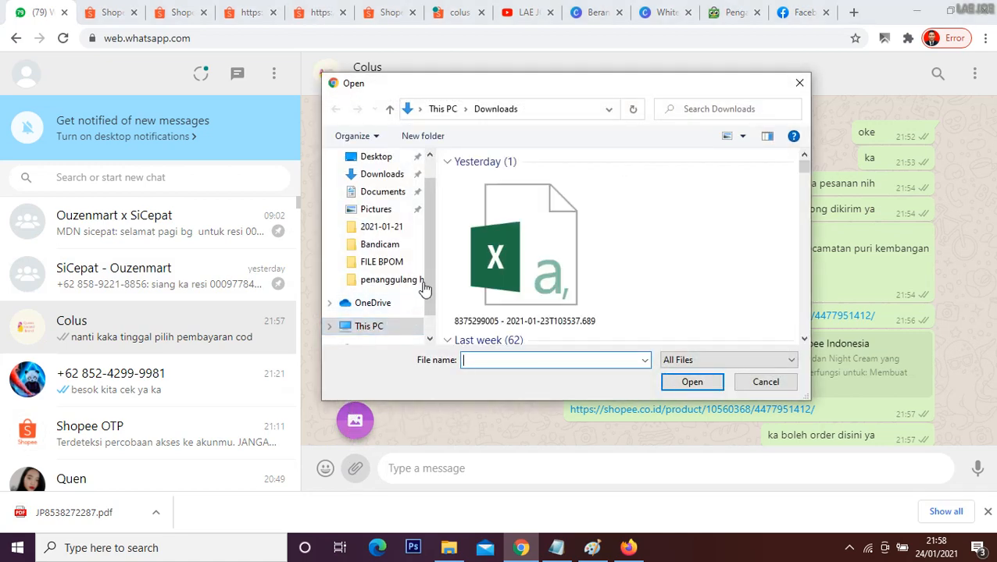
scroll(559, 225, "down", 1)
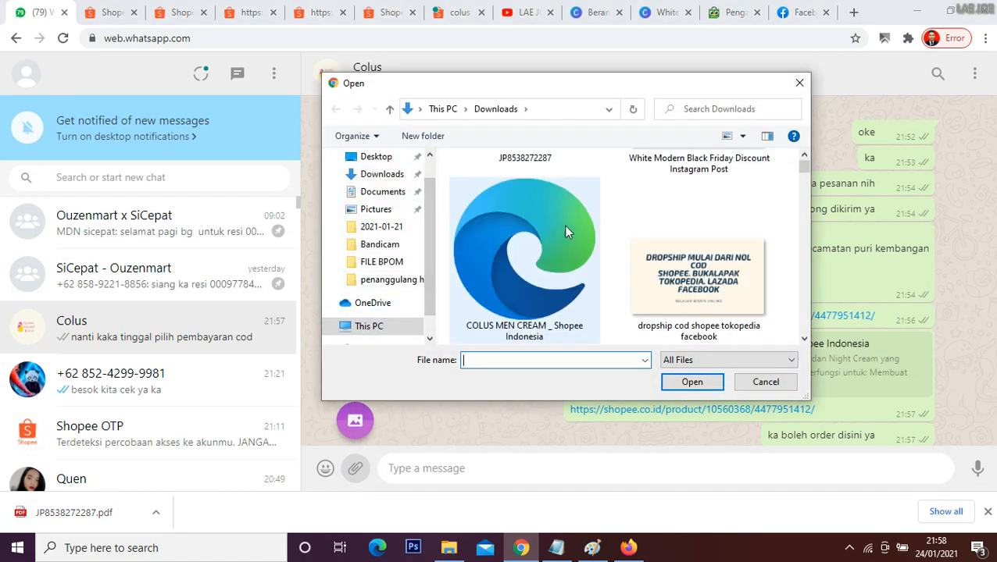
scroll(559, 225, "up", 1)
left_click(552, 225)
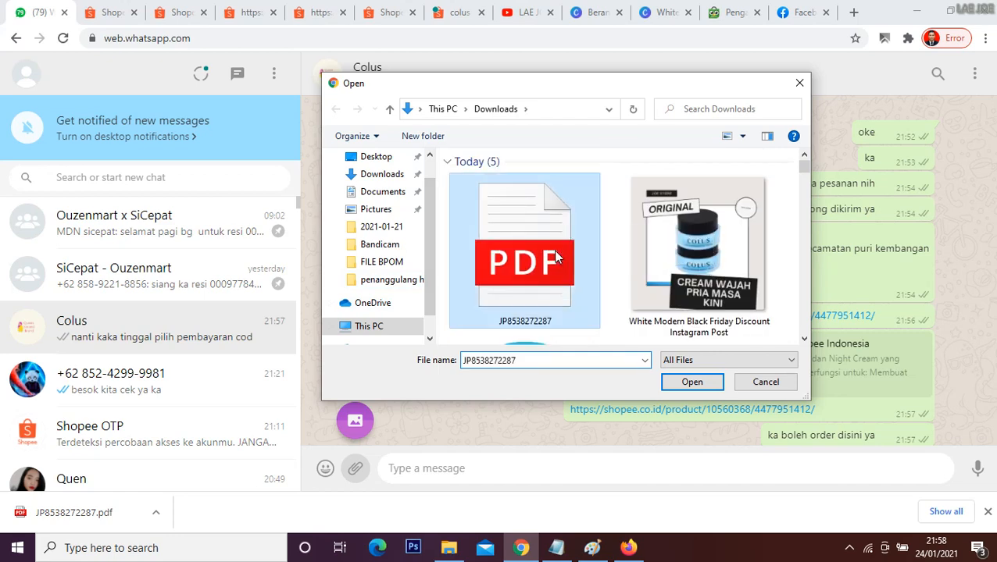
left_click(700, 385)
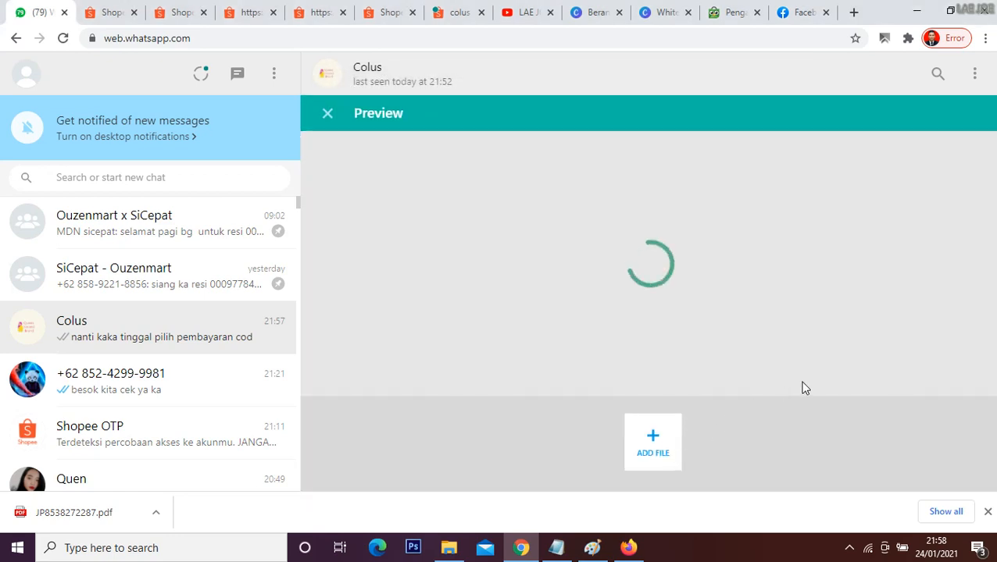
left_click(949, 396)
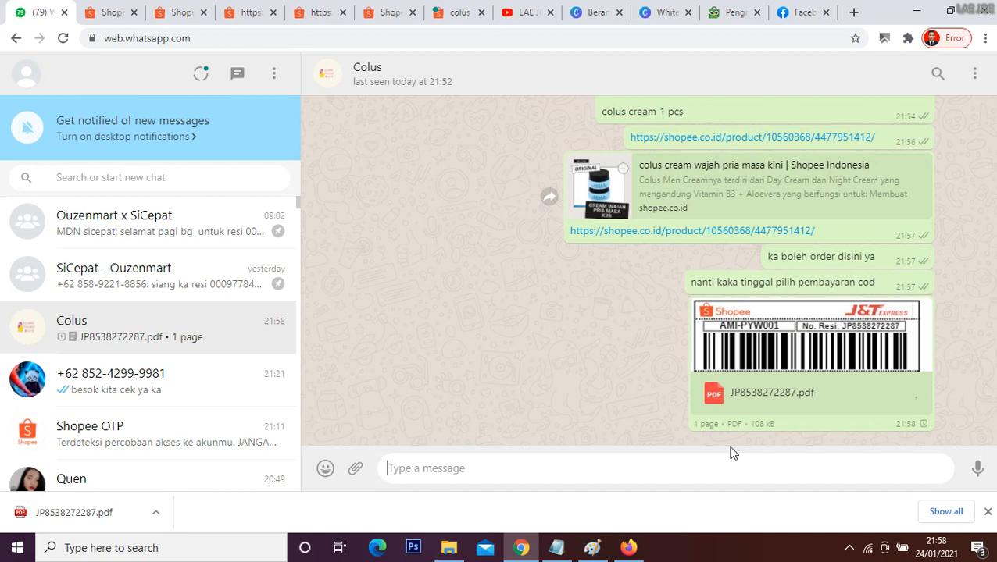
Step: Send the message "ka tolong proses pesanan cod saya ya" in the Colus chat
type("ka tolong ")
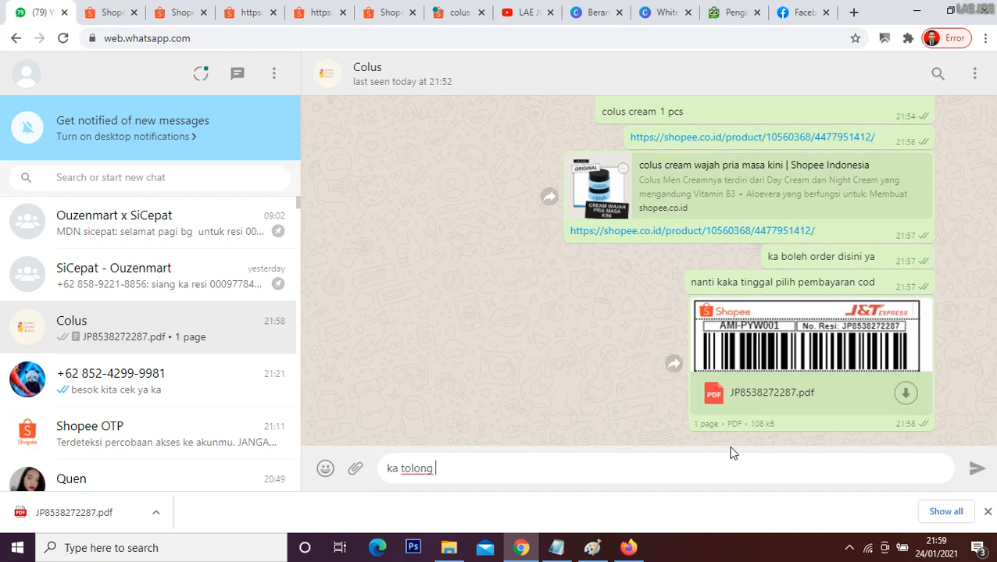
type("proses pesanan cod ya")
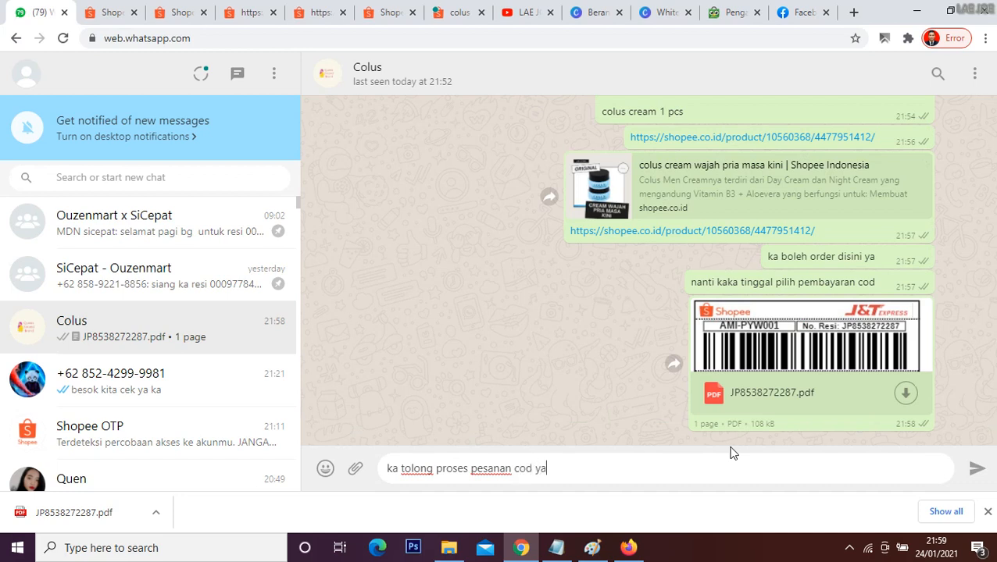
type("aya ya")
key("Return")
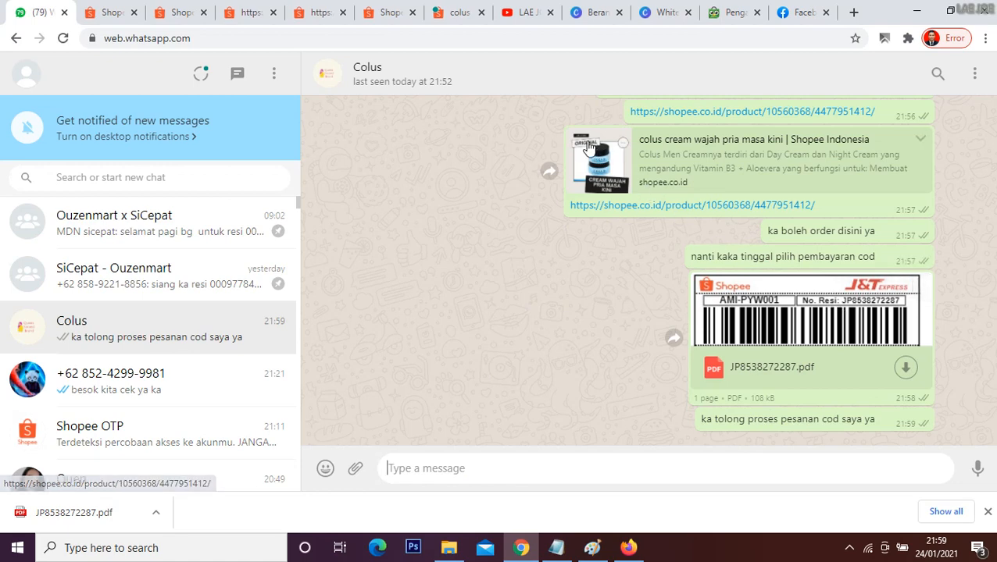
Step: Switch to the "cod tex" notes in Notepad and set the number of Shopee/Tokopedia accounts needed for COD to 1
left_click(461, 12)
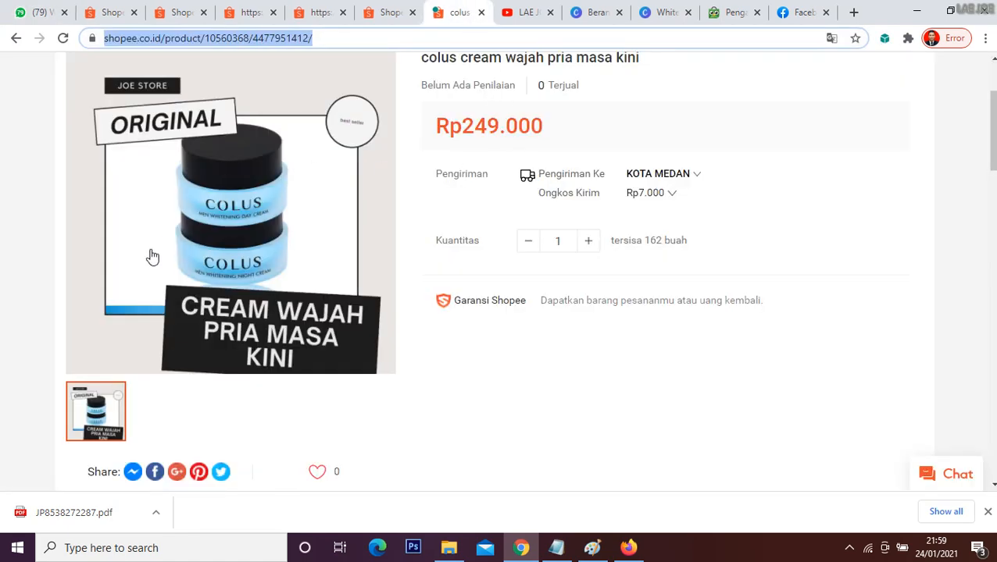
scroll(149, 258, "up", 2)
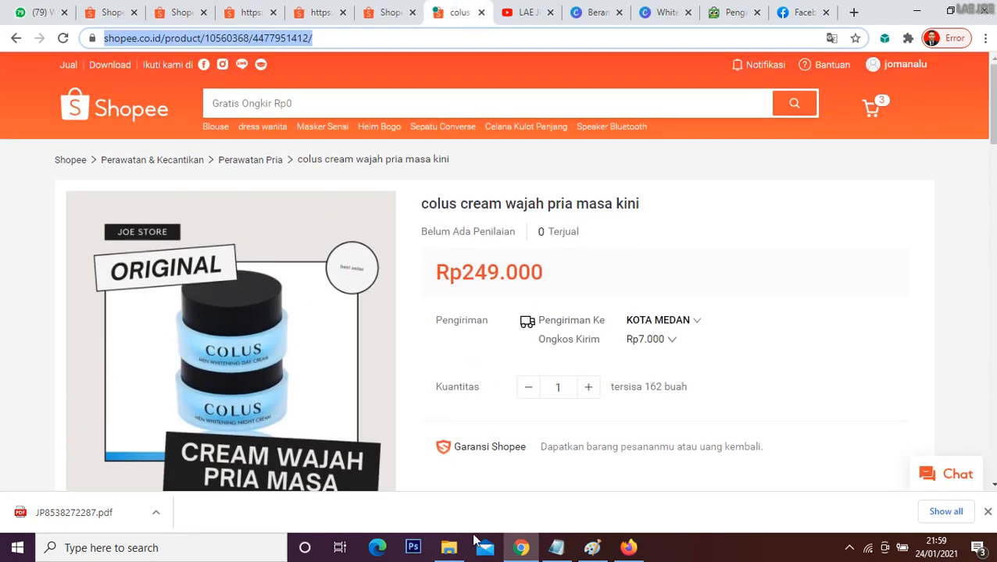
left_click(556, 547)
left_click(490, 349)
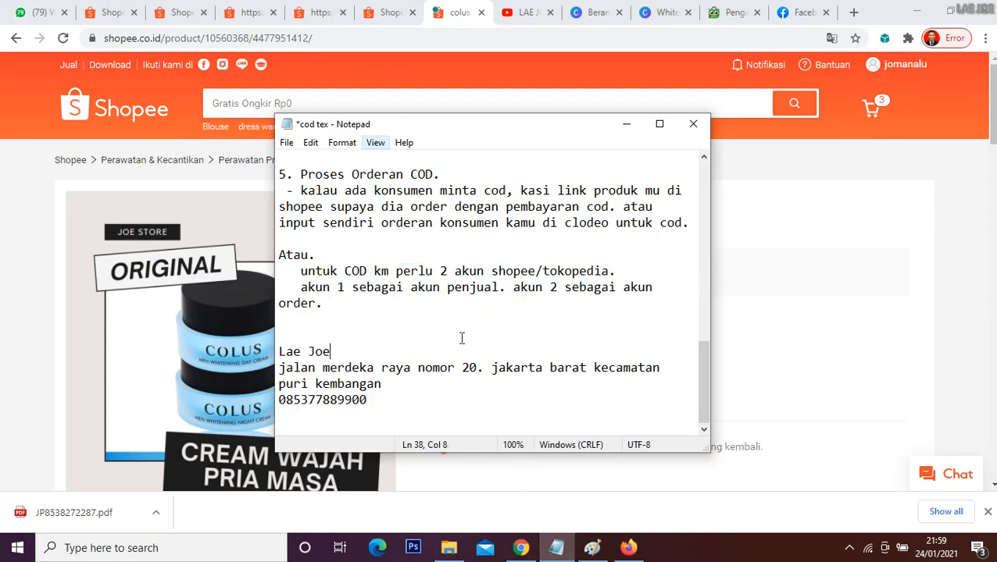
scroll(474, 349, "up", 2)
scroll(475, 350, "down", 2)
left_click(305, 270)
left_click(450, 271)
key("BackSpace")
type("1")
Step: Delete the note text "akun 1 sebagai akun penjual. akun 2 sebagai akun order." below the COD account line
left_click(372, 308)
key("BackSpace")
key("BackSpace")
key("BackSpace")
key("BackSpace")
key("BackSpace")
key("BackSpace")
key("BackSpace")
key("BackSpace")
key("BackSpace")
key("BackSpace")
key("BackSpace")
key("BackSpace")
key("BackSpace")
key("BackSpace")
key("BackSpace")
key("BackSpace")
key("BackSpace")
key("BackSpace")
key("BackSpace")
key("BackSpace")
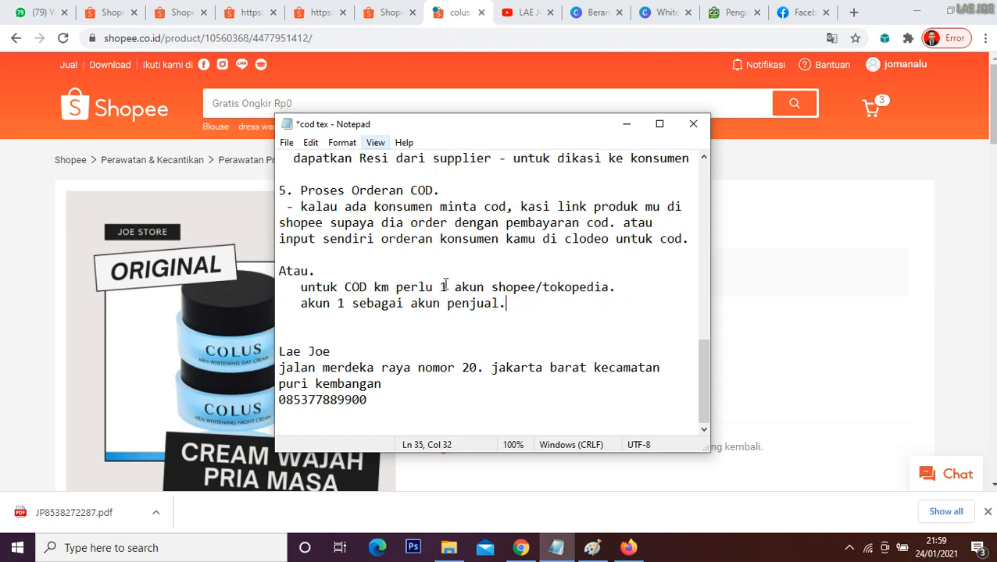
key("BackSpace")
key("BackSpace")
key("BackSpace")
key("BackSpace")
key("BackSpace")
key("BackSpace")
key("BackSpace")
key("BackSpace")
key("BackSpace")
key("BackSpace")
key("BackSpace")
key("BackSpace")
key("BackSpace")
key("BackSpace")
key("BackSpace")
key("BackSpace")
key("BackSpace")
key("BackSpace")
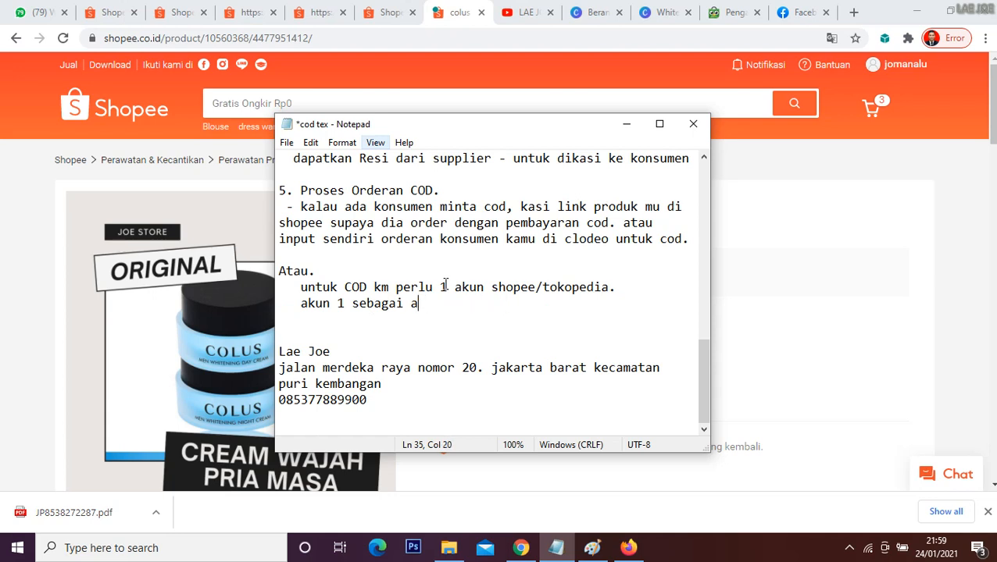
key("BackSpace")
key("BackSpace")
key("BackSpace")
key("BackSpace")
key("BackSpace")
key("BackSpace")
key("BackSpace")
key("BackSpace")
key("BackSpace")
key("BackSpace")
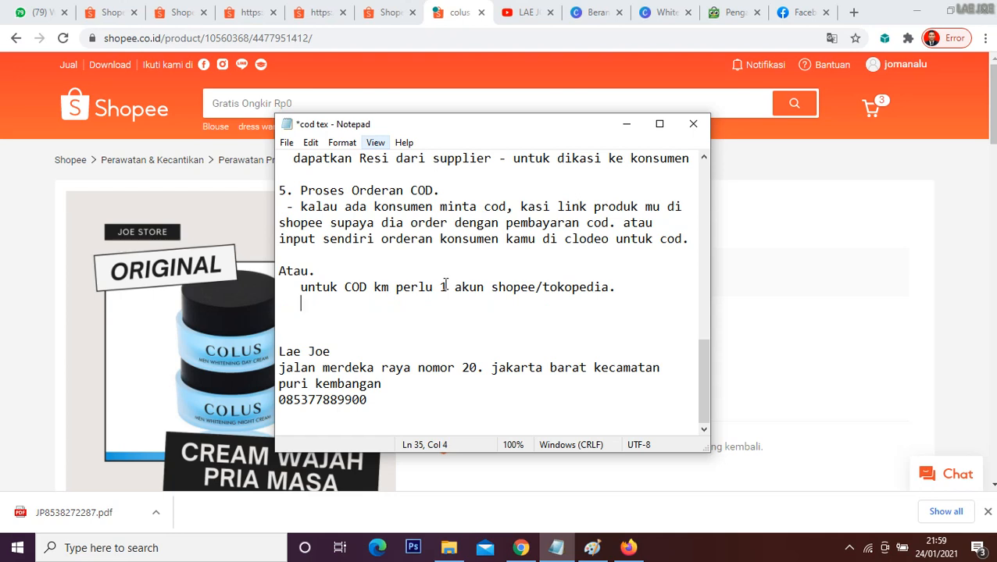
Step: Write the bullet "- setelah dapat orderan cod." below the COD account line
type("- setelah dapat or")
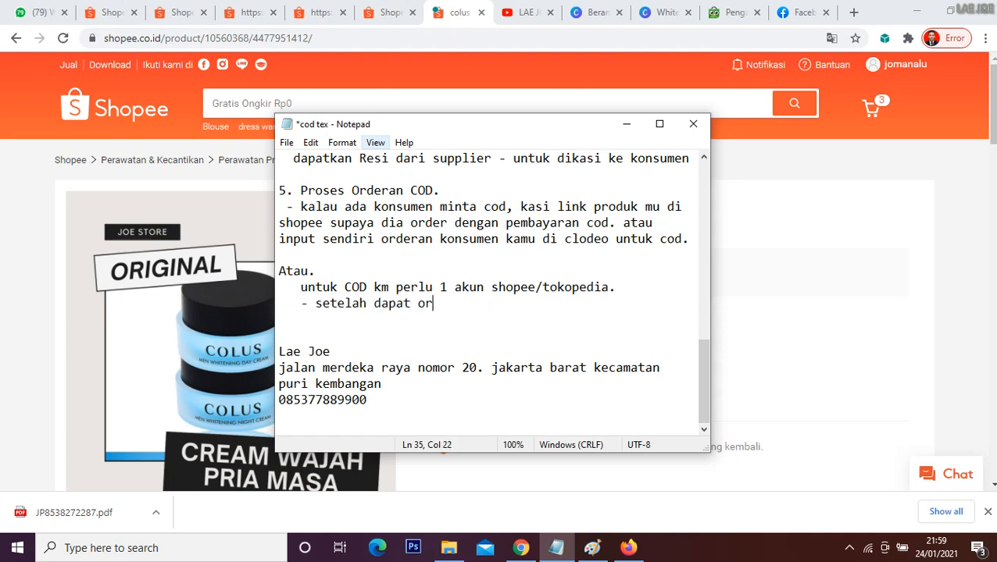
type("deran cod.")
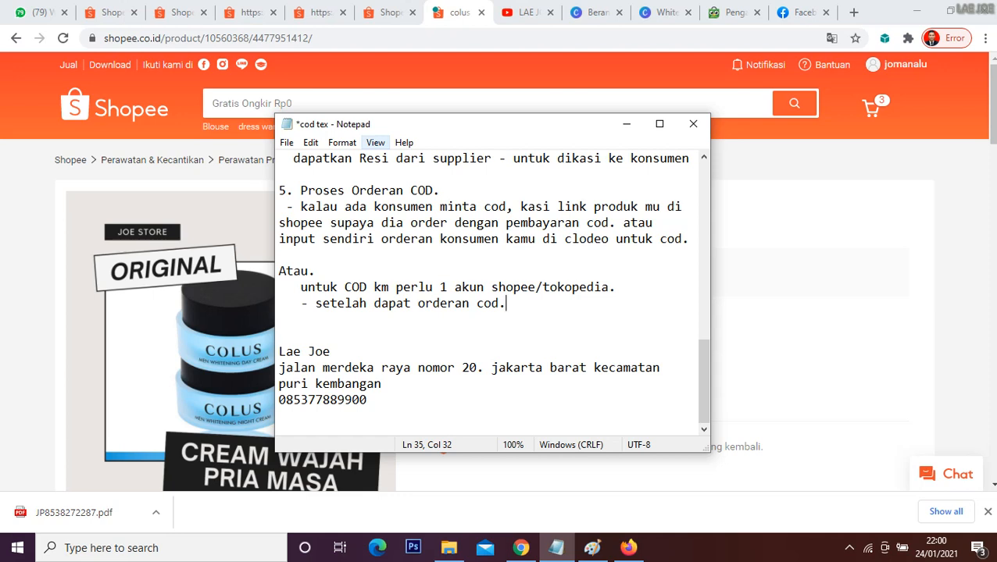
Step: Start an indented numbered list below the COD order bullet with "1. print alamat nya"
key("Return")
key("Tab")
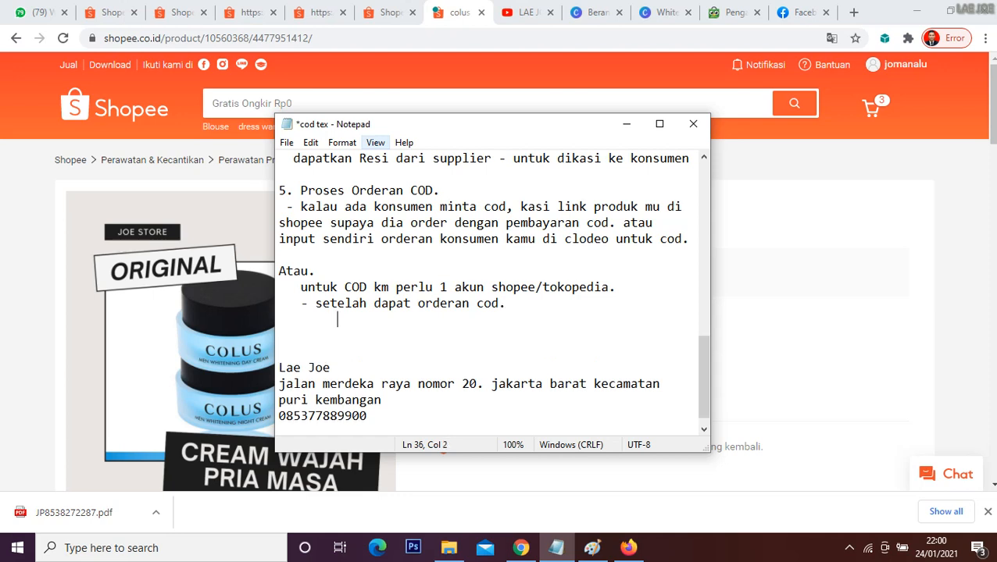
type("1. kamu")
key("BackSpace")
key("BackSpace")
key("BackSpace")
key("BackSpace")
key("BackSpace")
type("print alamat nya")
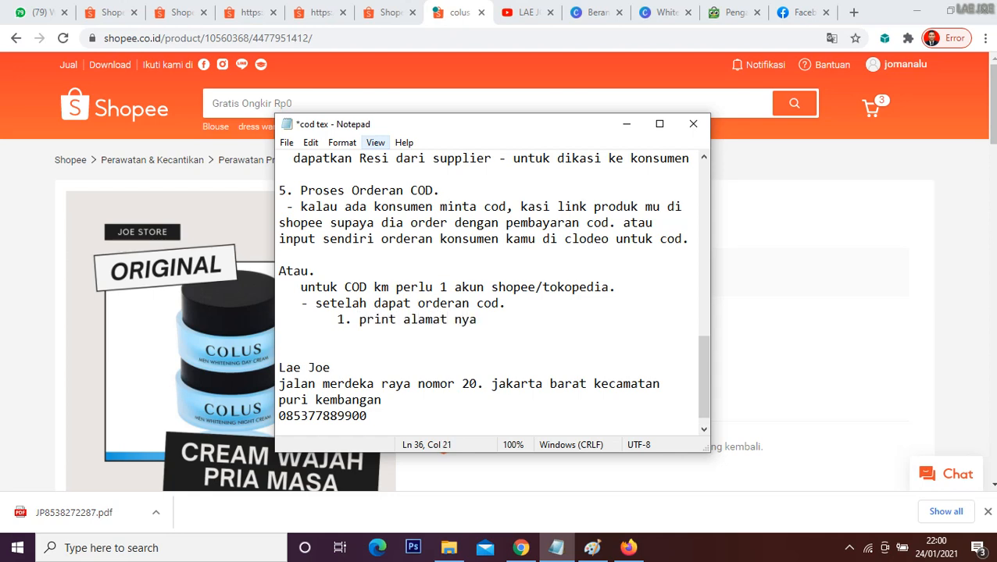
type(" berbenti")
Step: Complete sub-item 1 with the words "berbentuk label pdf dari tokomu (shopee.tokopedia)"
key("BackSpace")
type("u")
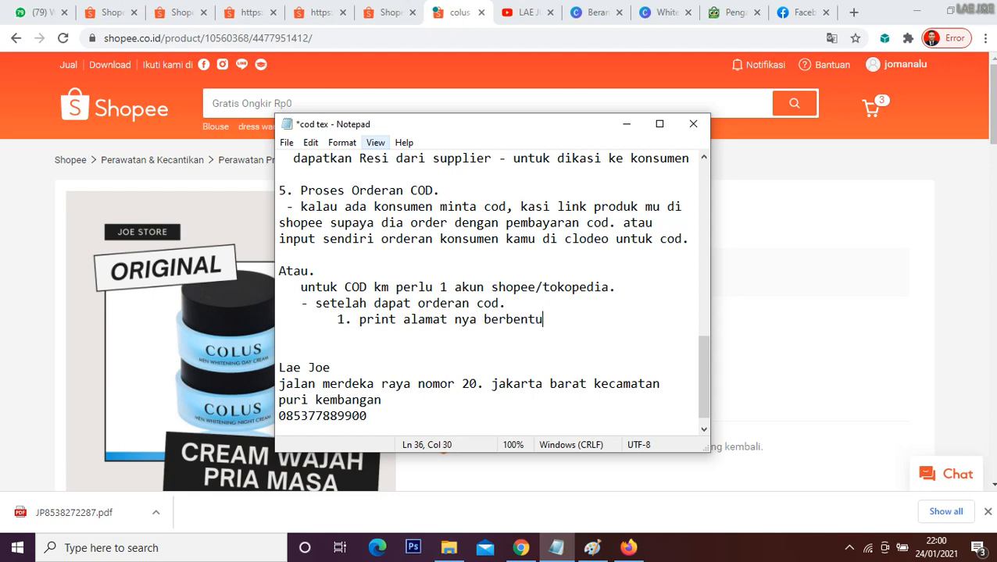
type("k label pdf dari")
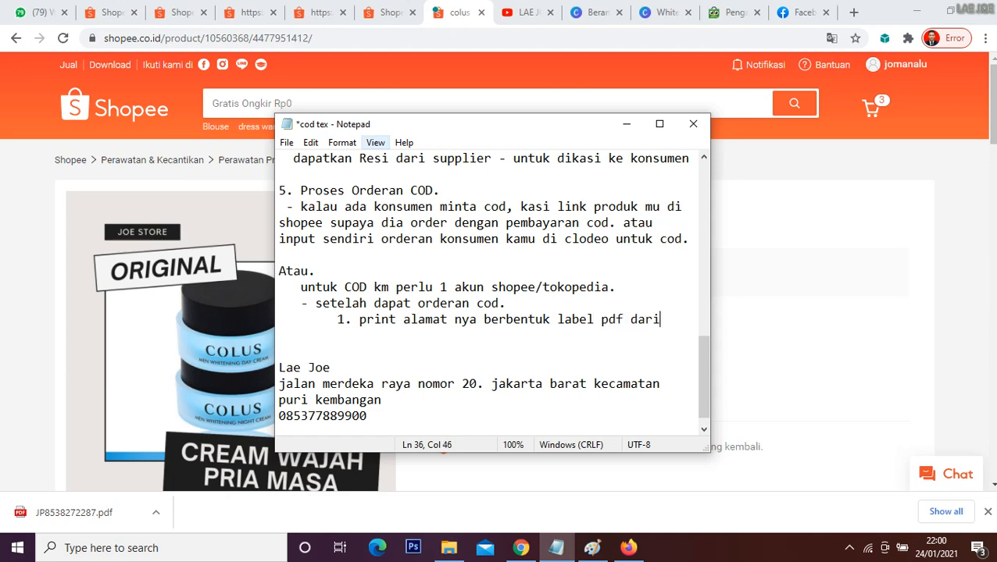
type(" tokomu")
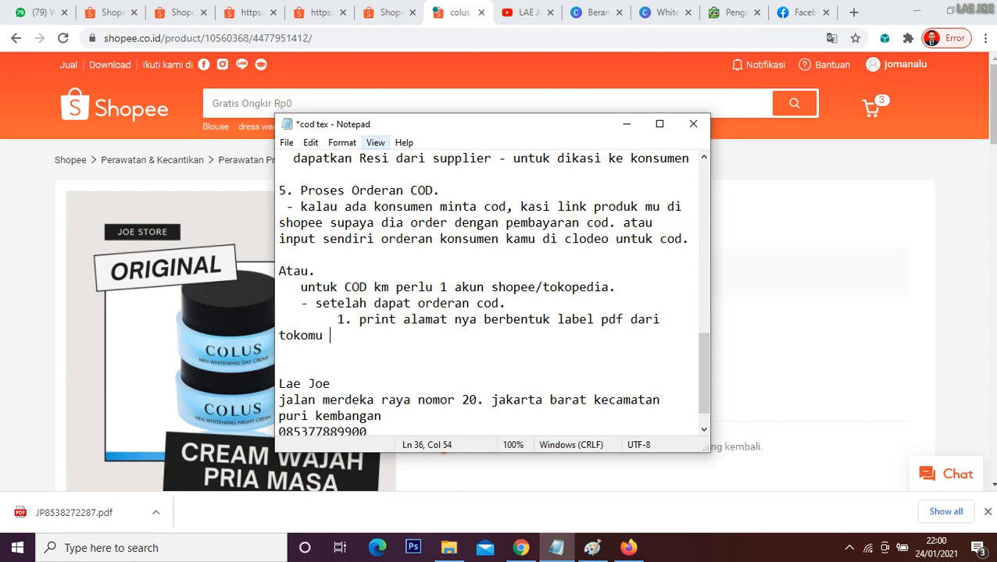
type(" (shopee")
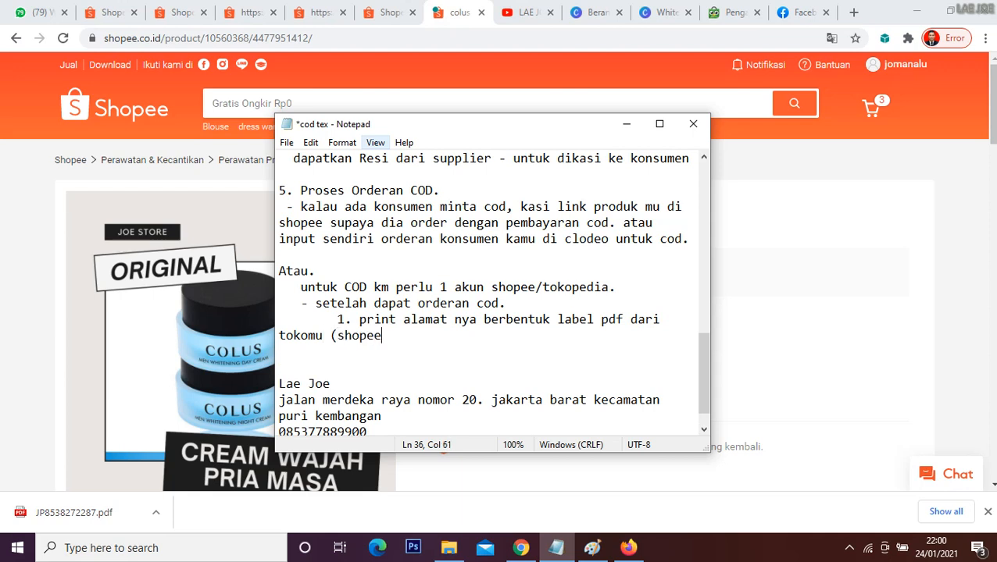
type(".tokopr")
type("dia")
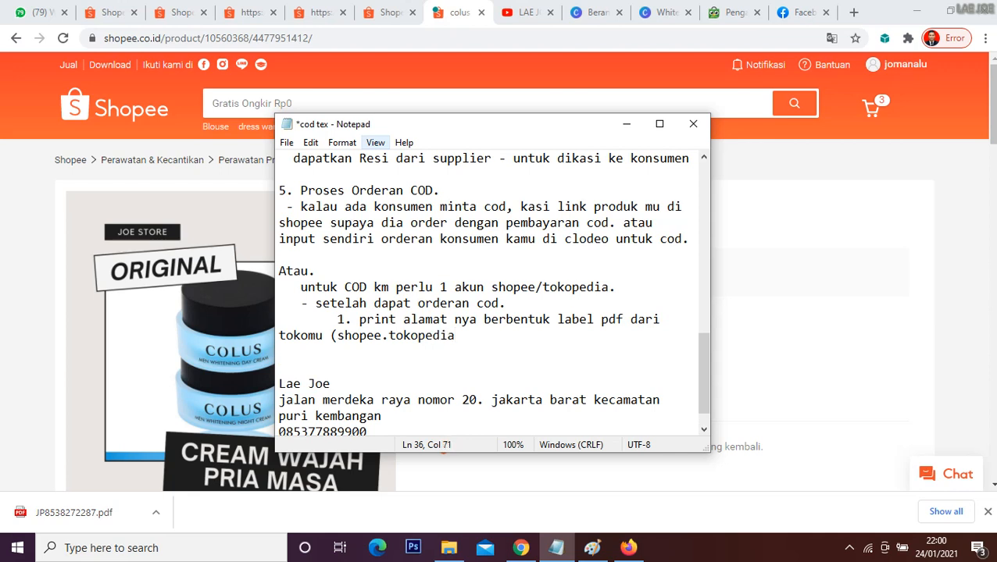
type(")")
Step: Add the indented sub-item "2. kirim pdf label ke supplier dari WA" below sub-item 1
key("Return")
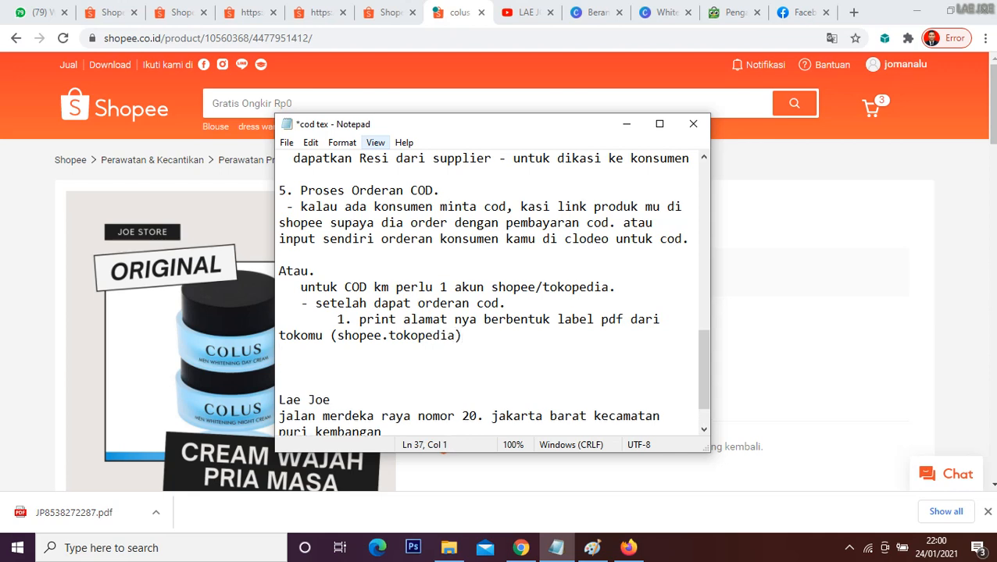
key("Tab")
type("2. kirim pdf label ke")
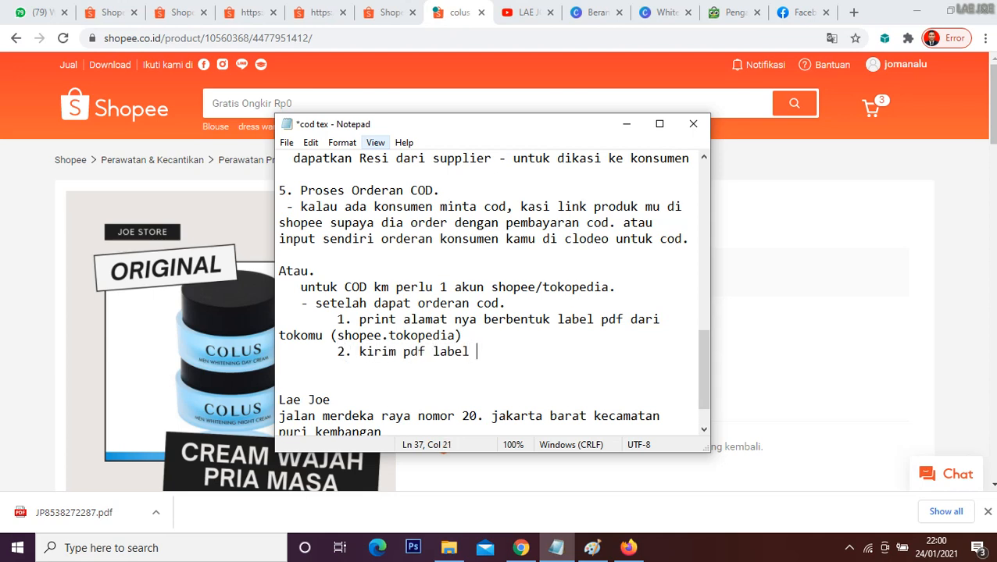
type(" cu")
key("BackSpace")
key("BackSpace")
type("supplier da")
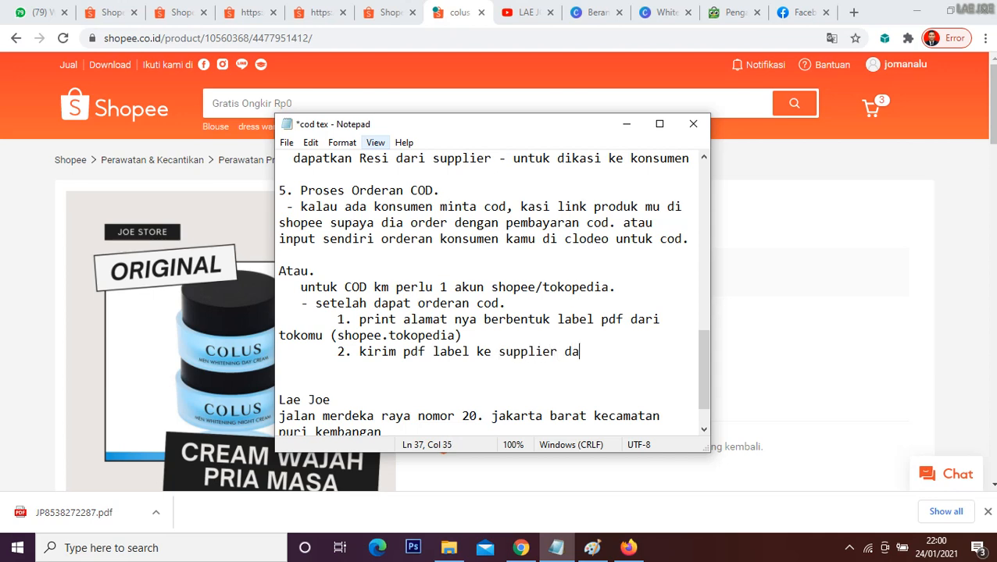
type("ri WAW")
key("BackSpace")
Step: Indent the wrapped "tokomu (shopee.tokopedia)" part of sub-item 1 to line up with its text above
left_click(280, 335)
key("Tab")
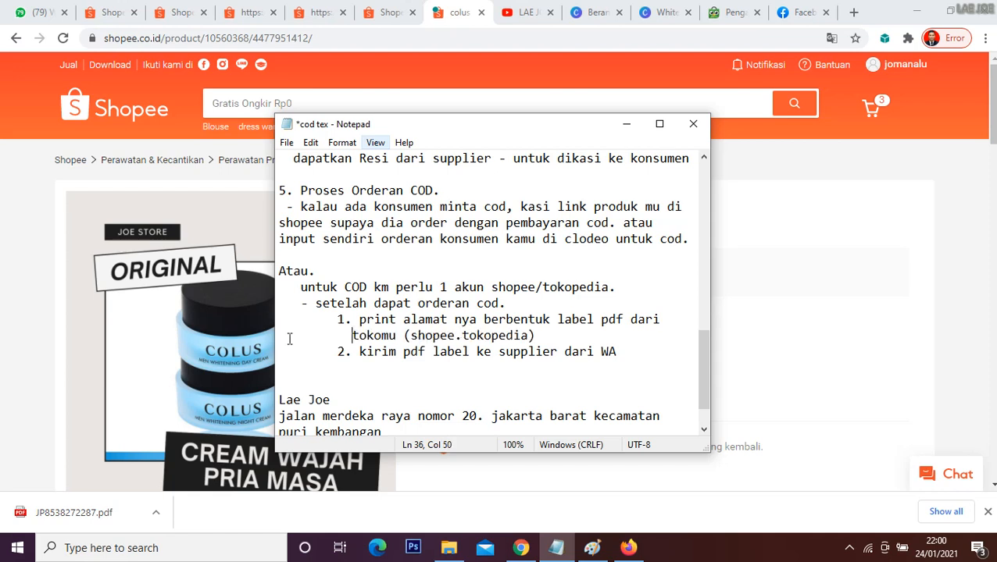
left_click(442, 365)
Step: Review the COD notes, highlighting the one-account requirement, the label printing sub-item and the sub-item on sending the label to the supplier
left_click_drag(300, 288, 551, 366)
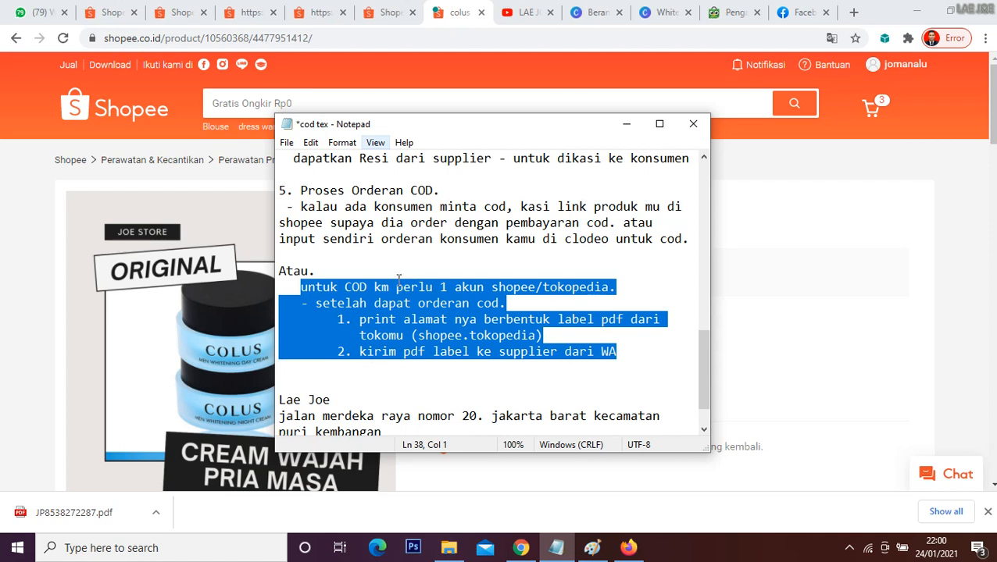
left_click_drag(410, 287, 485, 289)
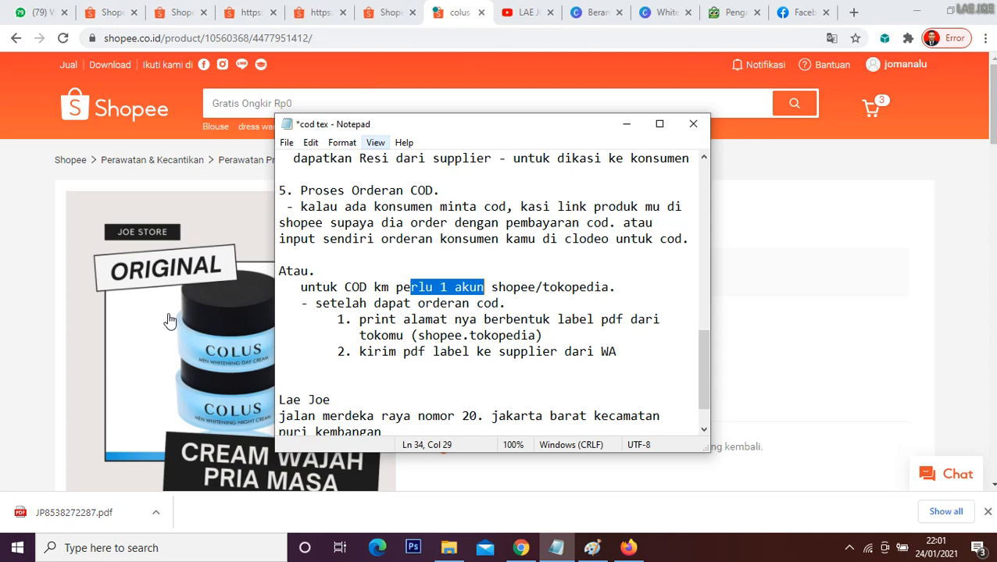
left_click(32, 253)
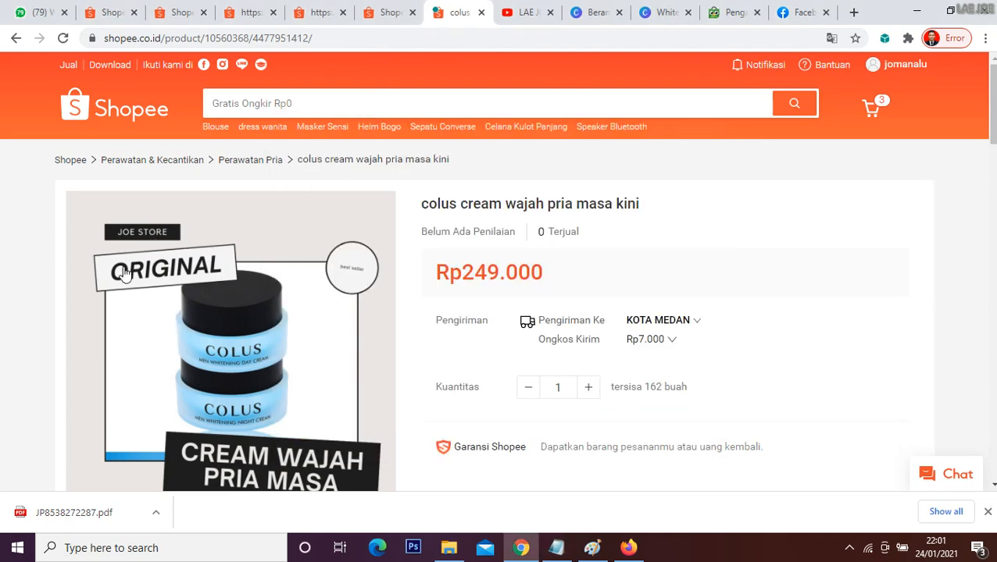
left_click(555, 547)
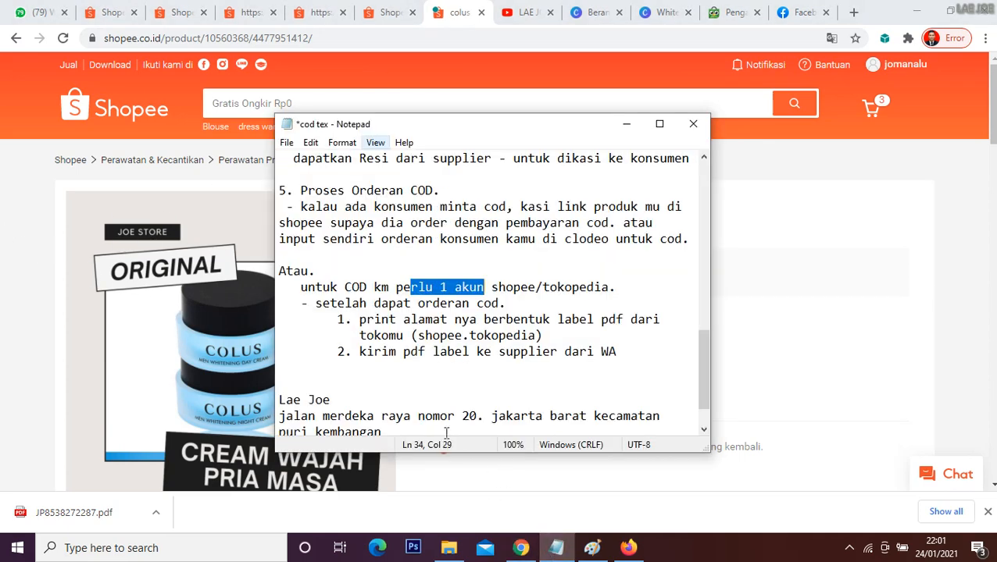
left_click(403, 333)
left_click_drag(360, 319, 552, 335)
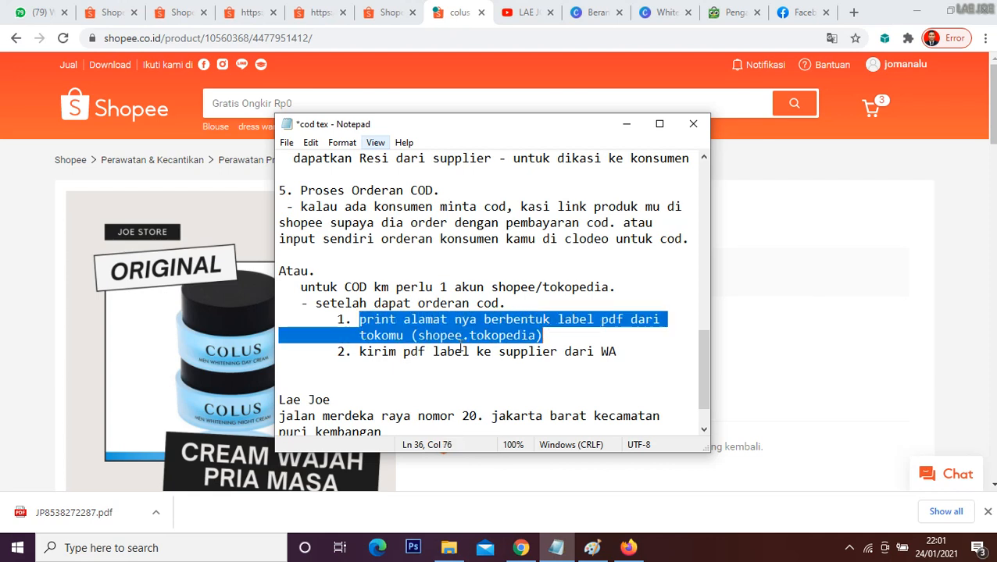
left_click(482, 361)
left_click_drag(364, 350, 601, 351)
left_click(594, 352)
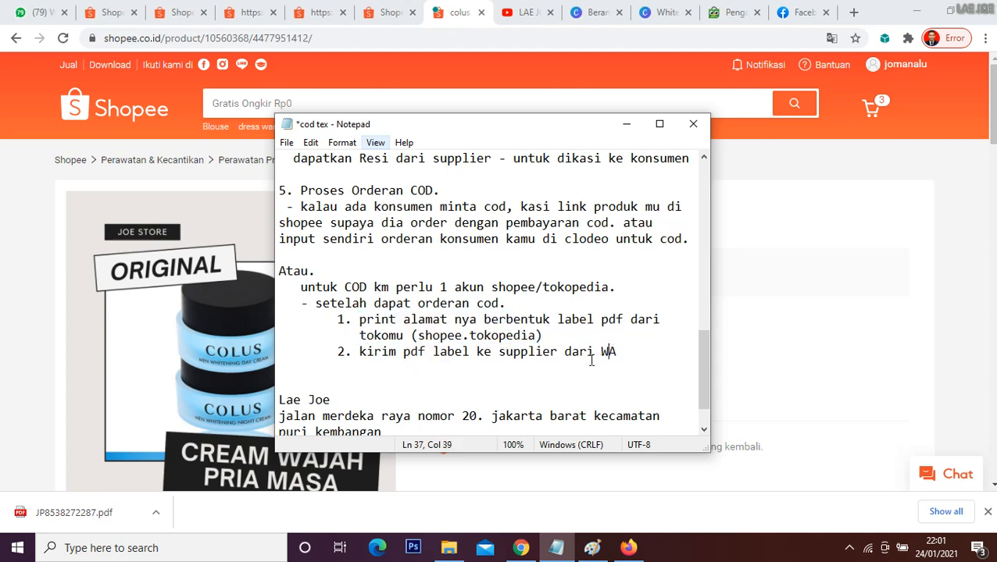
type("-")
scroll(550, 335, "down", 1)
scroll(550, 335, "up", 4)
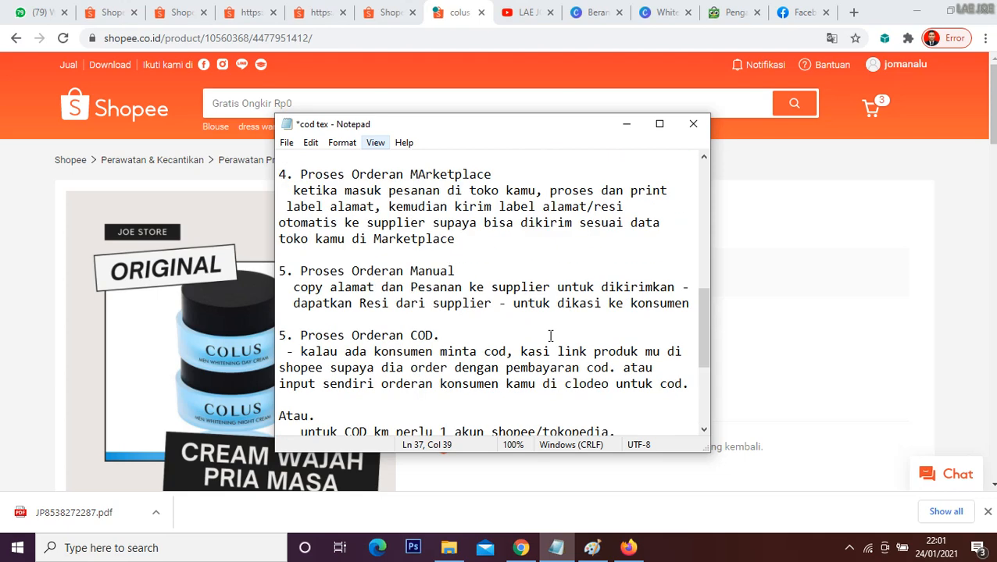
Step: Switch to the YouTube channel page in Chrome and look through its uploaded COD and dropship videos
left_click(531, 17)
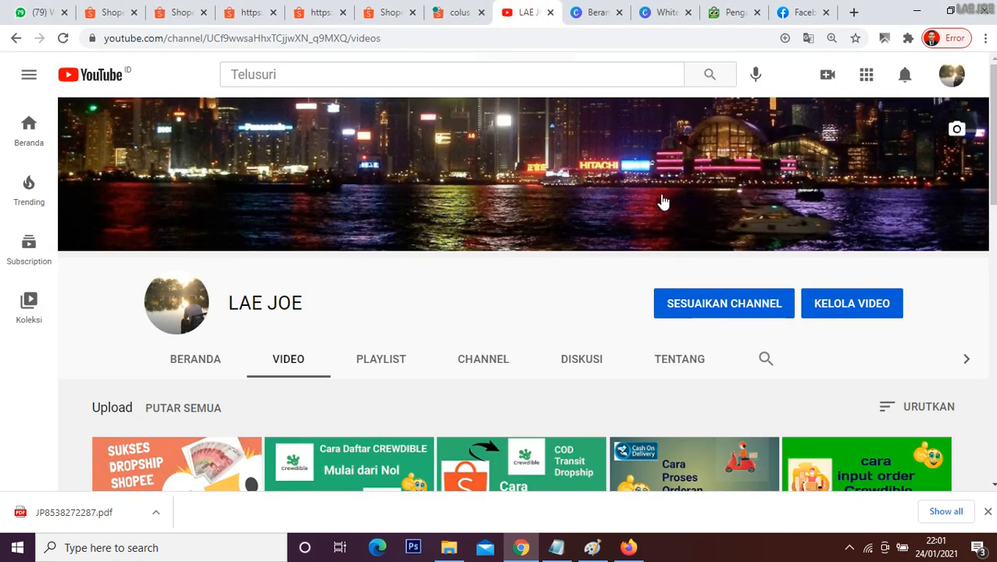
scroll(582, 232, "down", 3)
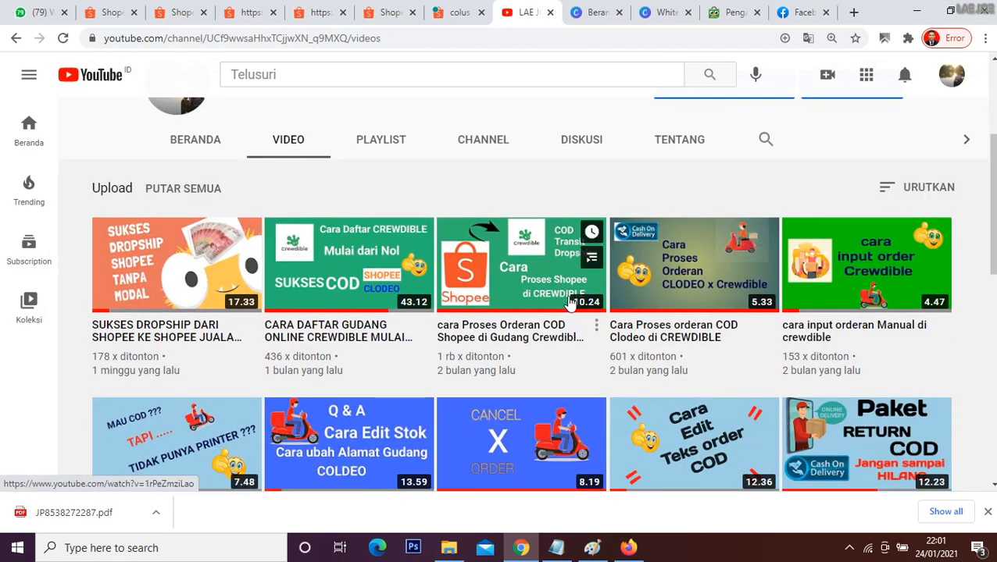